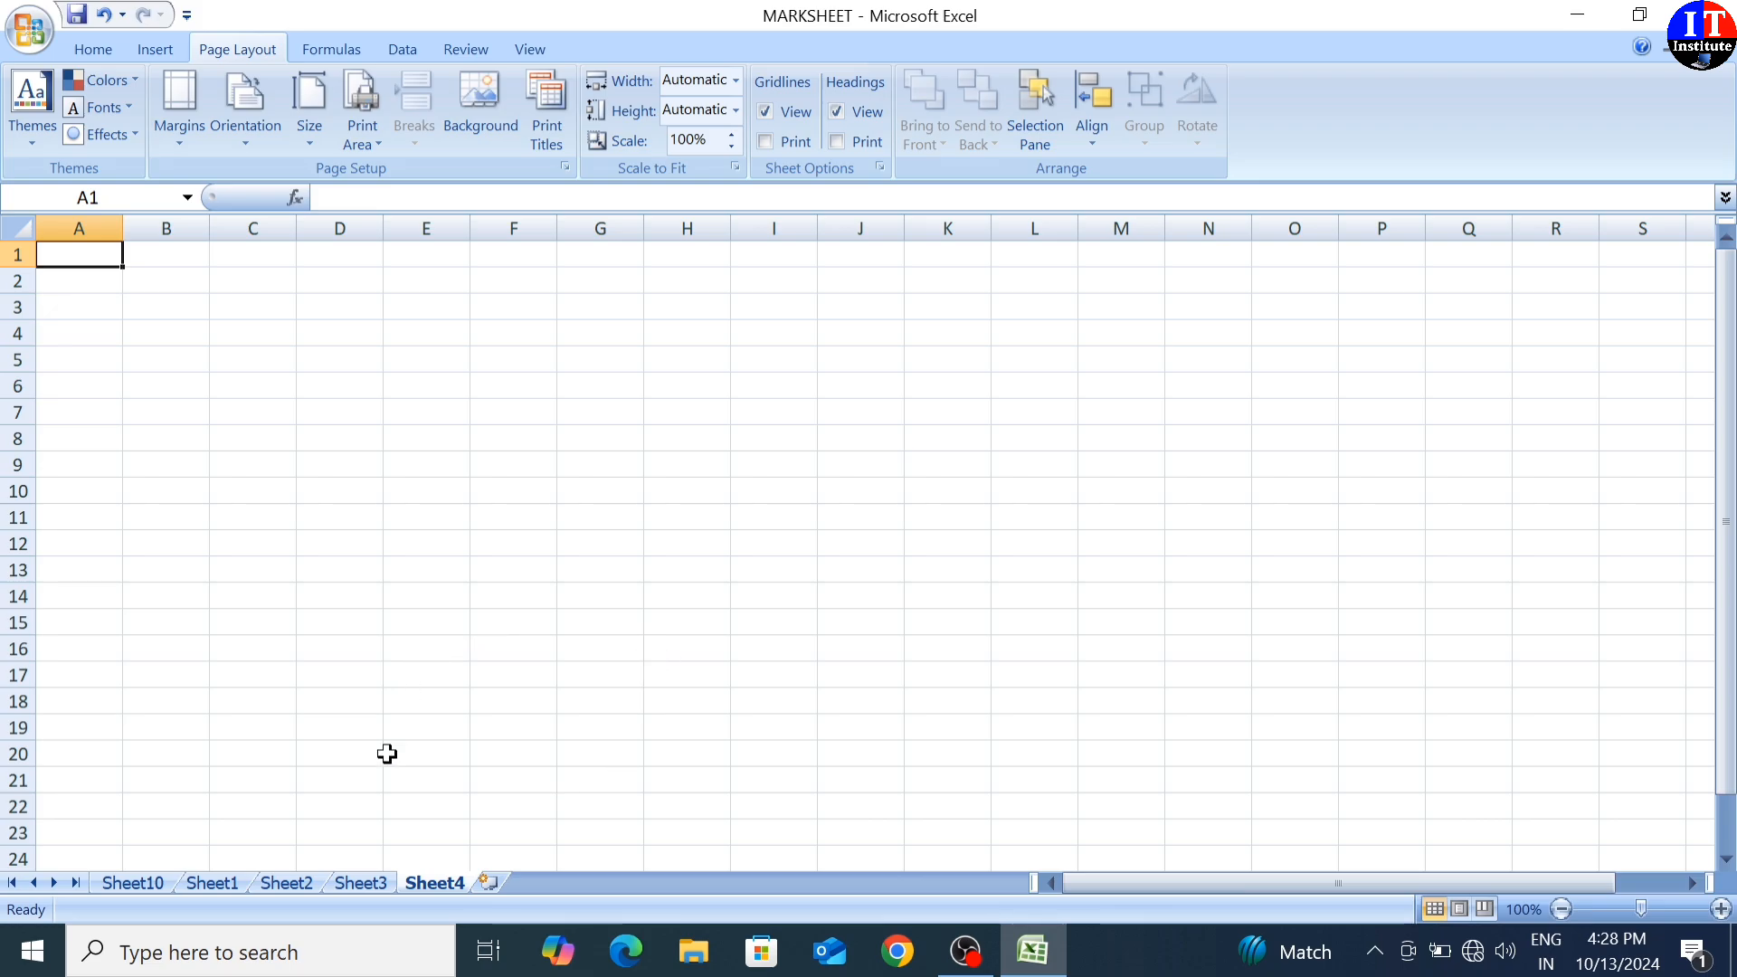
- Apply the Foundry theme to the workbook with the marksheet on Sheet3 open, and set the zoom to 130%
left_click(362, 883)
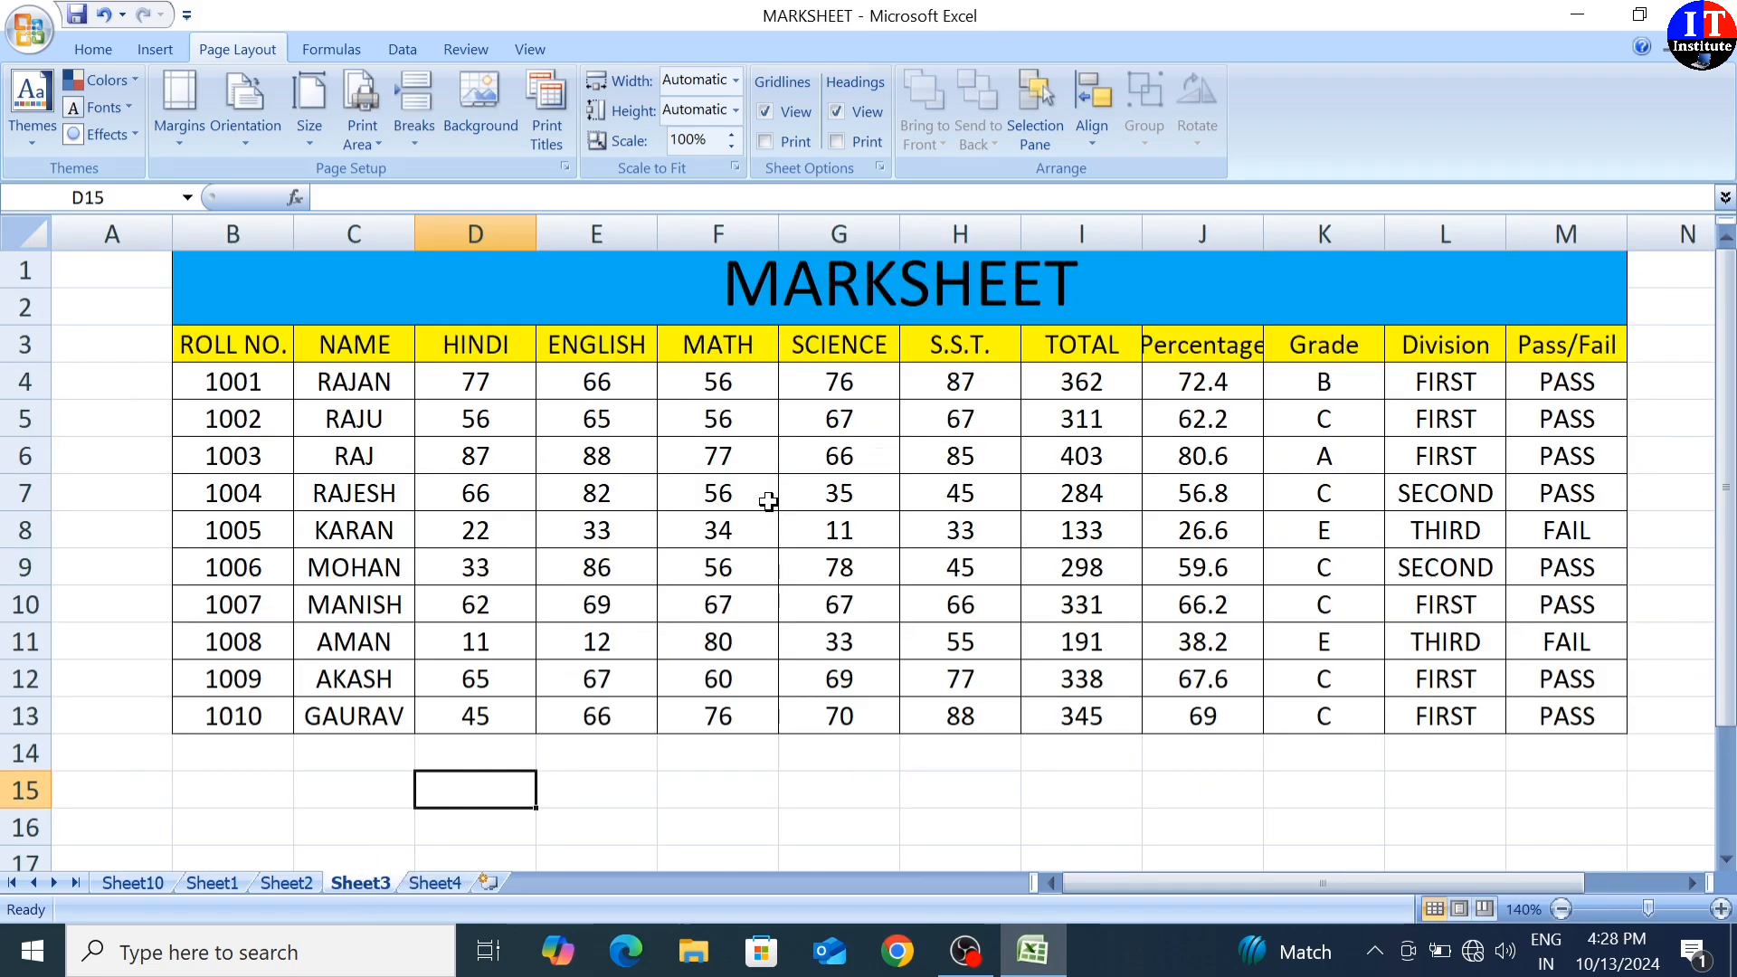
left_click(573, 818)
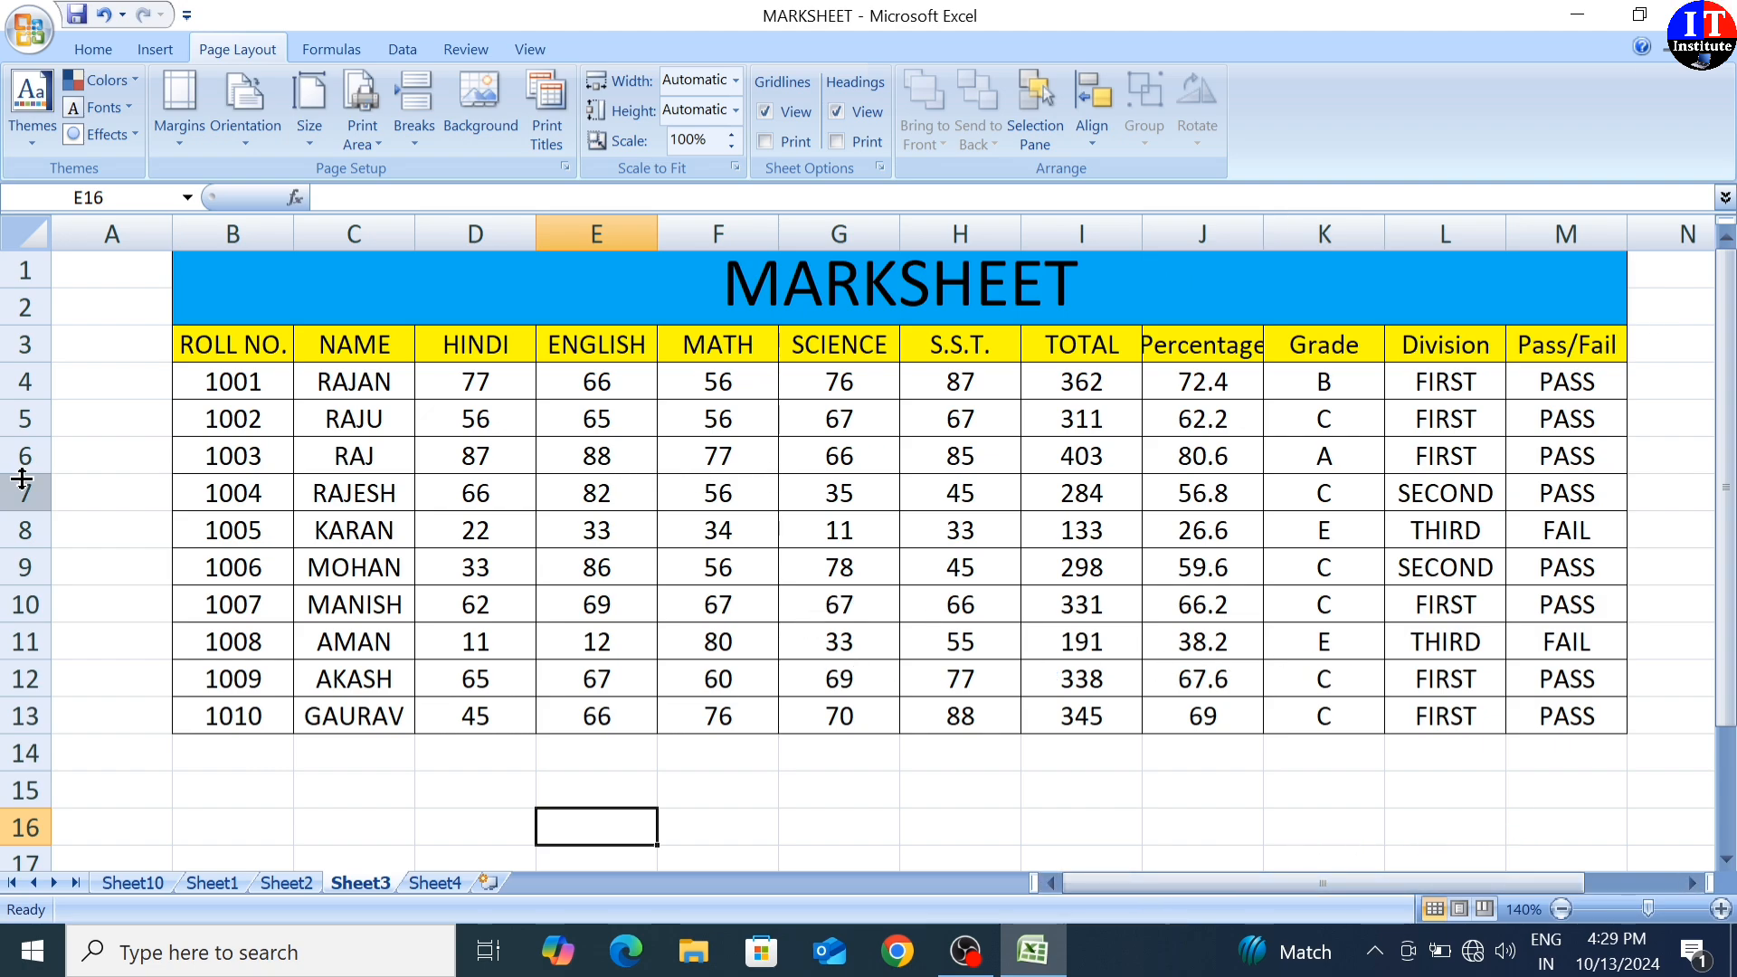
left_click(115, 427)
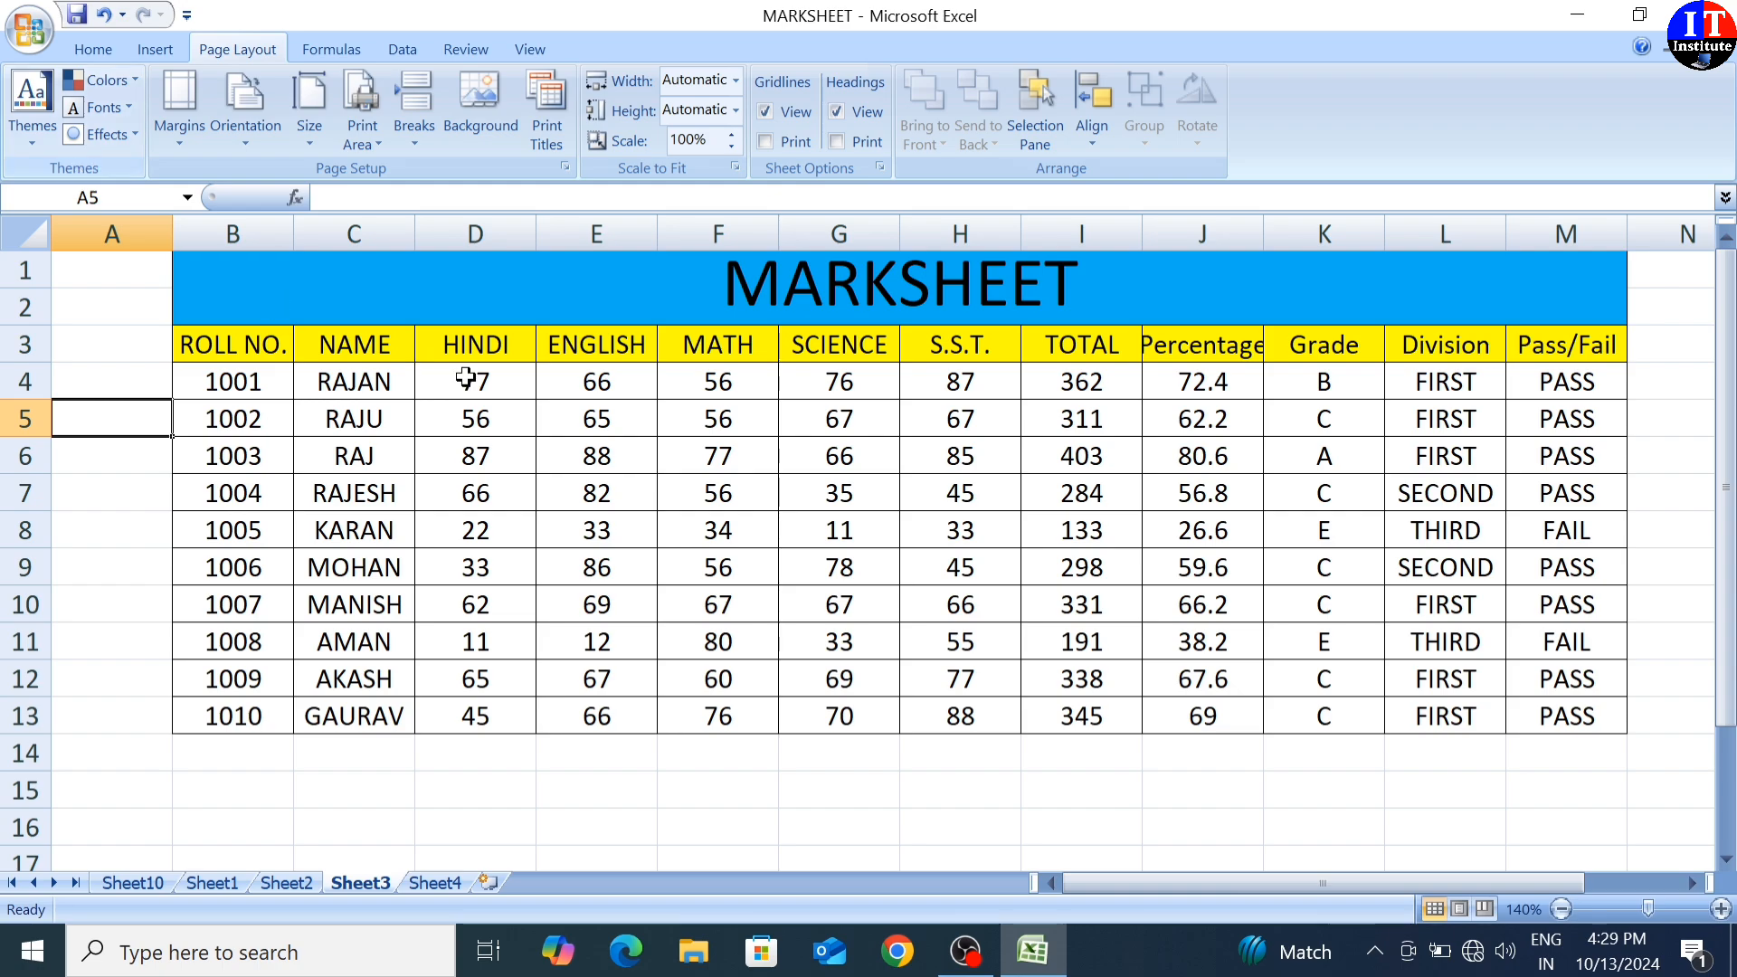
left_click(382, 300)
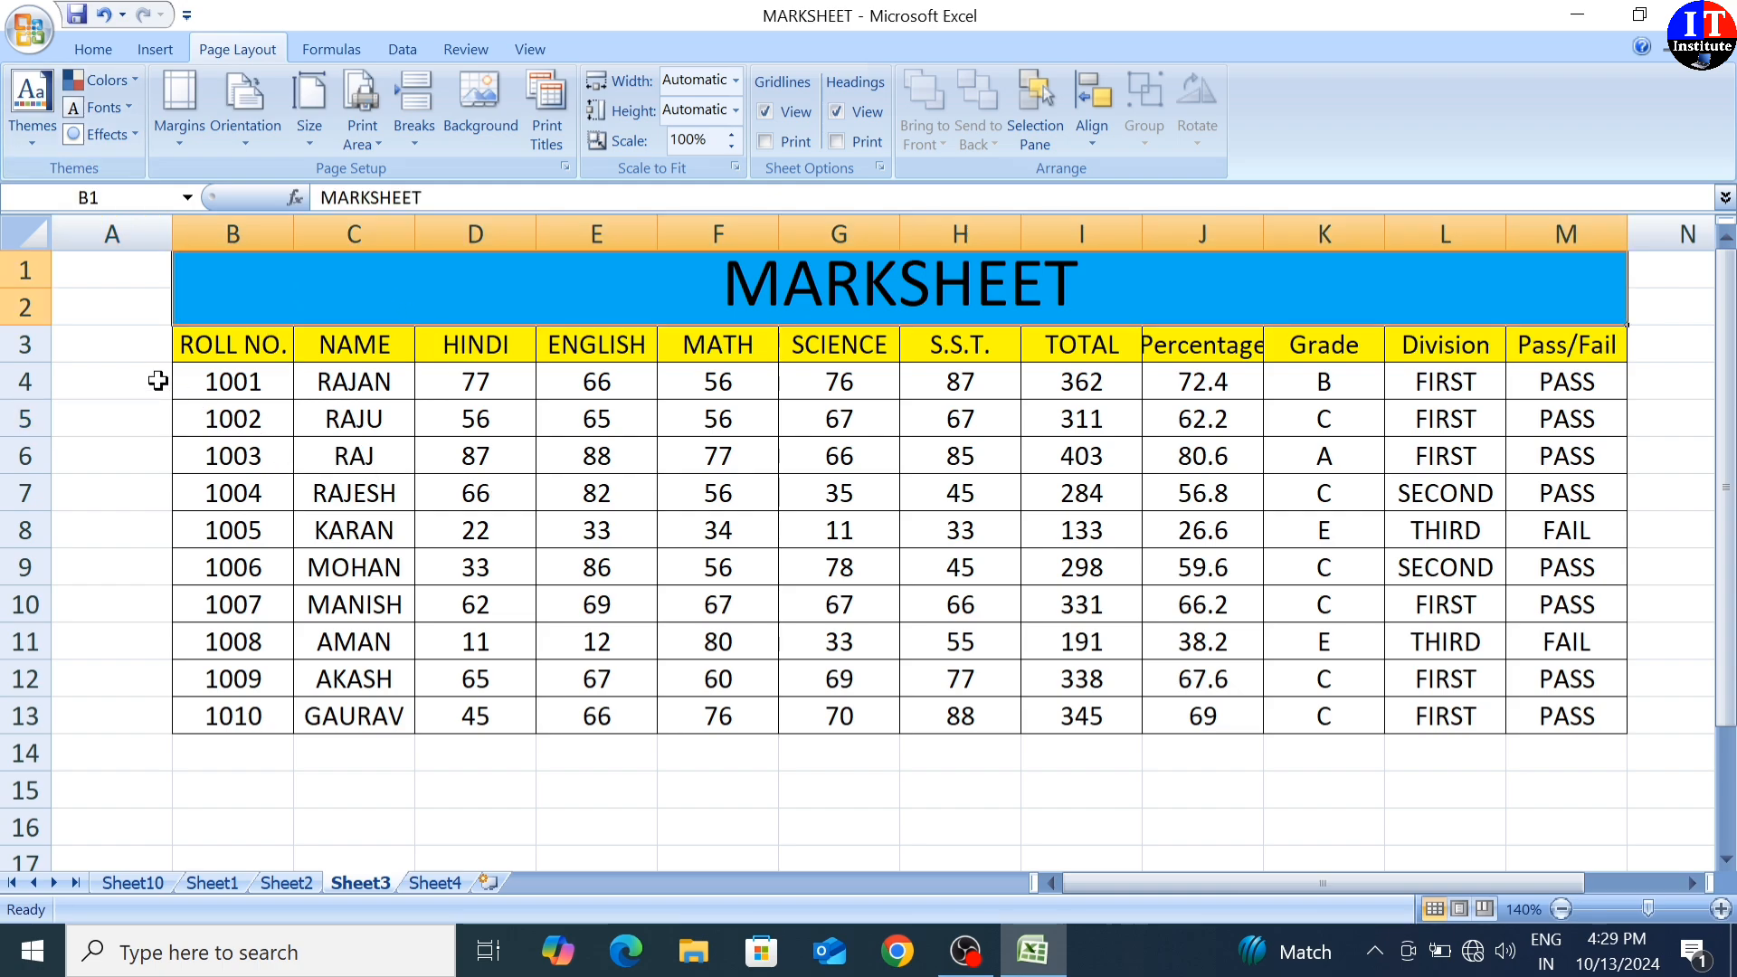
left_click(125, 313)
left_click(263, 317)
left_click(33, 106)
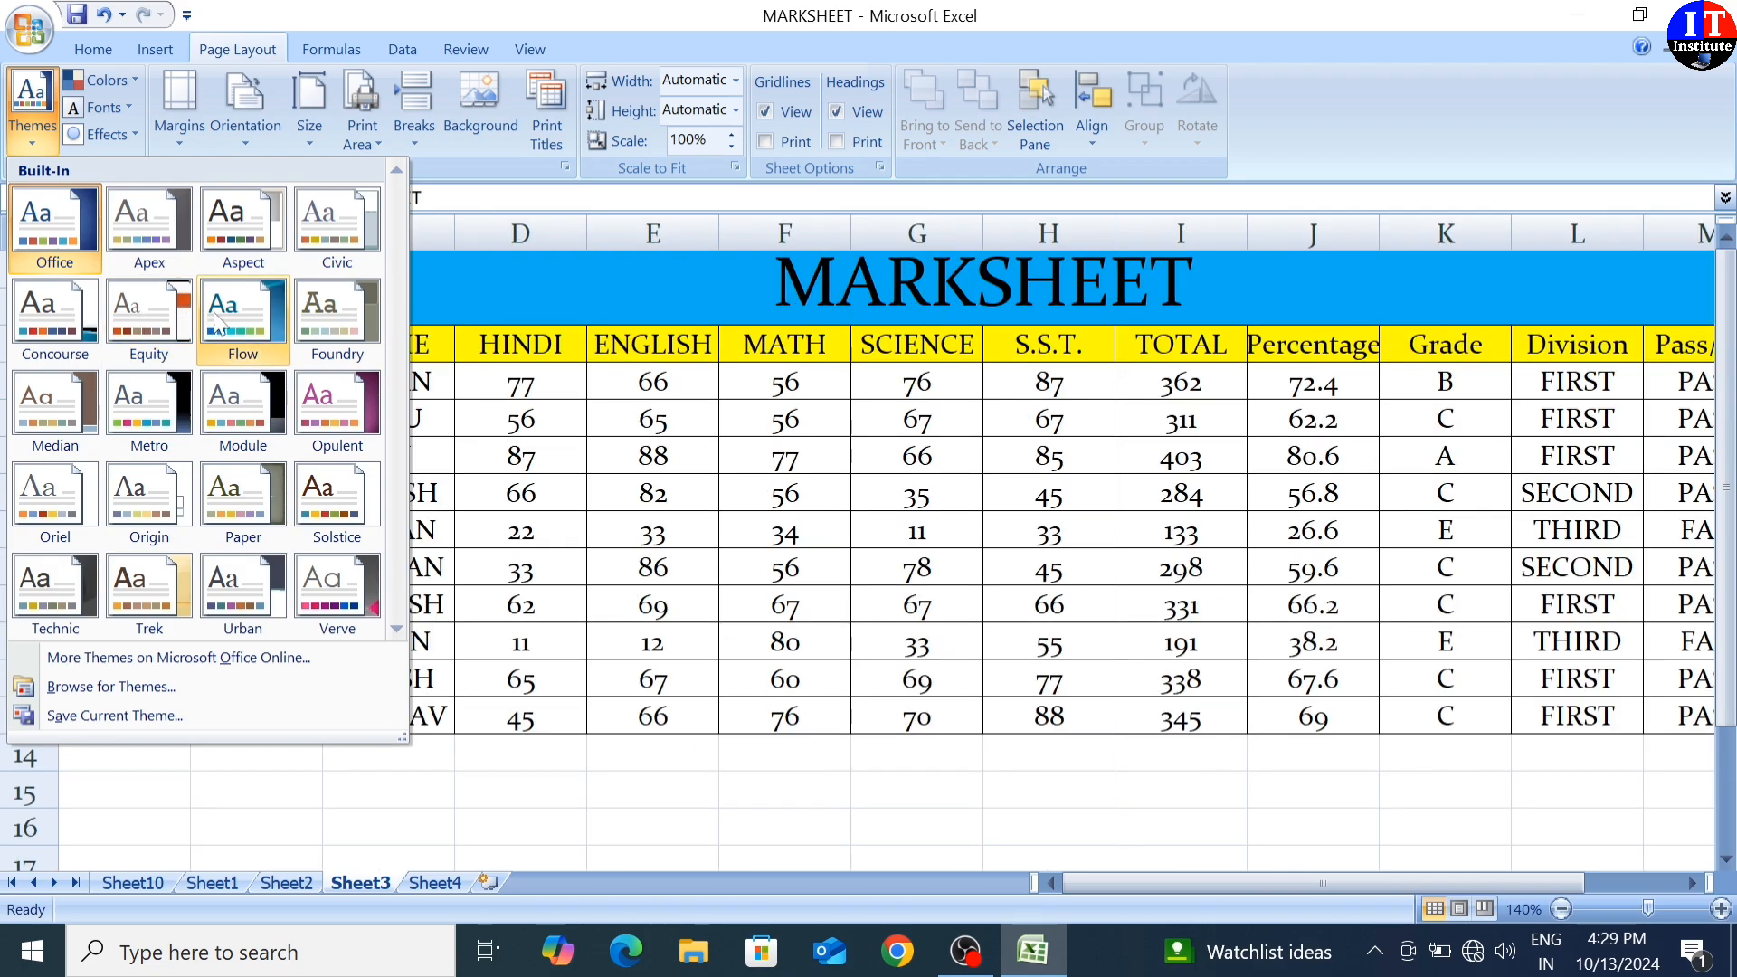
left_click(307, 328)
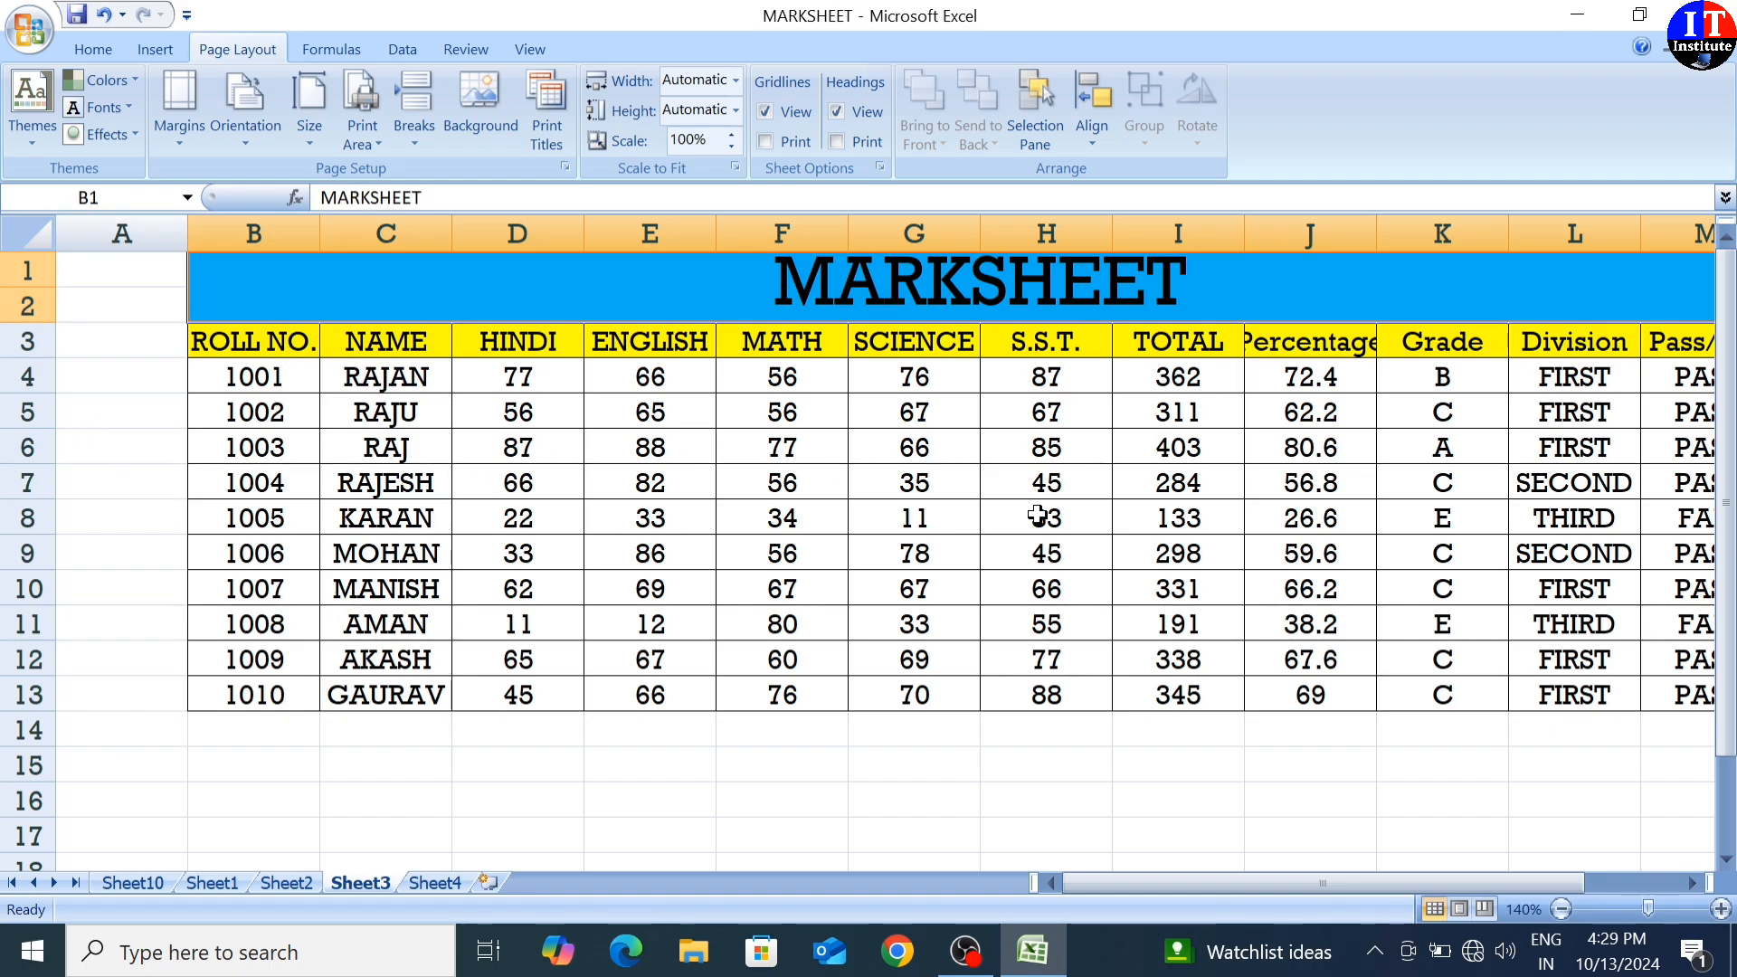
mouse_move(1159, 881)
left_mouse_down()
mouse_move(1277, 881)
mouse_move(1179, 885)
left_mouse_up()
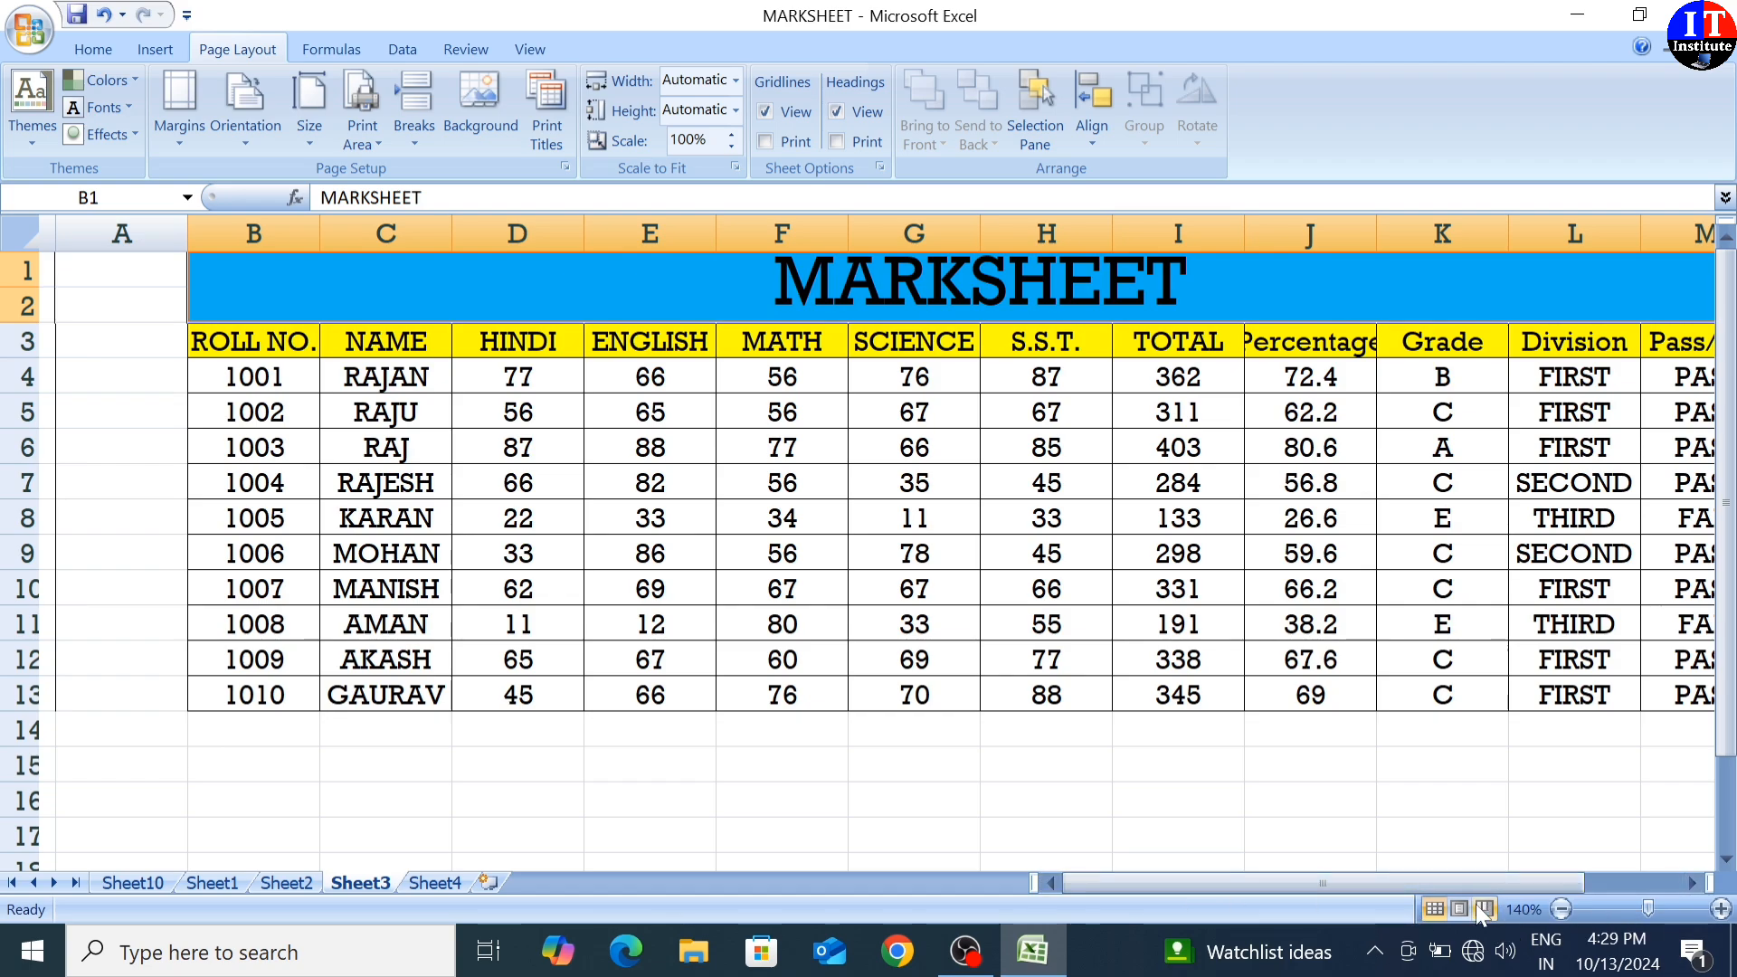
left_click(1561, 909)
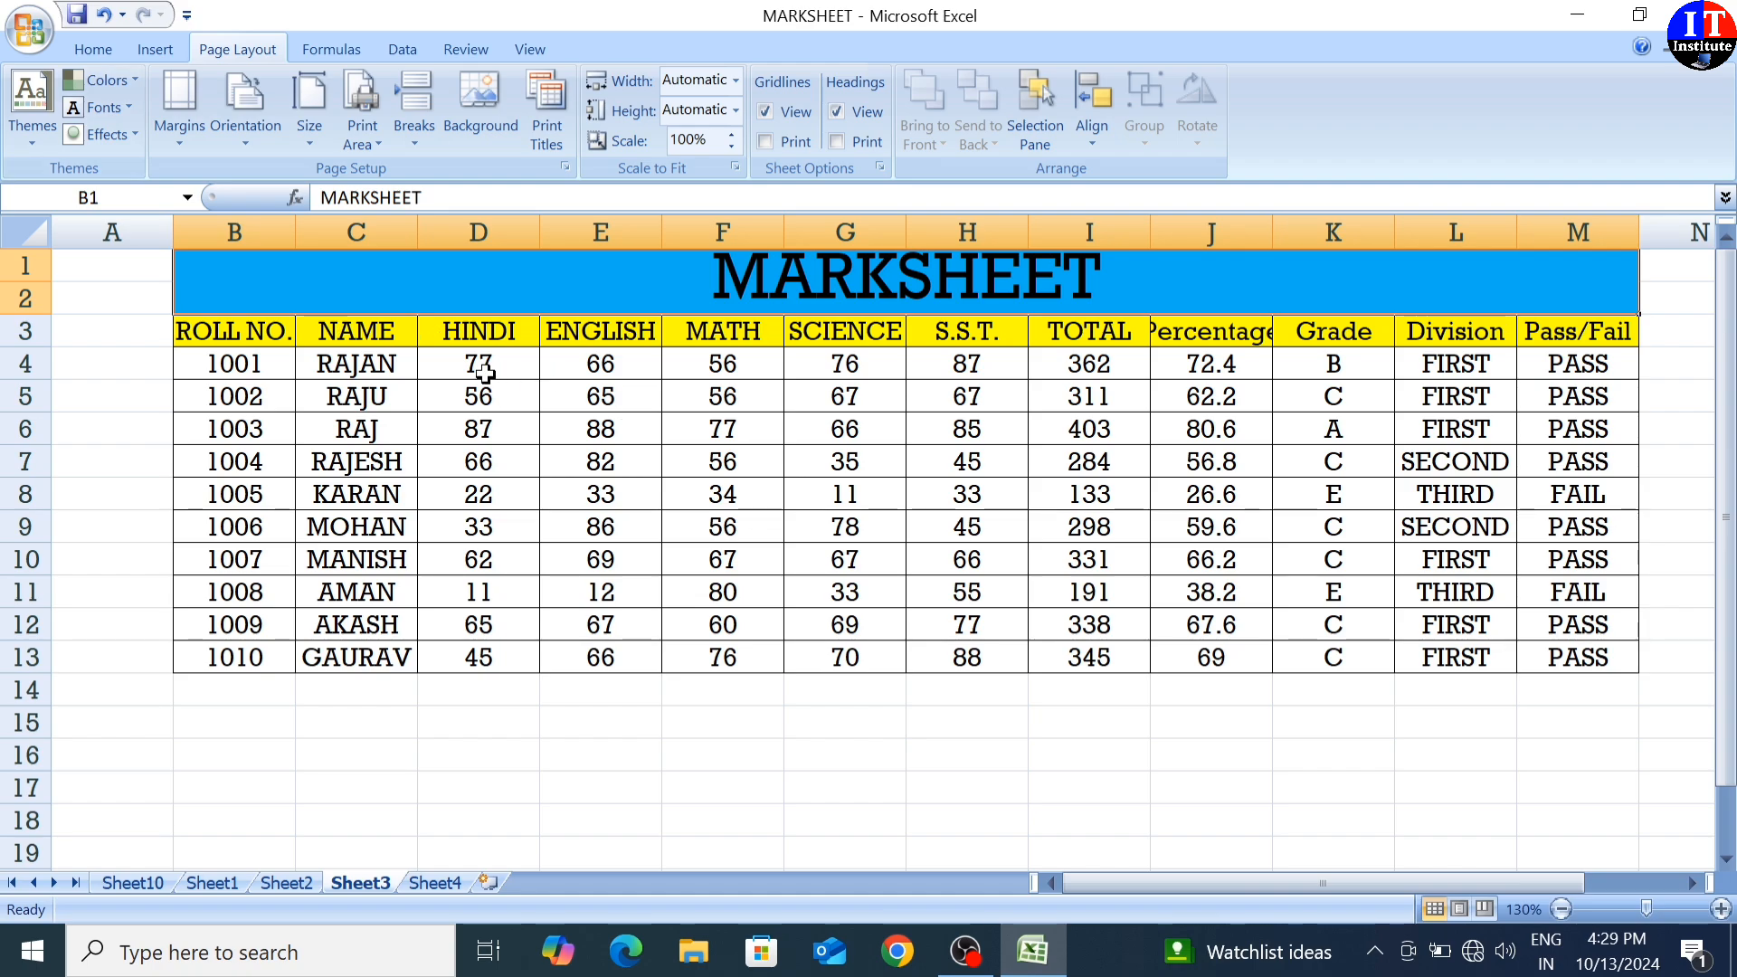
left_click(132, 83)
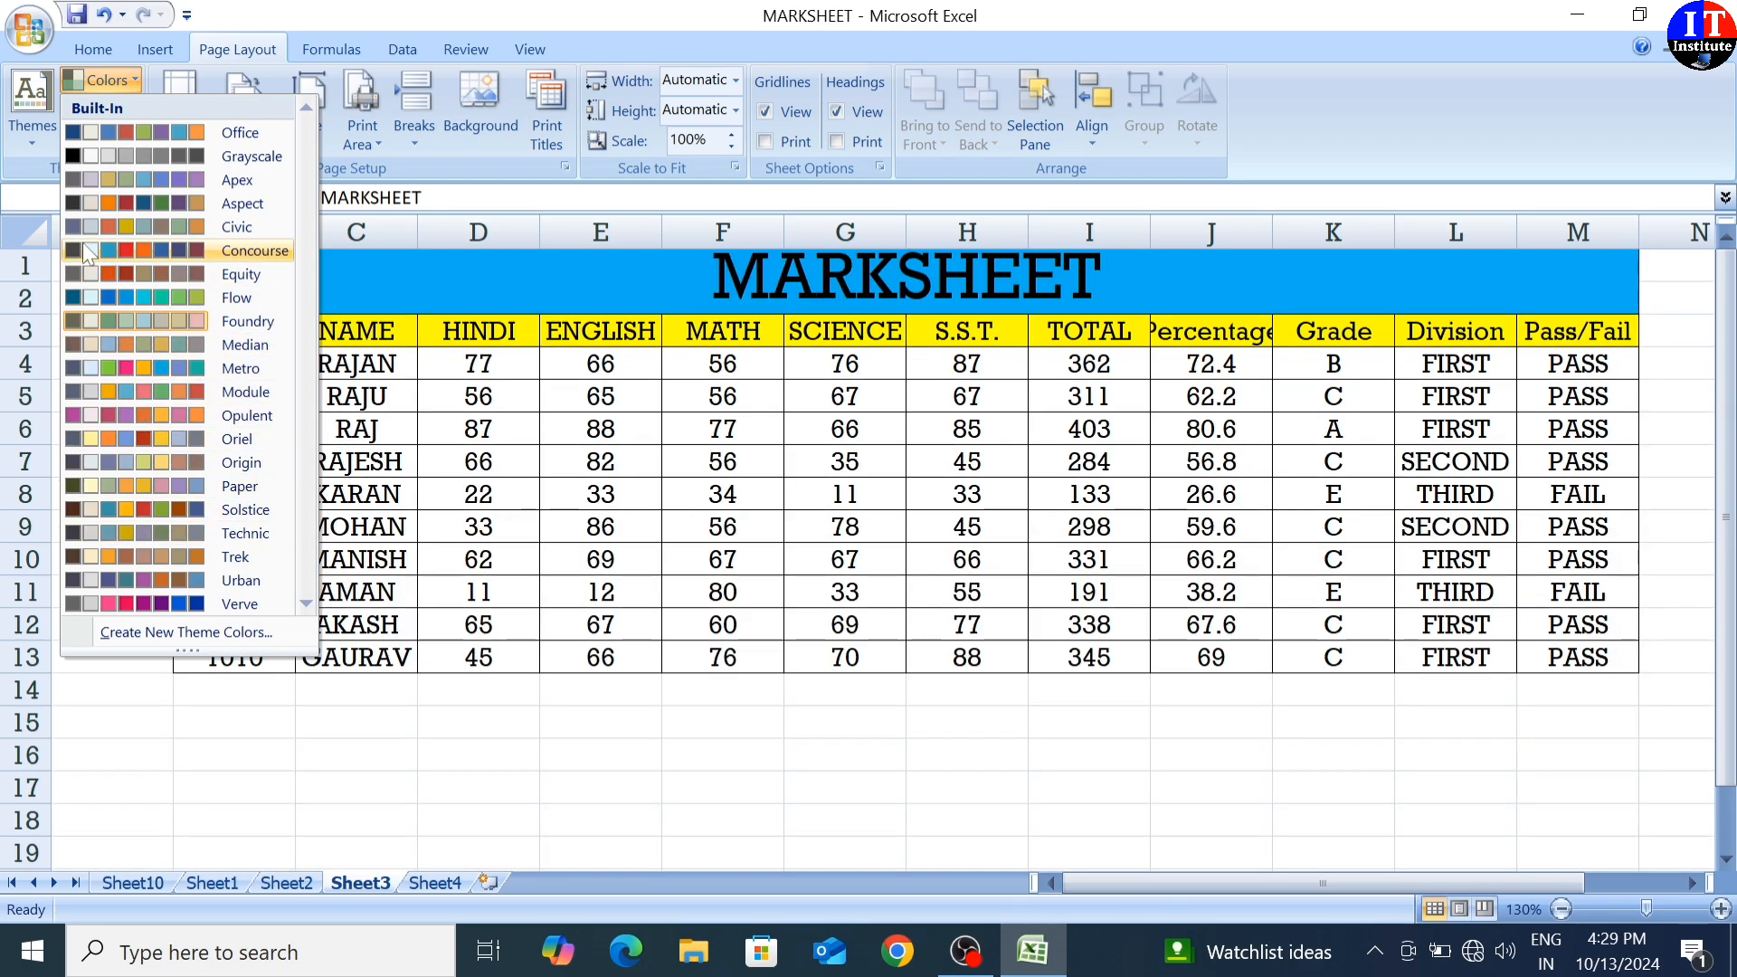
left_click(452, 280)
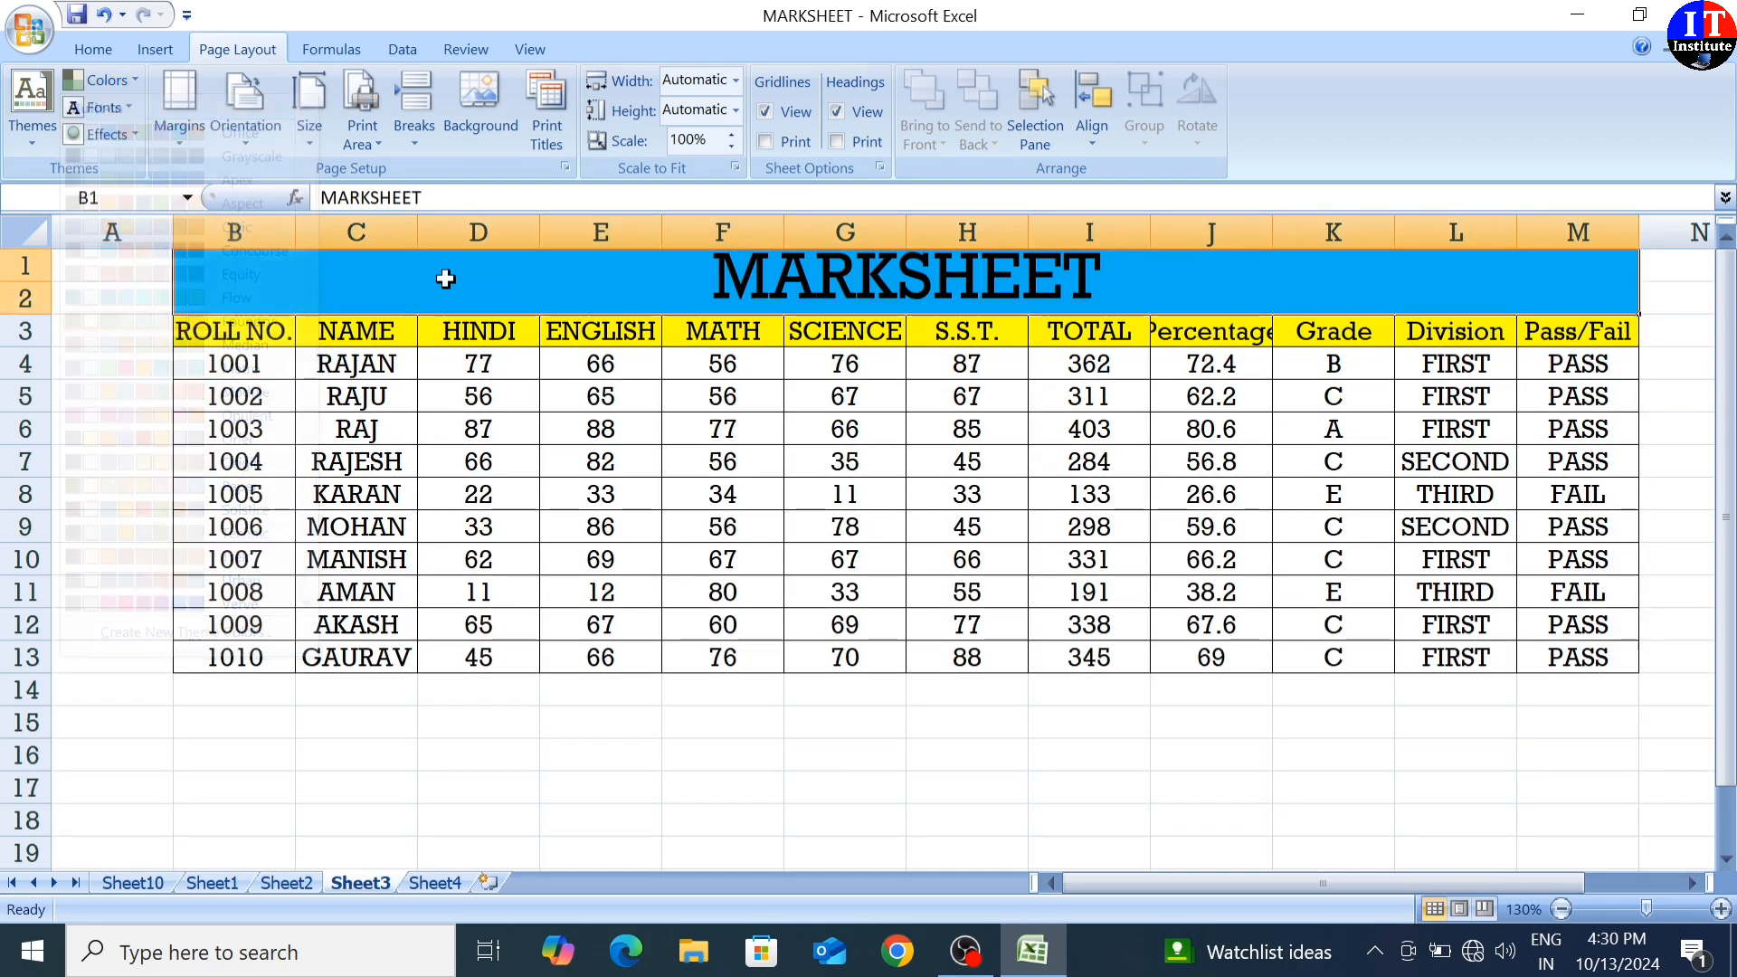
left_click(120, 110)
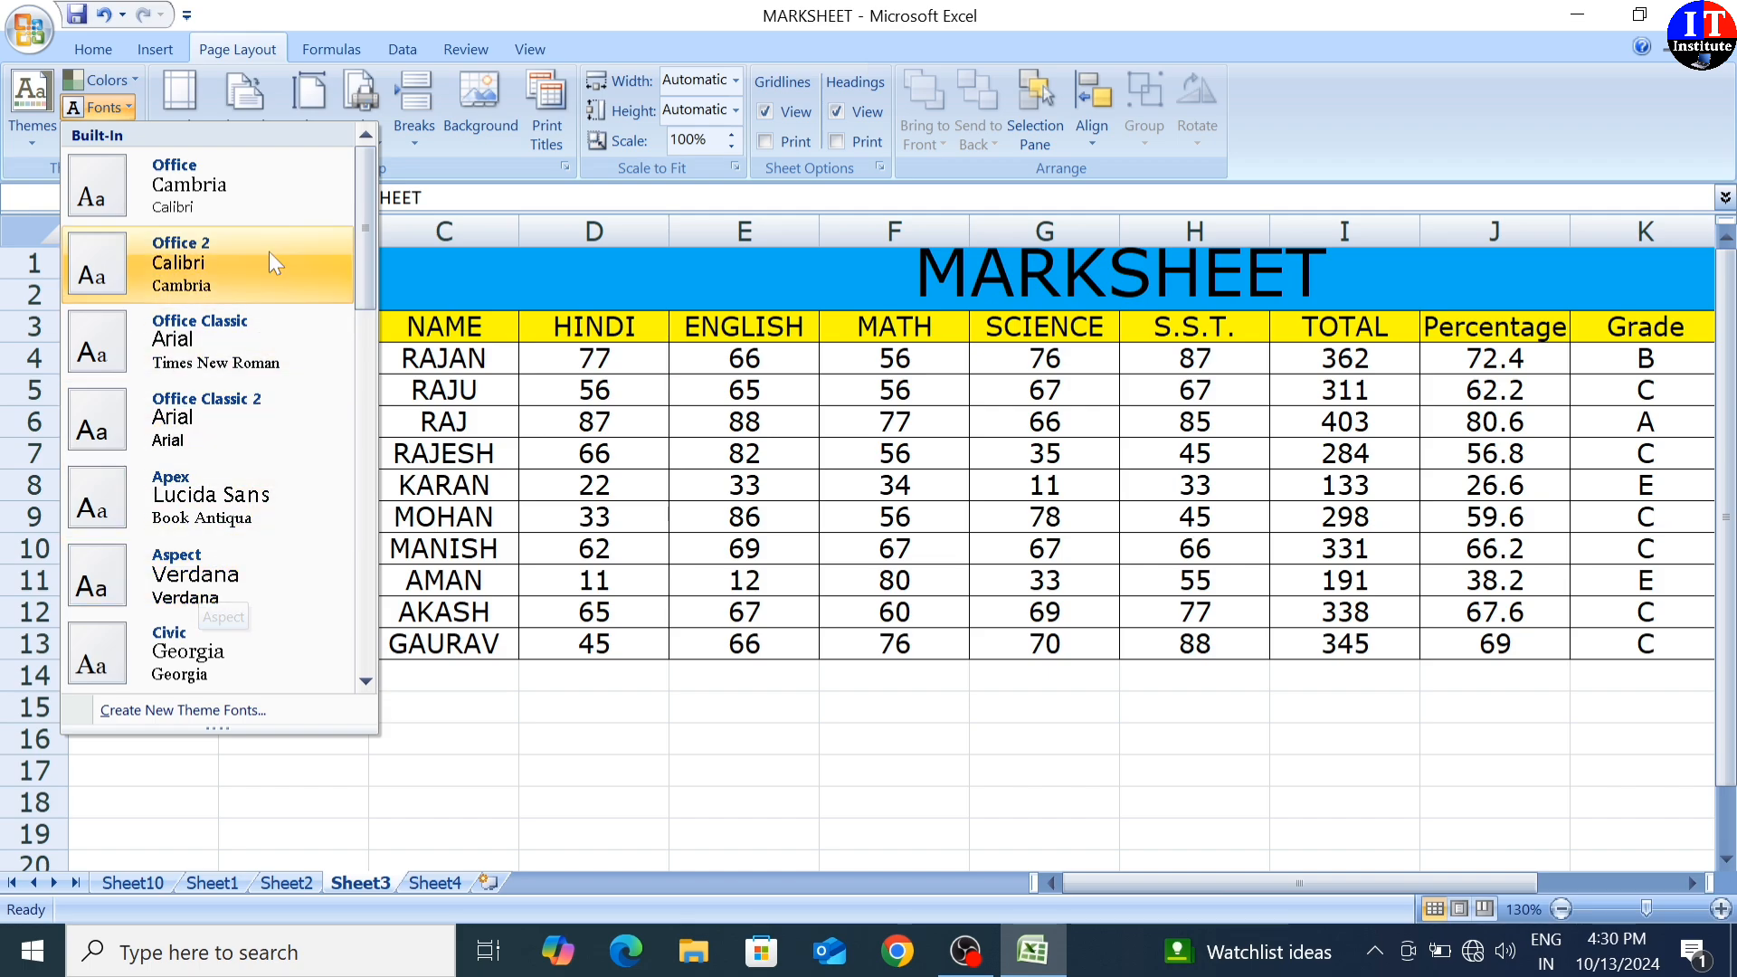
left_click(508, 207)
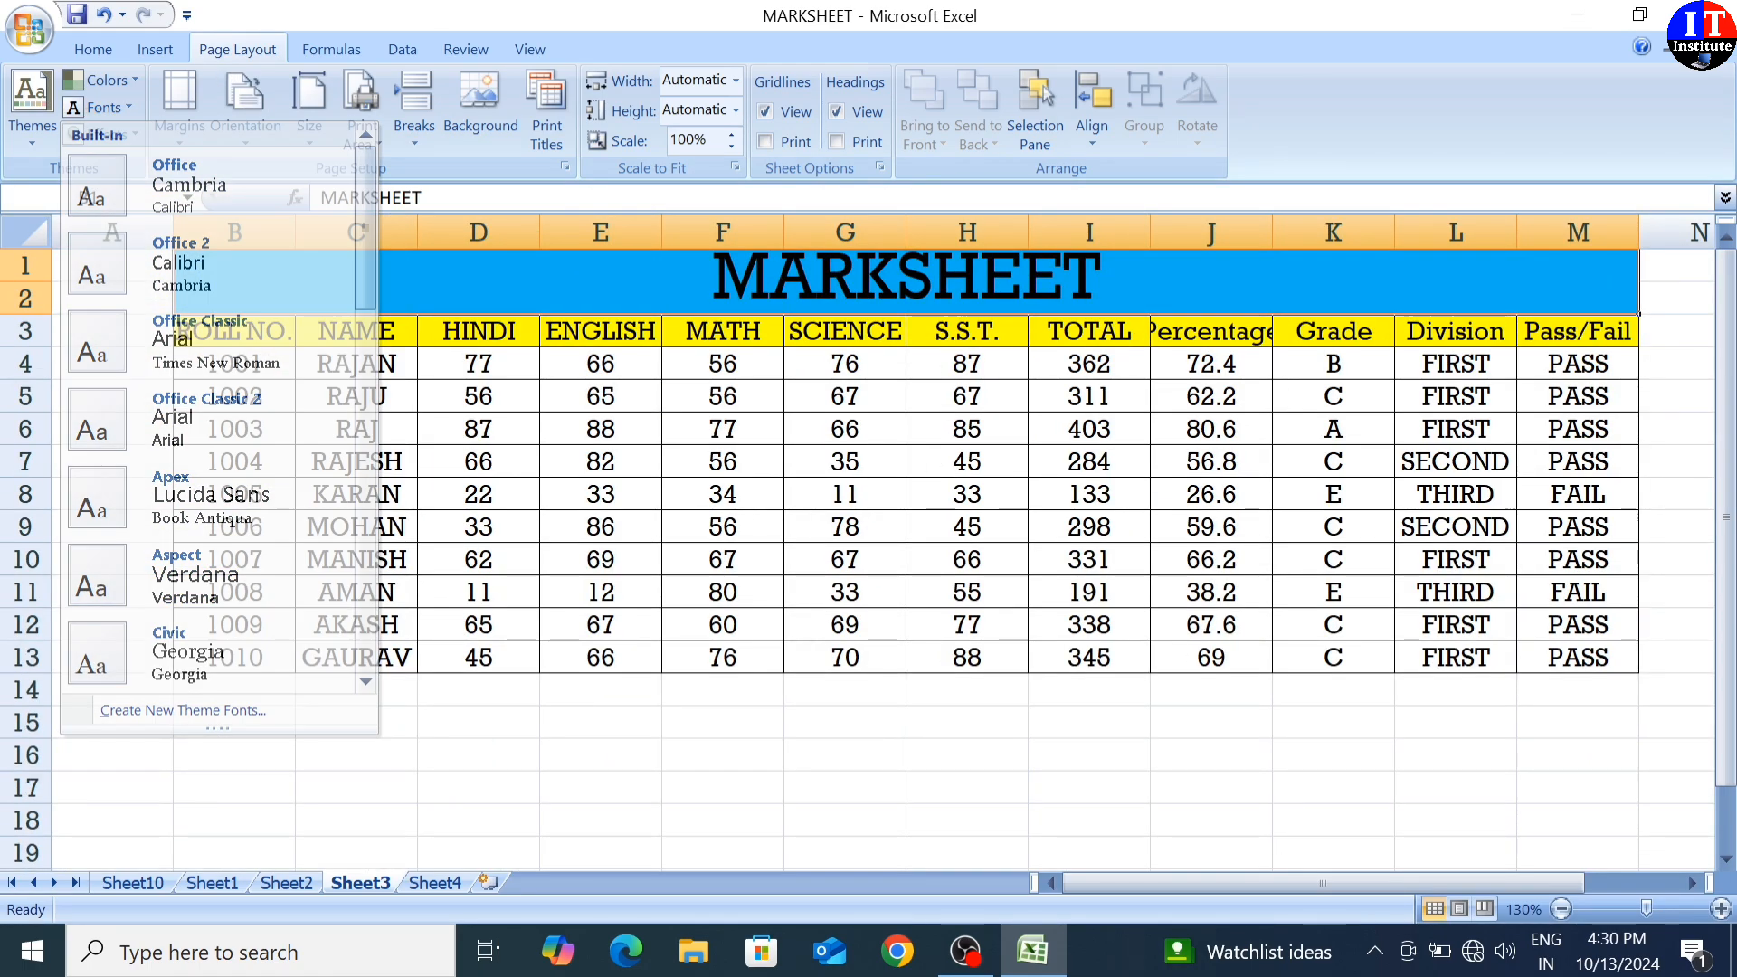
left_click(106, 135)
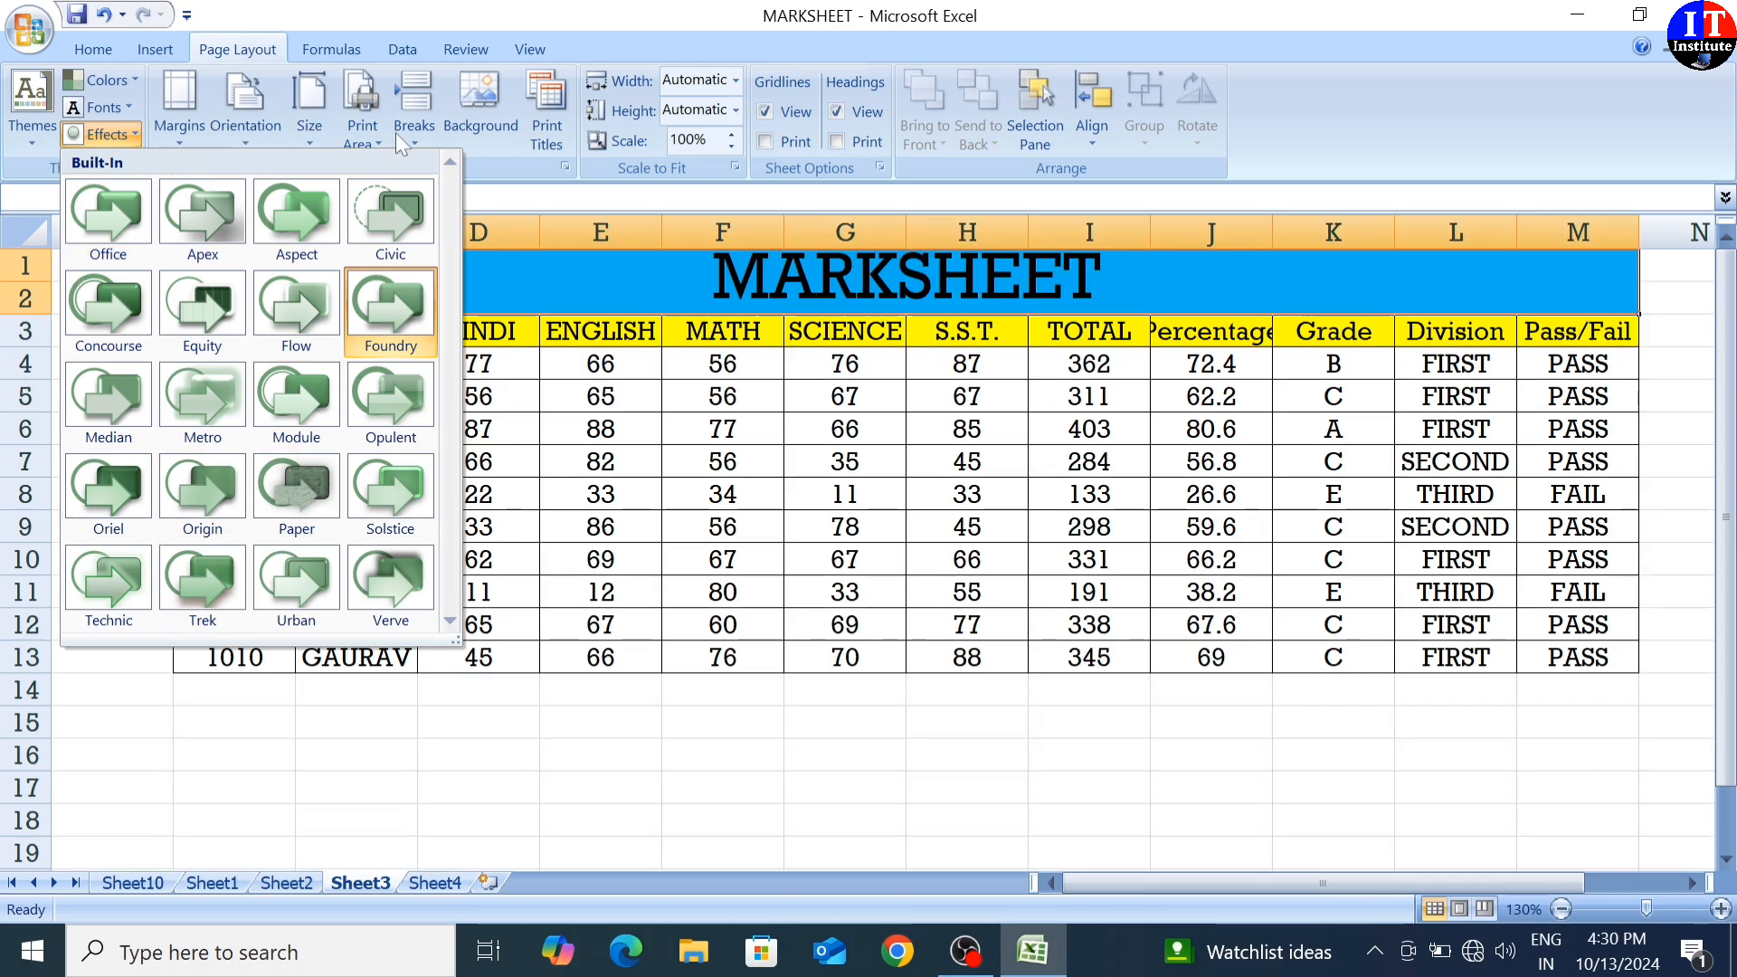
left_click(525, 198)
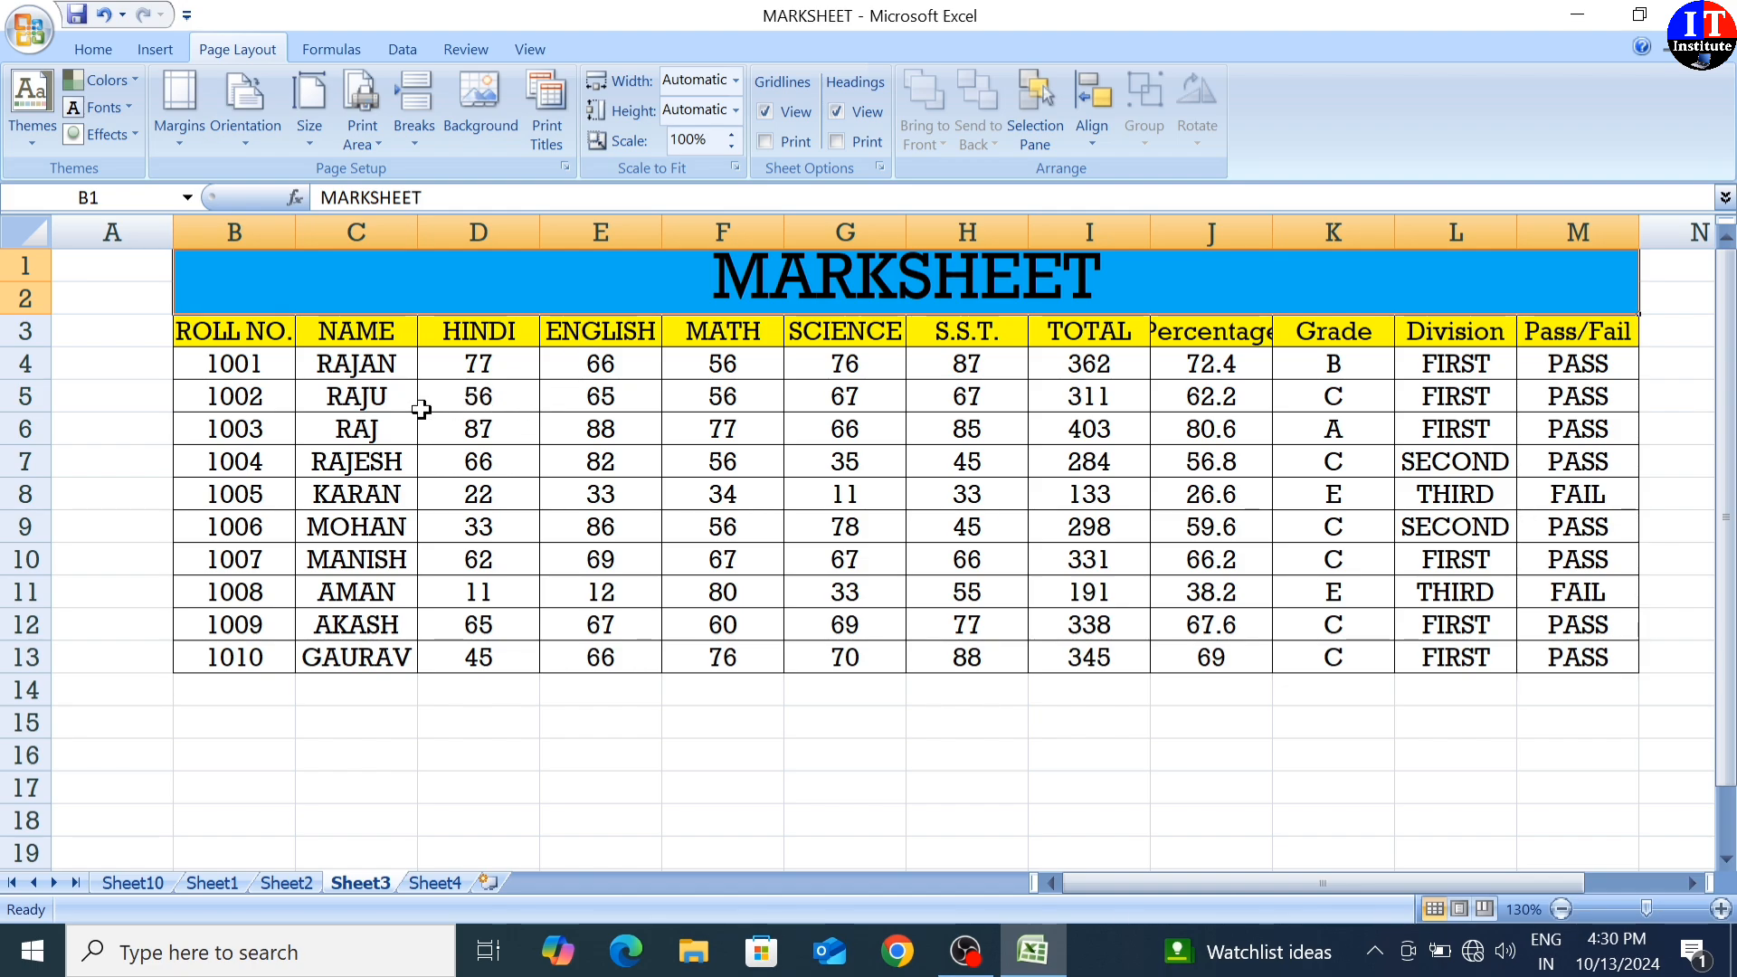
- Set the marksheet's page margins to the Wide preset and check where the page break falls
left_click(189, 144)
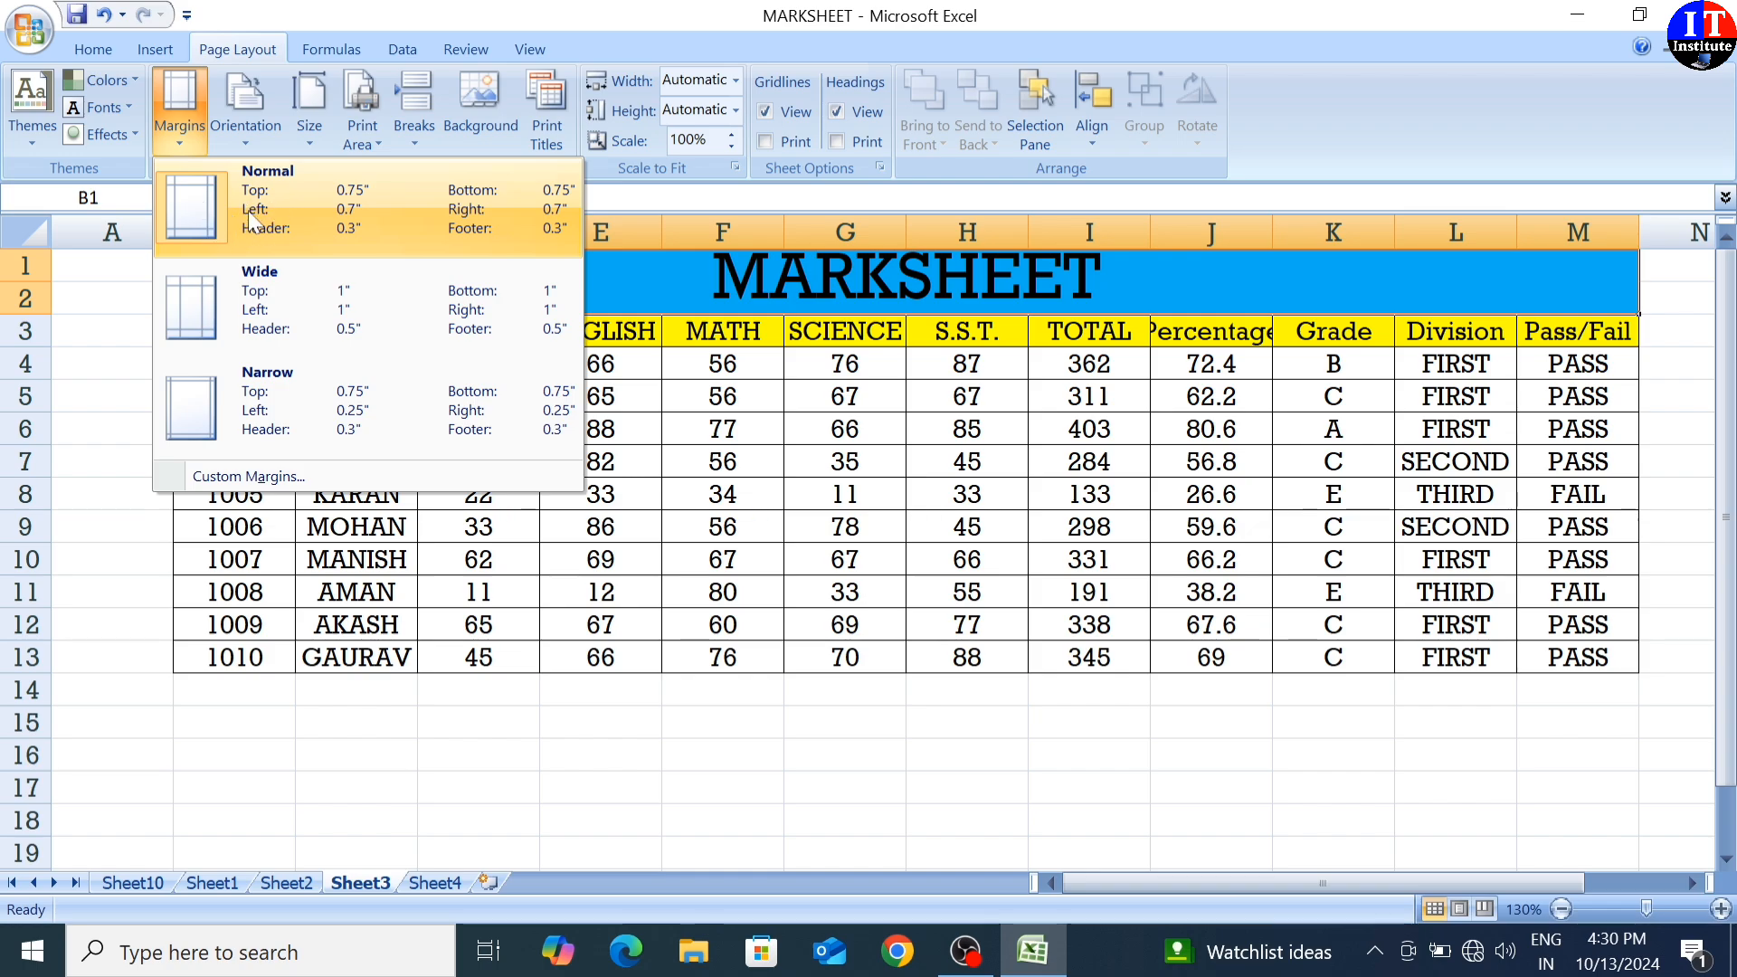
left_click(246, 300)
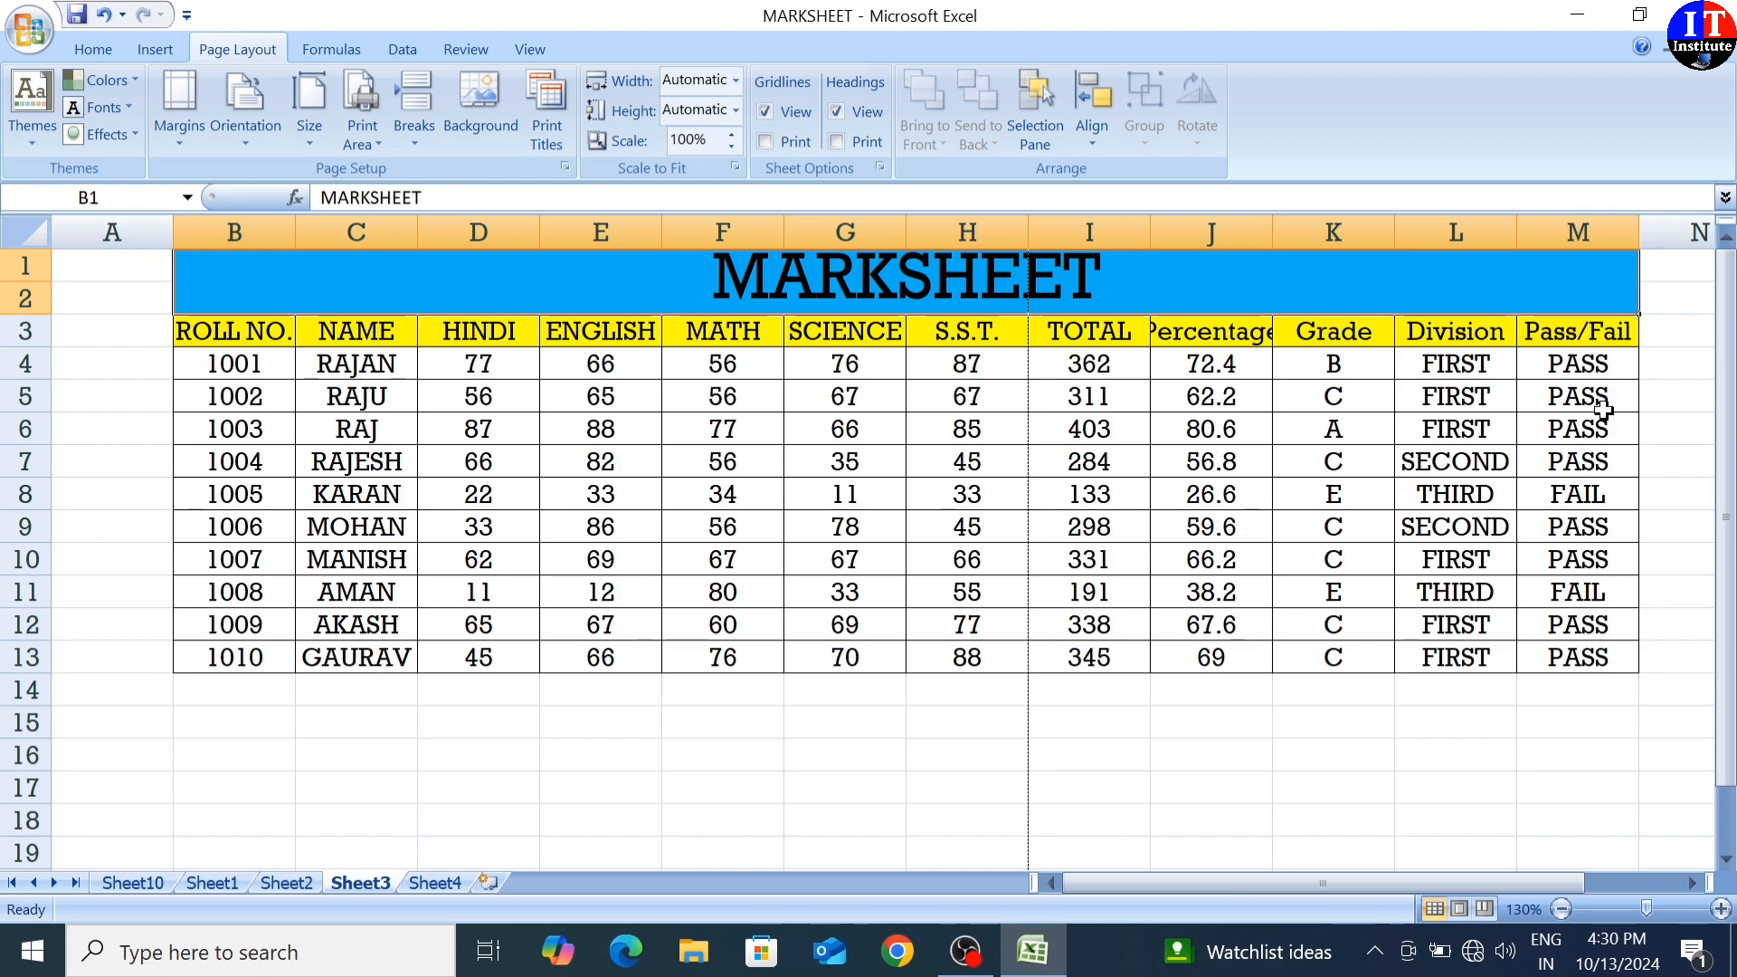
scroll(1119, 552, "down", 1)
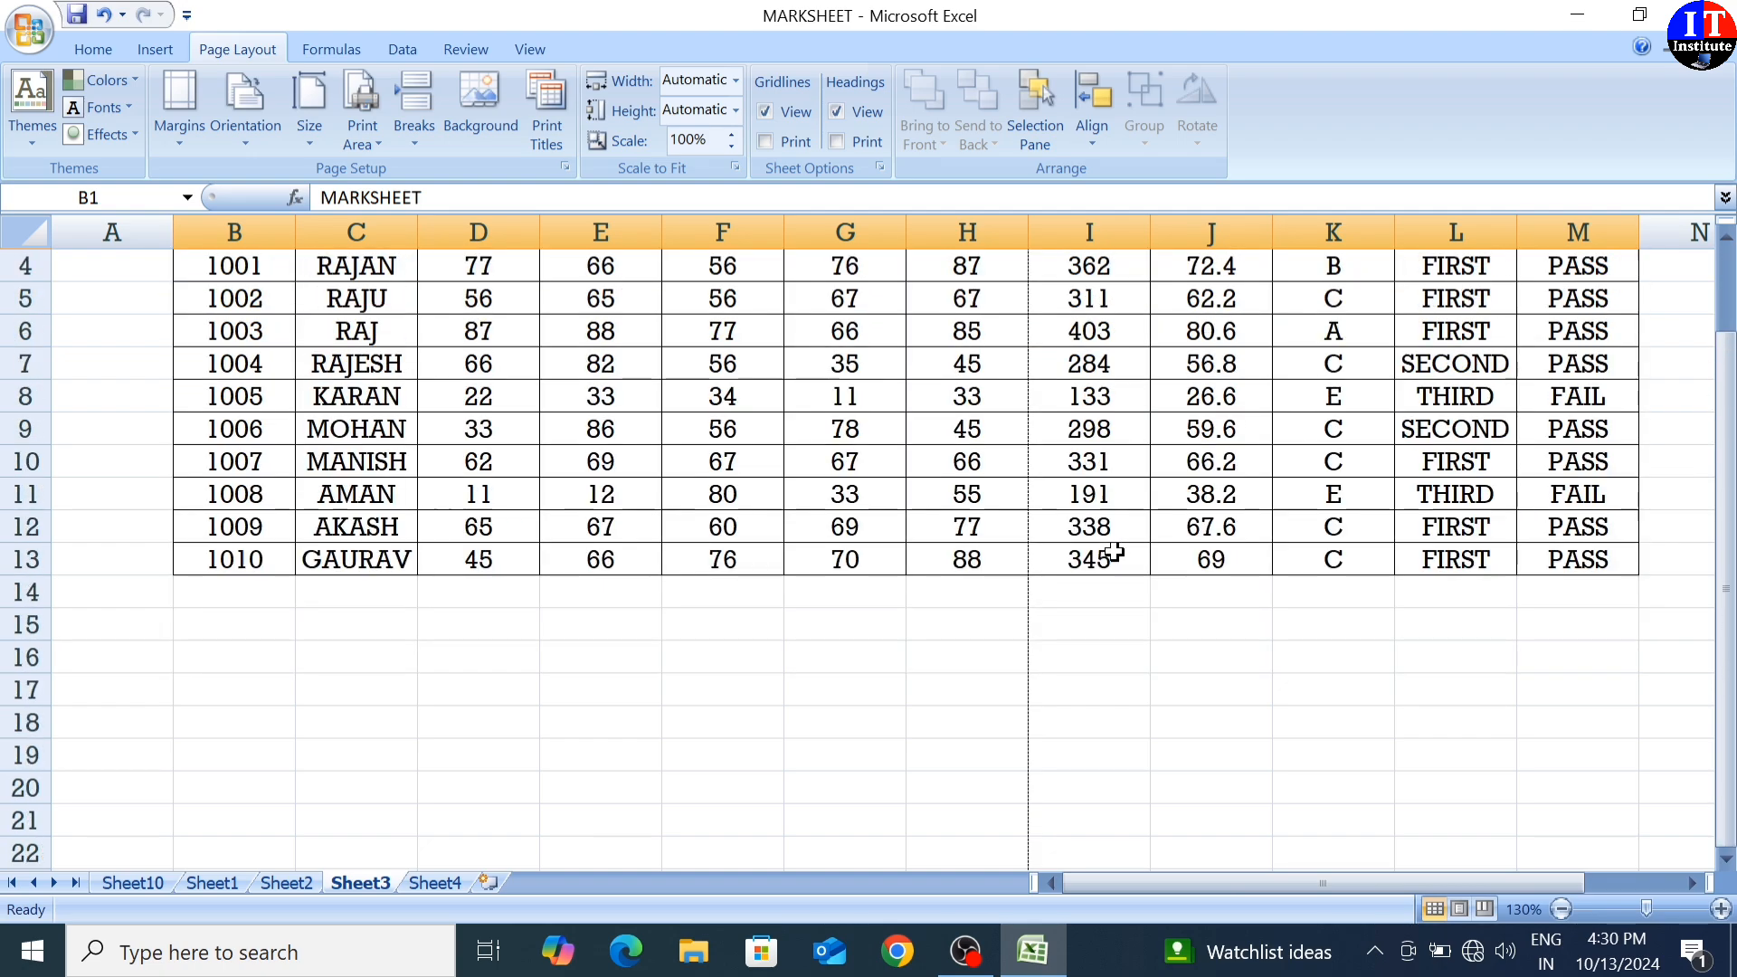
scroll(1120, 552, "up", 1)
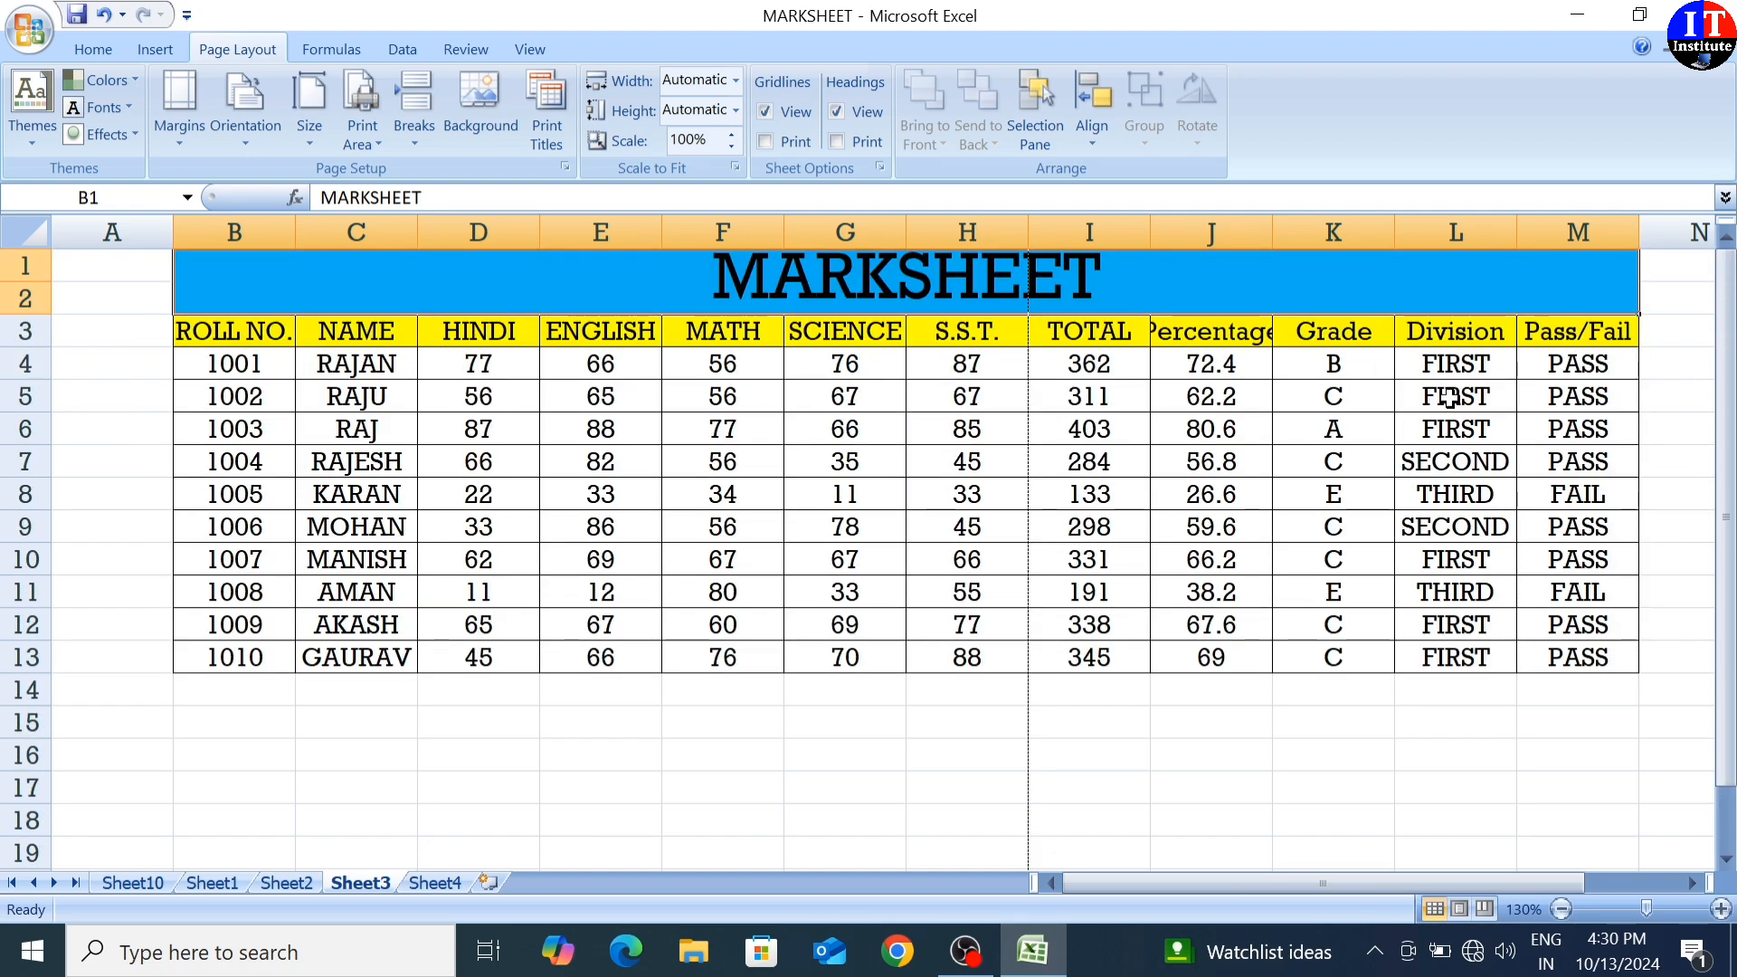
- Set the marksheet's page margins to the Narrow preset and check both pages in Print Preview
left_click(181, 136)
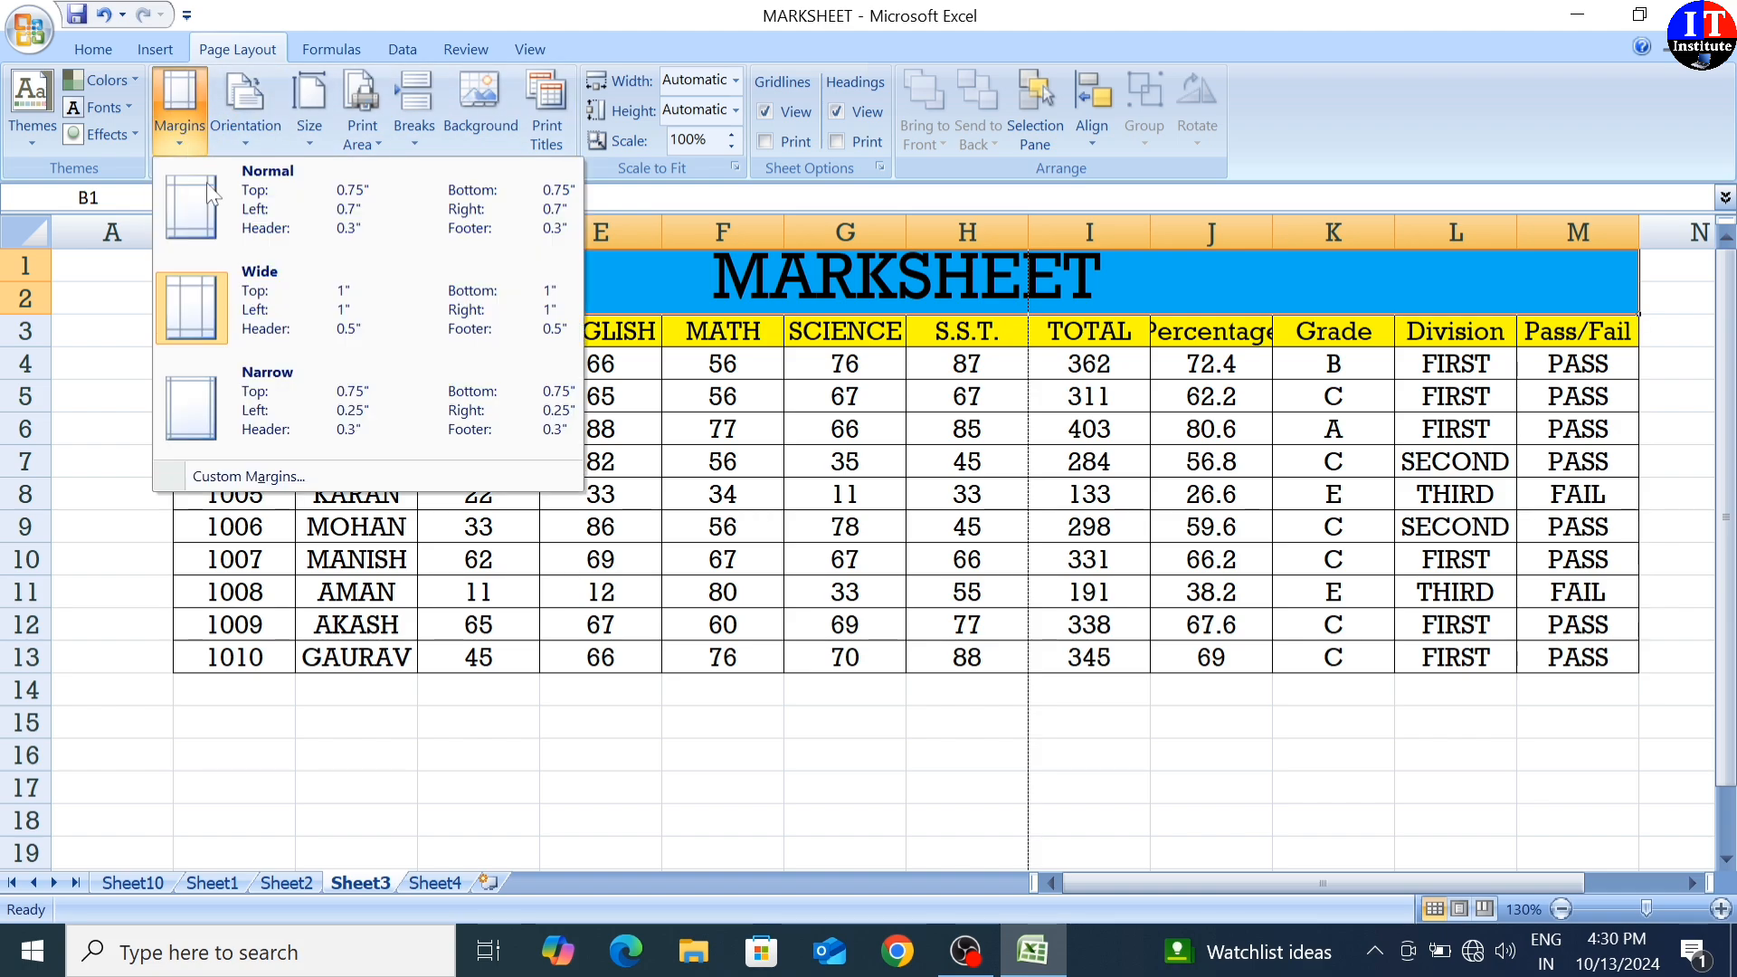
left_click(285, 404)
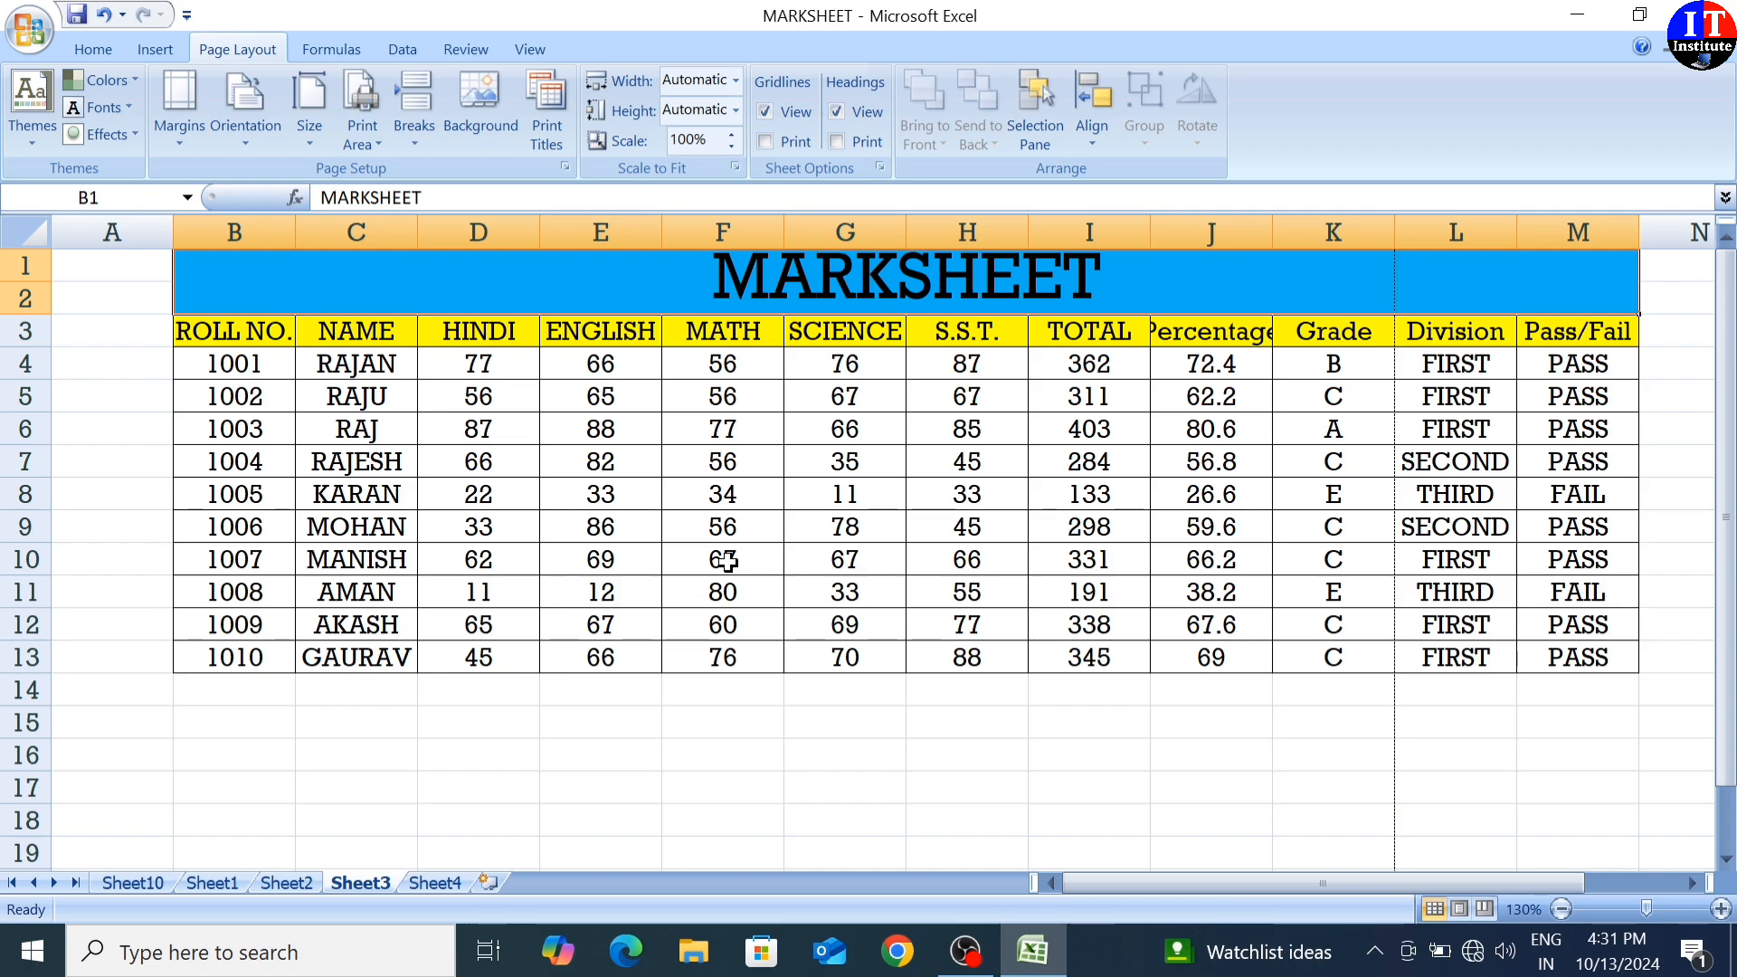
key("ctrl+F2")
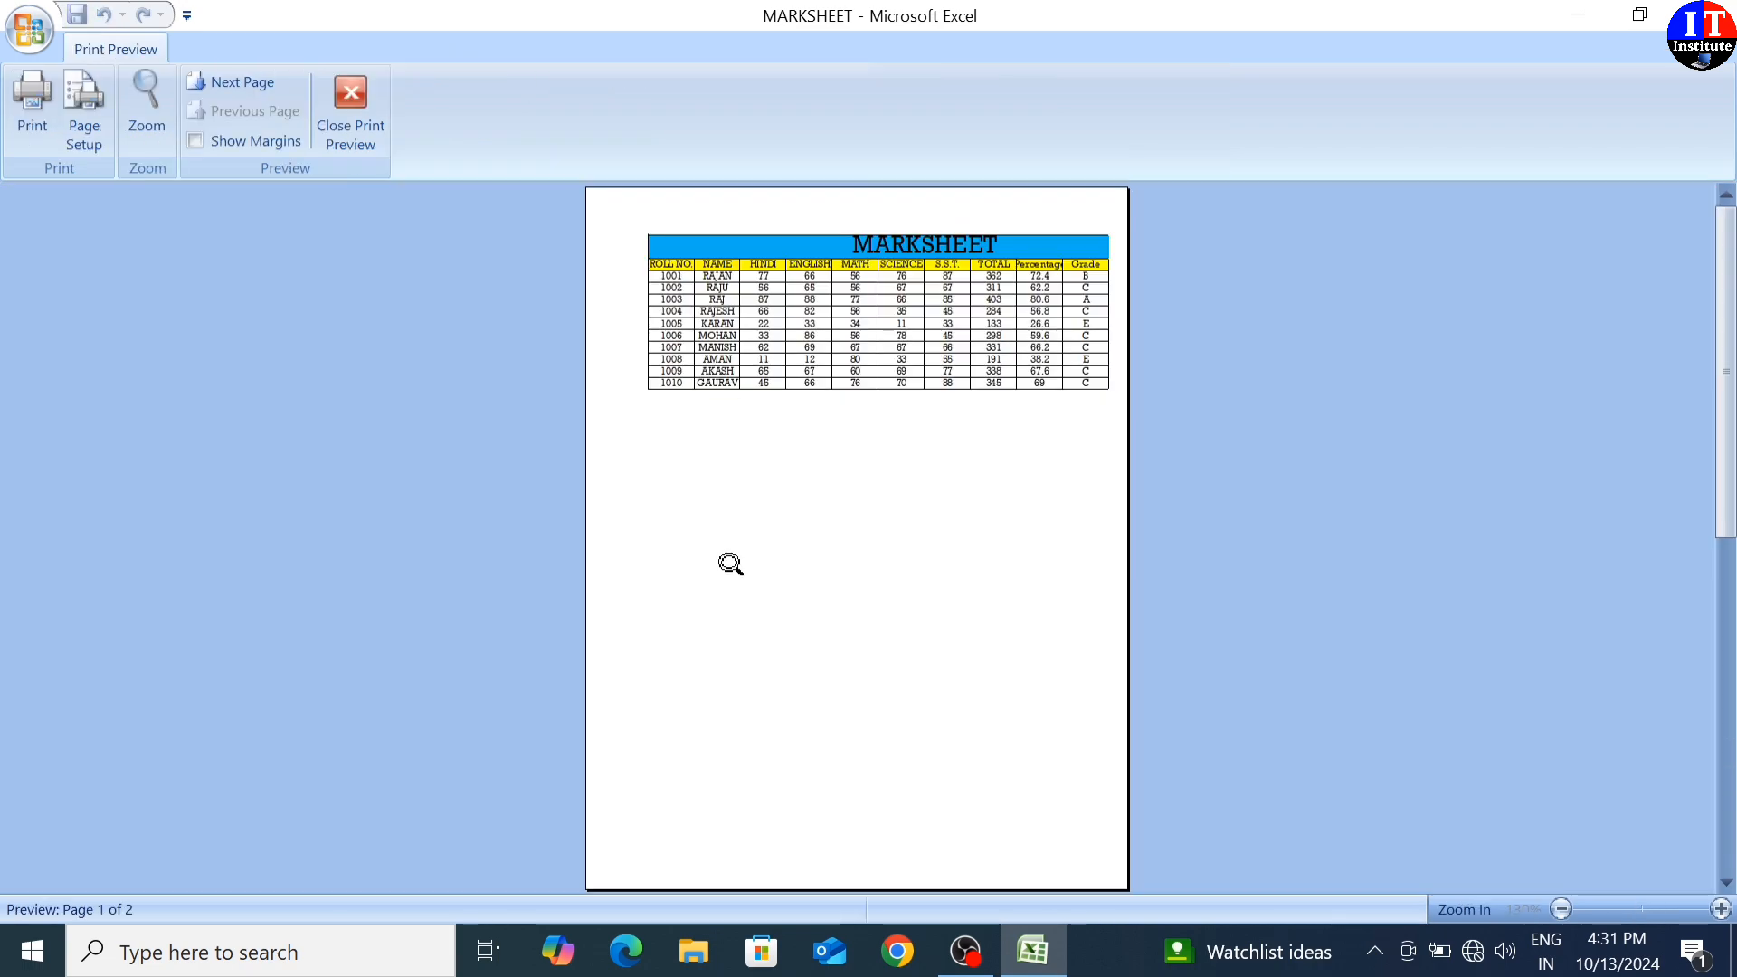
left_click(779, 562)
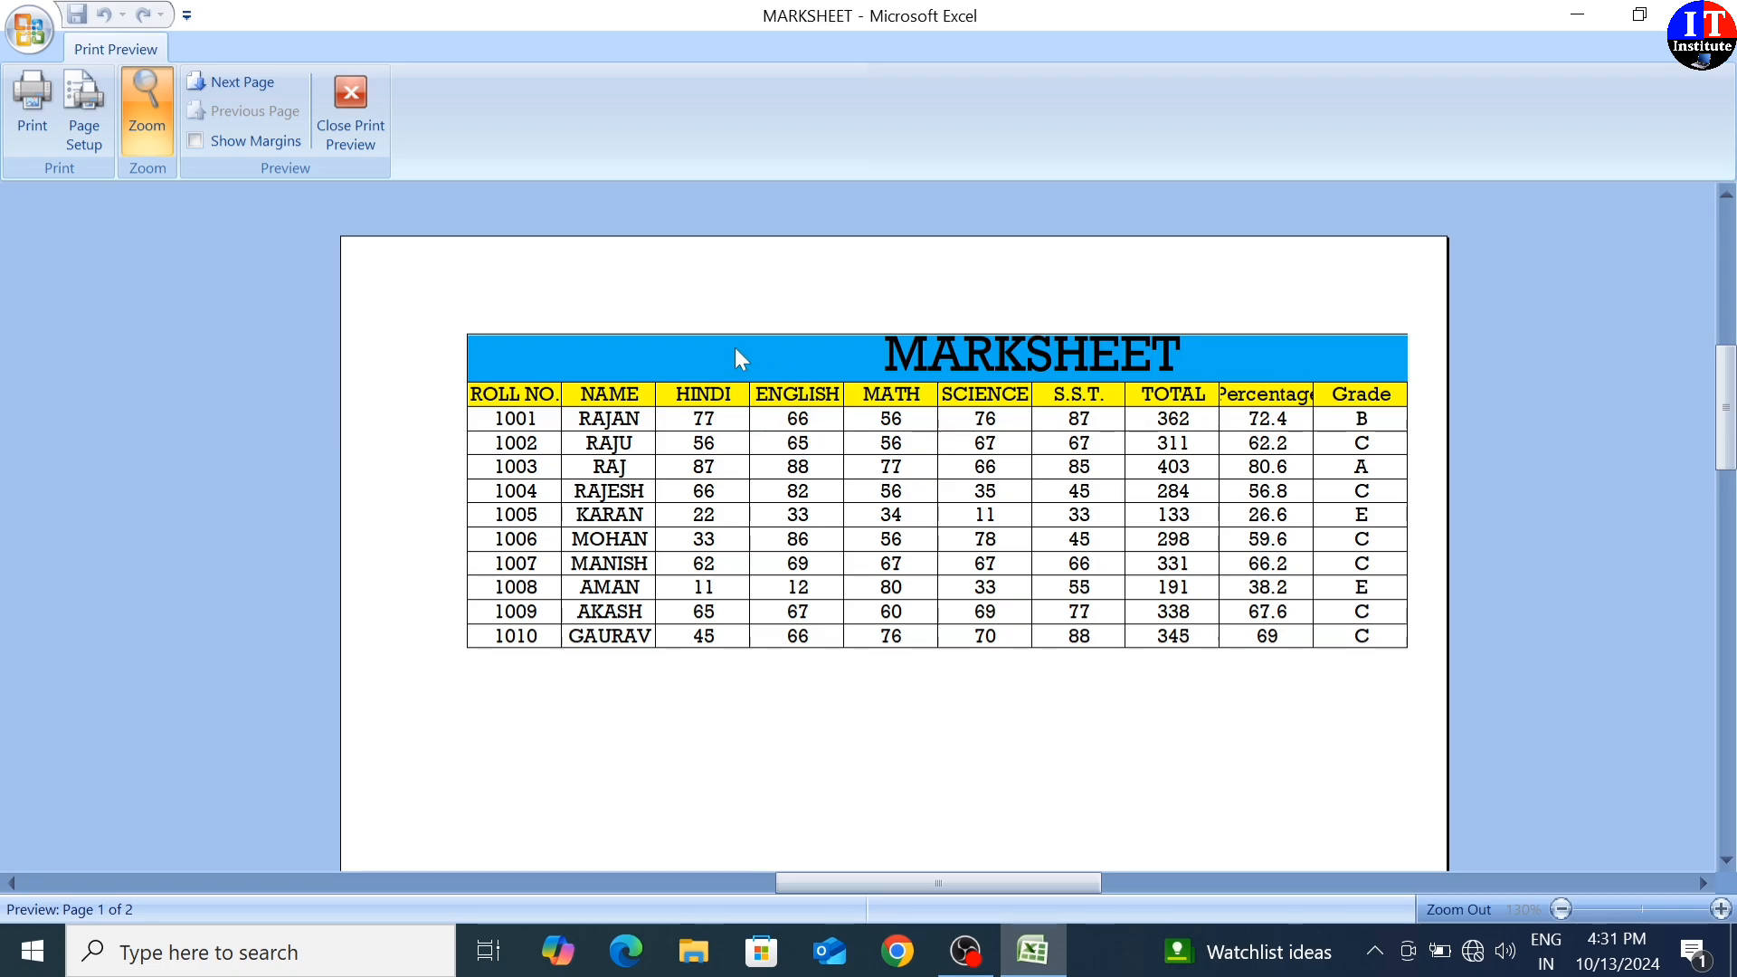
left_click(244, 82)
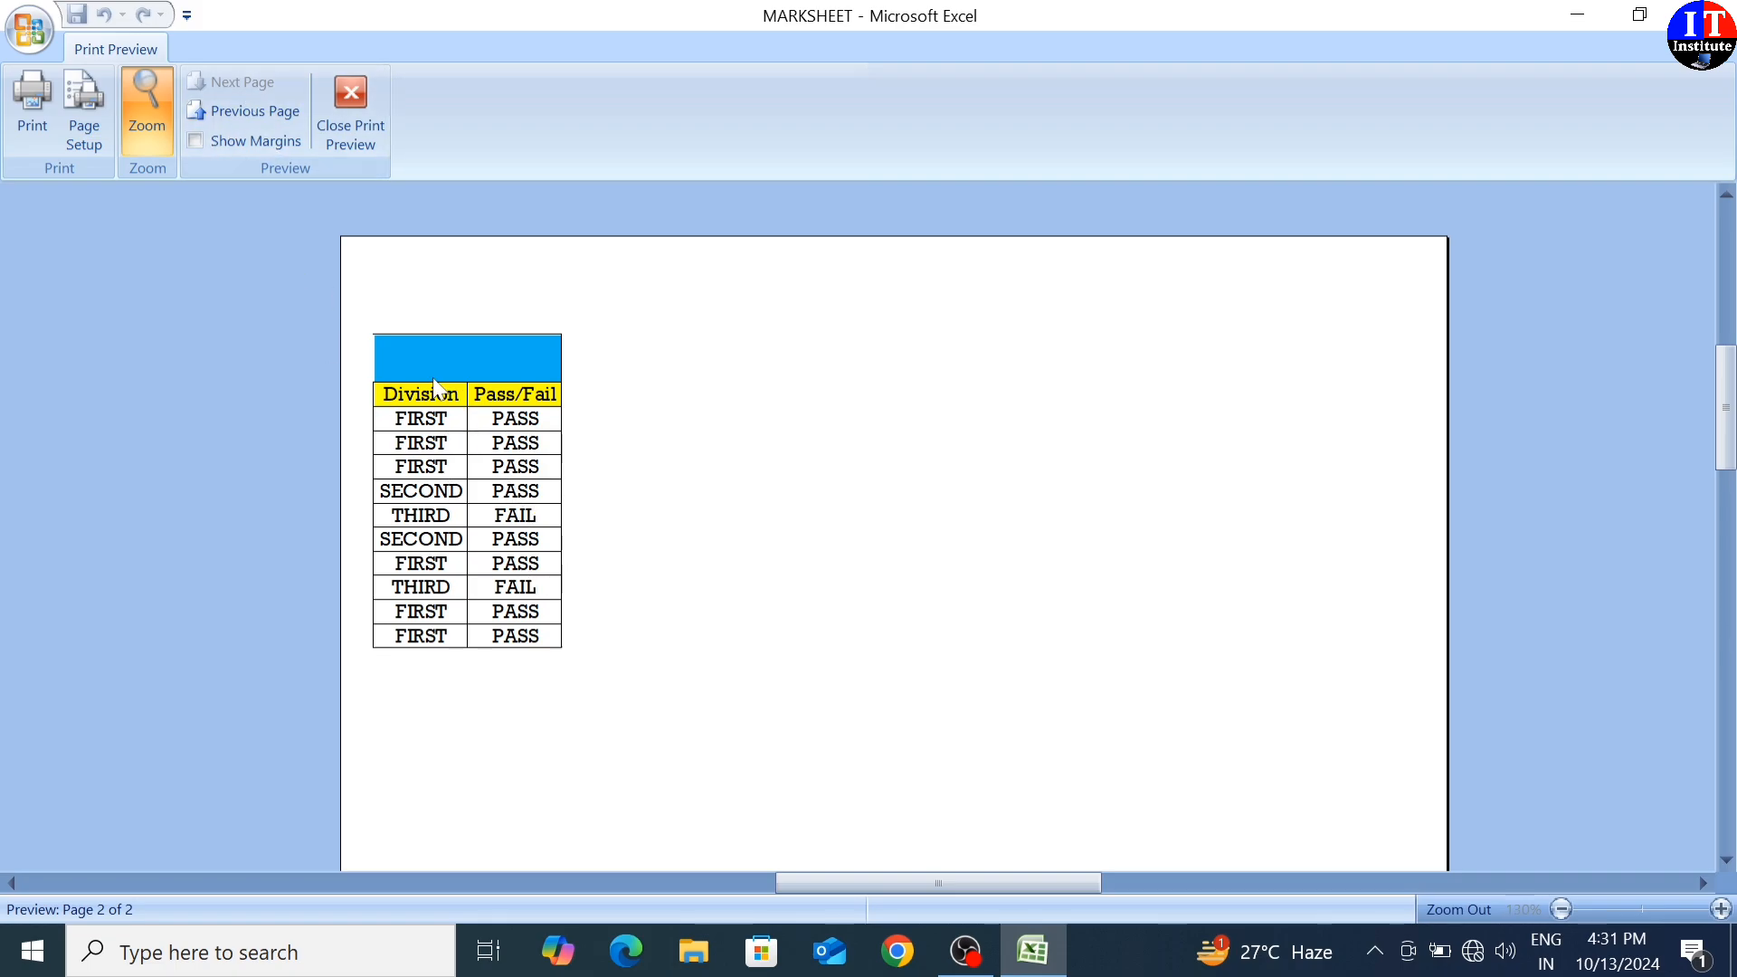
left_click(350, 107)
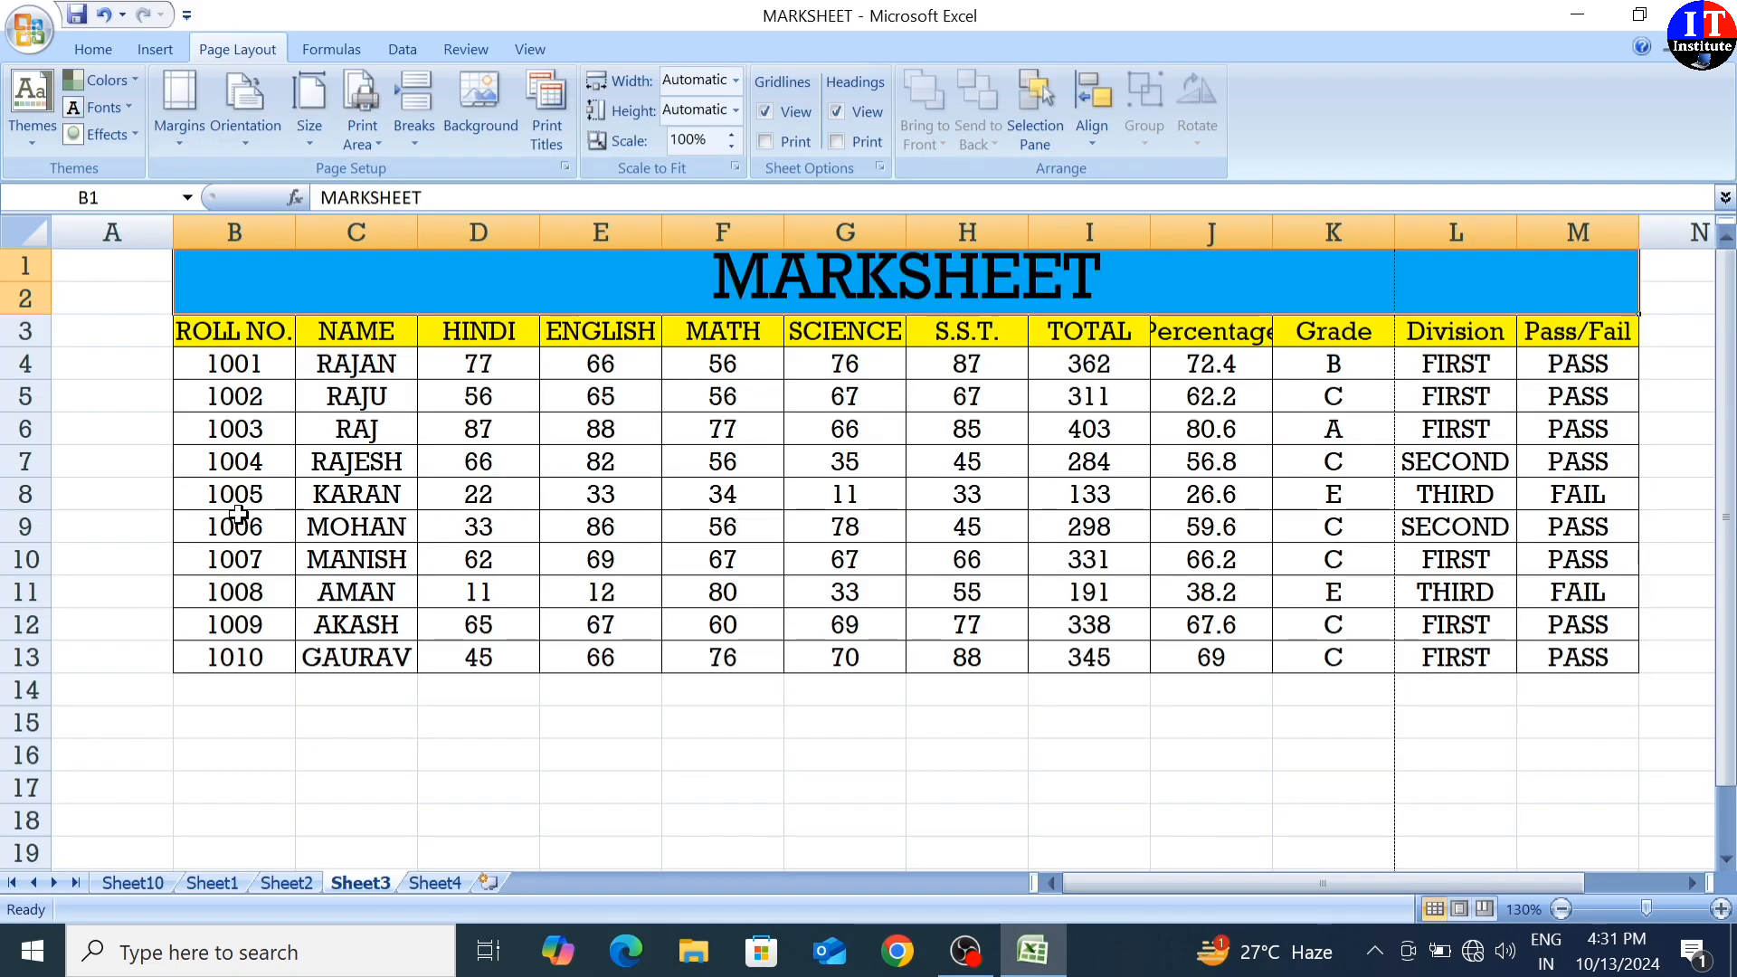
- Set the page orientation to Landscape and review the marksheet in Page Layout view
left_click(263, 139)
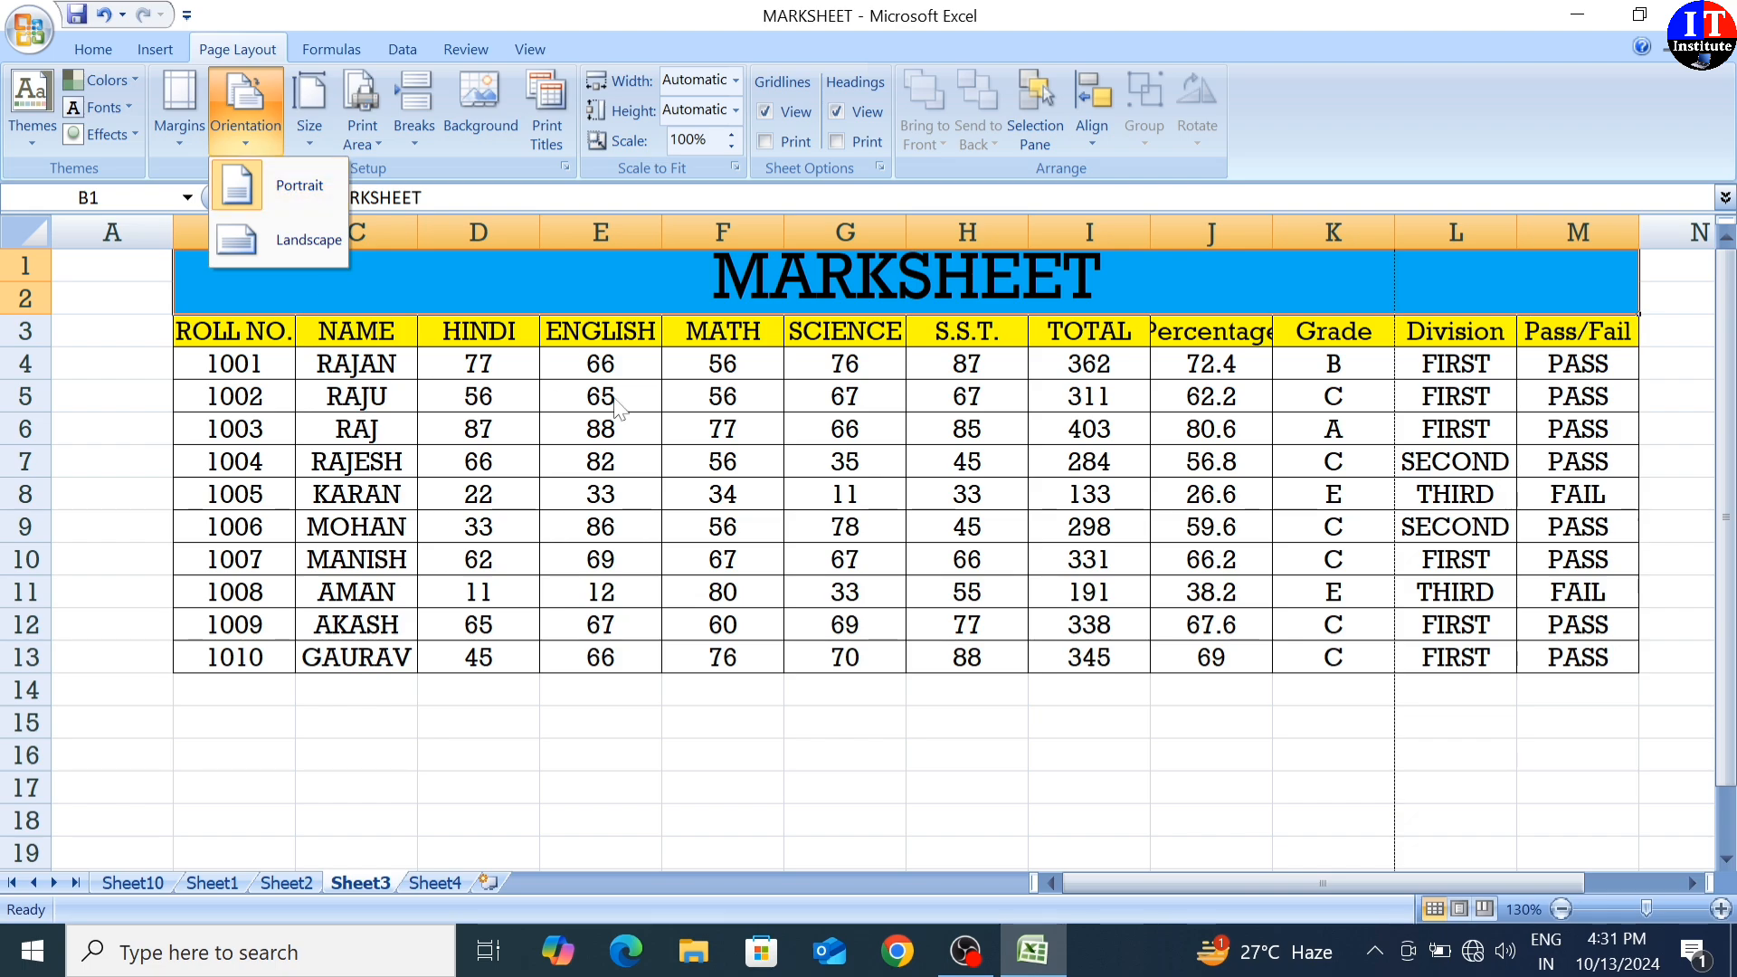
left_click(290, 241)
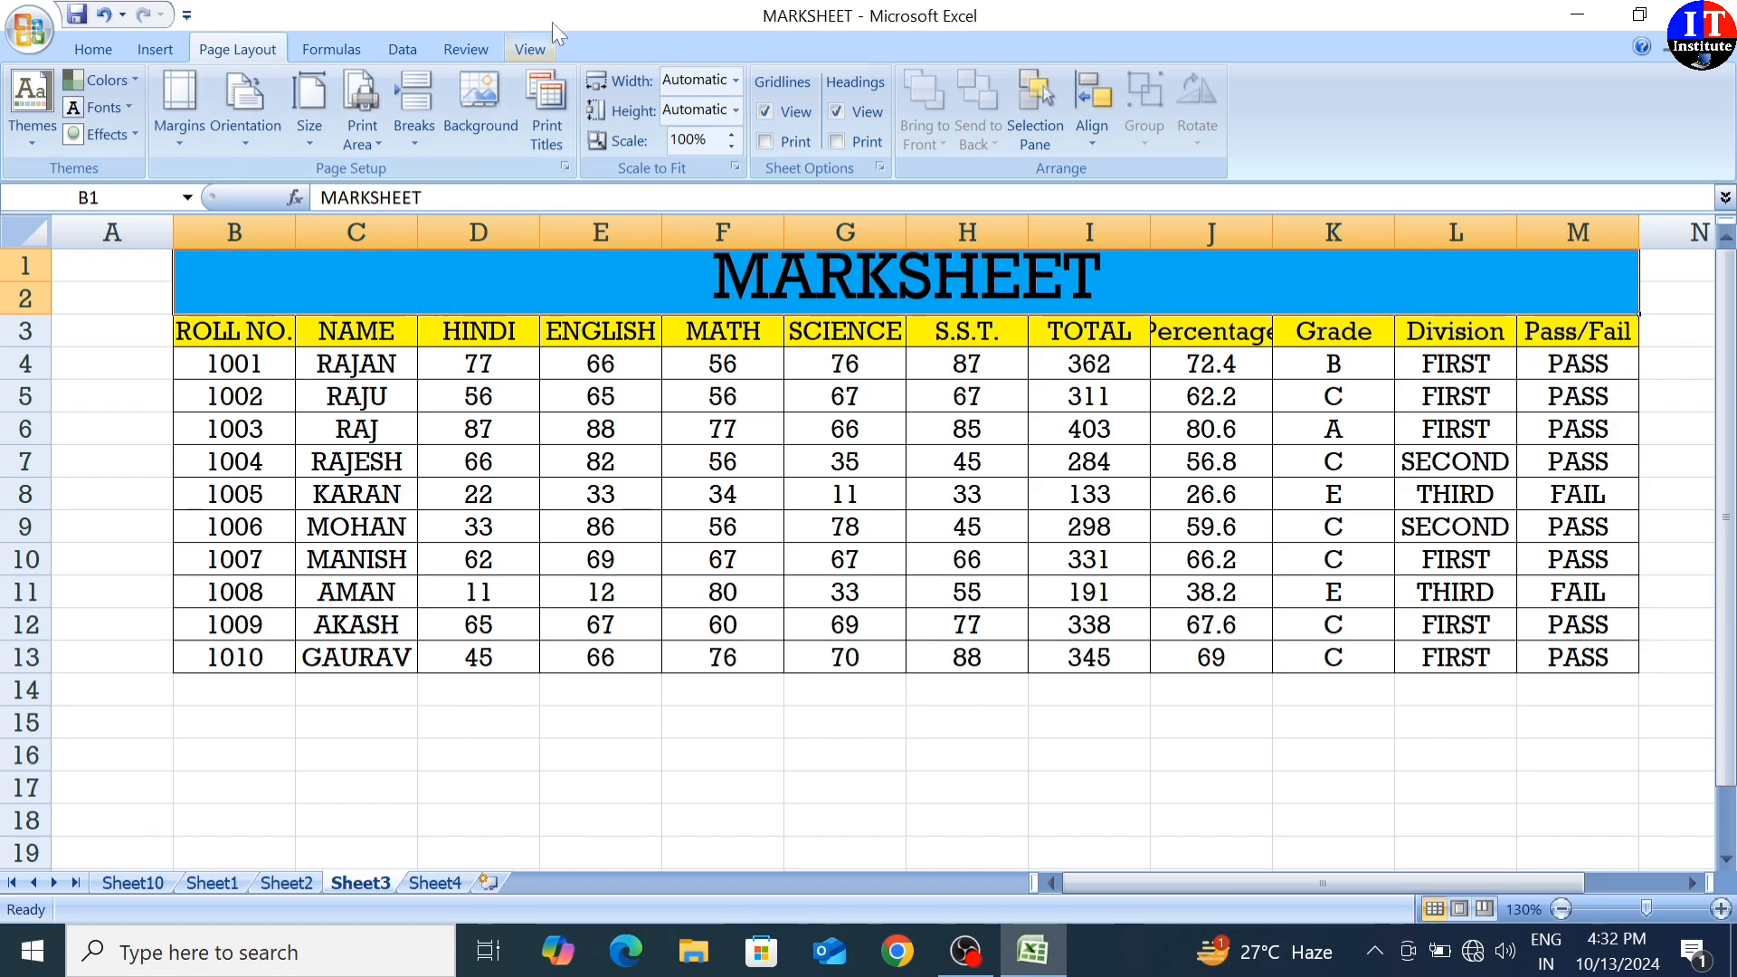
left_click(531, 50)
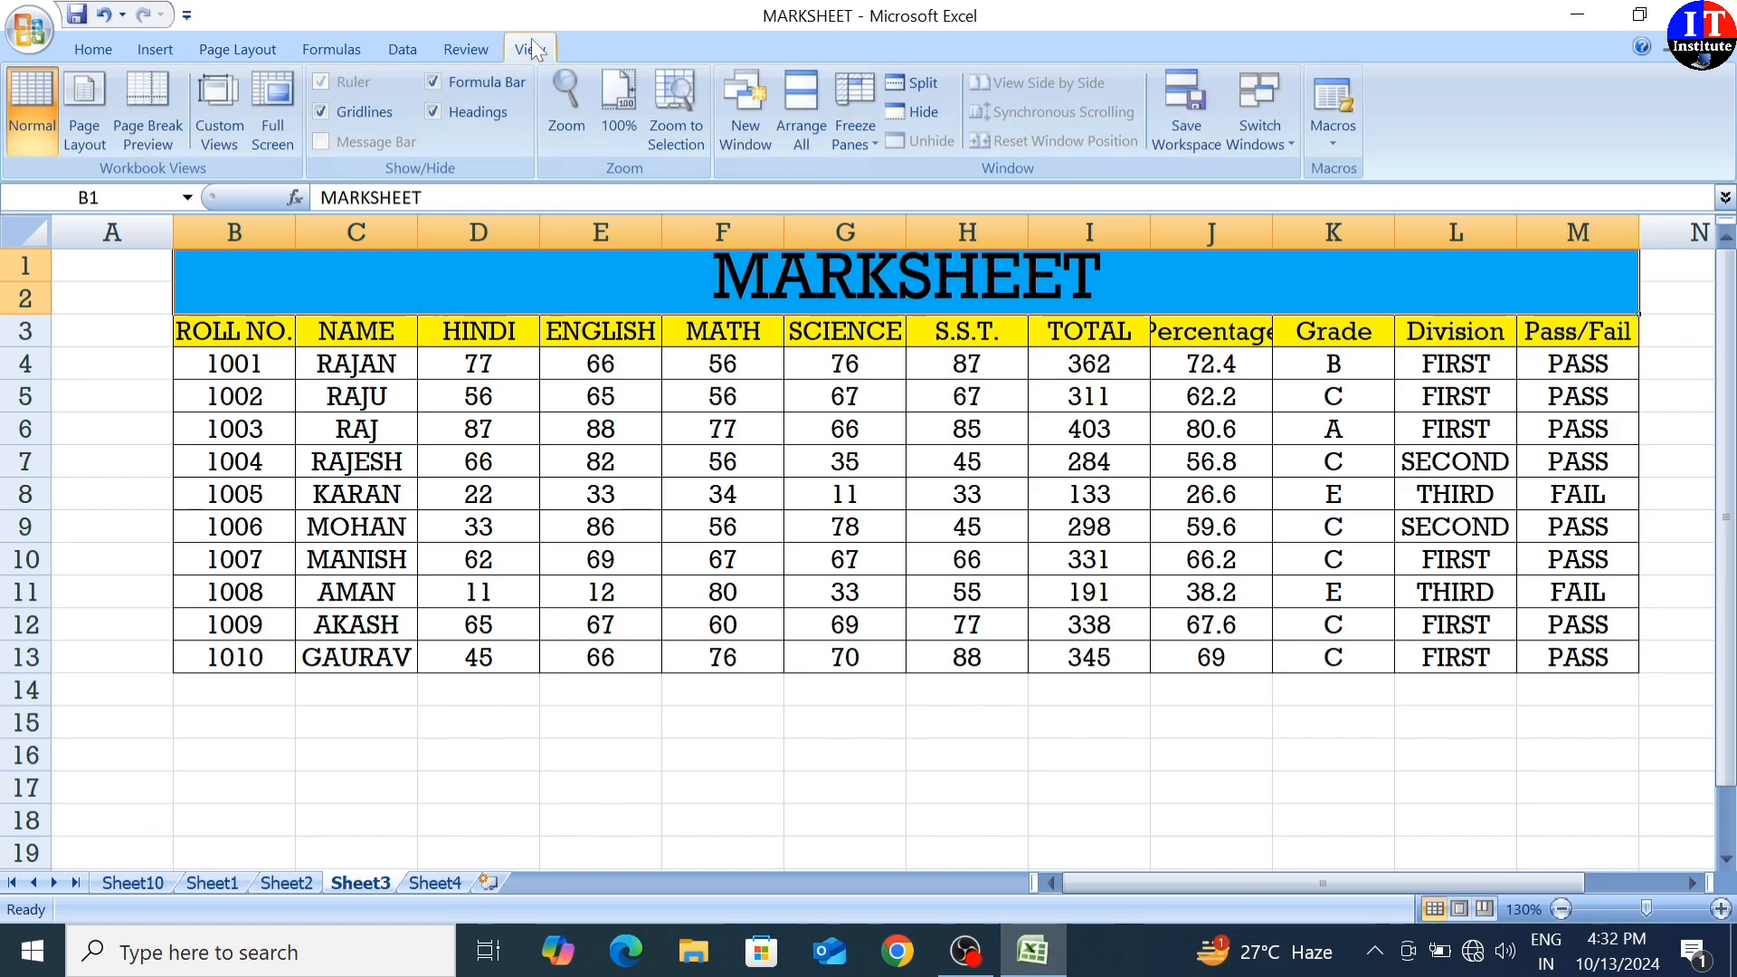
left_click(81, 127)
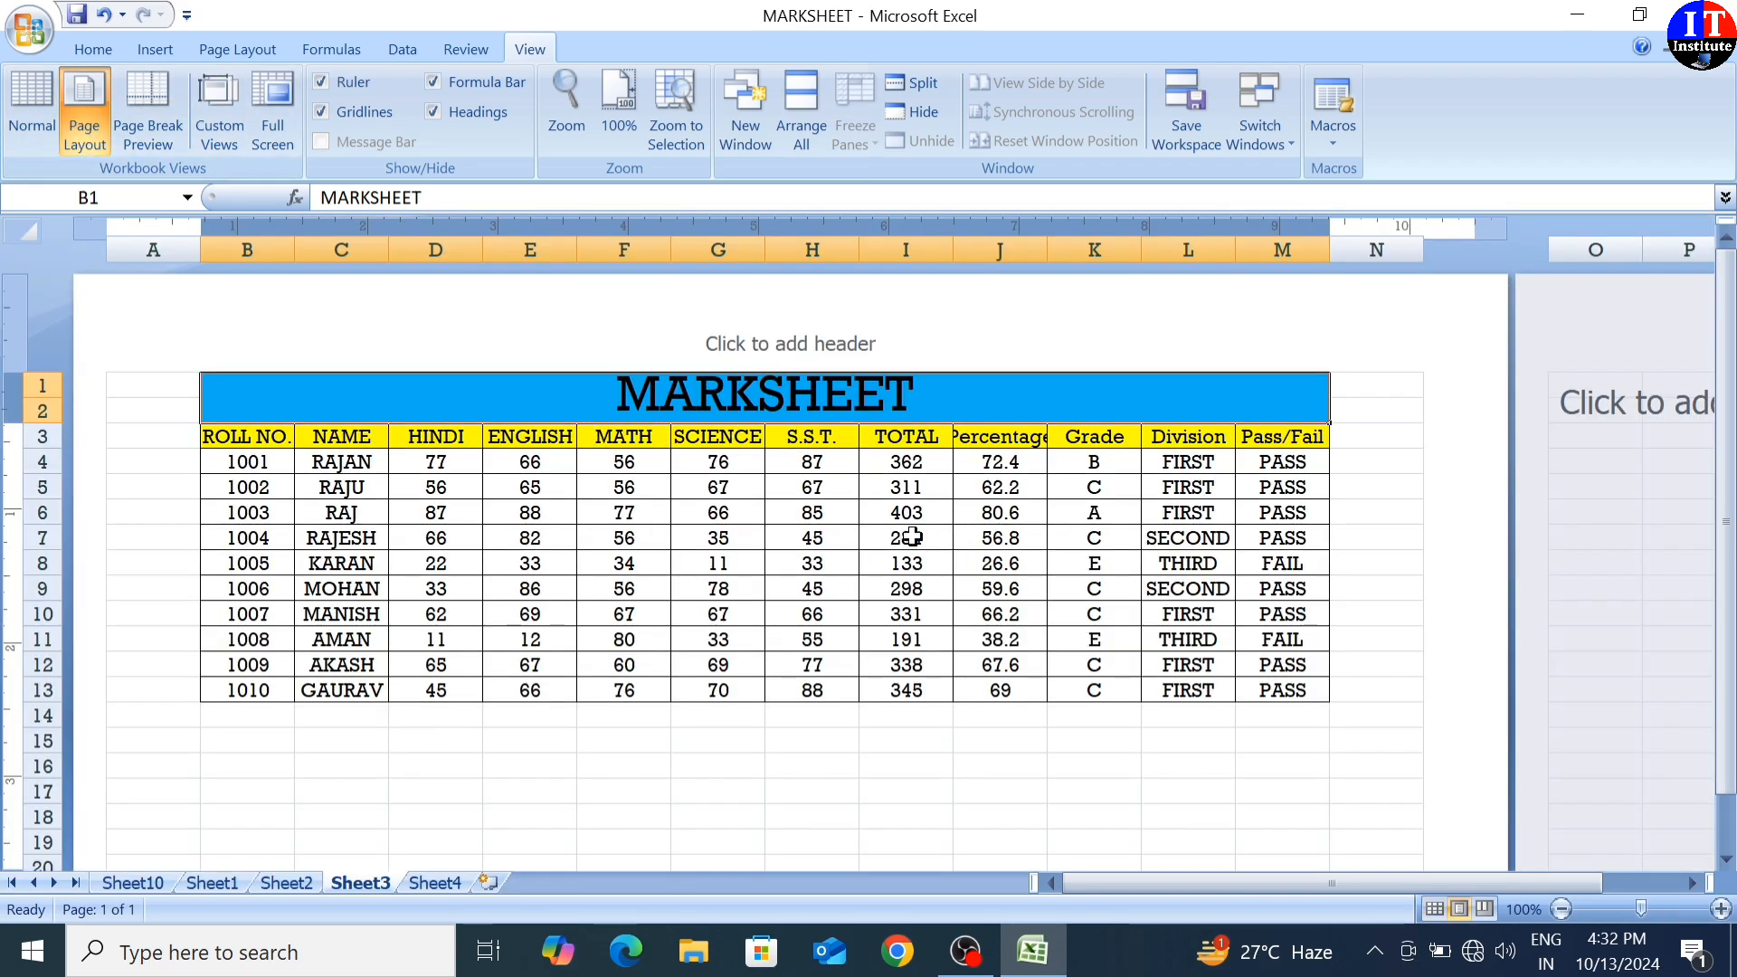
scroll(893, 550, "down", 5)
scroll(894, 550, "up", 5)
- Set the page orientation to Portrait and check how the marksheet's columns split across the pages
left_click(161, 47)
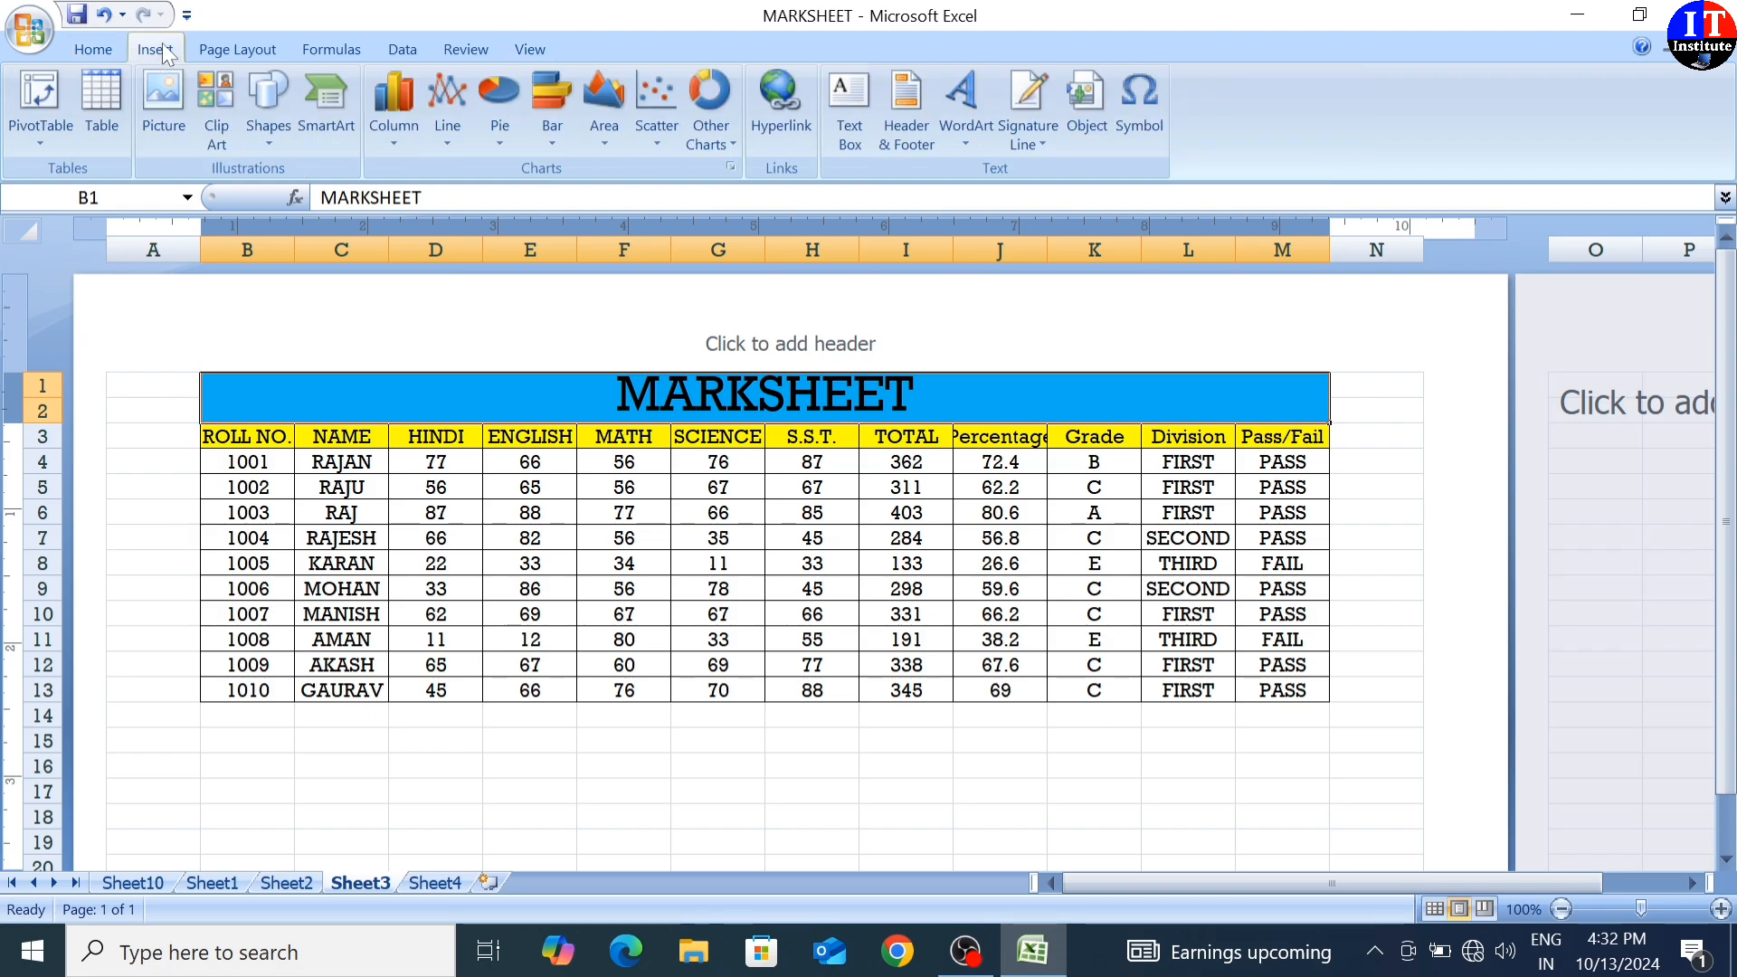
left_click(219, 54)
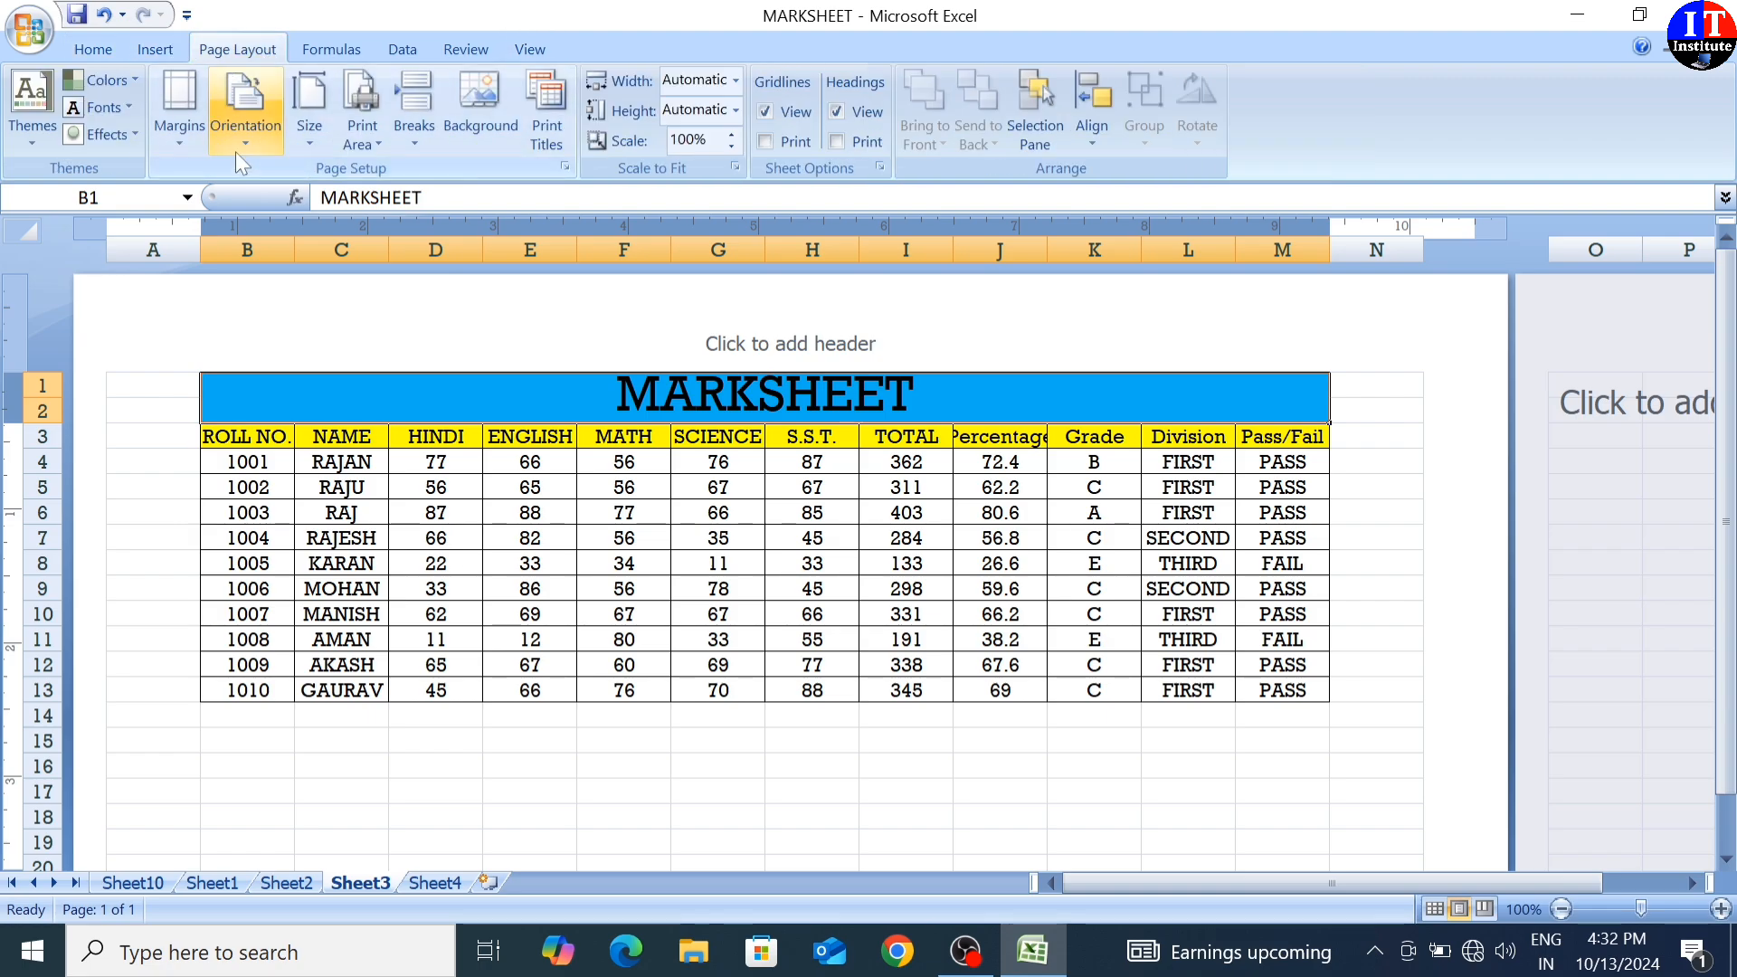
left_click(240, 117)
left_click(288, 204)
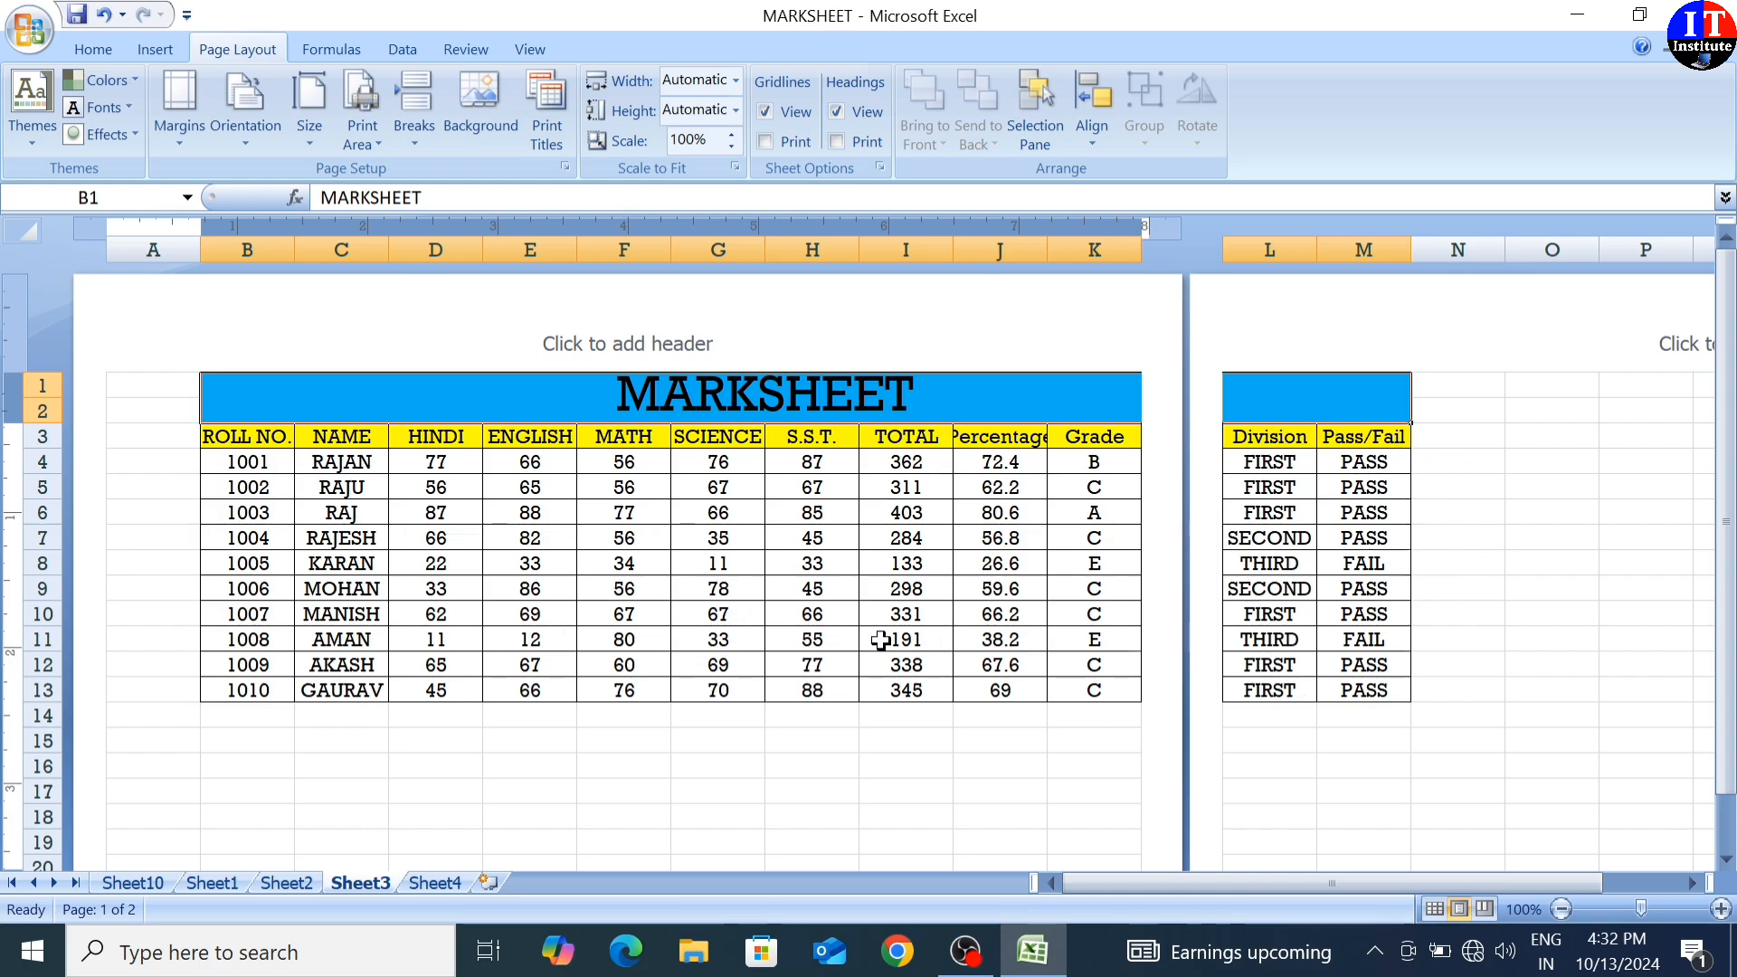
scroll(882, 638, "down", 6)
scroll(900, 629, "up", 7)
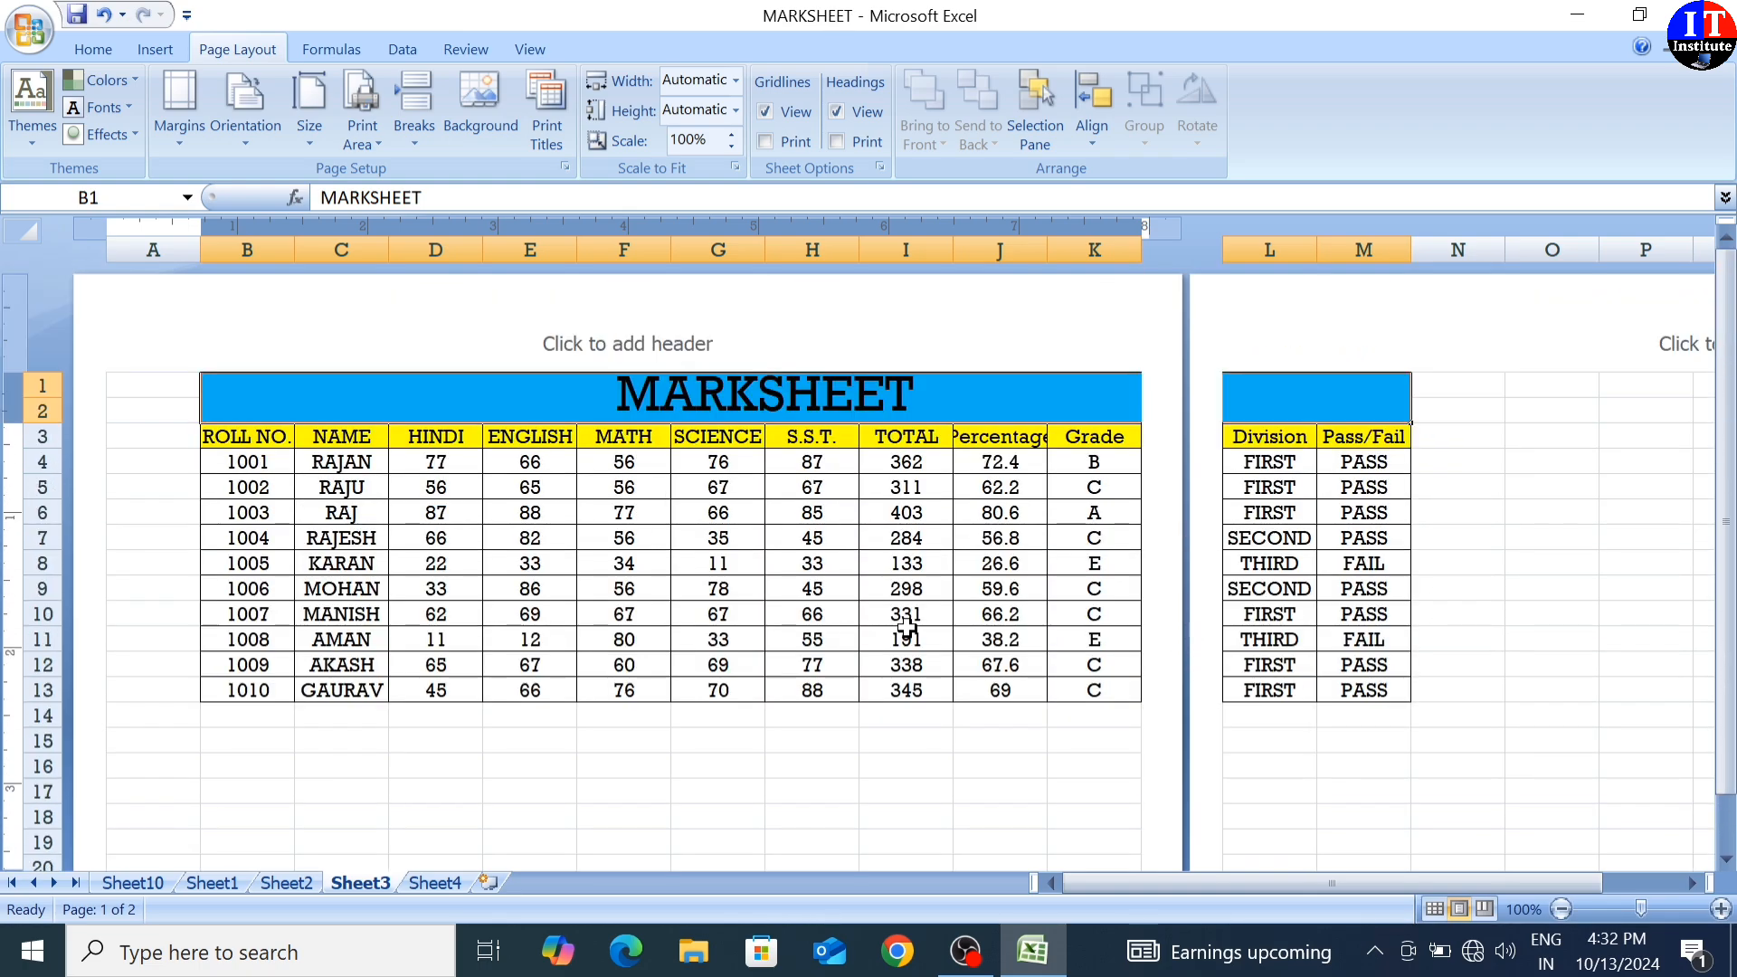
- Return the worksheet to Normal view, leaving the page orientation as Portrait
left_click(259, 139)
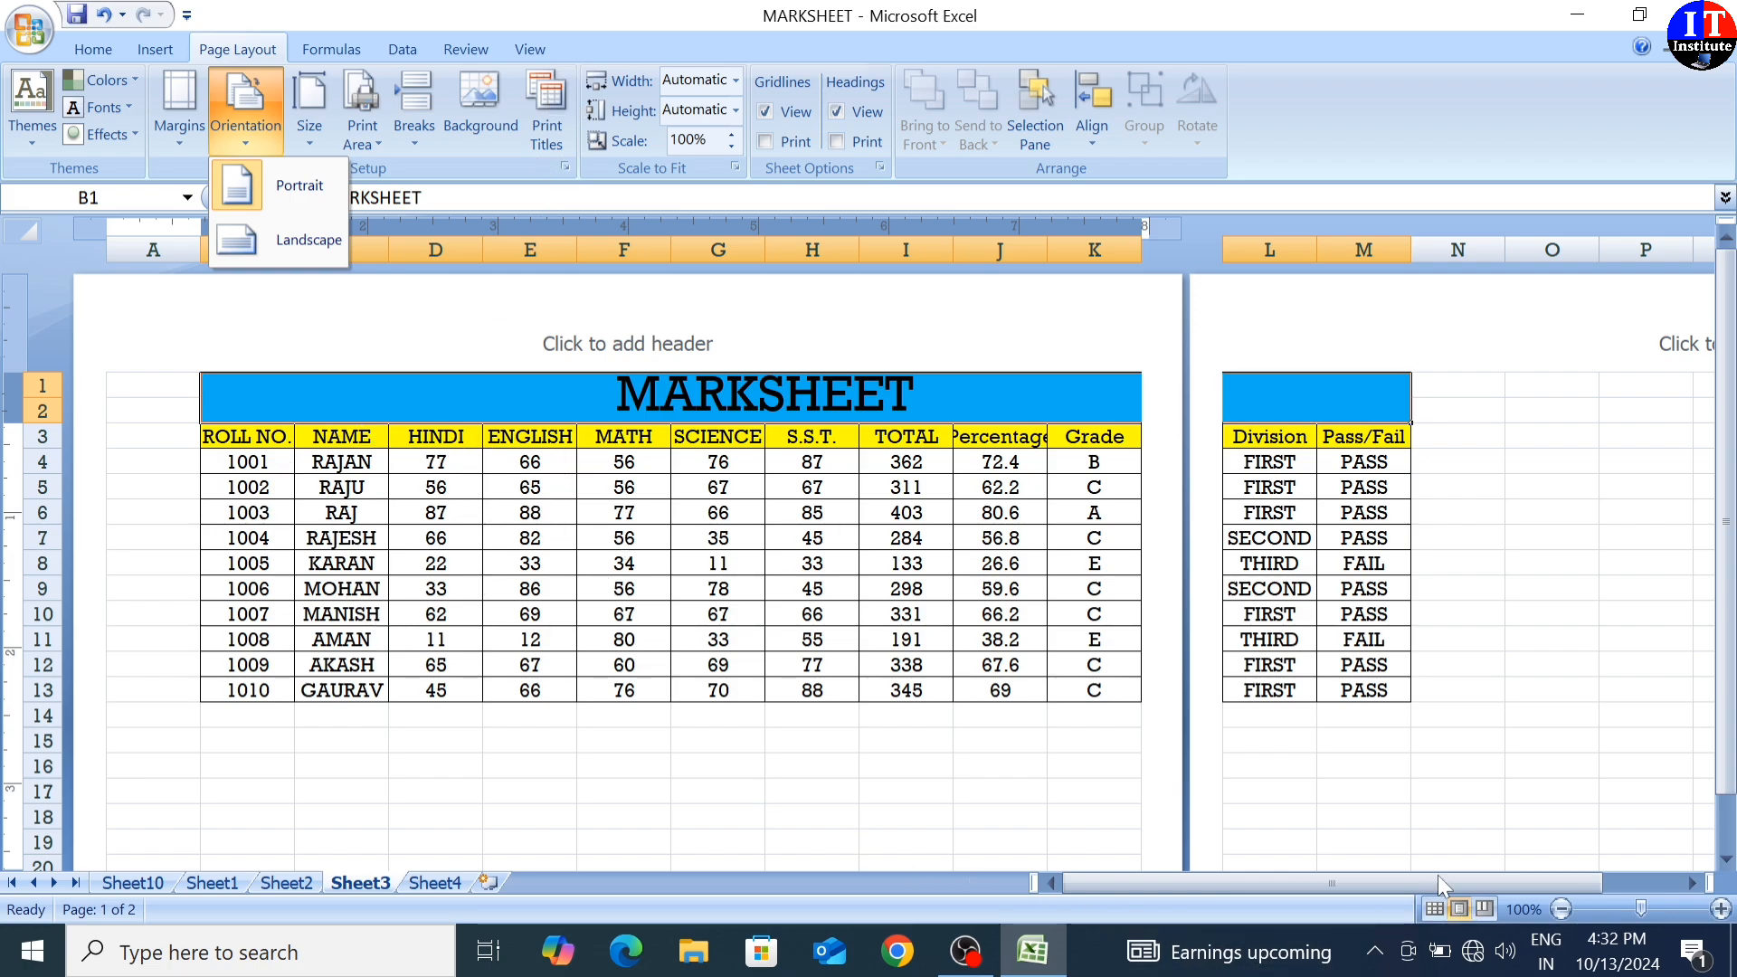
left_click(538, 53)
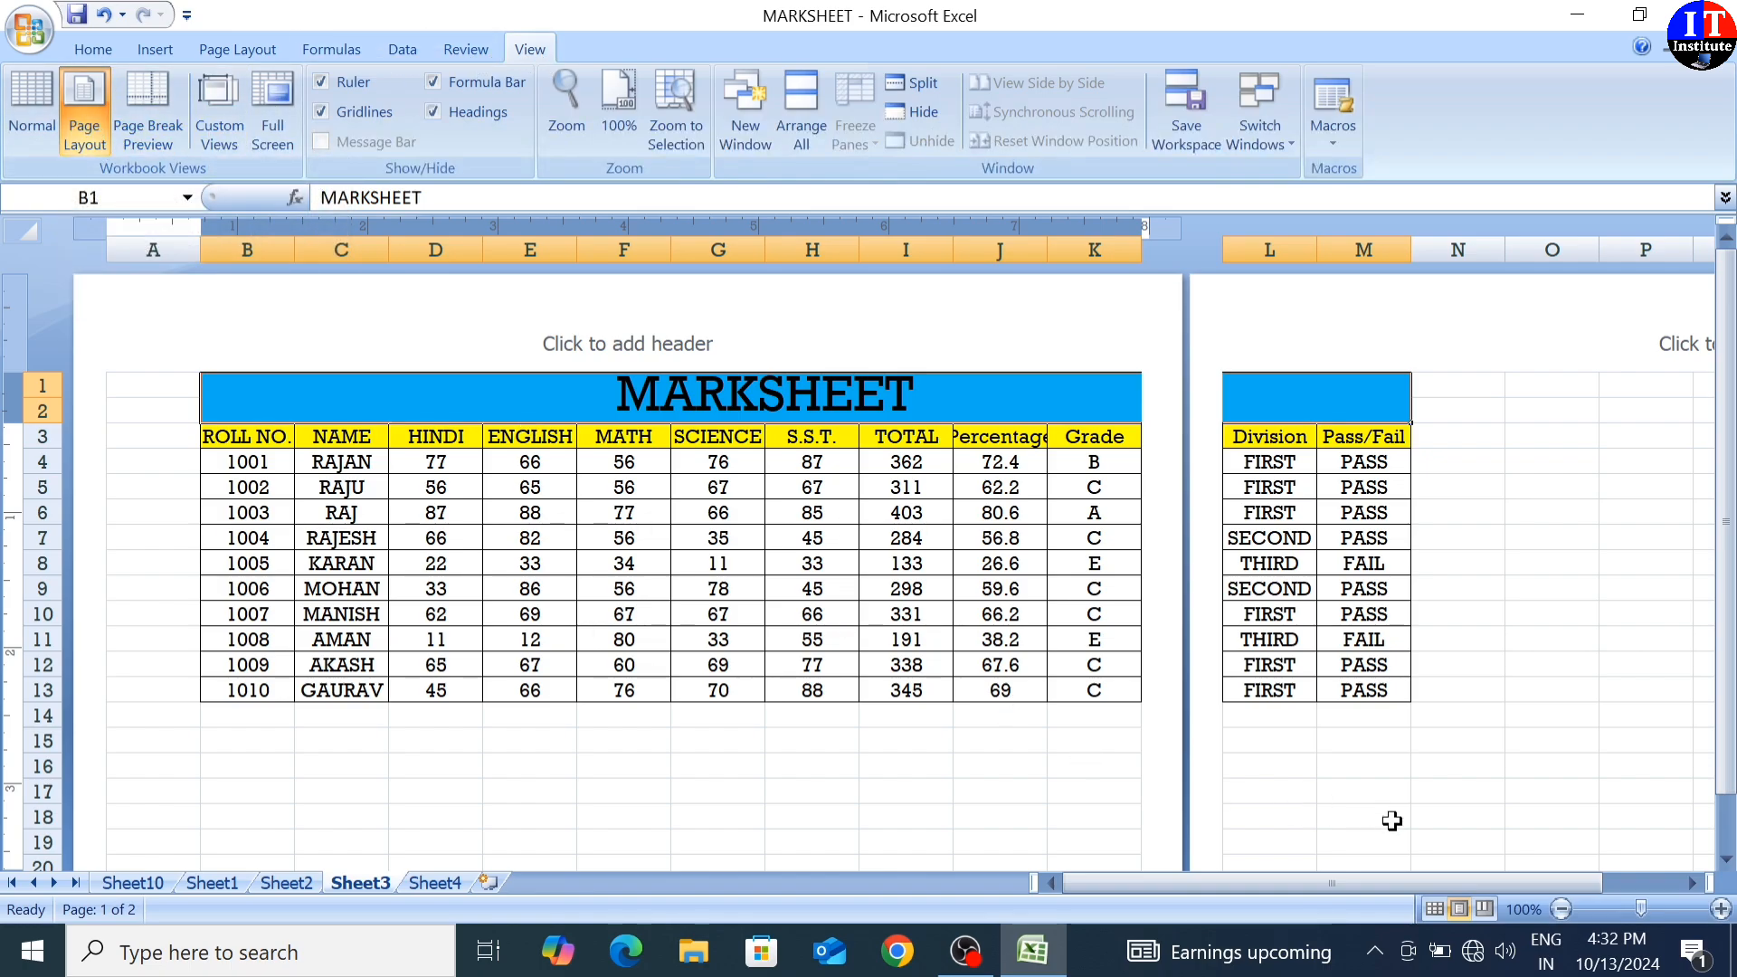
left_click(1438, 912)
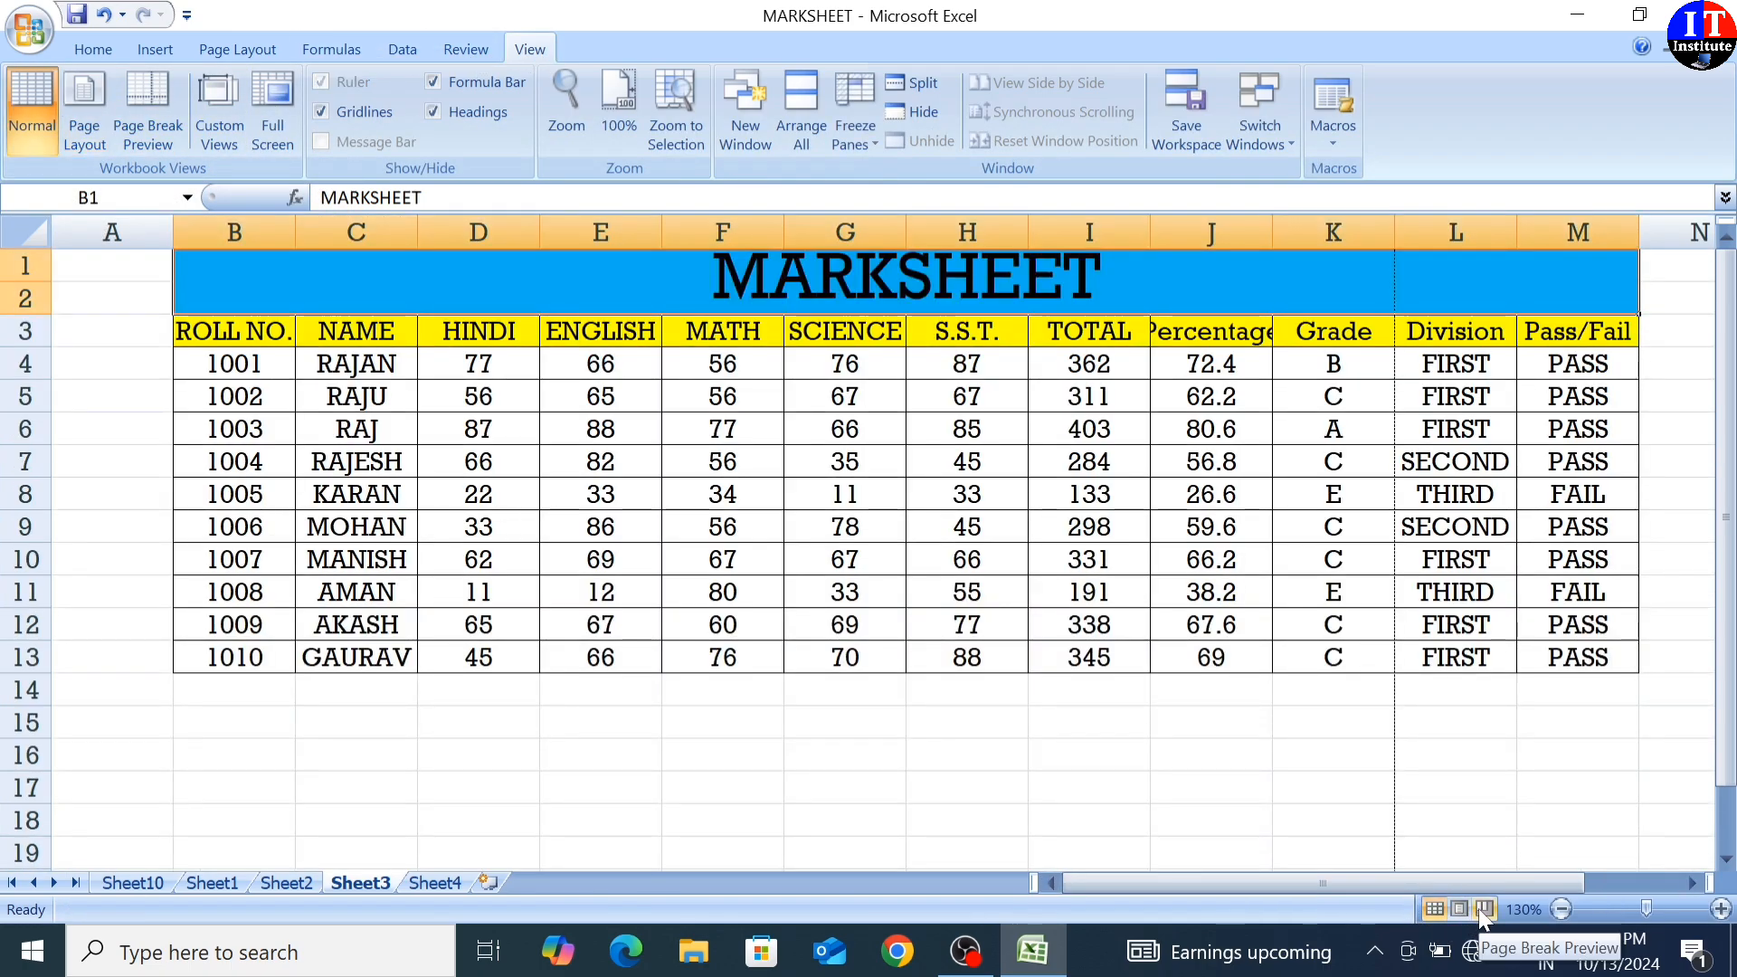
- Check the marksheet in Page Layout view, return to Normal view and set the paper size to A5
left_click(1462, 908)
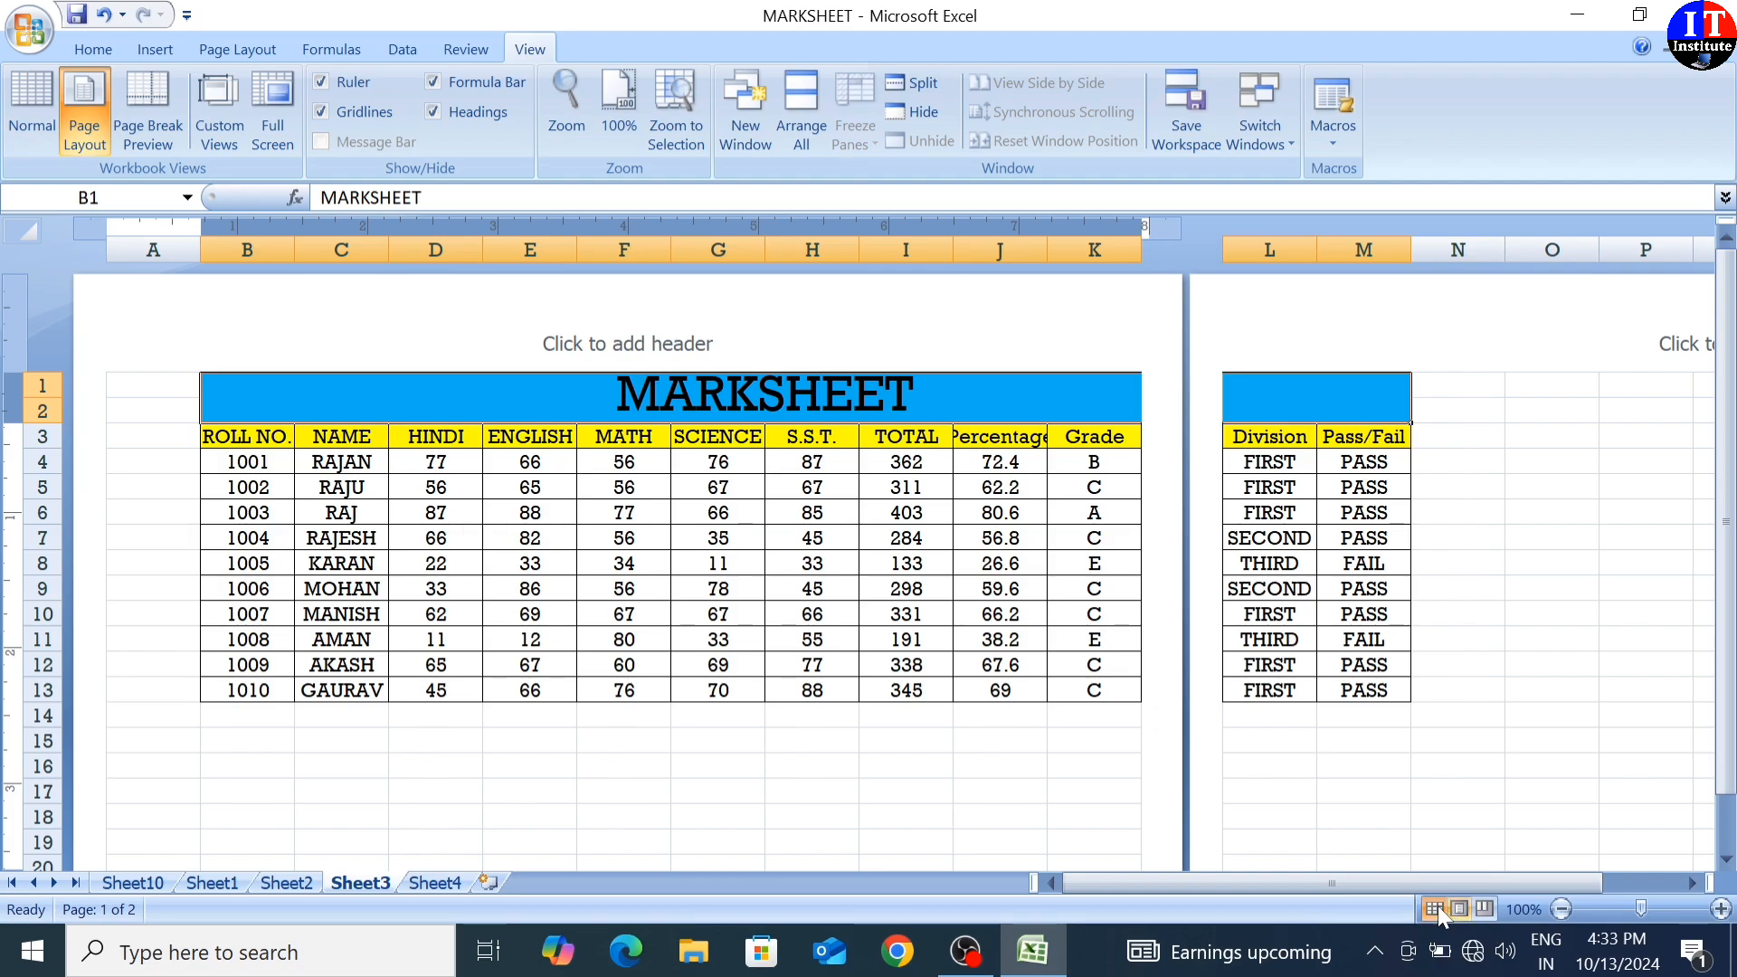
left_click(1437, 911)
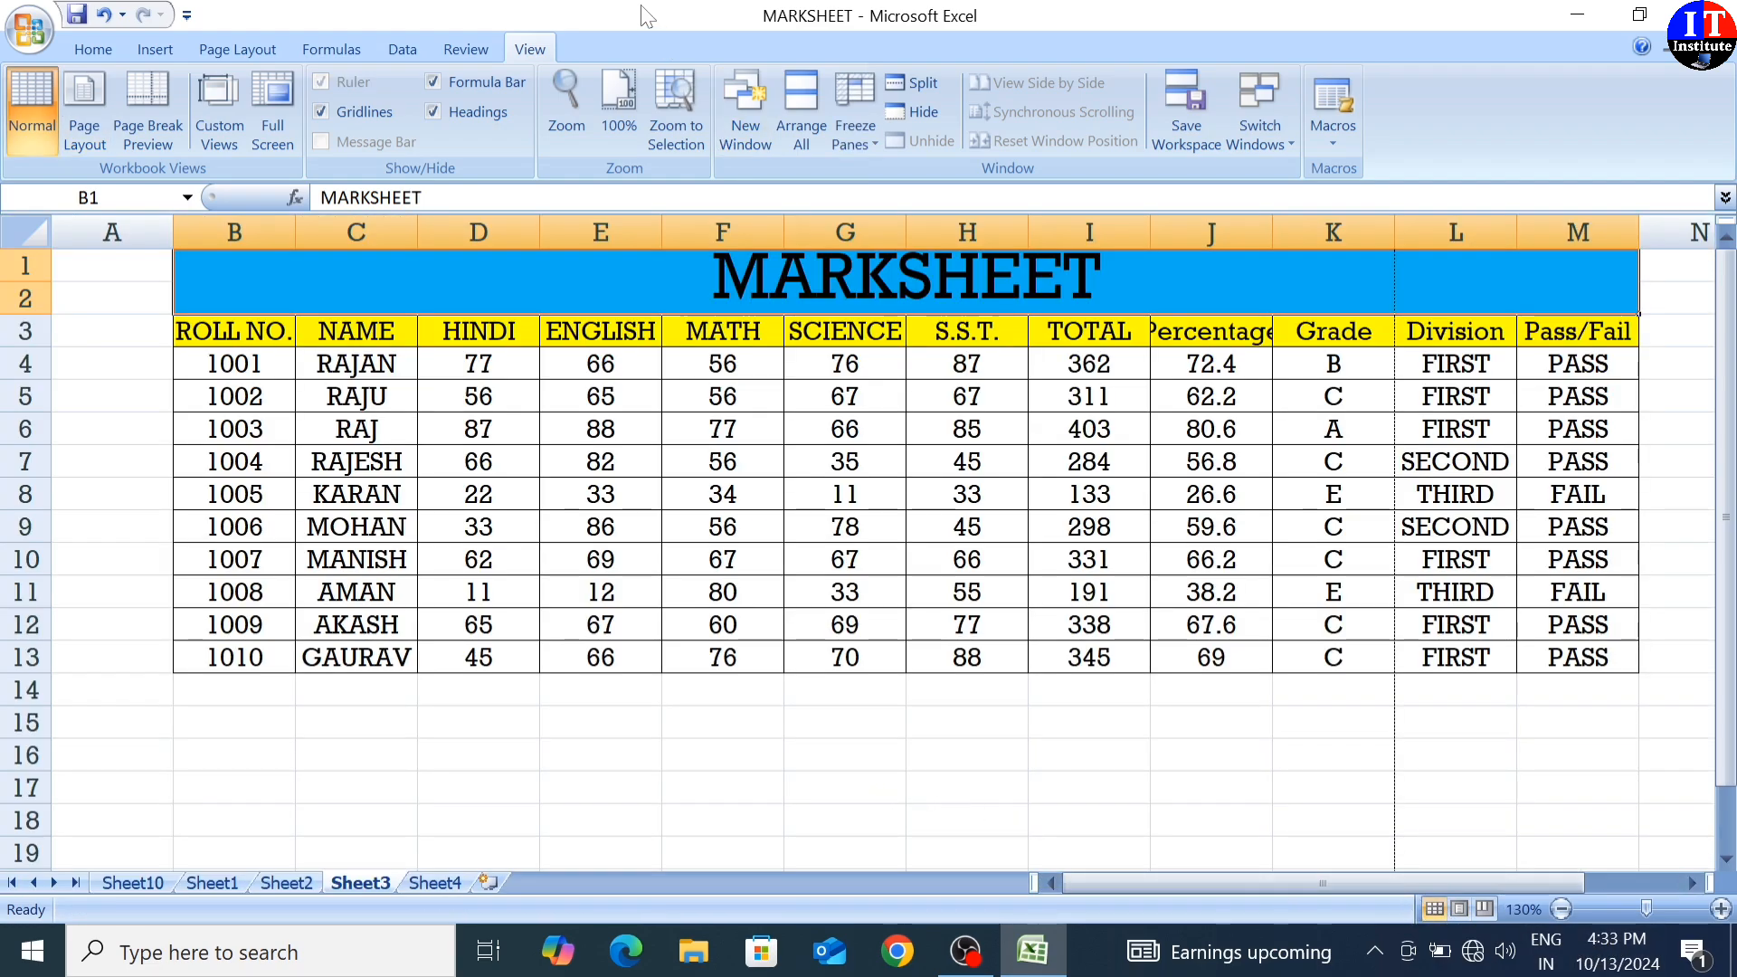
left_click(156, 49)
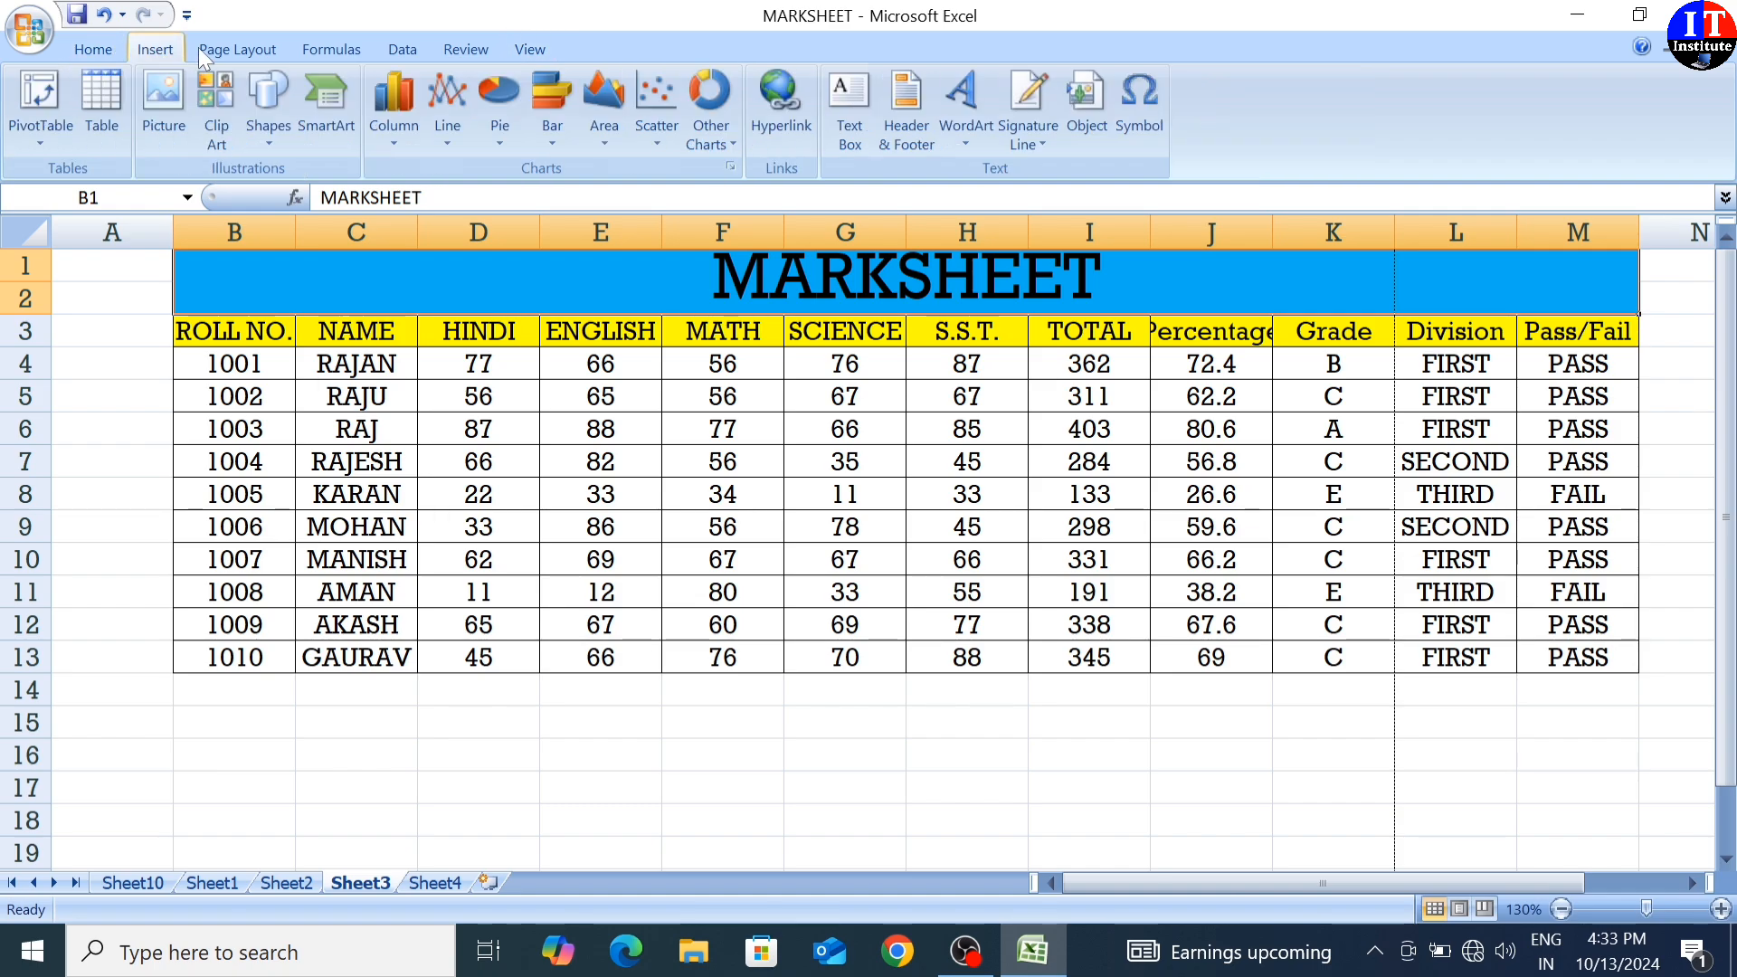
left_click(229, 50)
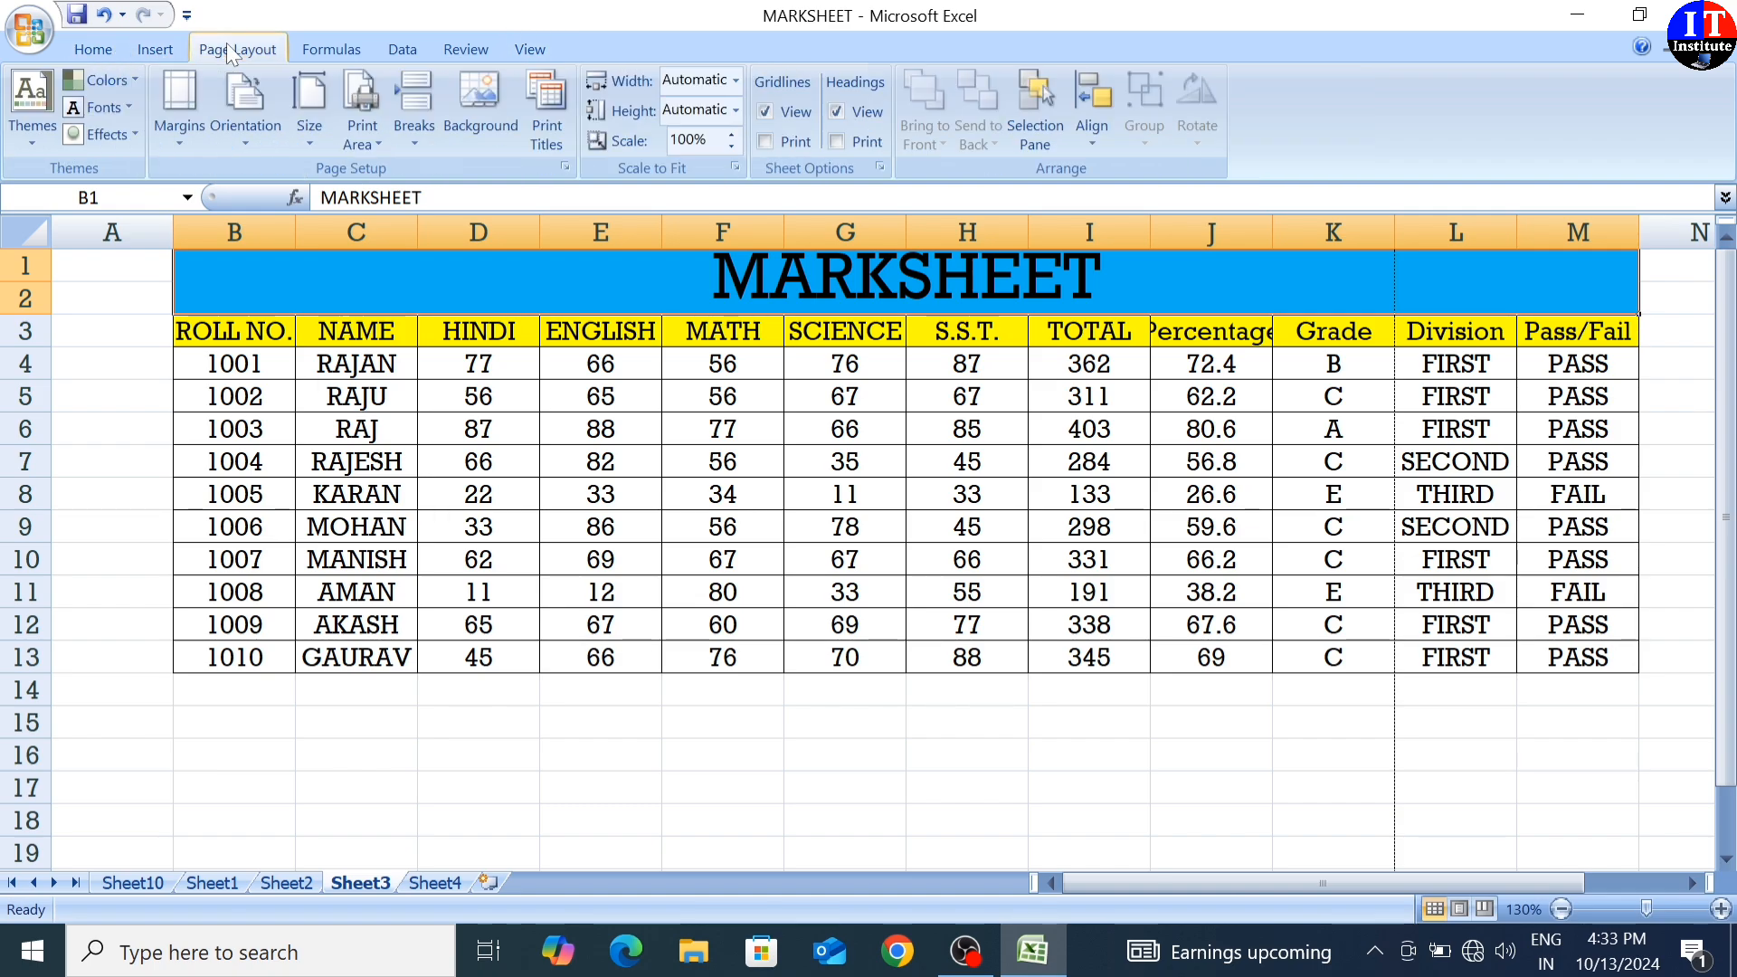
left_click(317, 144)
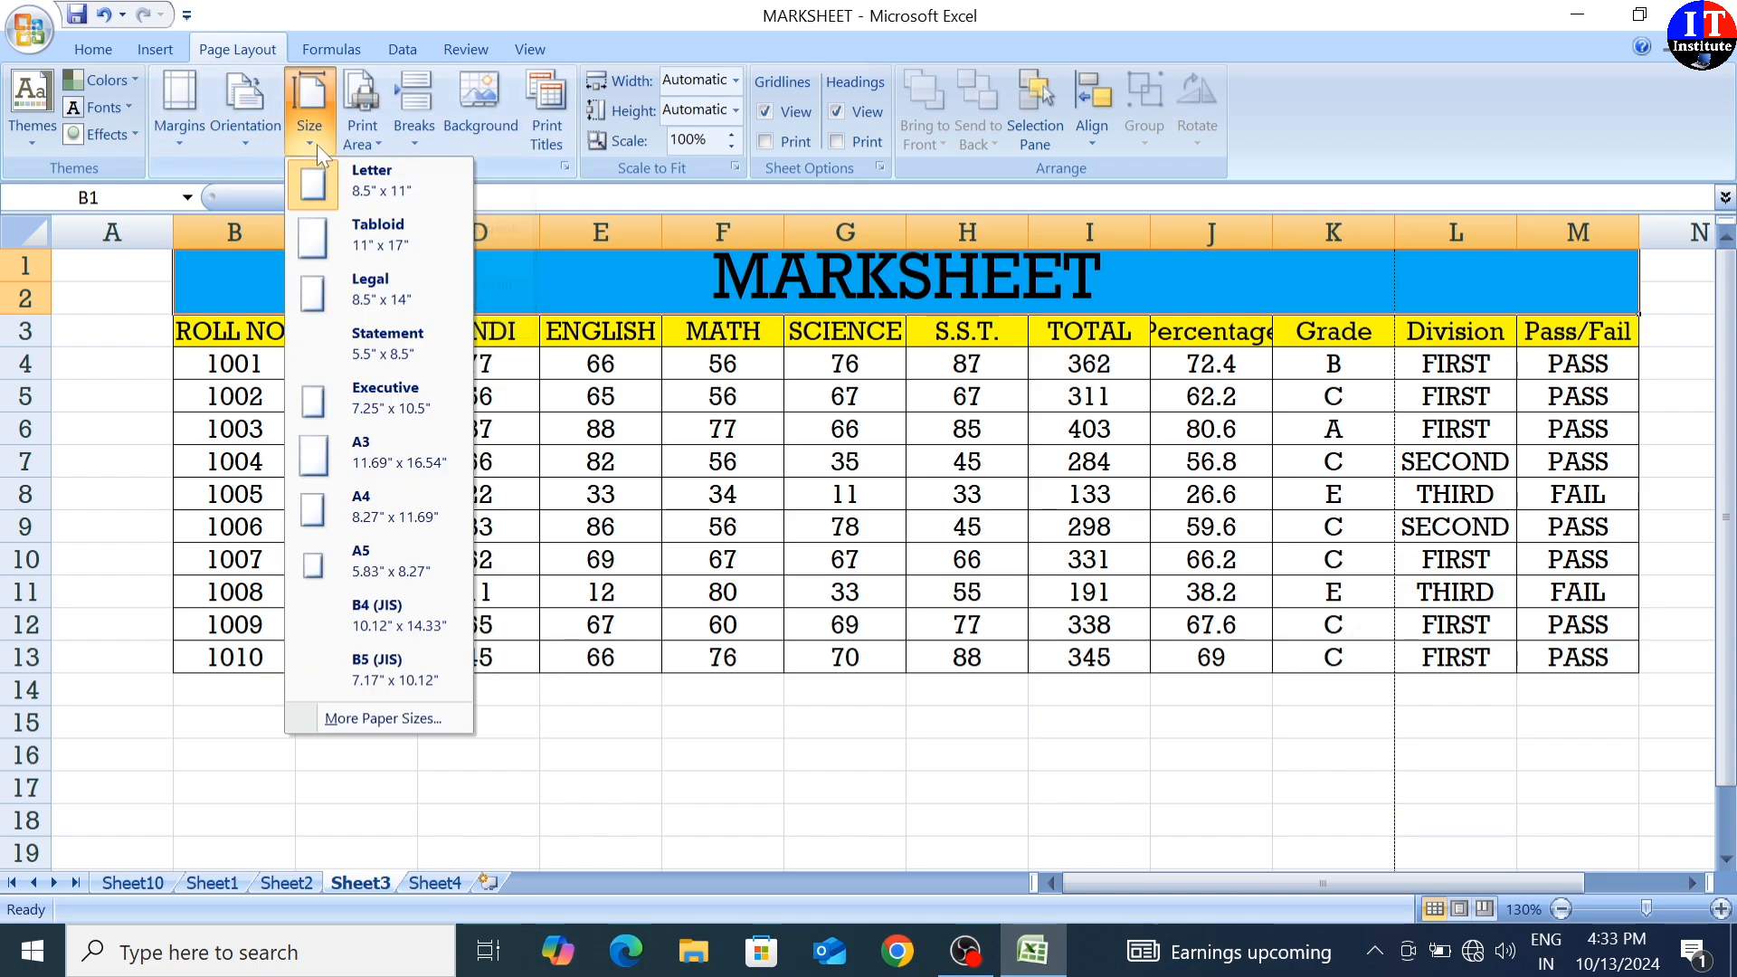
left_click(369, 311)
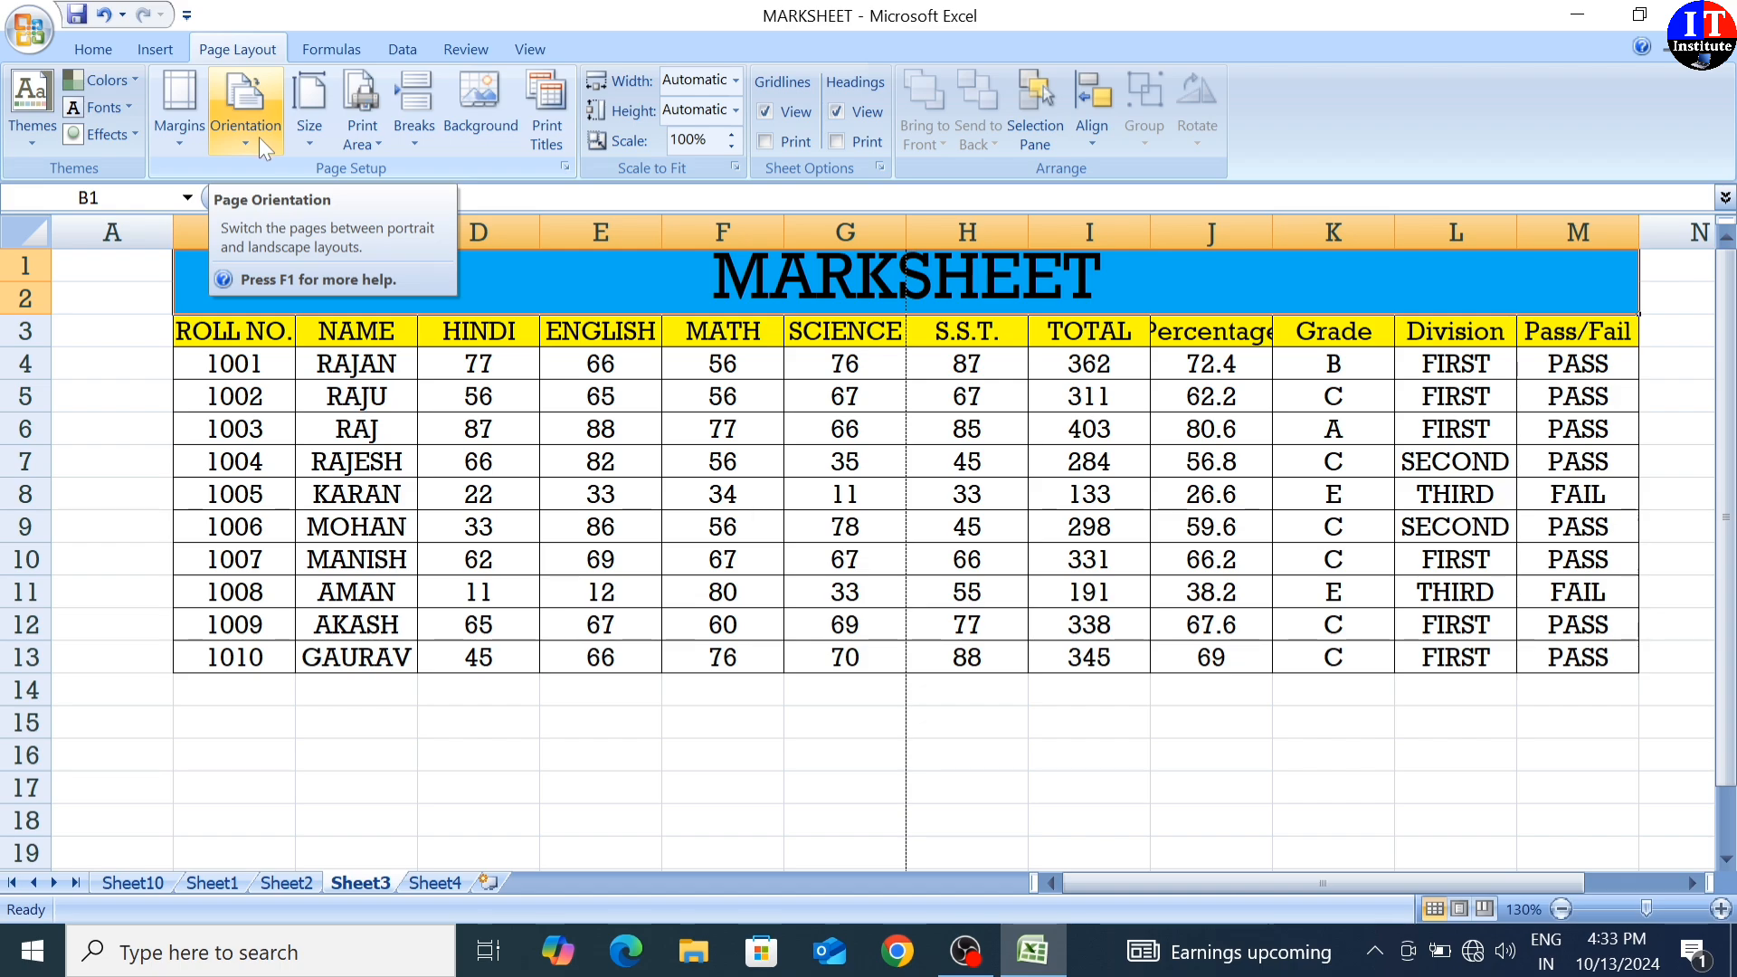
- Review in Page Layout view how the marksheet's columns and rows fall on the A5 pages, down to the footers
left_click(1461, 909)
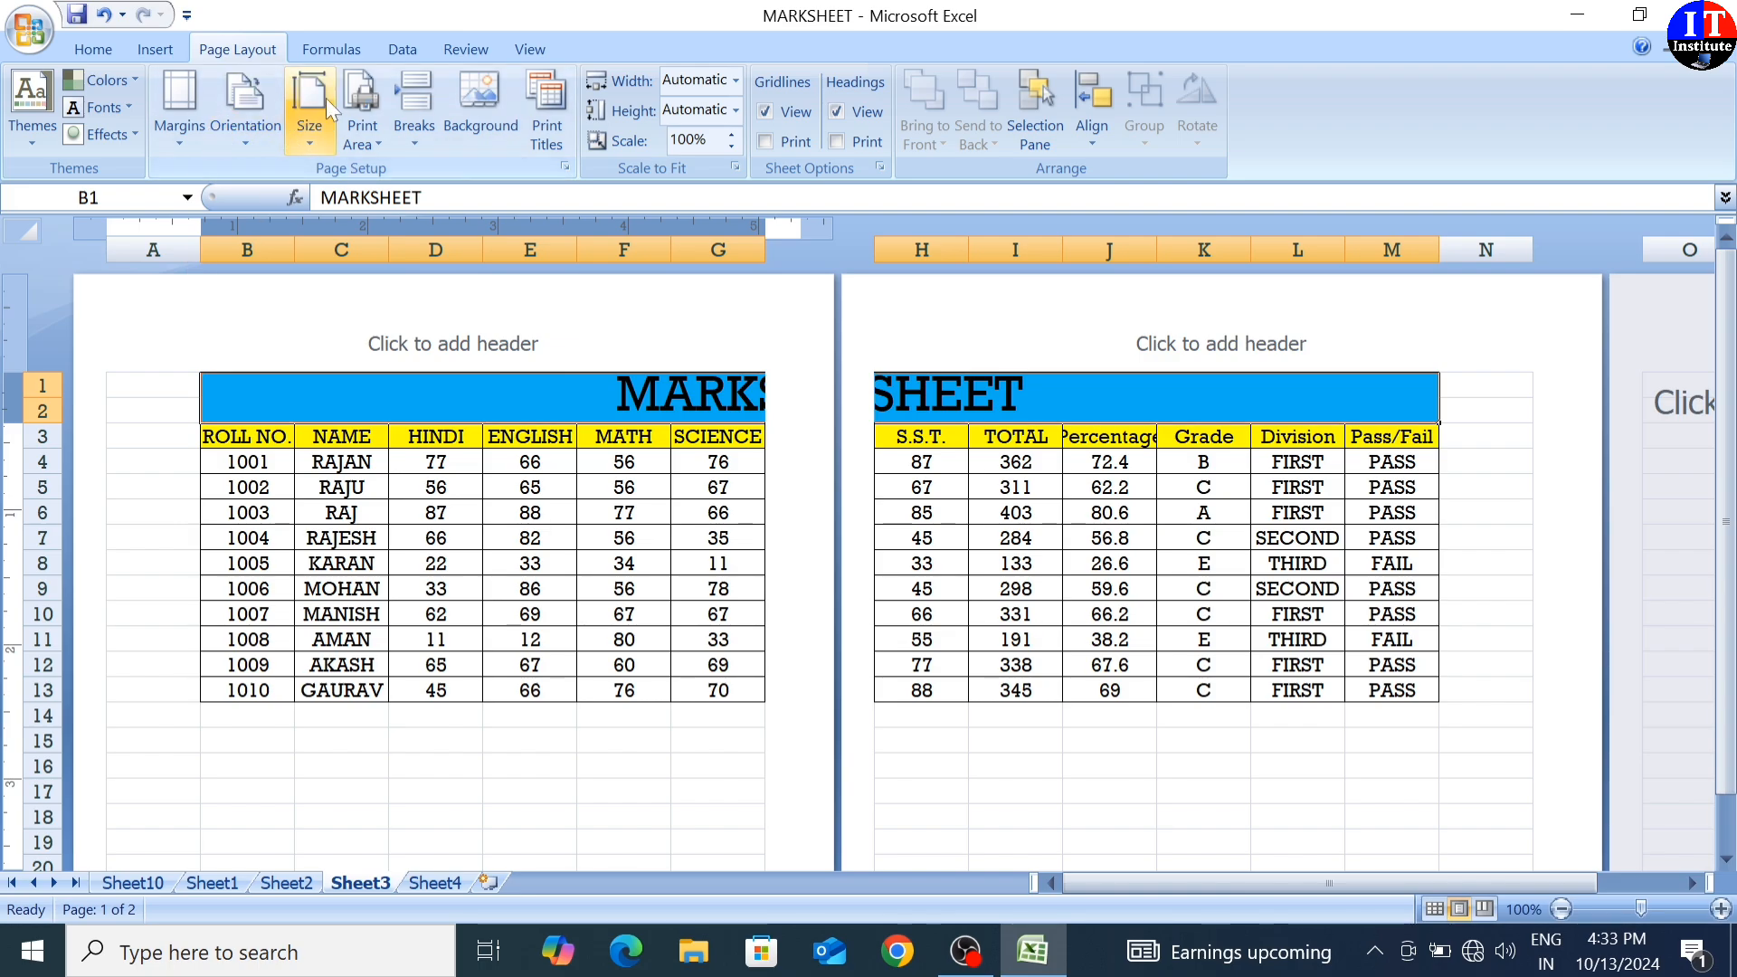
scroll(529, 607, "down", 6)
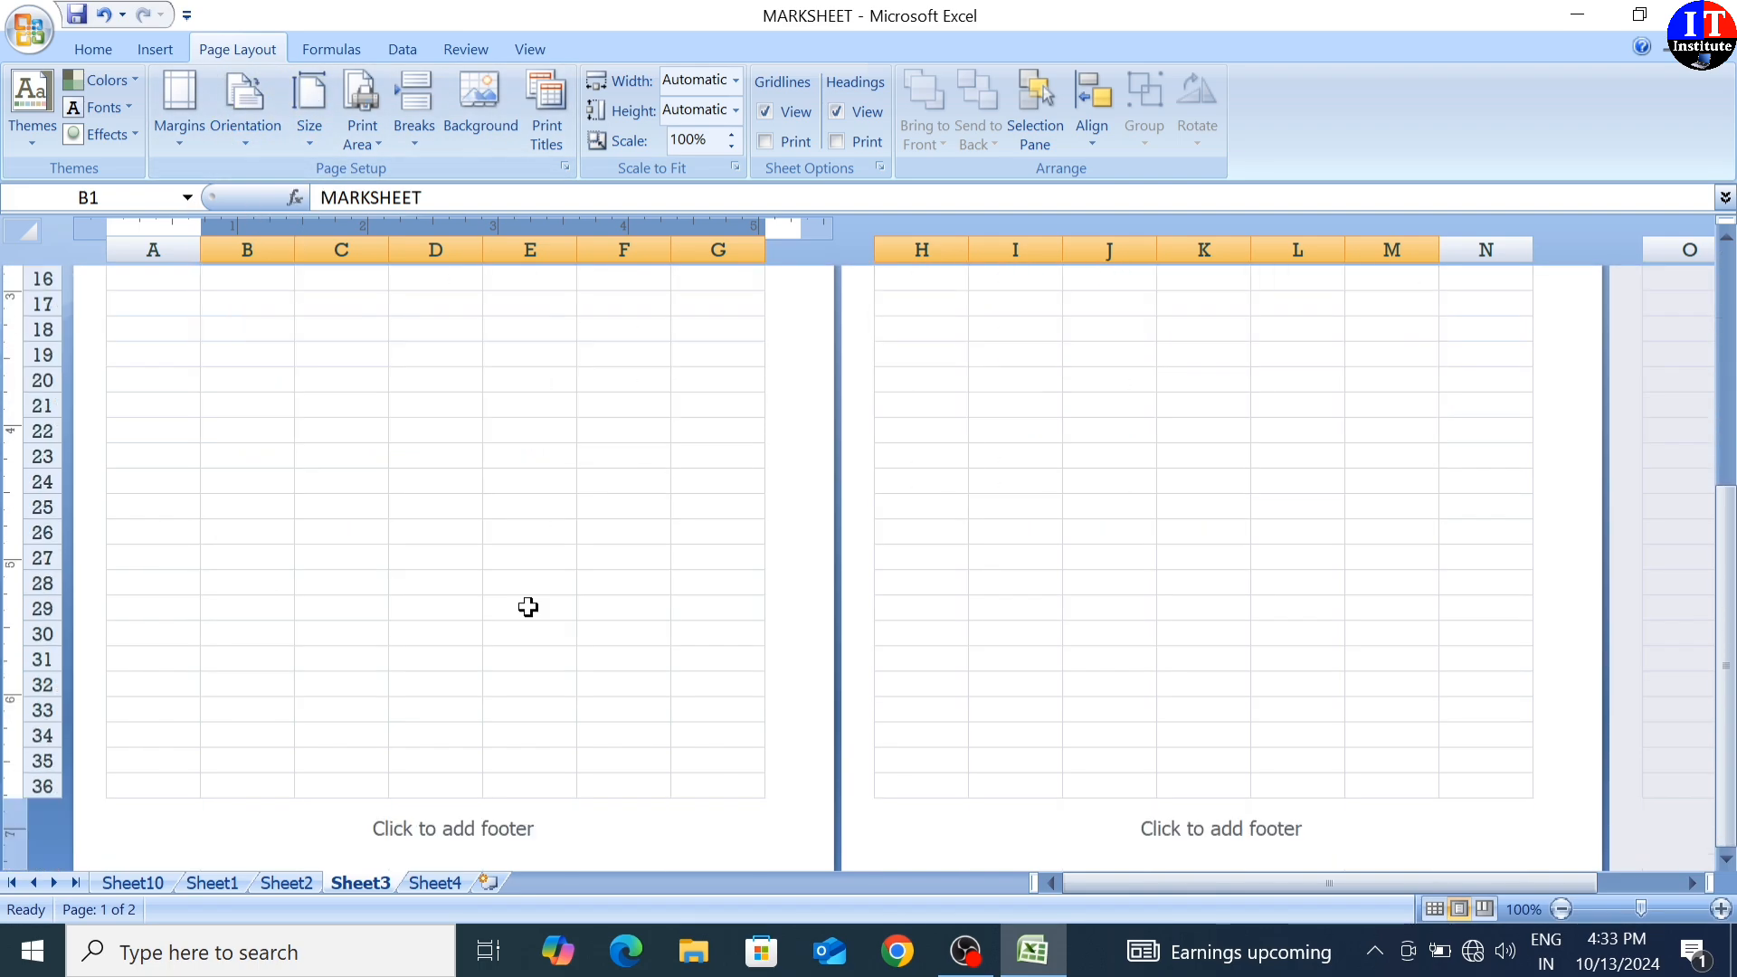
scroll(529, 607, "up", 6)
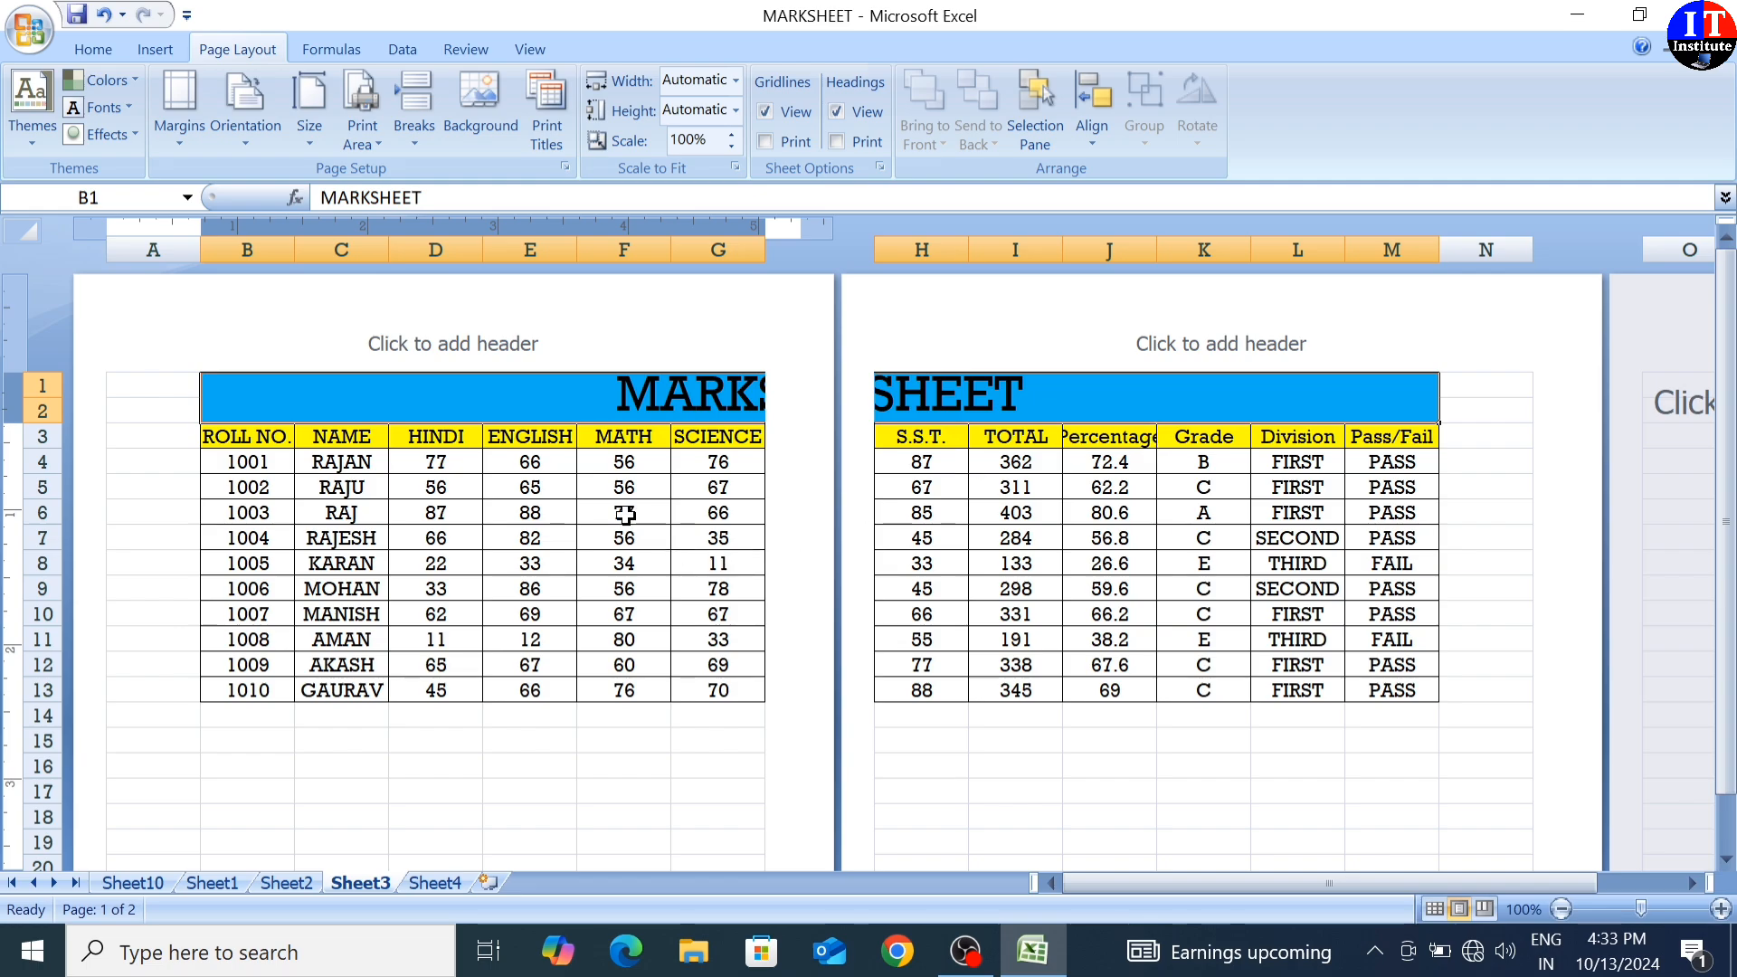
scroll(1102, 459, "down", 4)
scroll(1110, 520, "up", 4)
scroll(1109, 520, "down", 6)
scroll(1116, 512, "up", 5)
scroll(1114, 513, "up", 2)
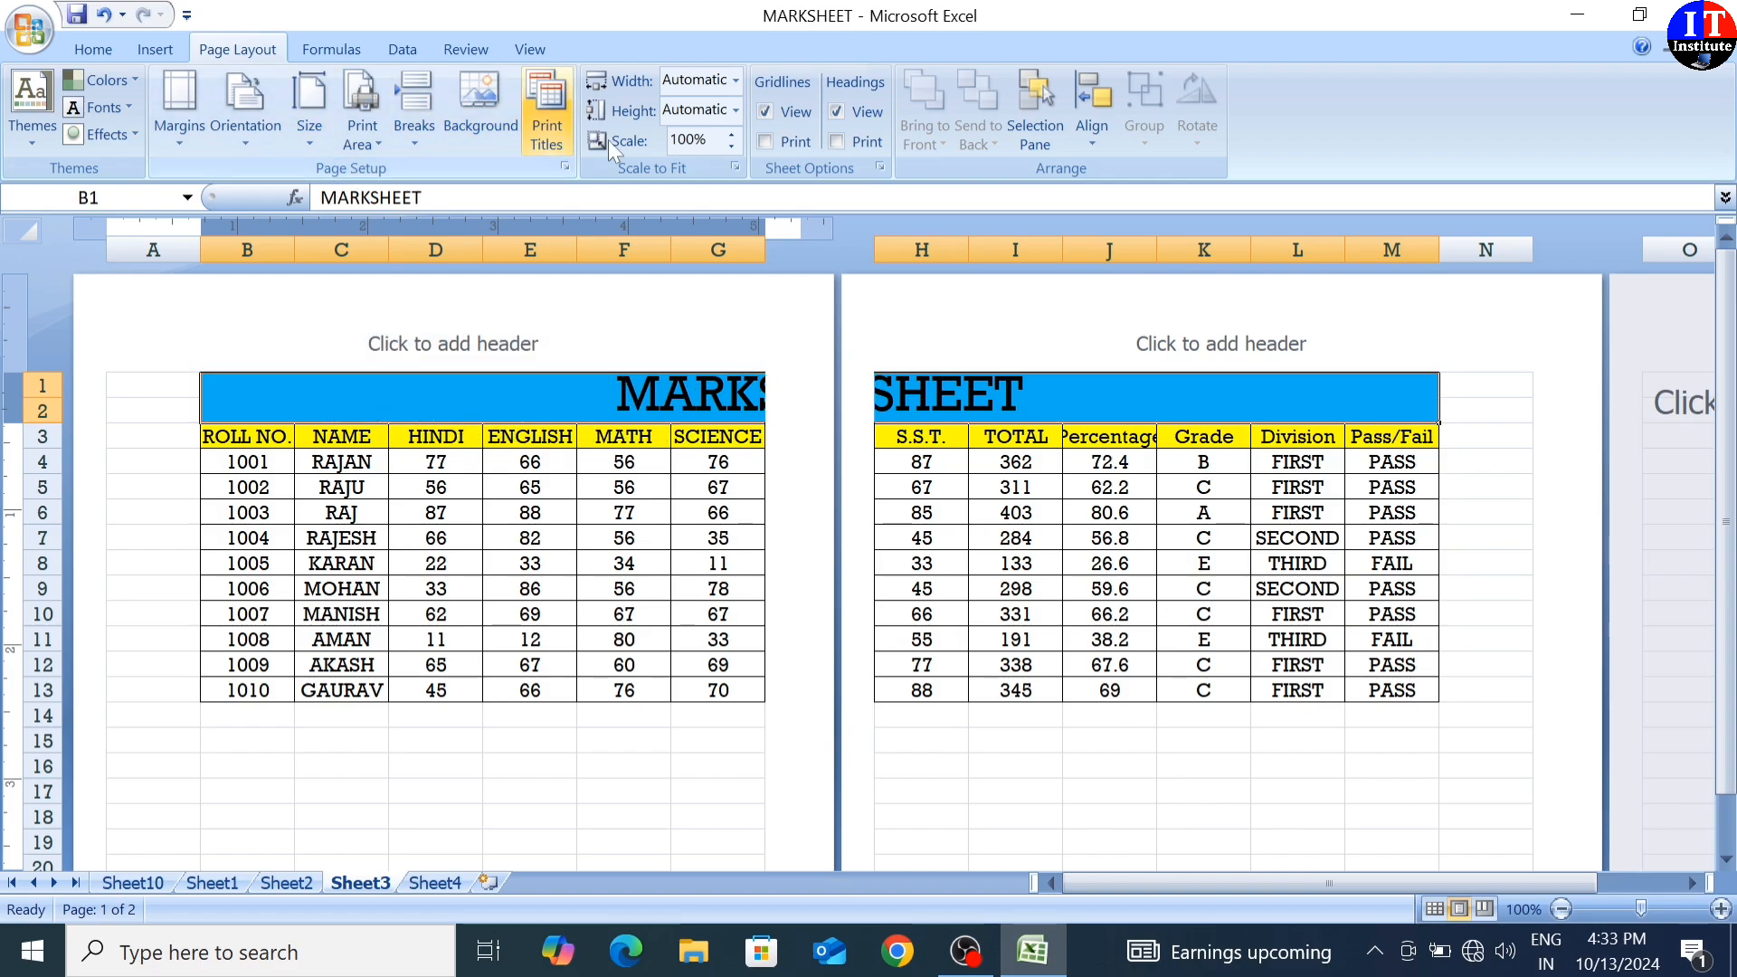
- Set the marksheet's paper size to A4
left_click(315, 140)
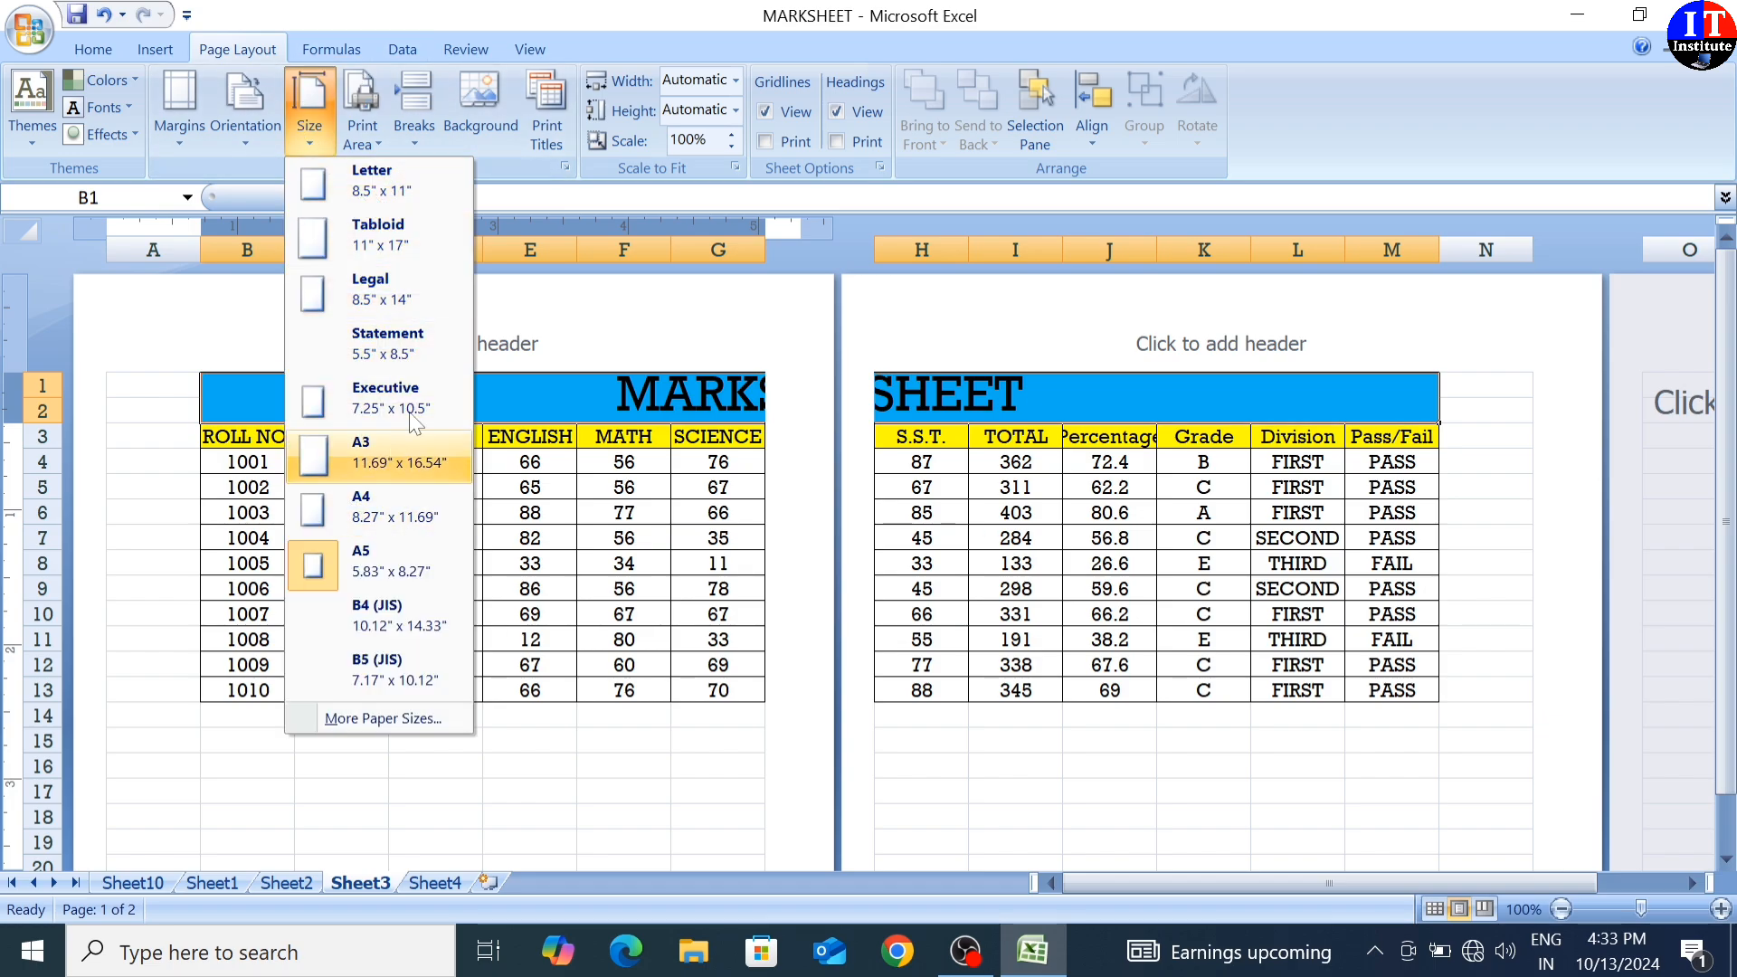
left_click(393, 515)
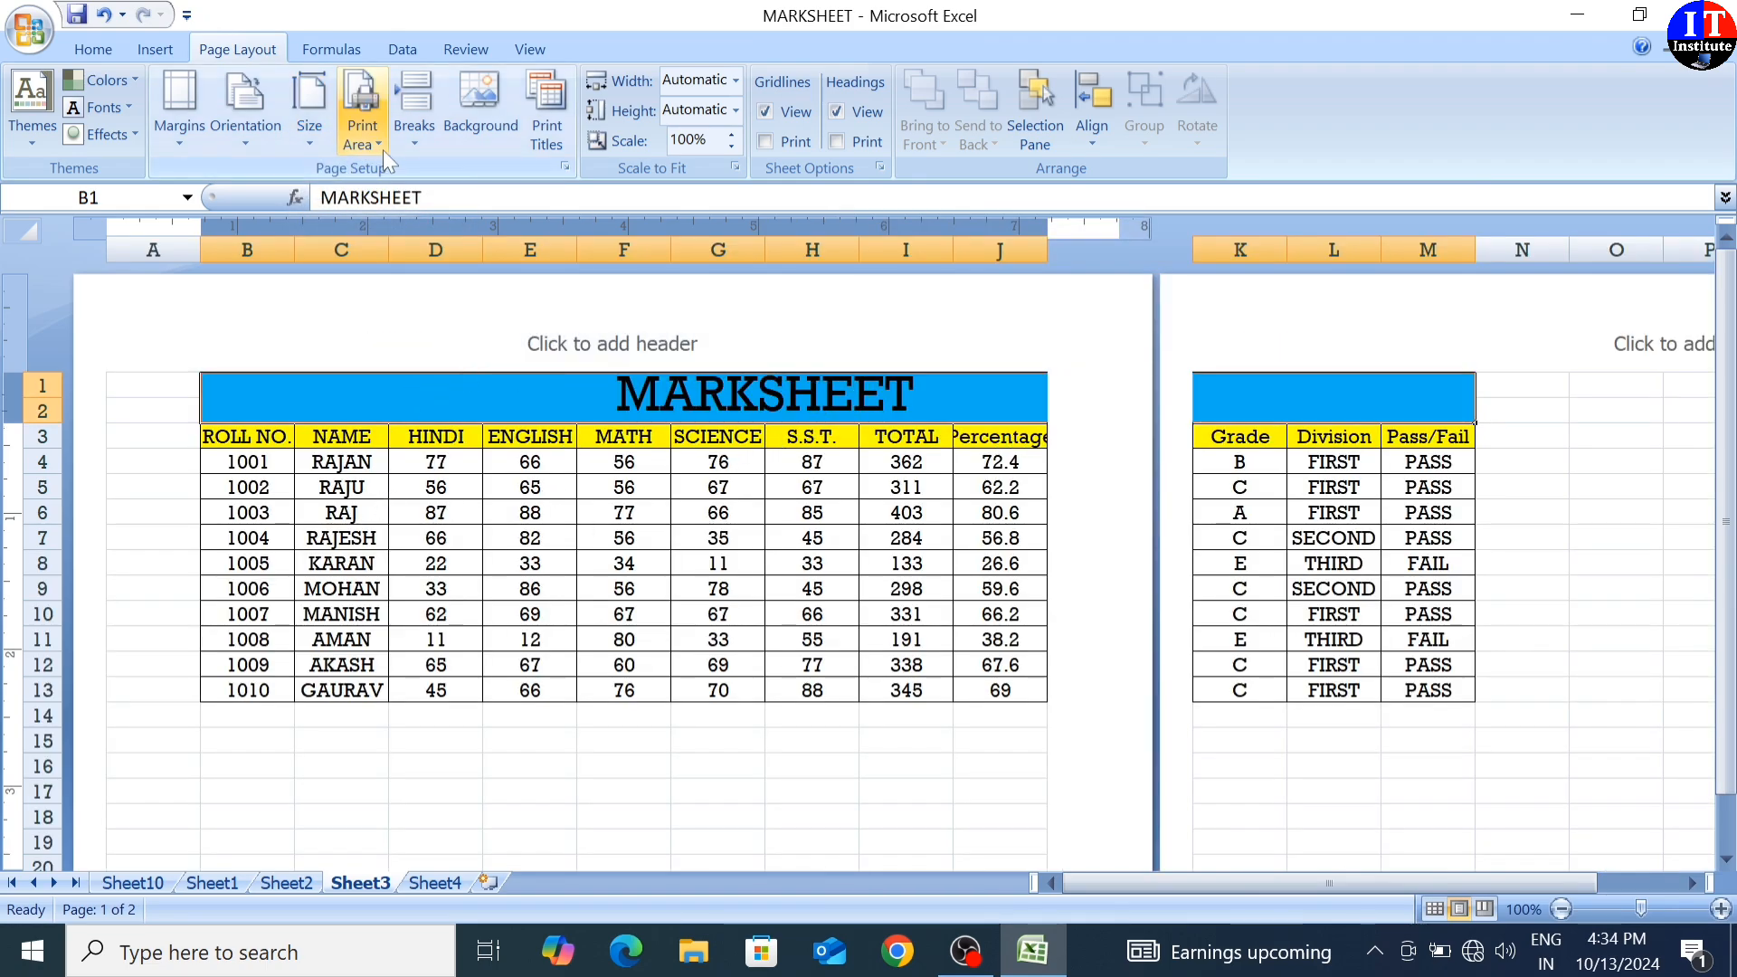
left_click(318, 139)
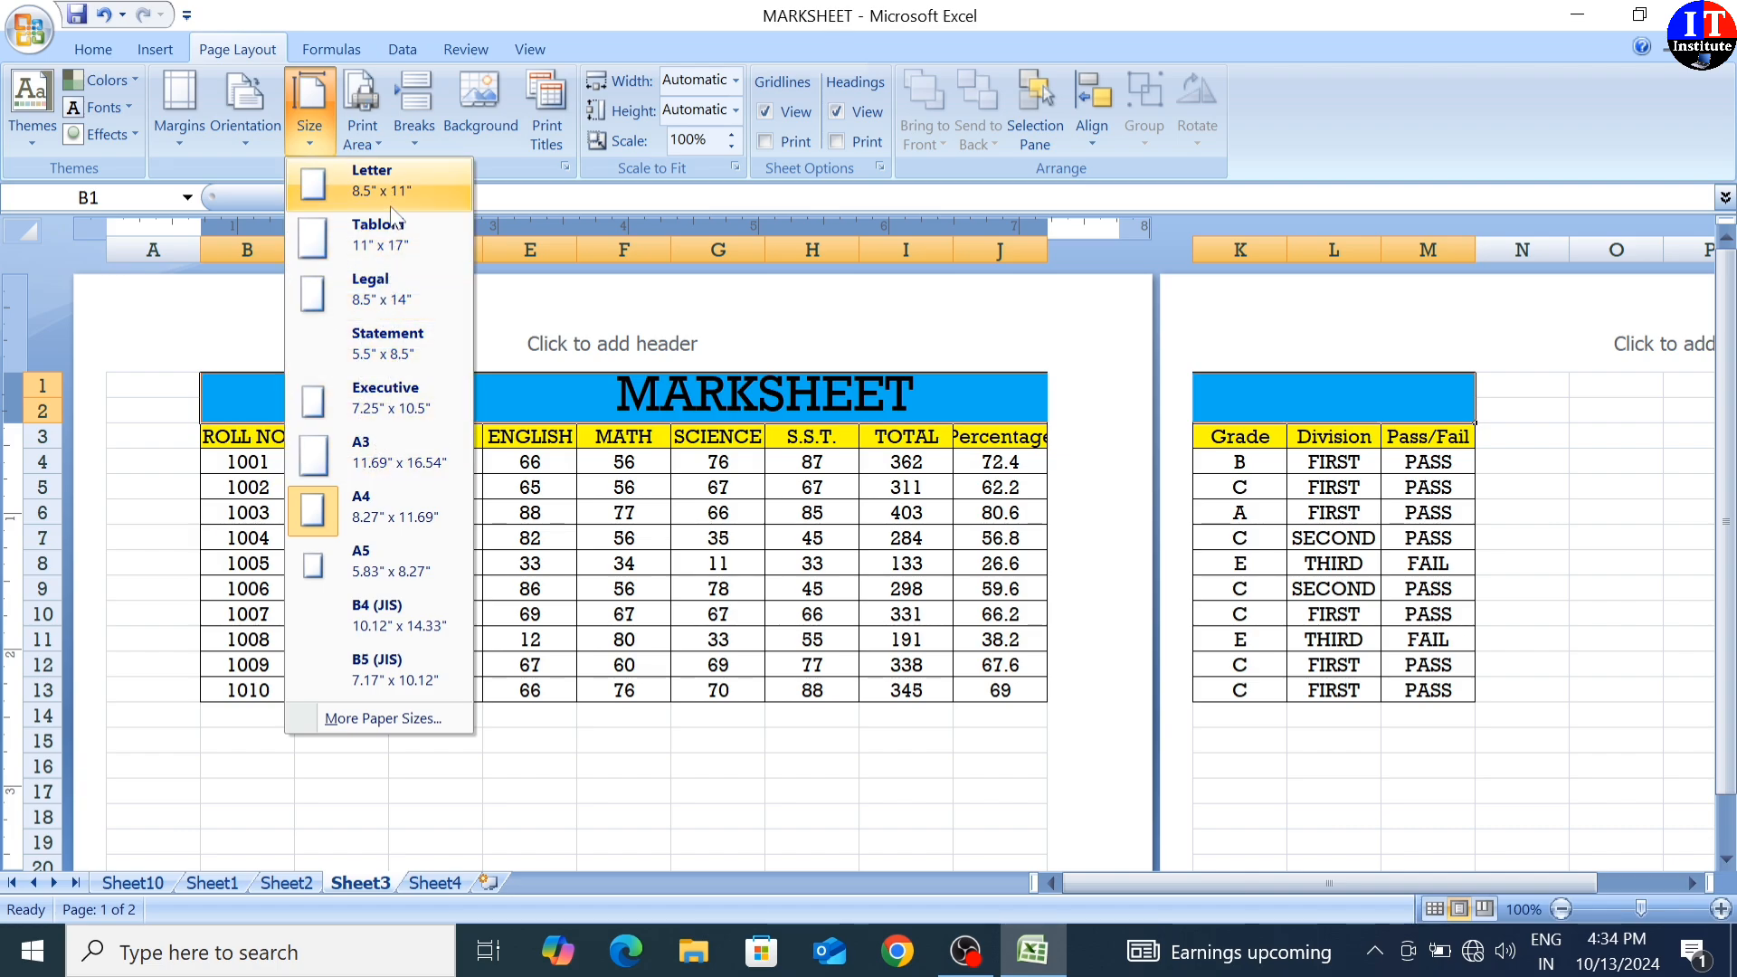
left_click(595, 464)
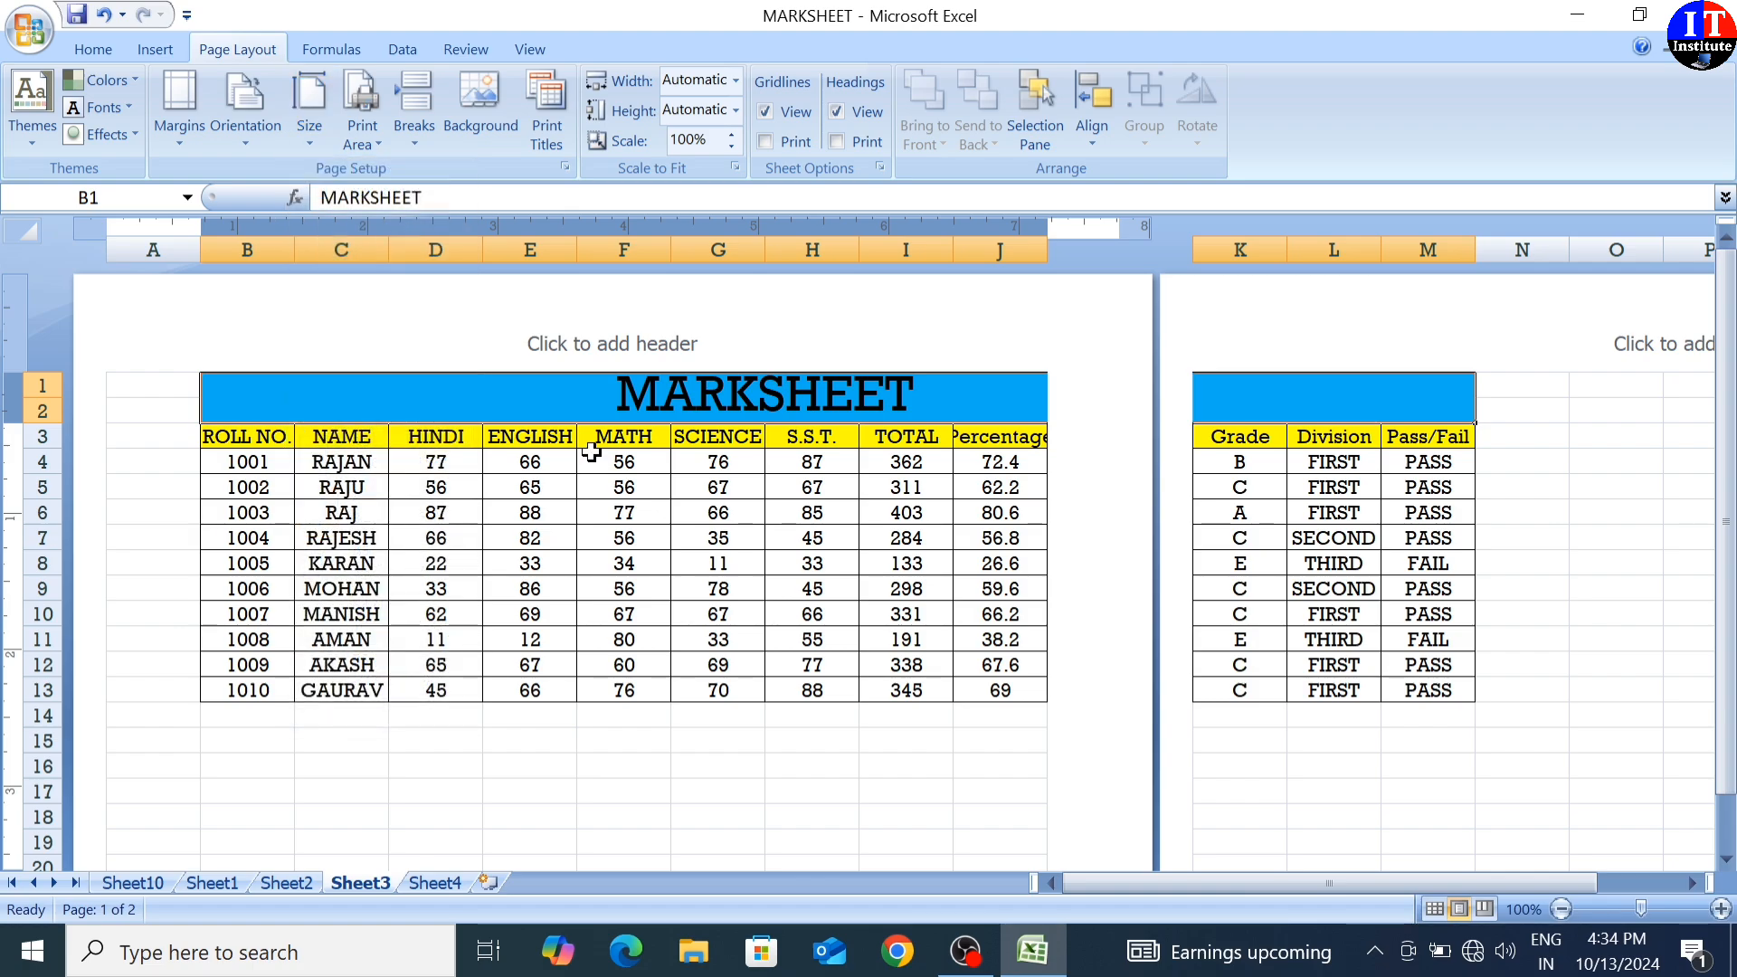
- Set the print area to B3:I13, covering the ROLL NO. through TOTAL columns
left_click(378, 147)
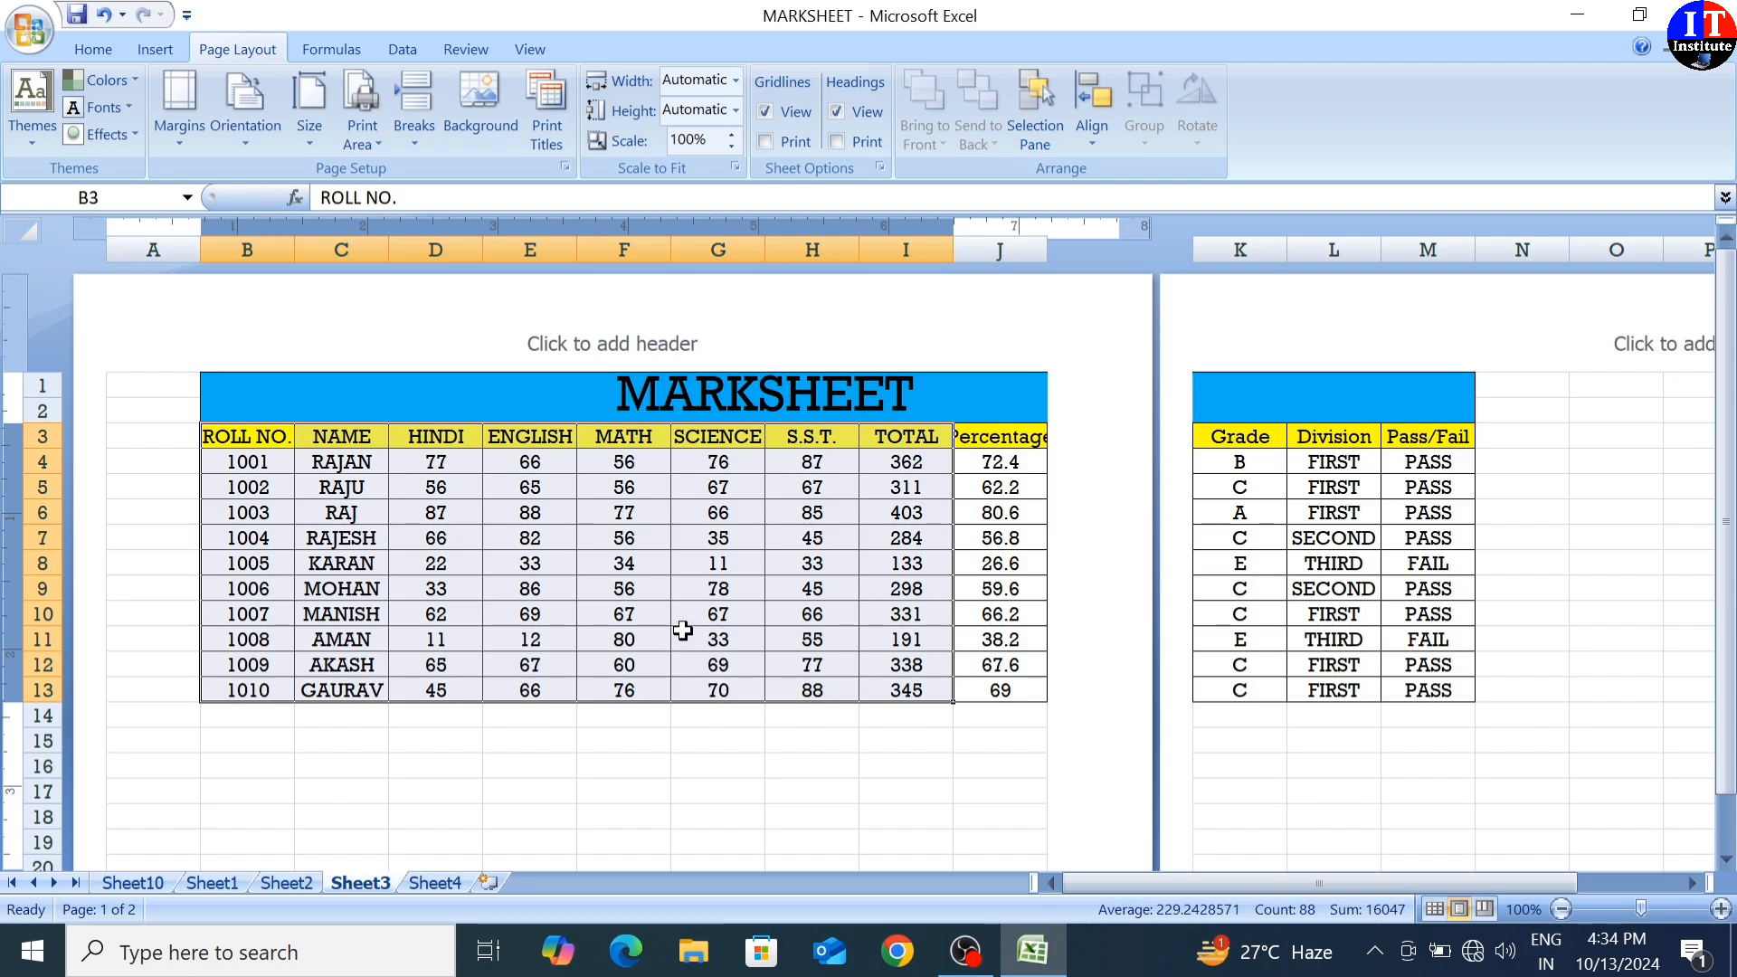
left_click(562, 768)
left_click_drag(237, 441, 912, 678)
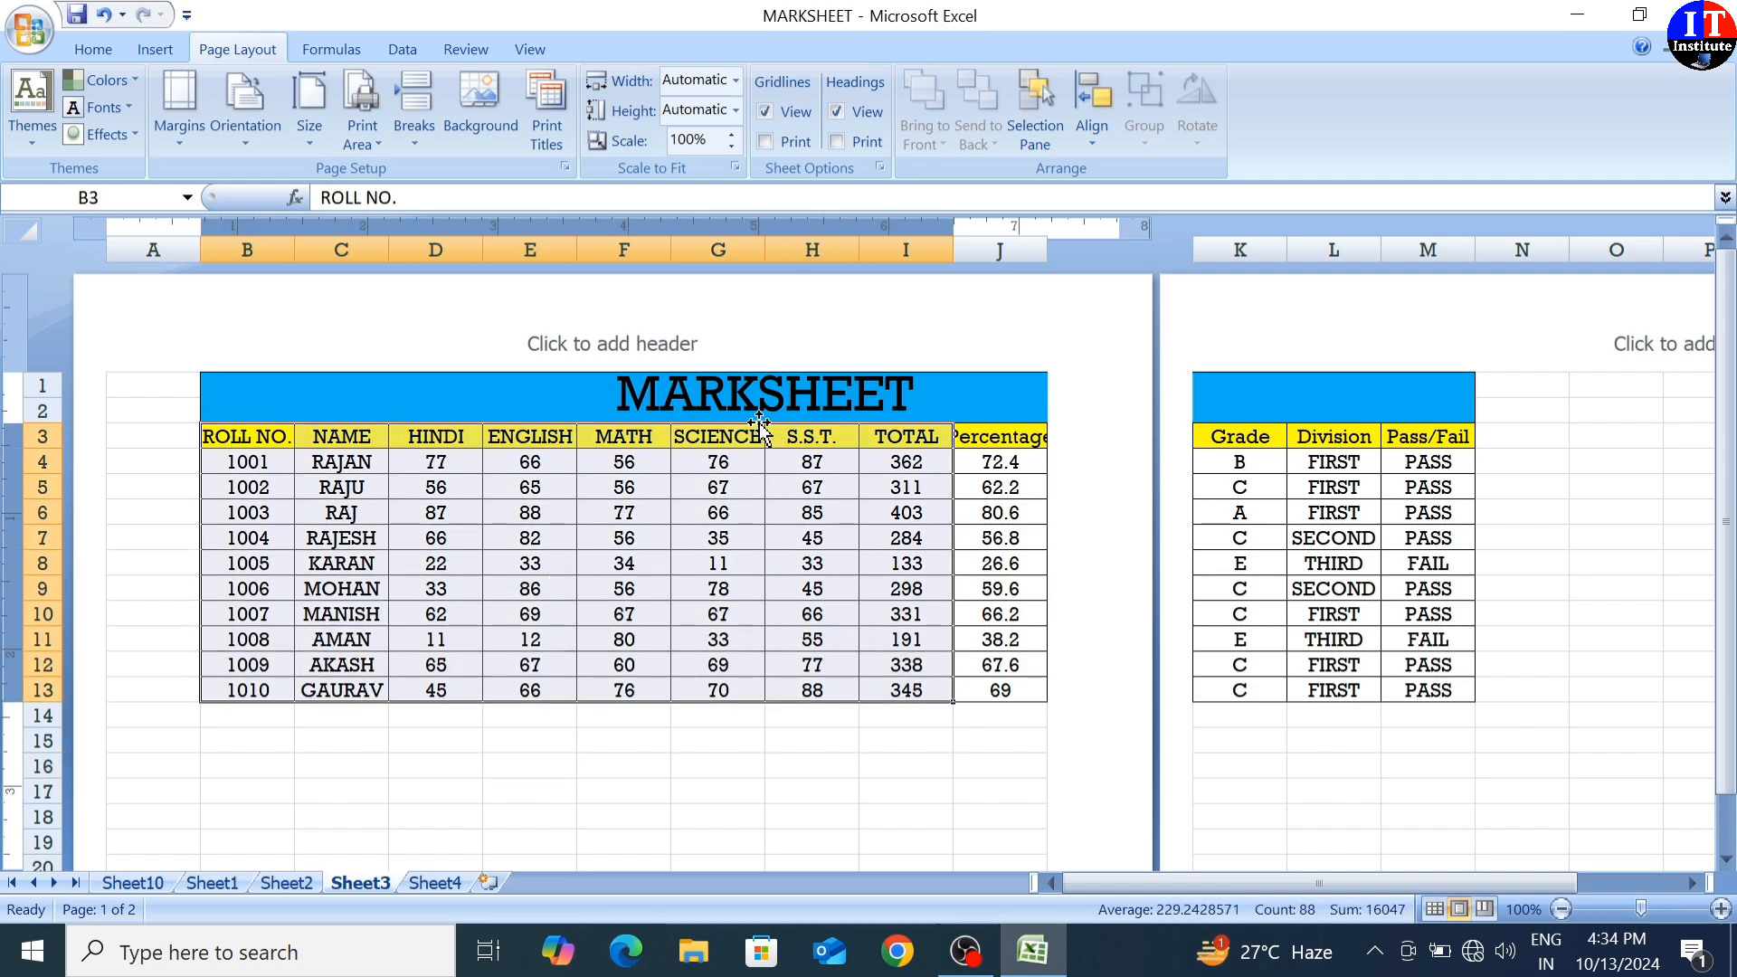
left_click(380, 145)
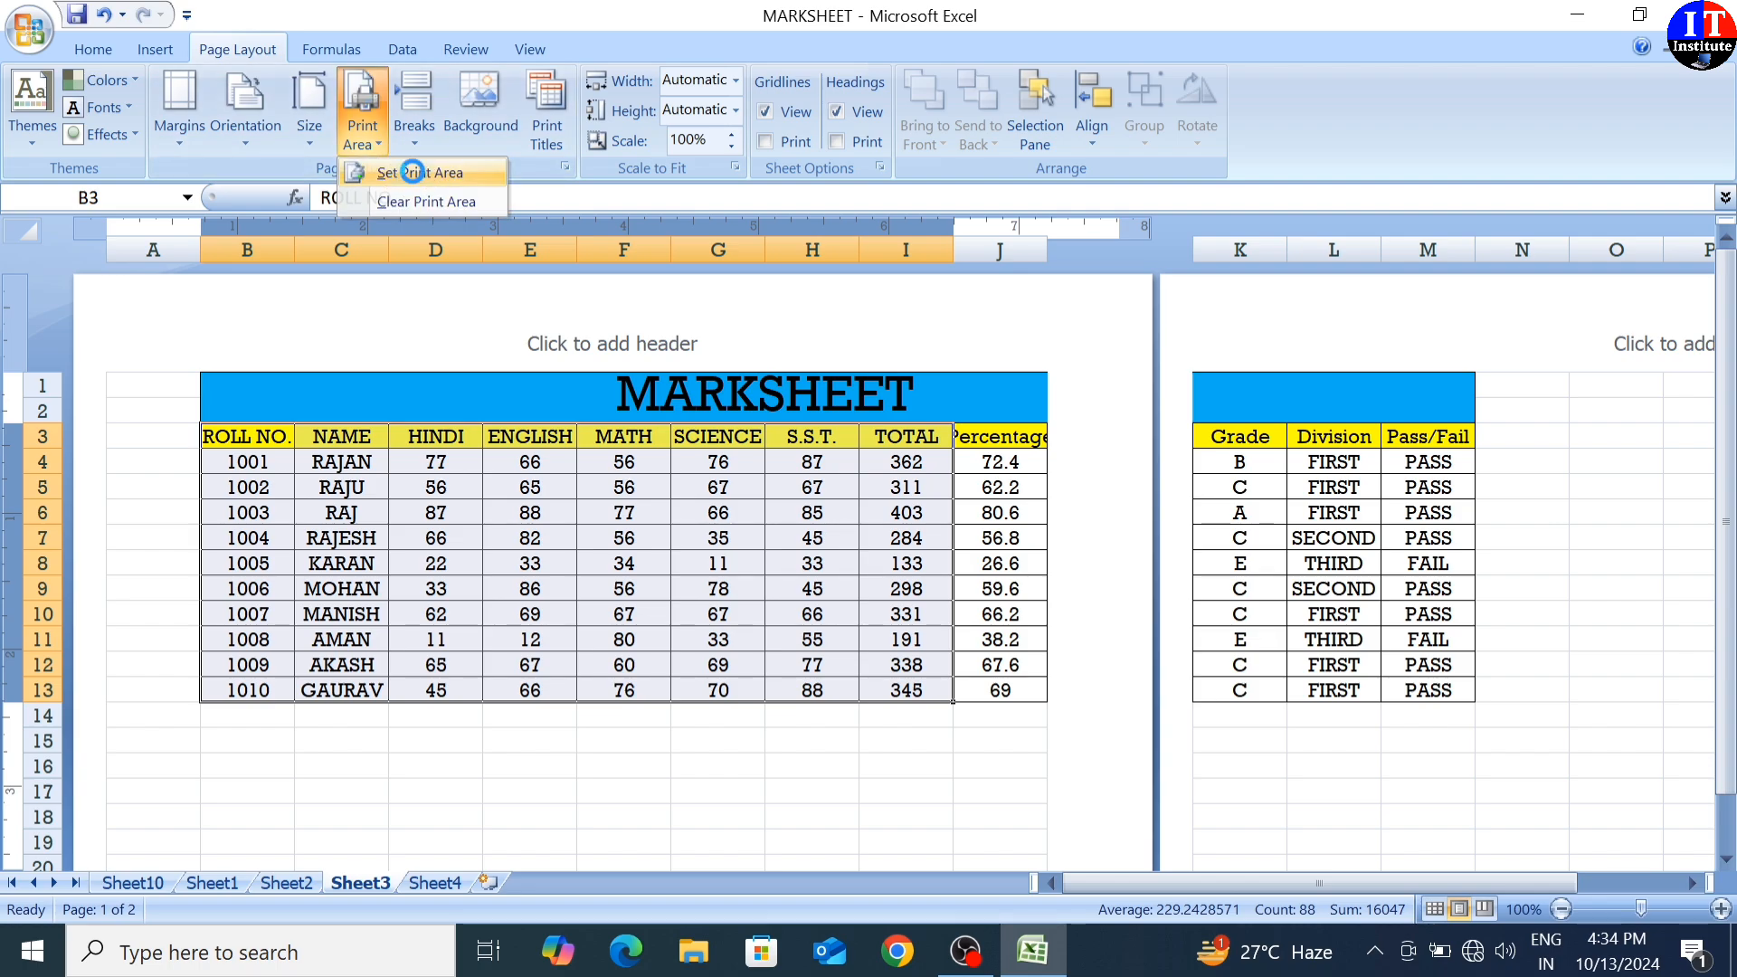
left_click(416, 173)
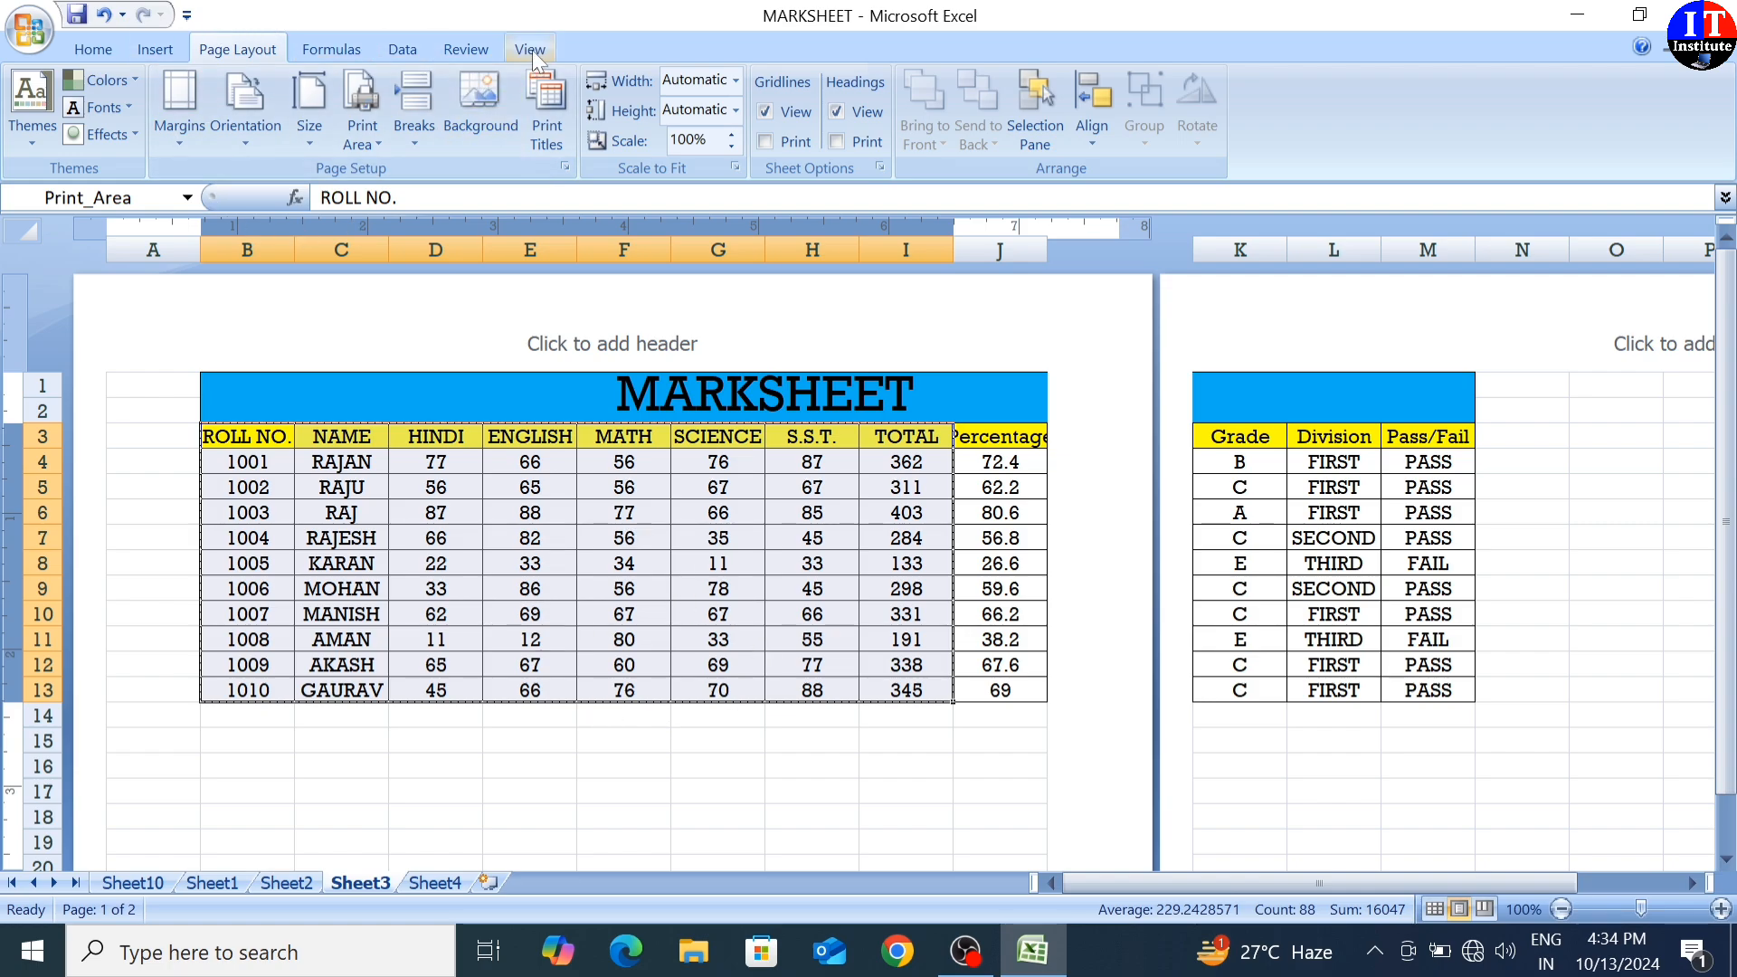
- Check the defined print area in Print Preview and return to the worksheet
left_click(30, 31)
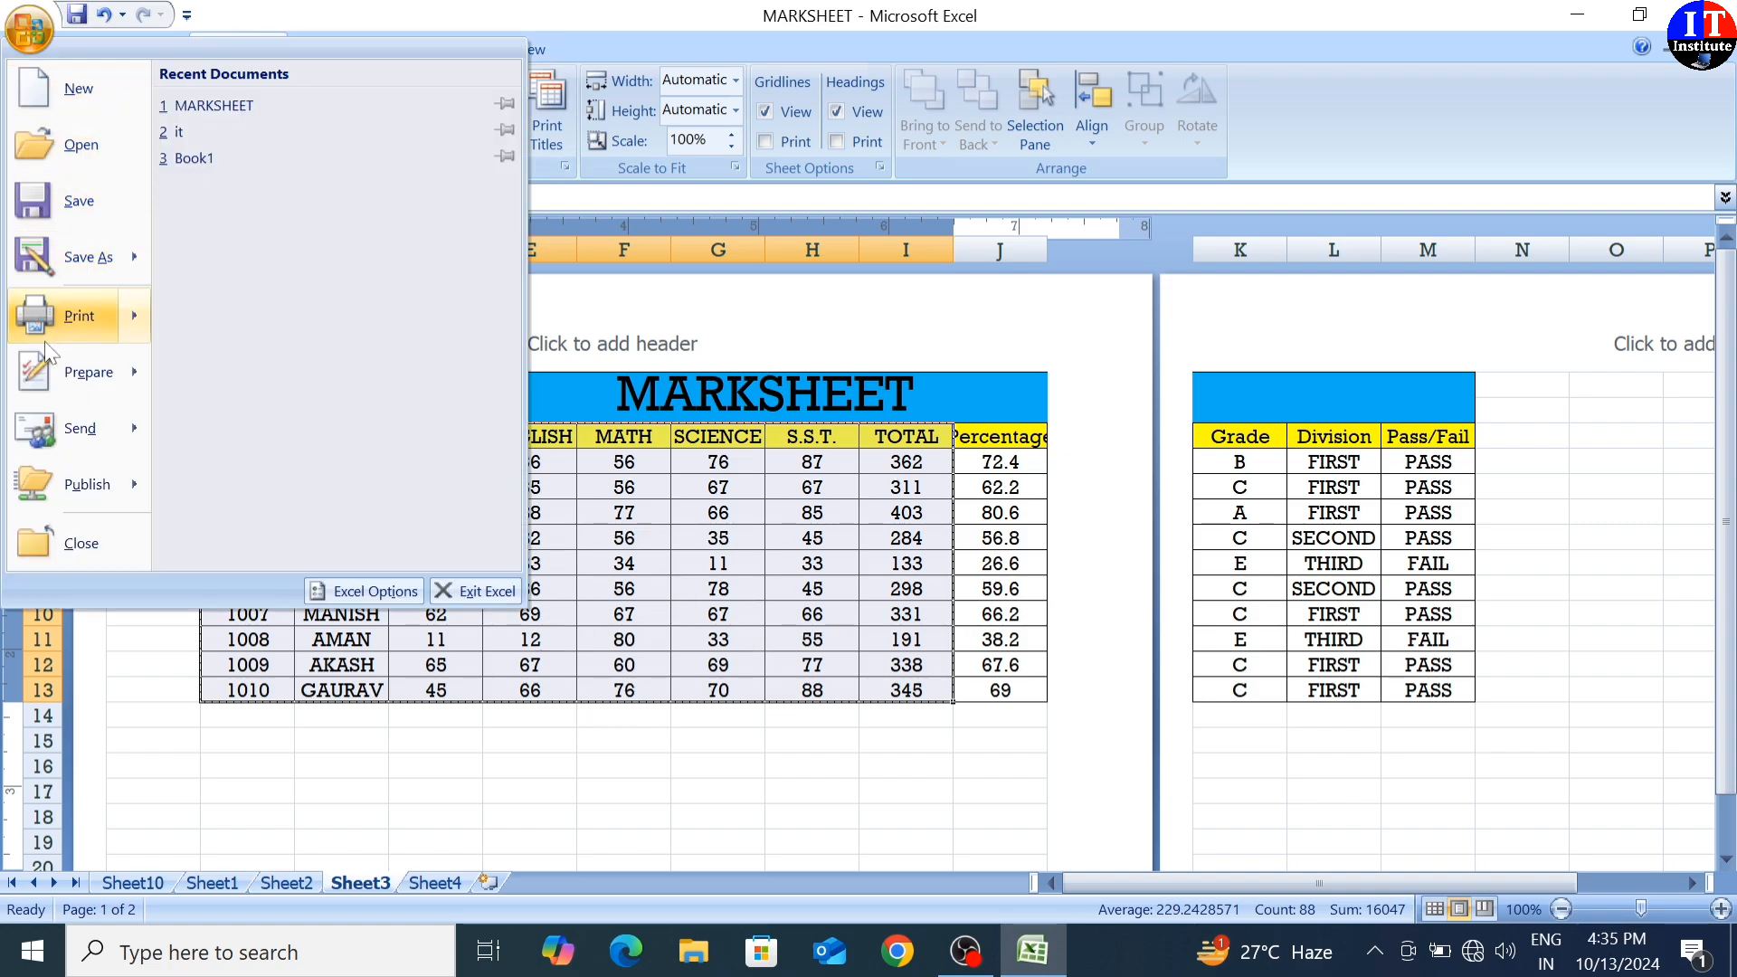
mouse_move(55, 326)
left_click(290, 362)
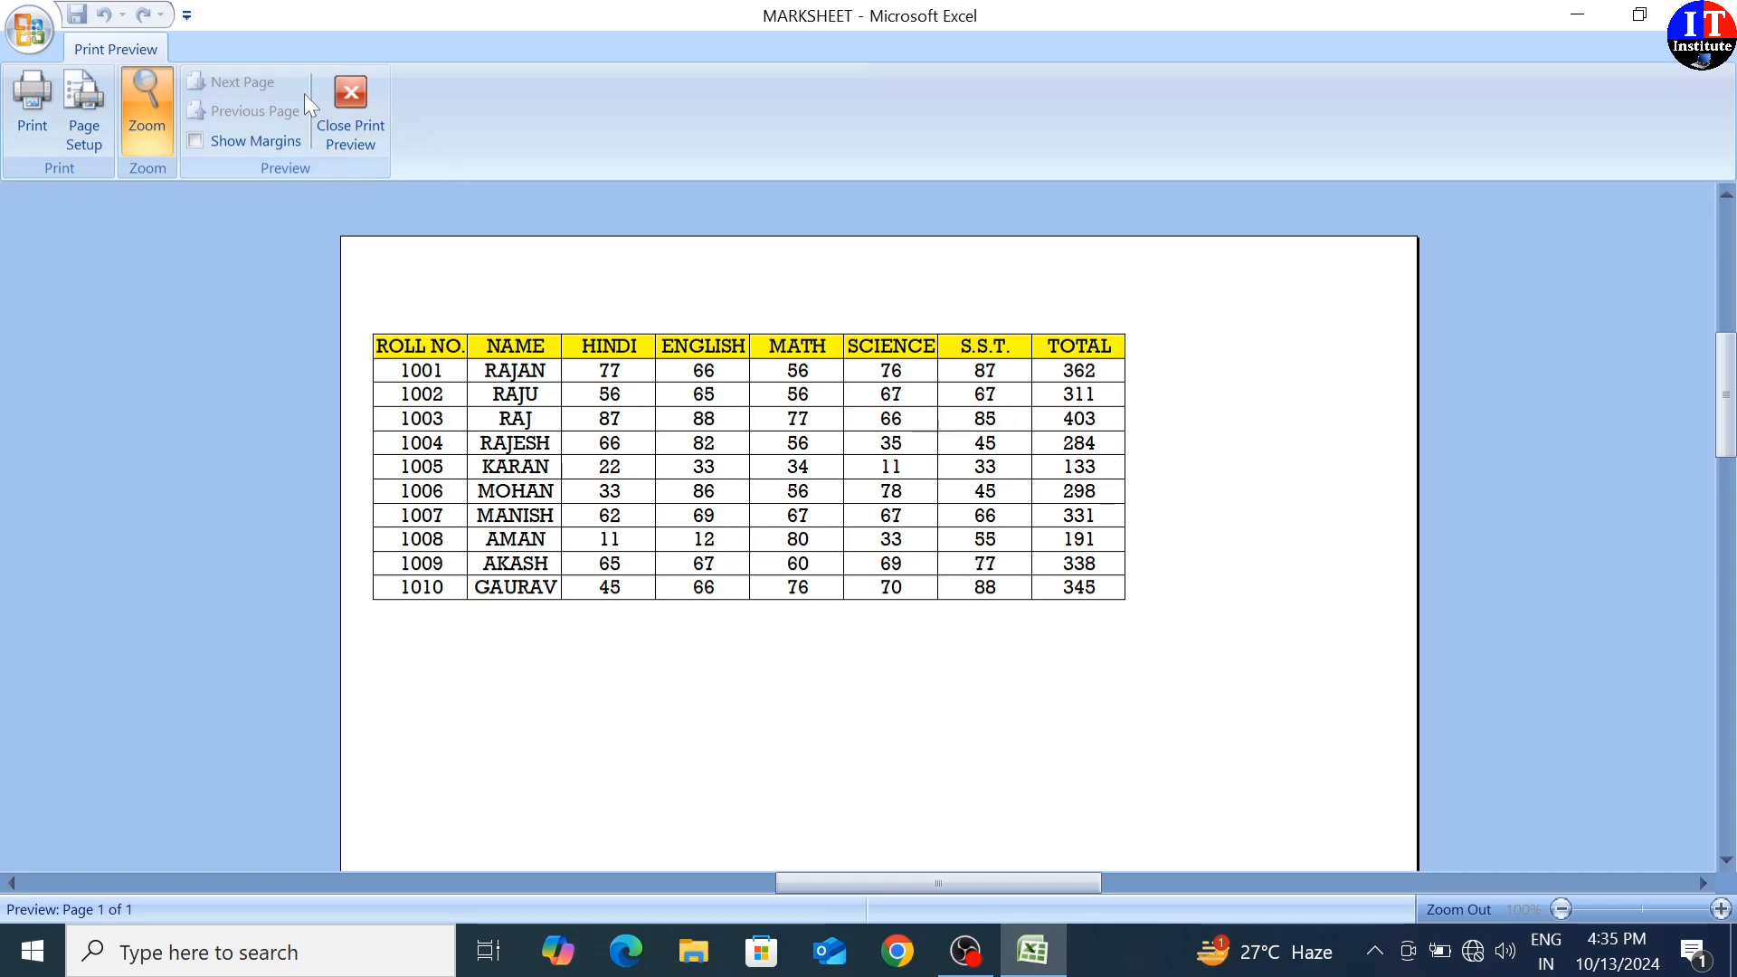
left_click(351, 98)
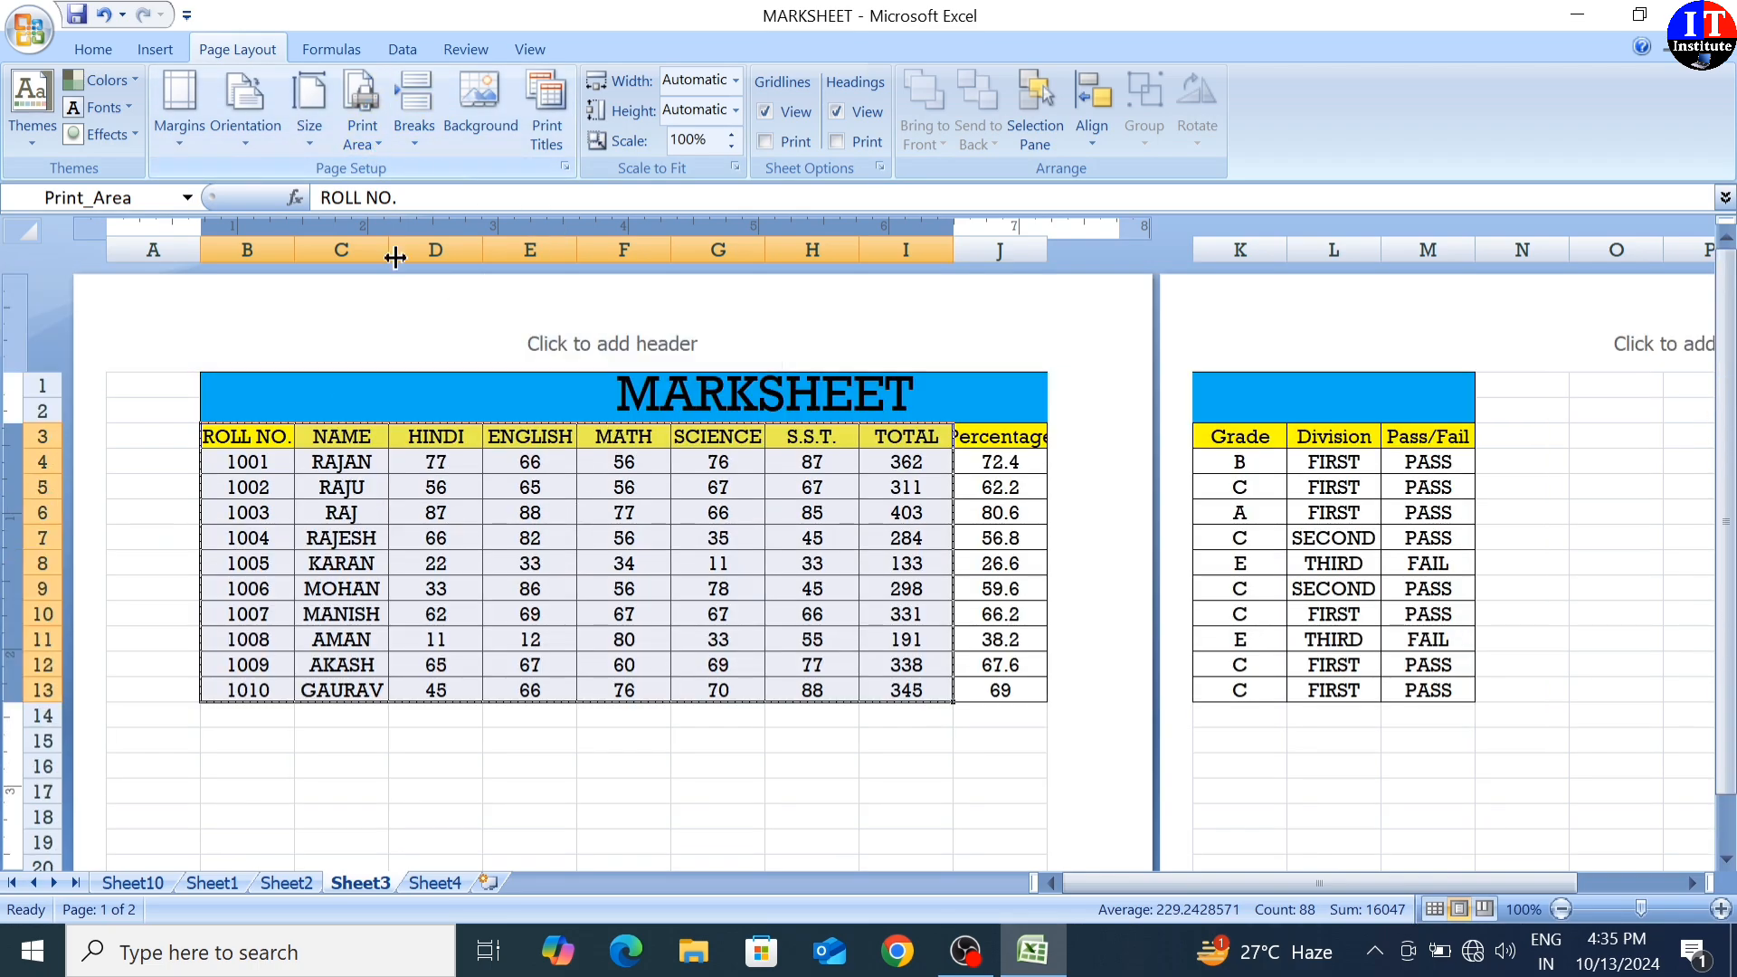
- Clear the marksheet's print area and deselect the range by selecting cell H14
left_click(376, 140)
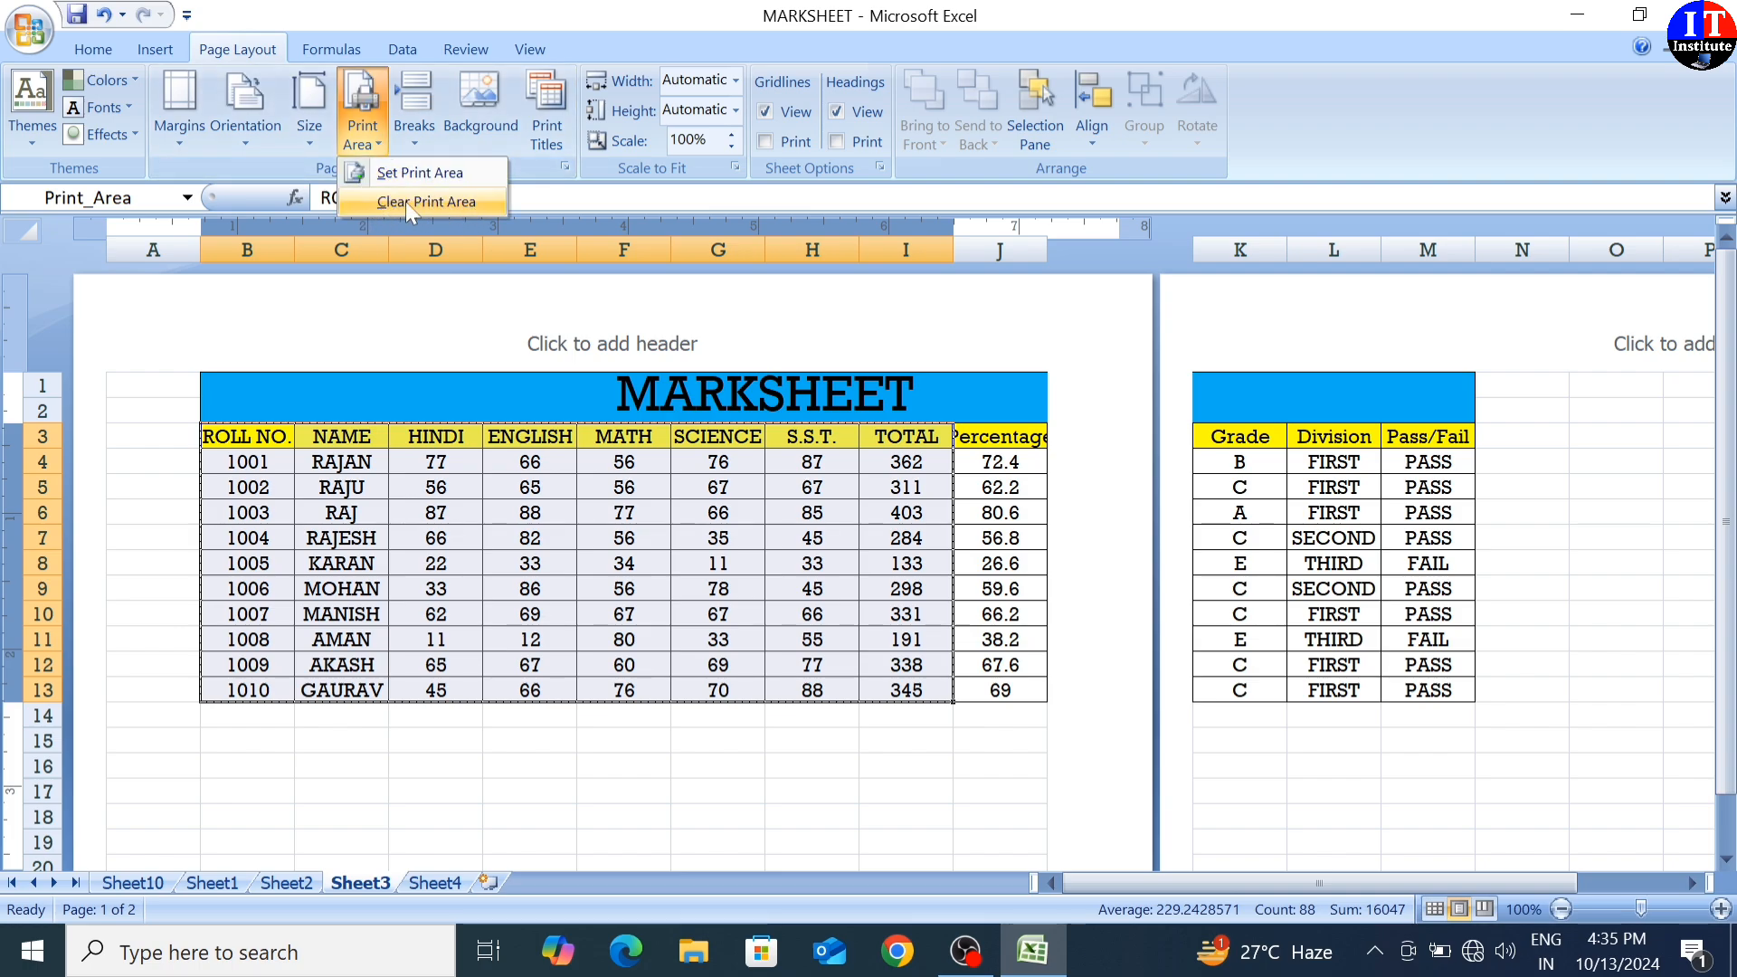
left_click(439, 199)
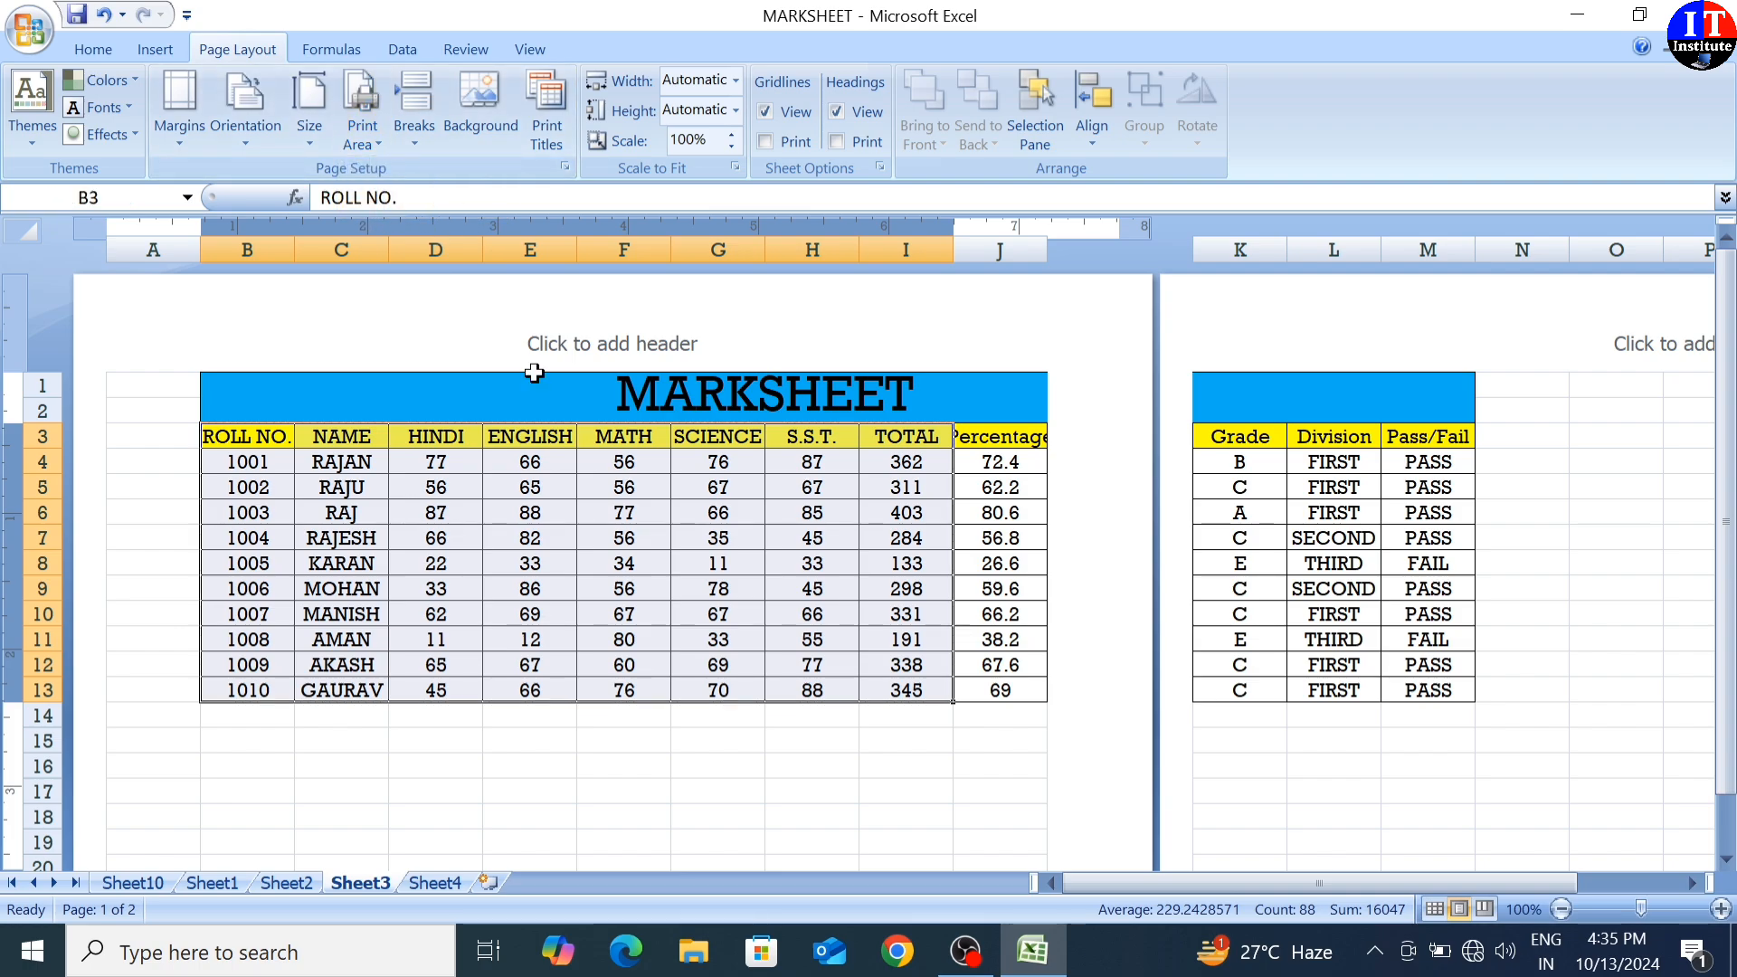
left_click(844, 710)
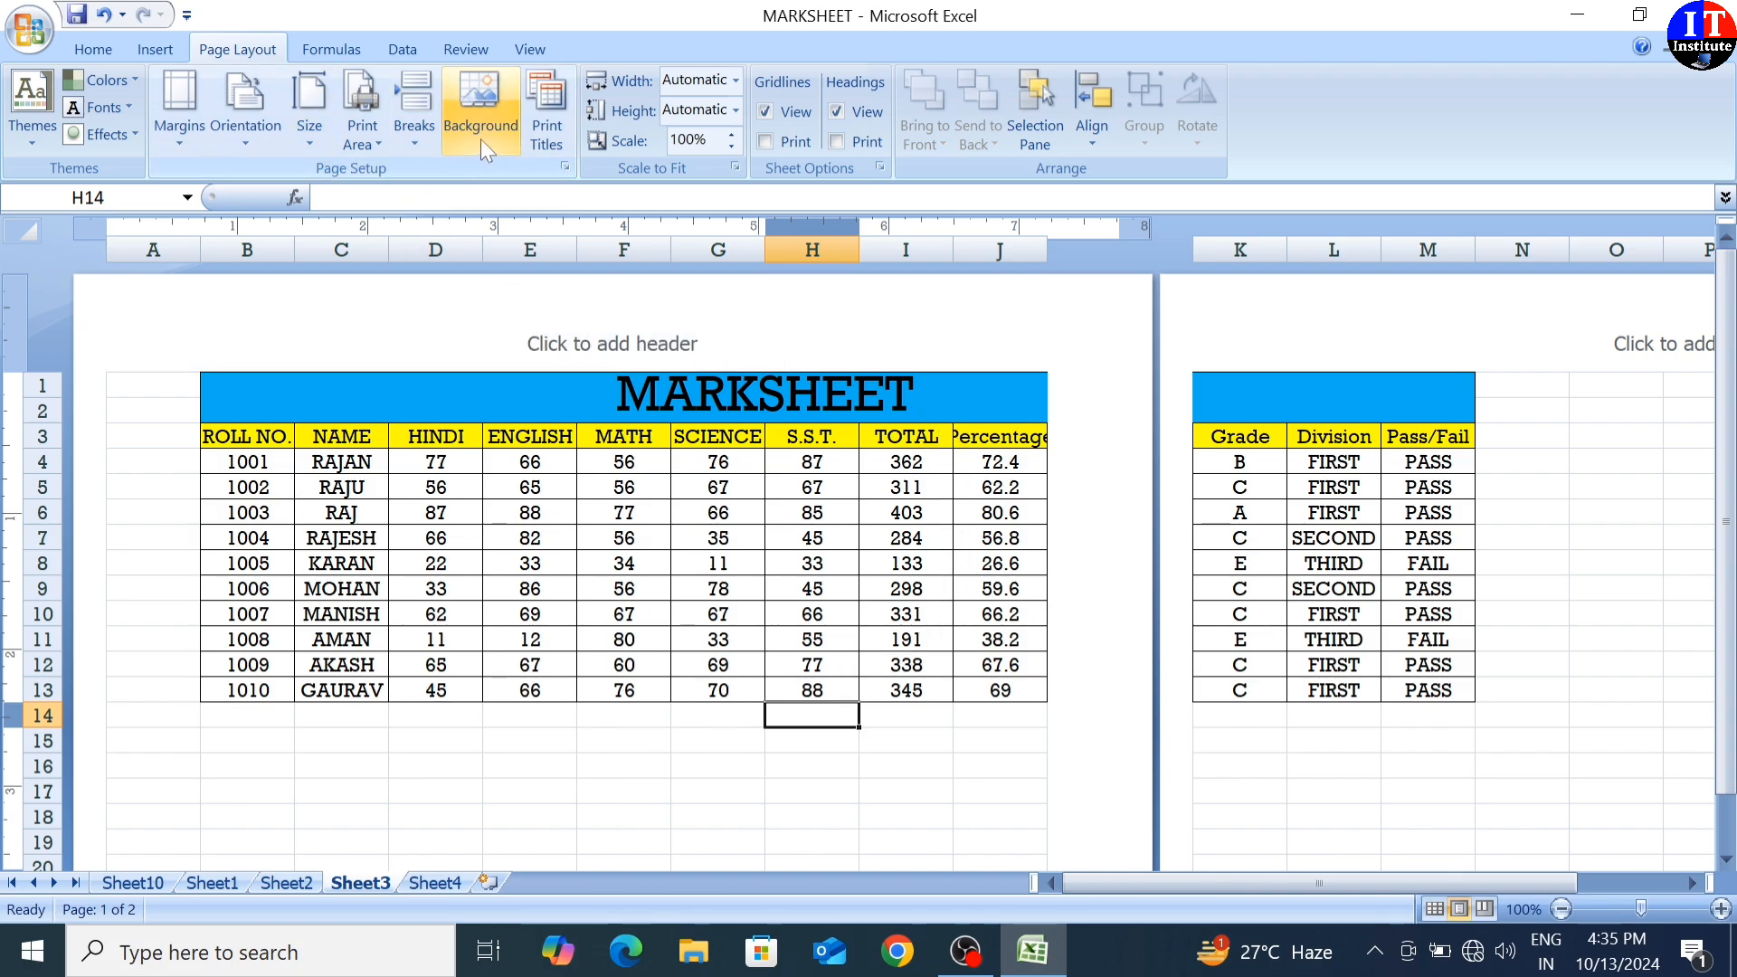
- Return the worksheet to Normal view and insert a page break at cell G7
left_click(1434, 911)
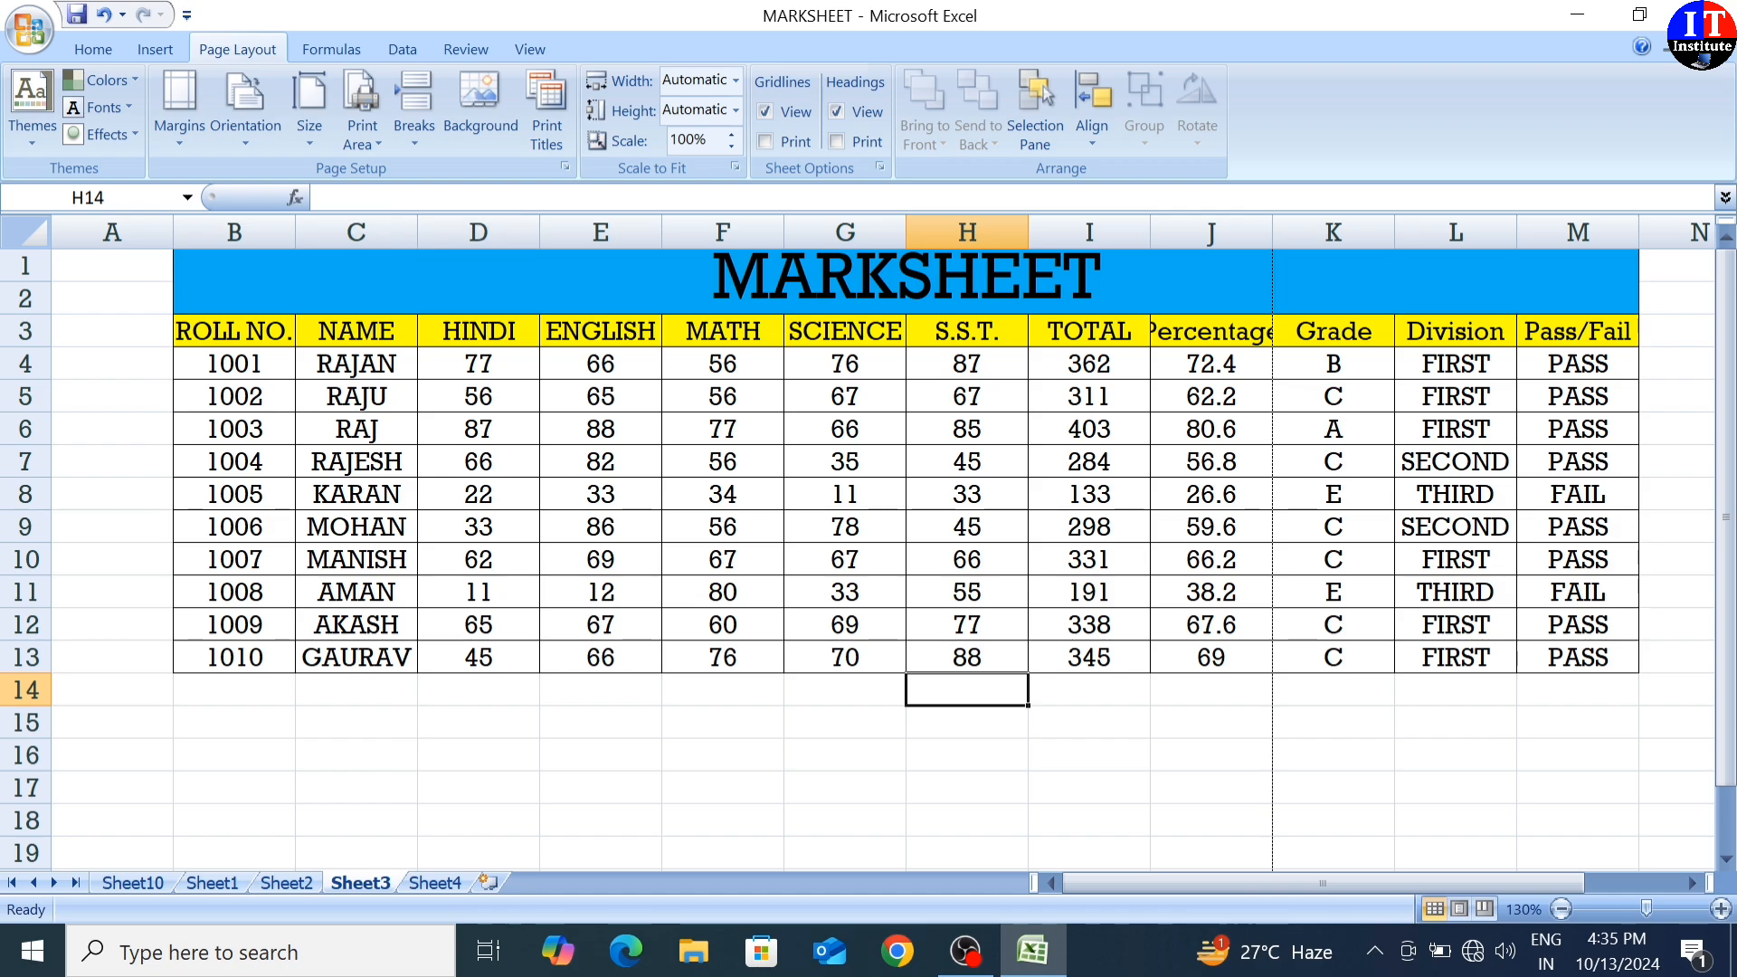
left_click(860, 465)
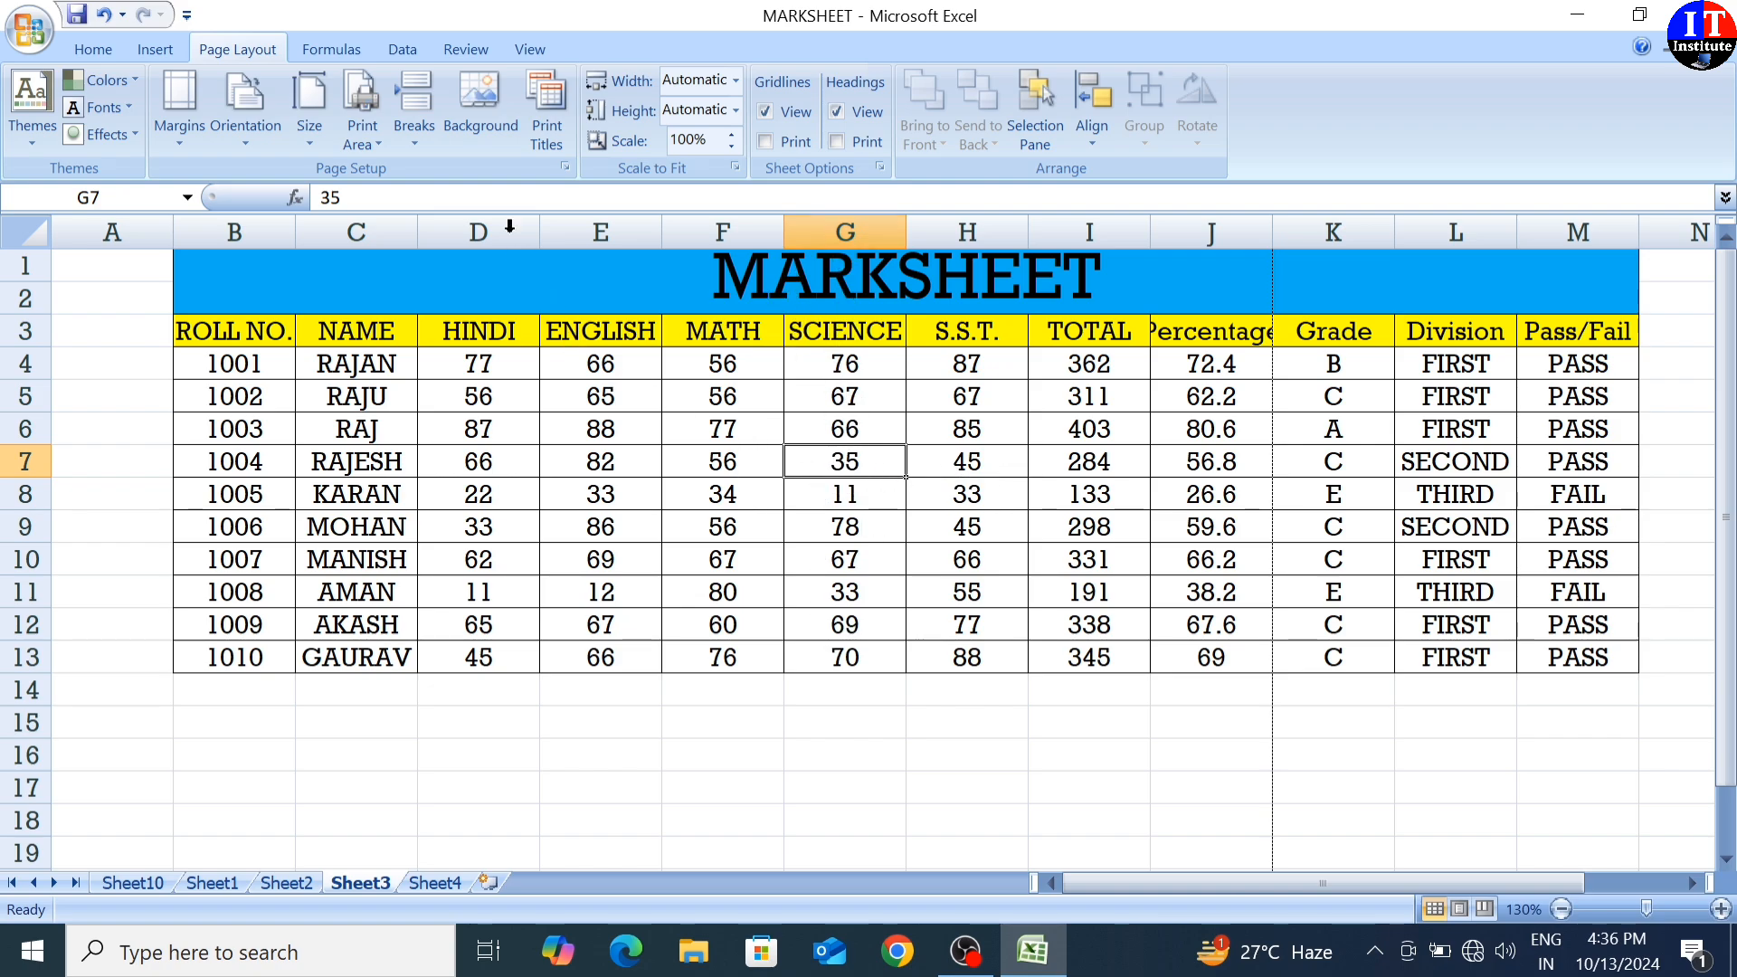
left_click(405, 101)
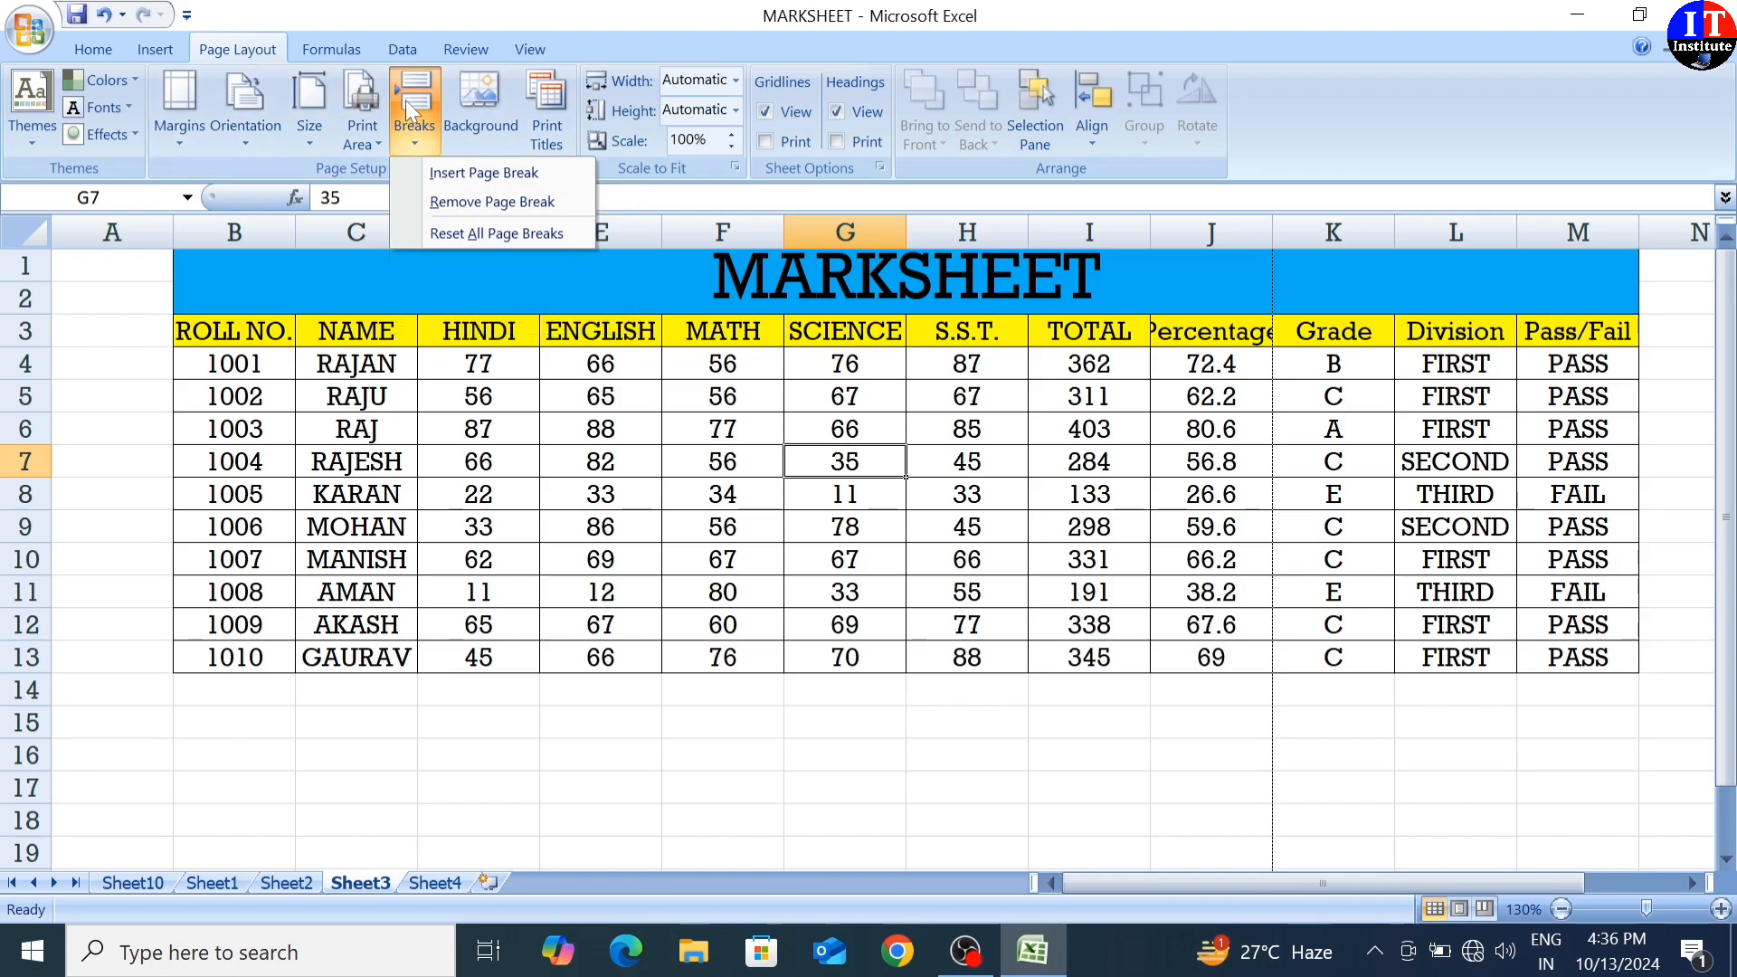
left_click(477, 178)
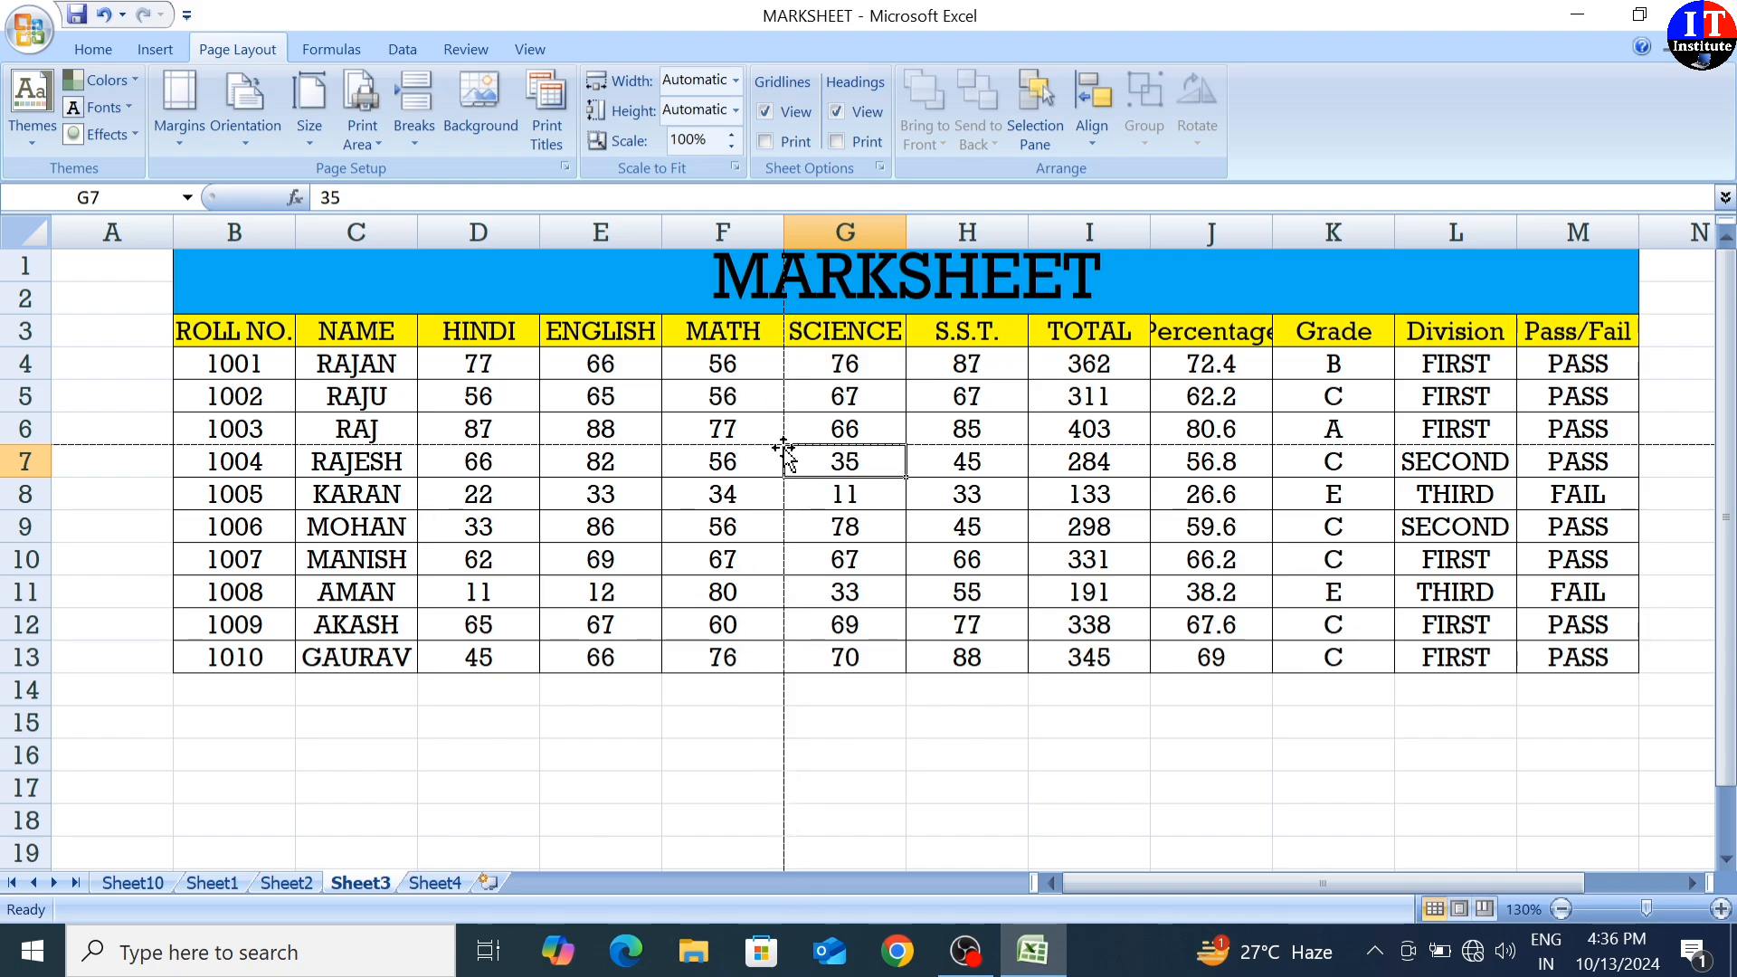
- Page through the whole split marksheet in Print Preview and return to the worksheet
left_click(30, 30)
mouse_move(59, 299)
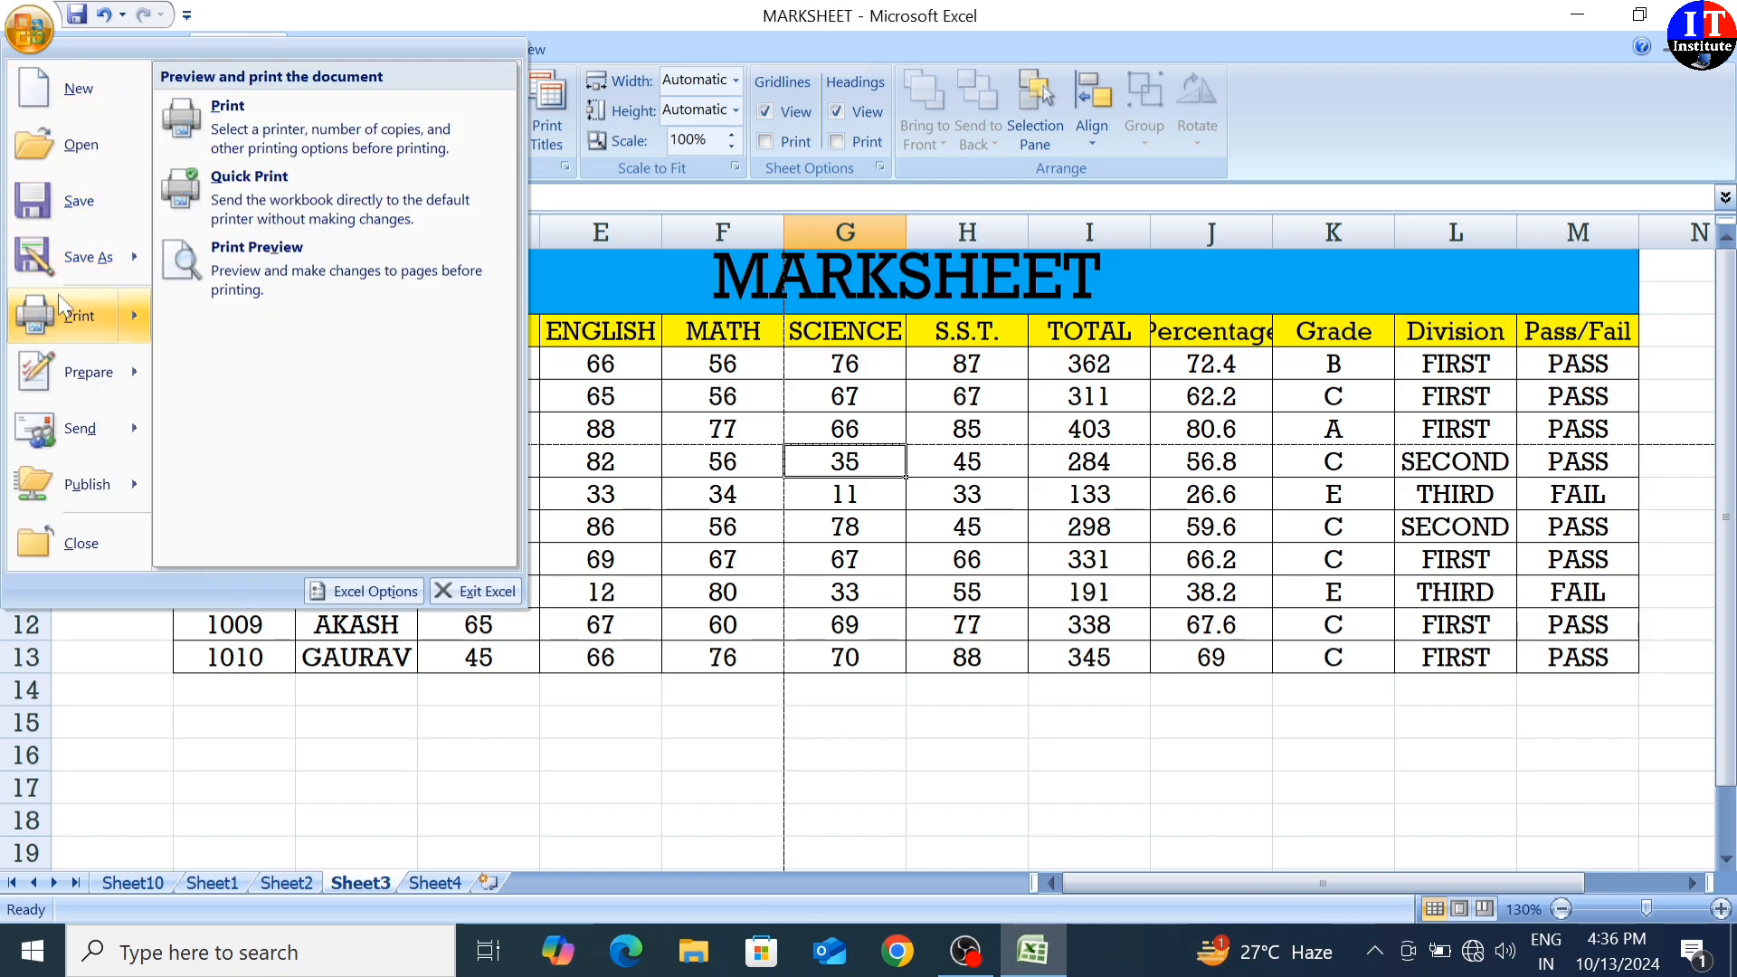
left_click(249, 282)
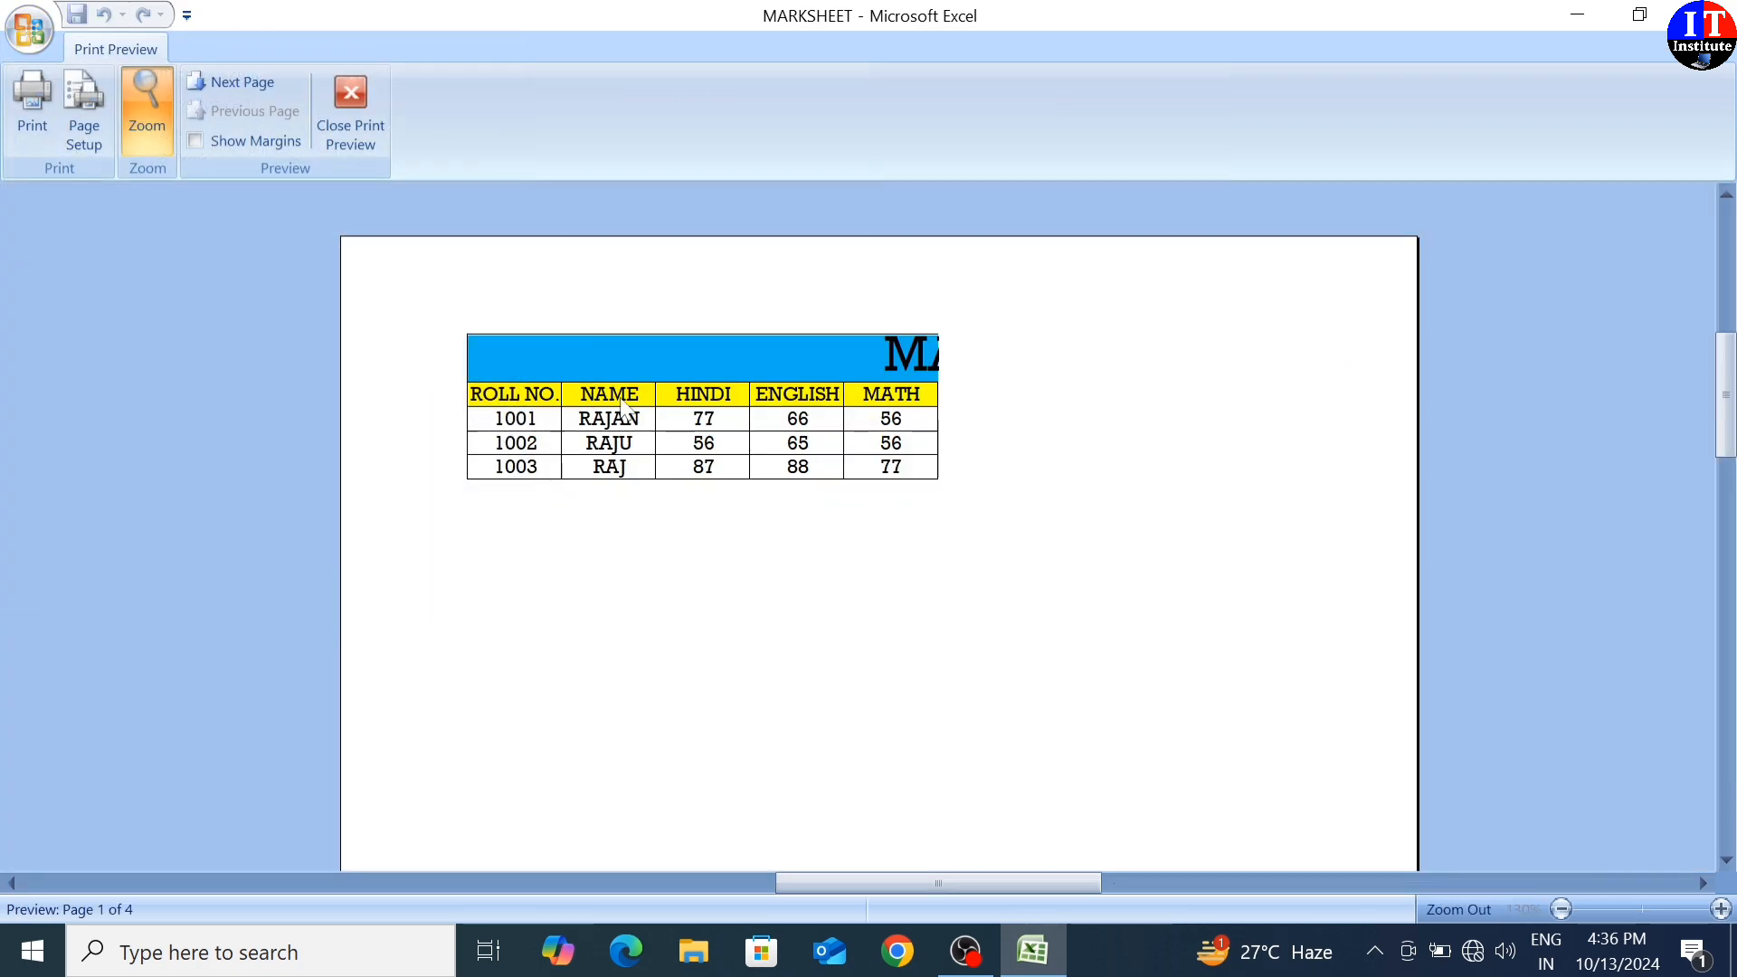
left_click(237, 82)
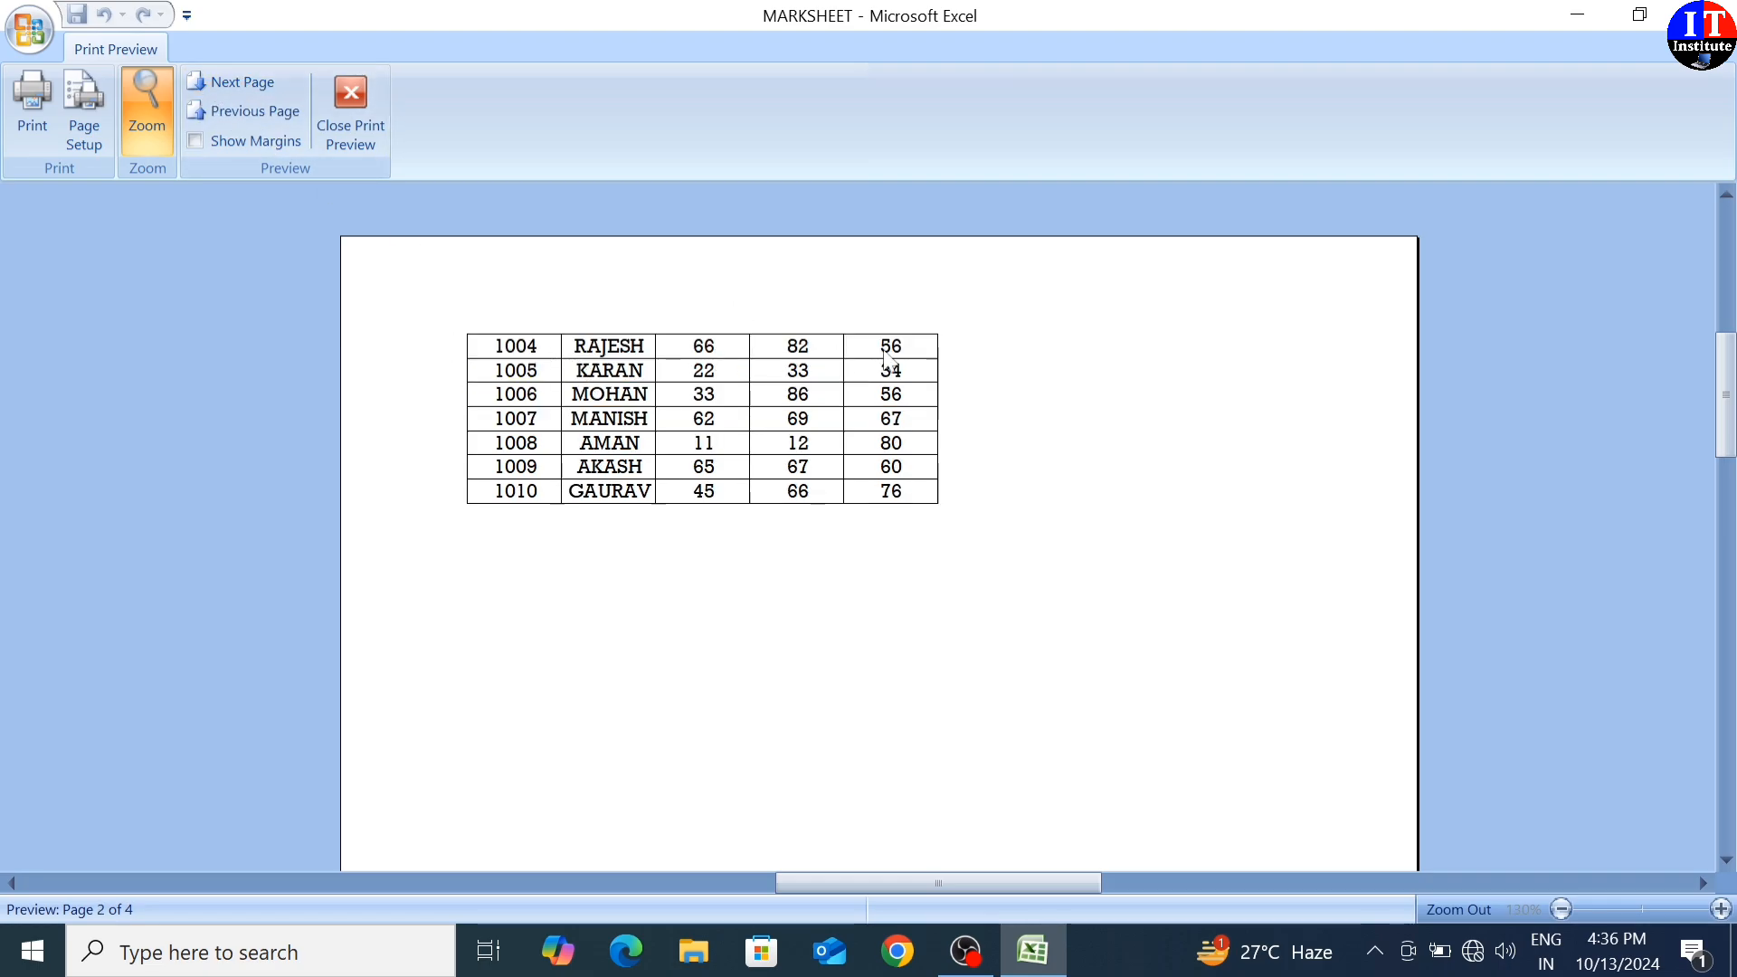
left_click(225, 83)
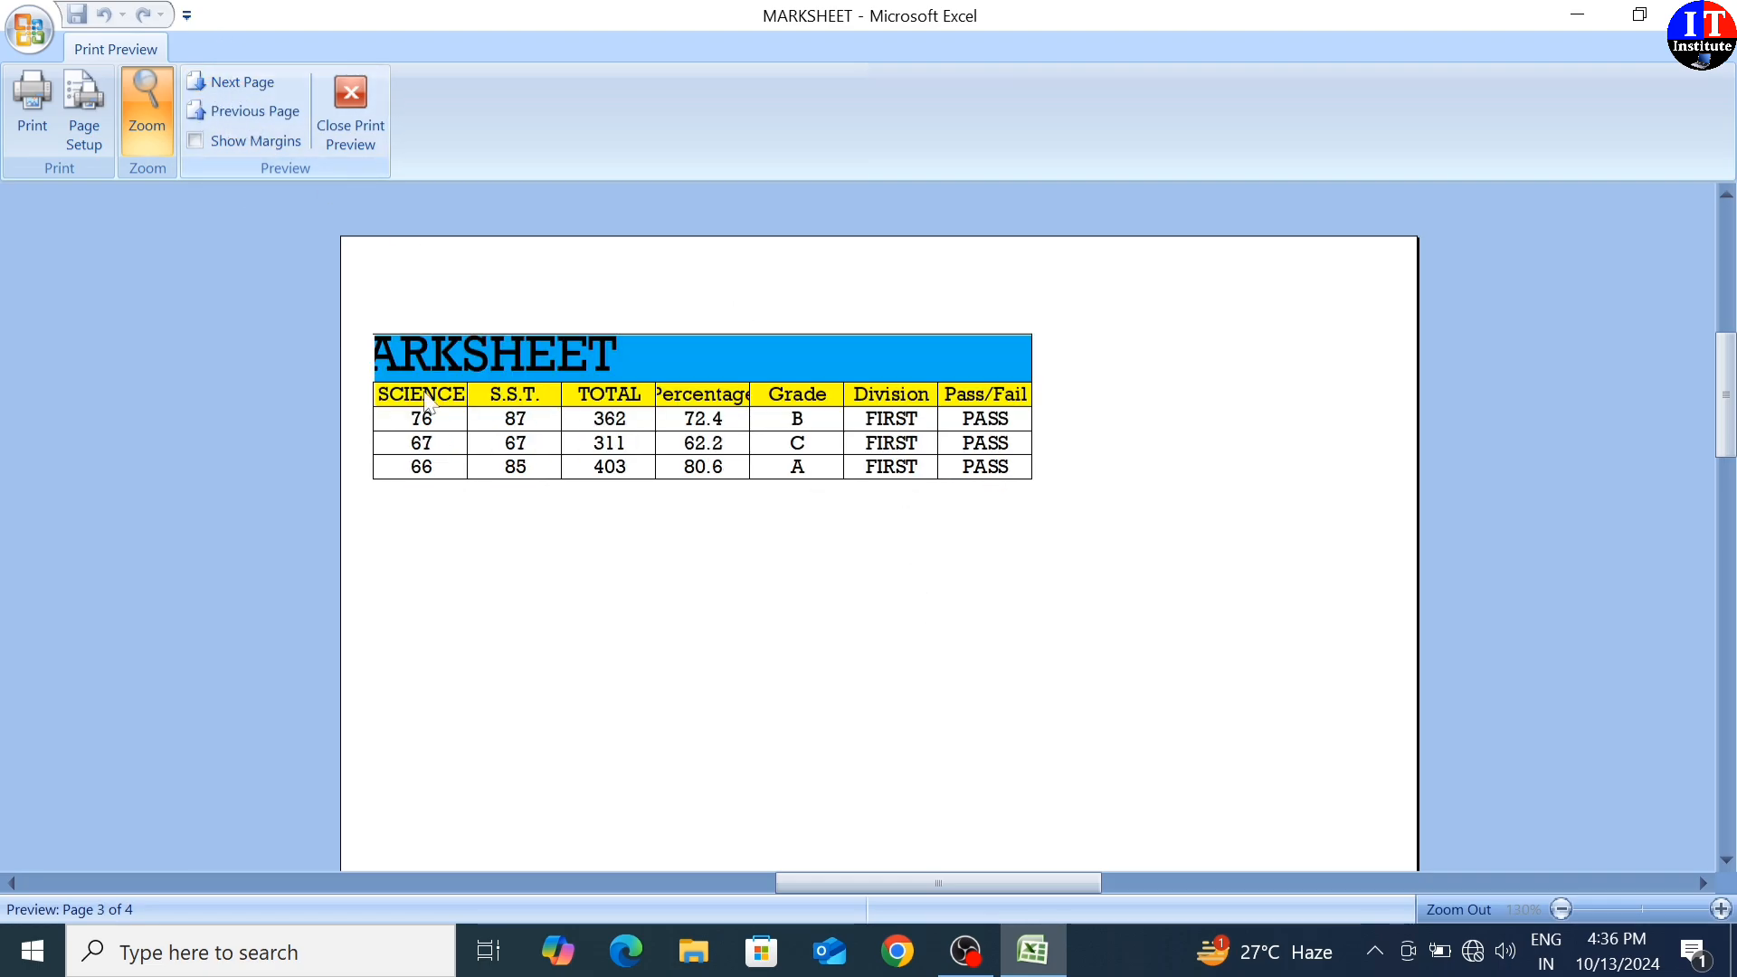
left_click(237, 81)
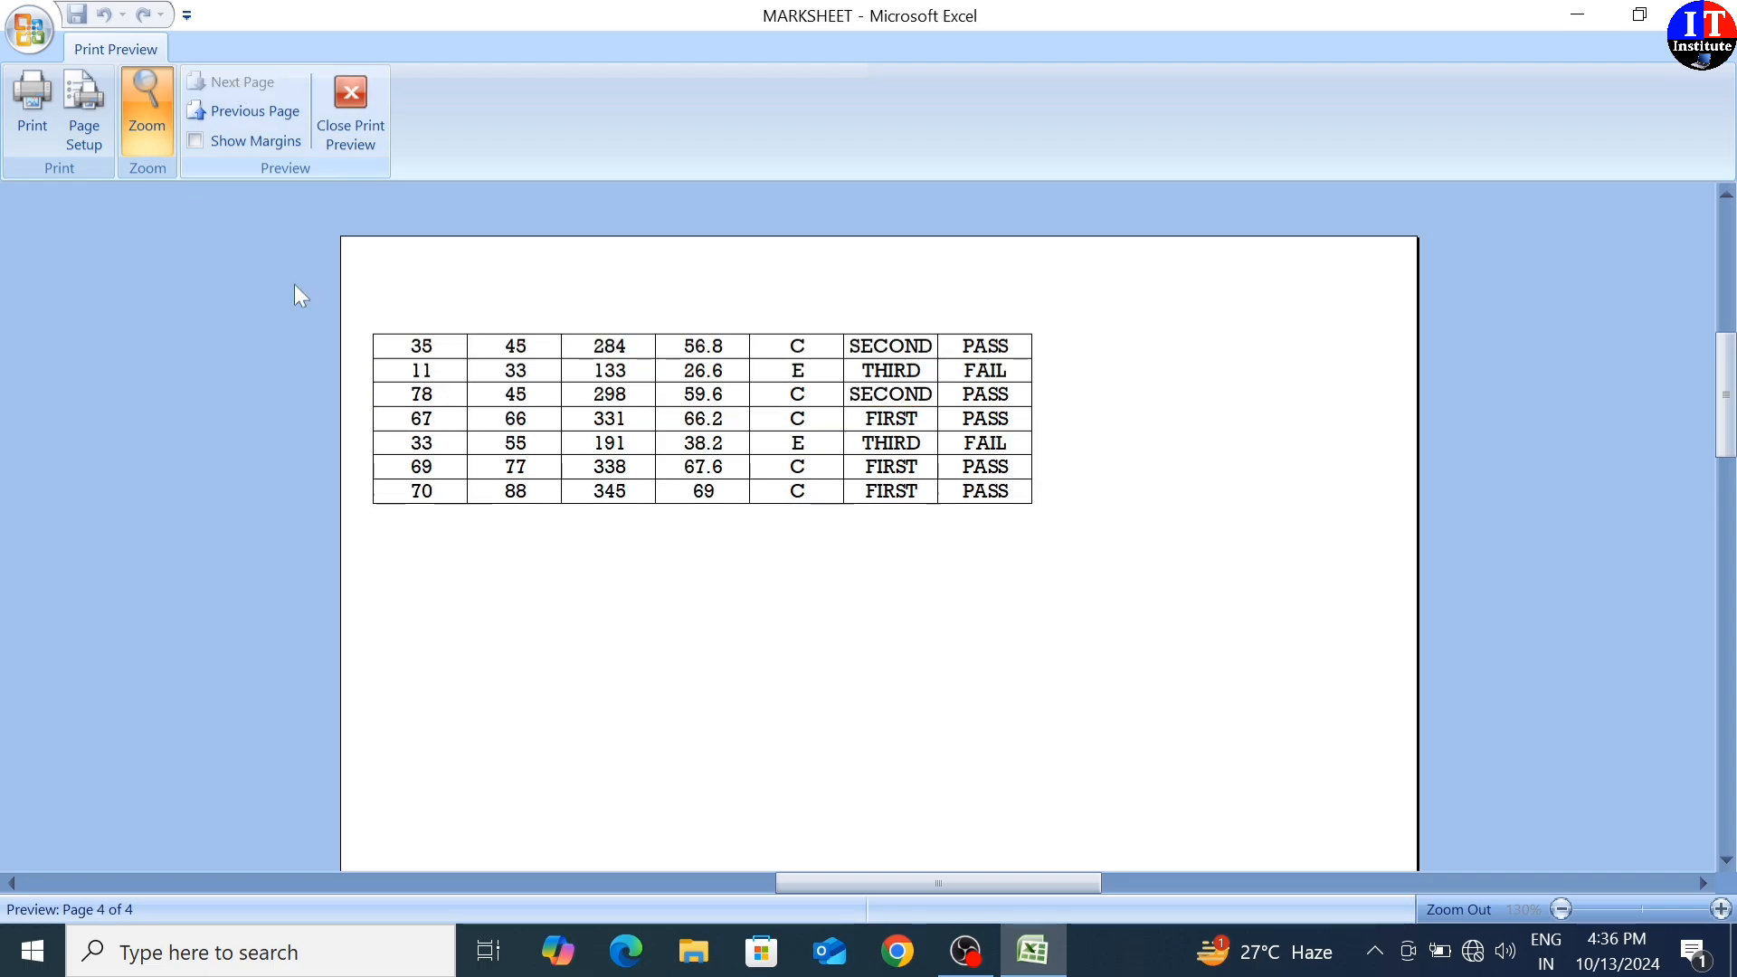
left_click(351, 105)
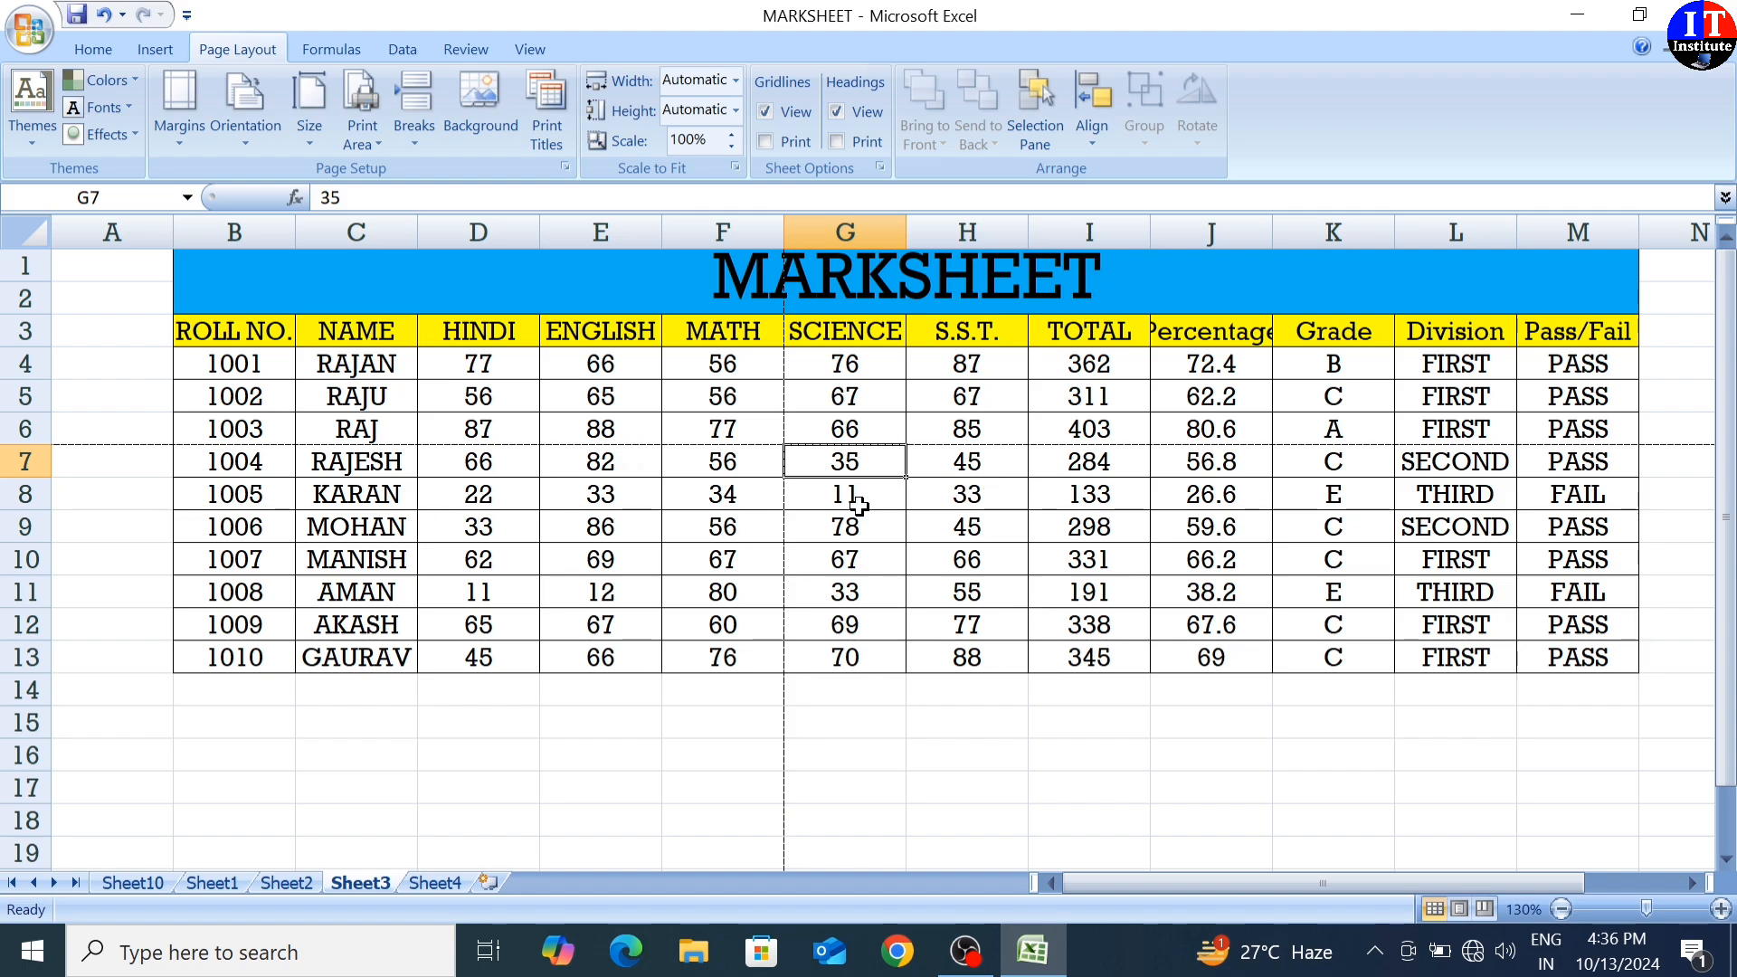
- Remove the page break at cell G7 and select cell G9
left_click(419, 136)
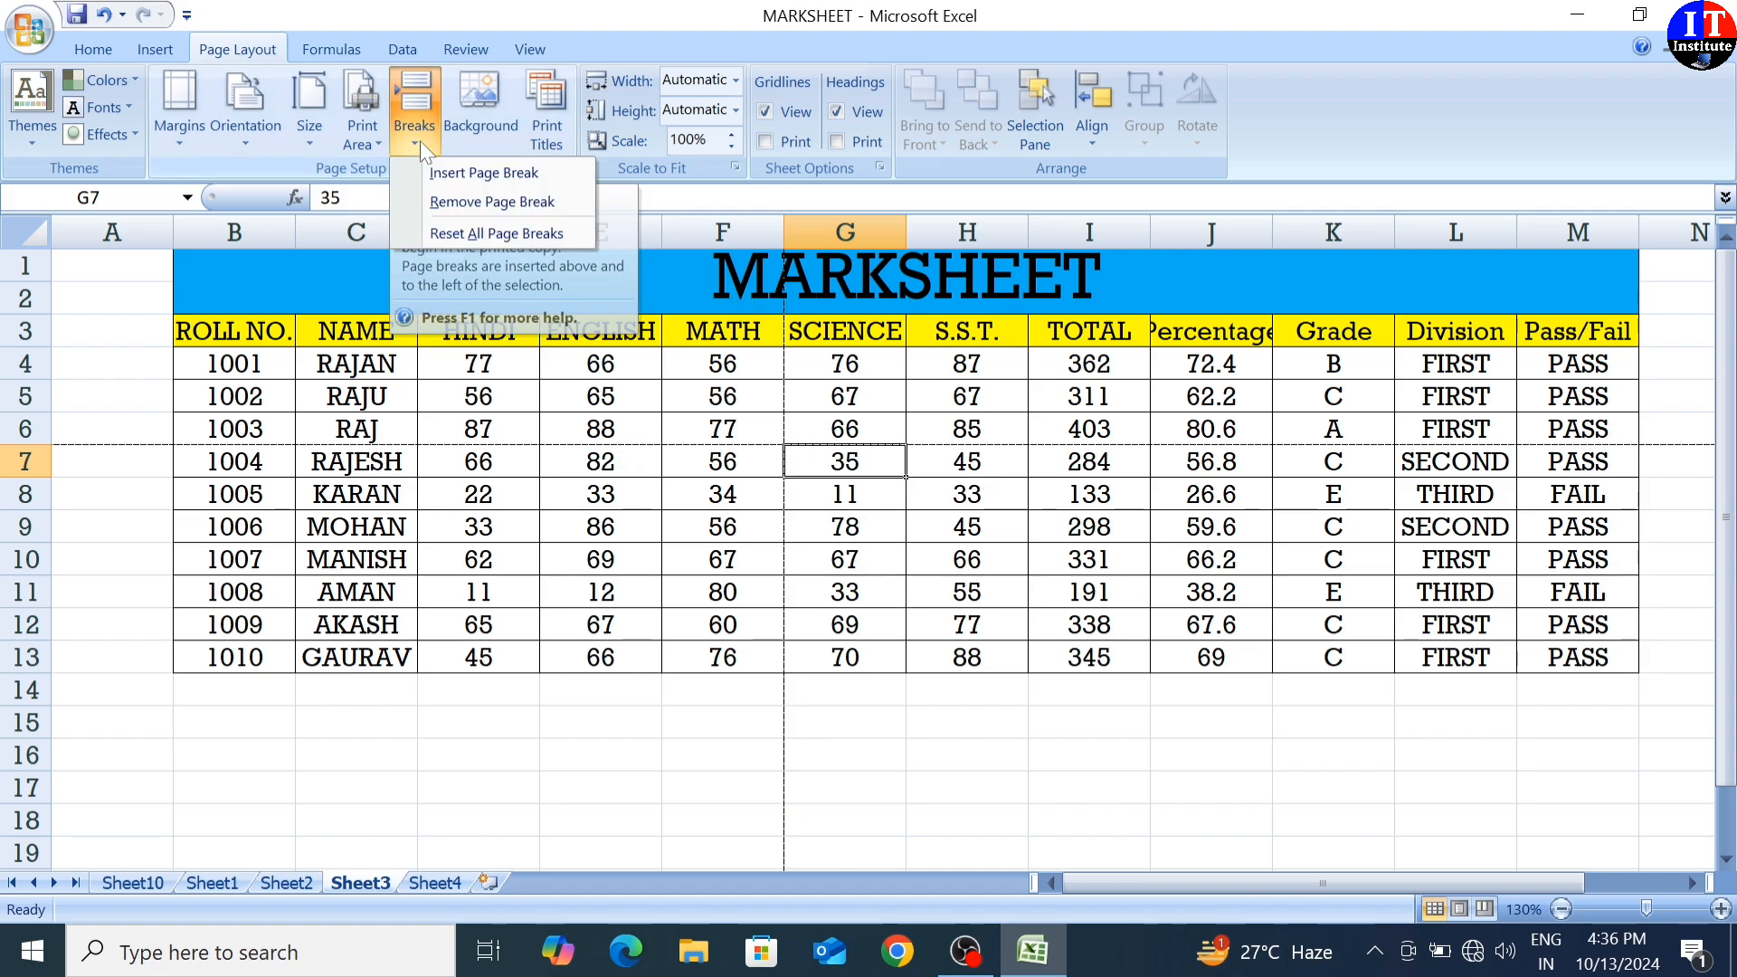
left_click(464, 204)
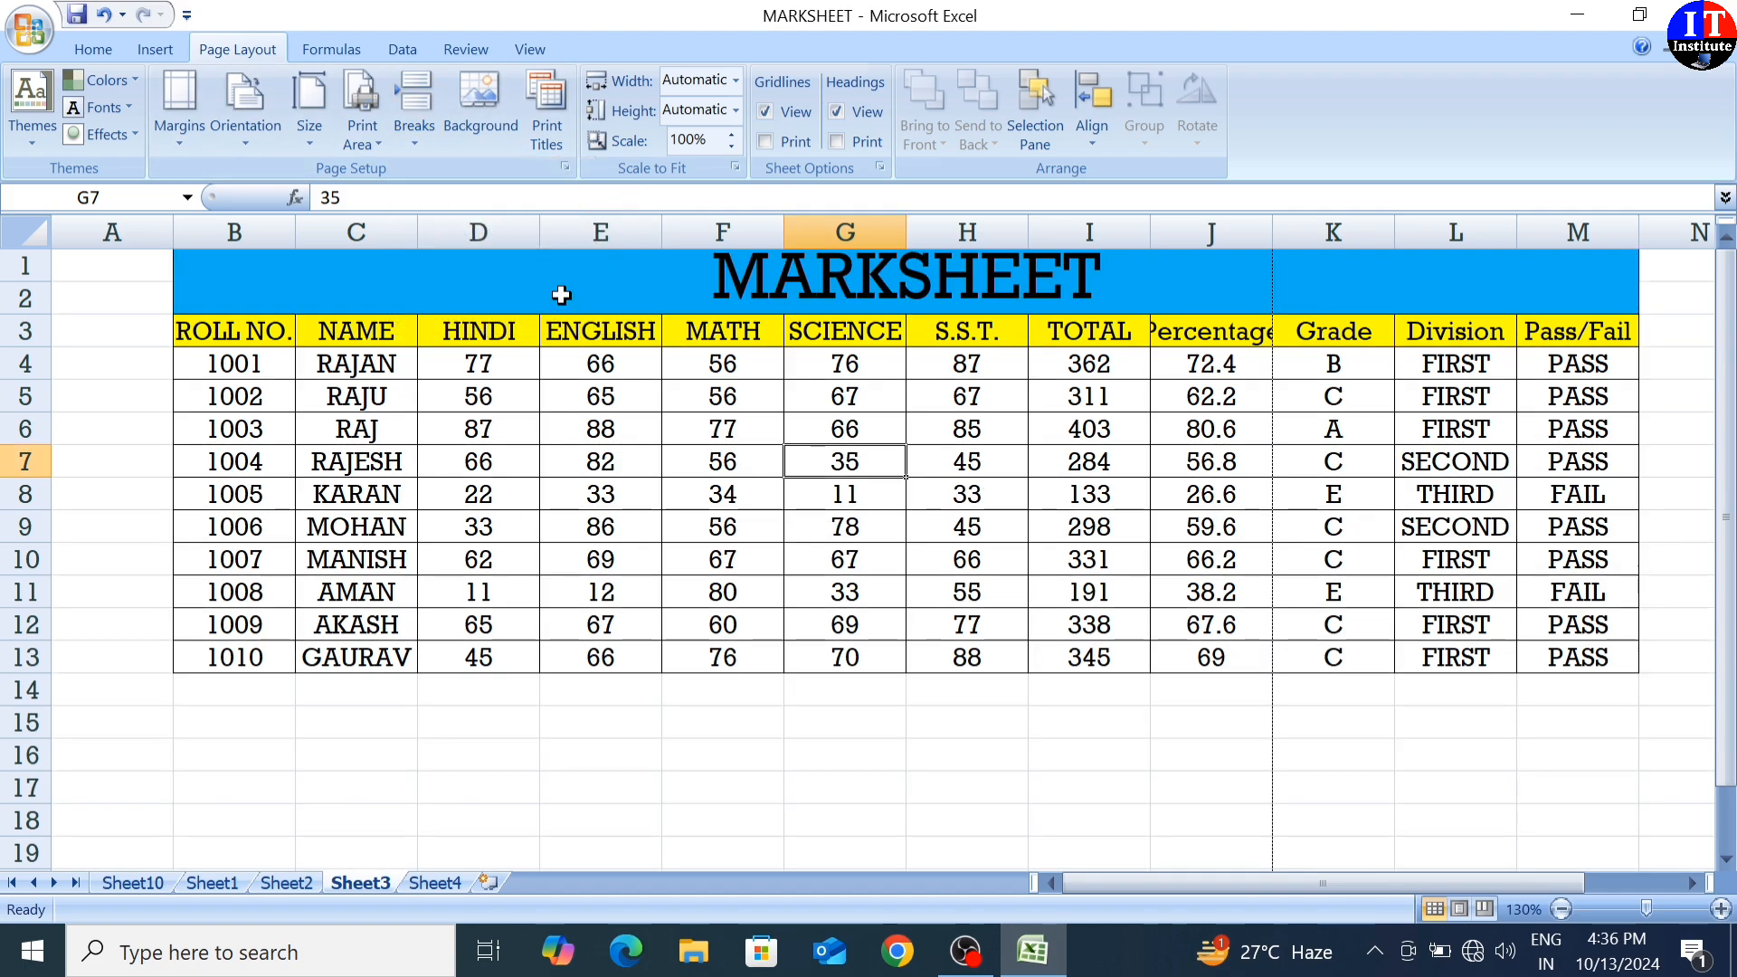
left_click(820, 513)
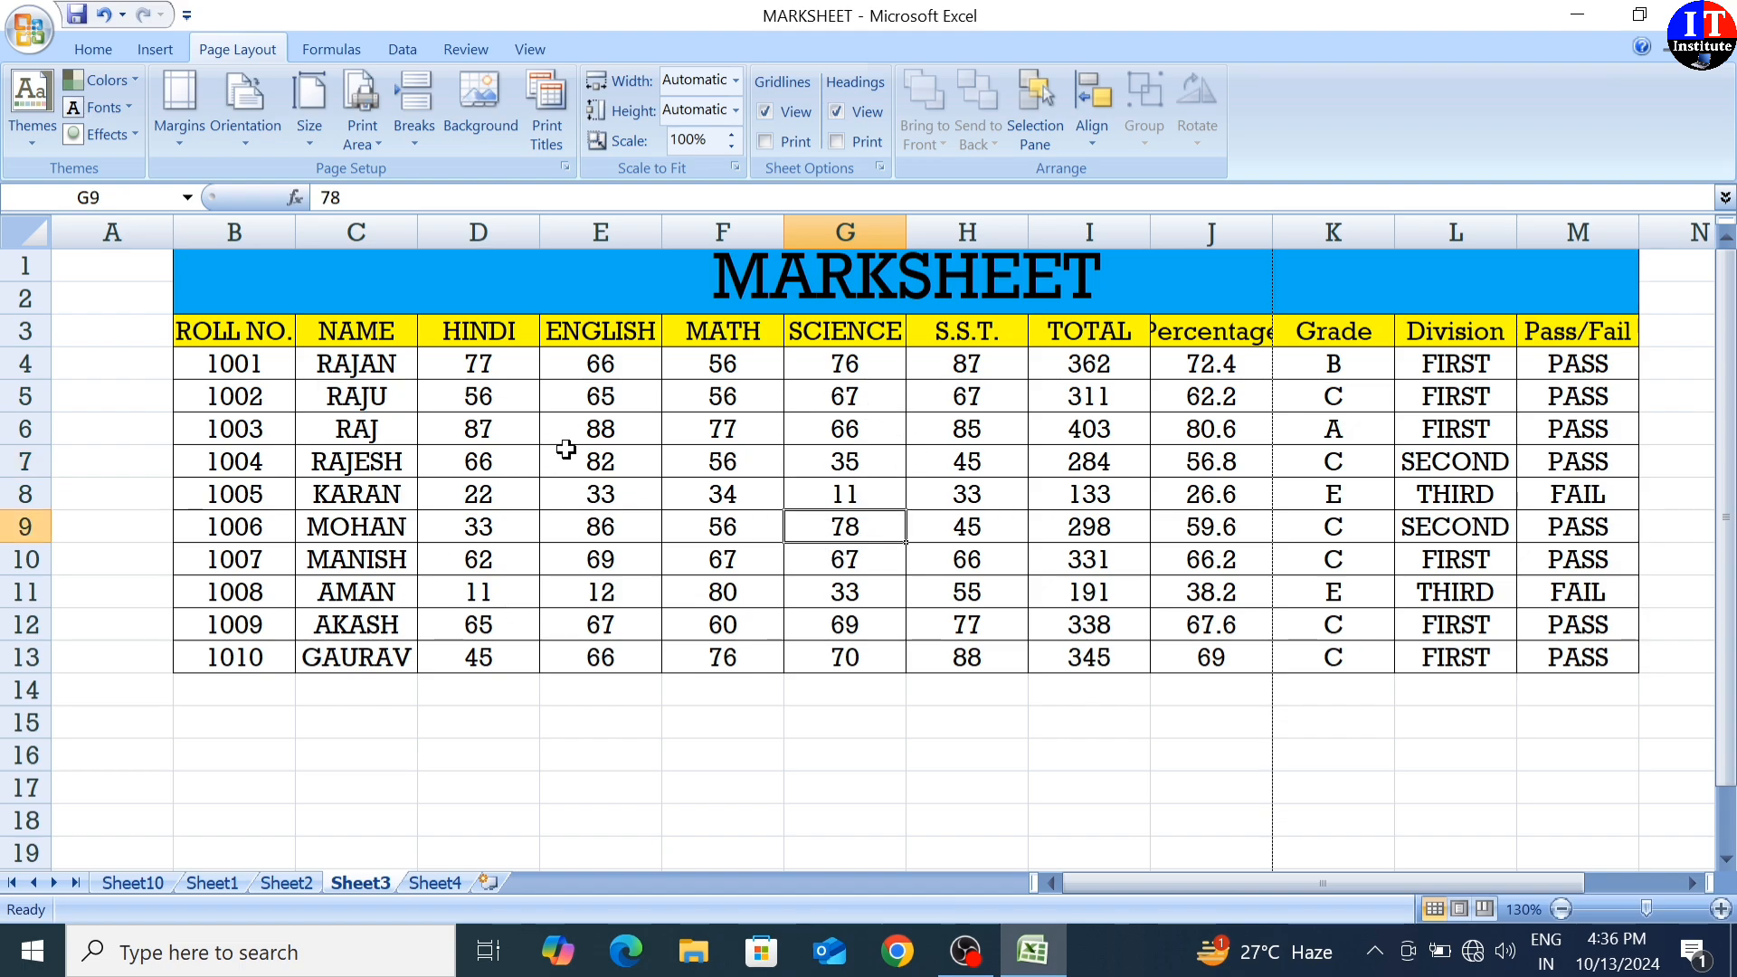
- Set the download (3) picture from Local Disk (E:) as the sheet background, look it over and delete that background
left_click(474, 118)
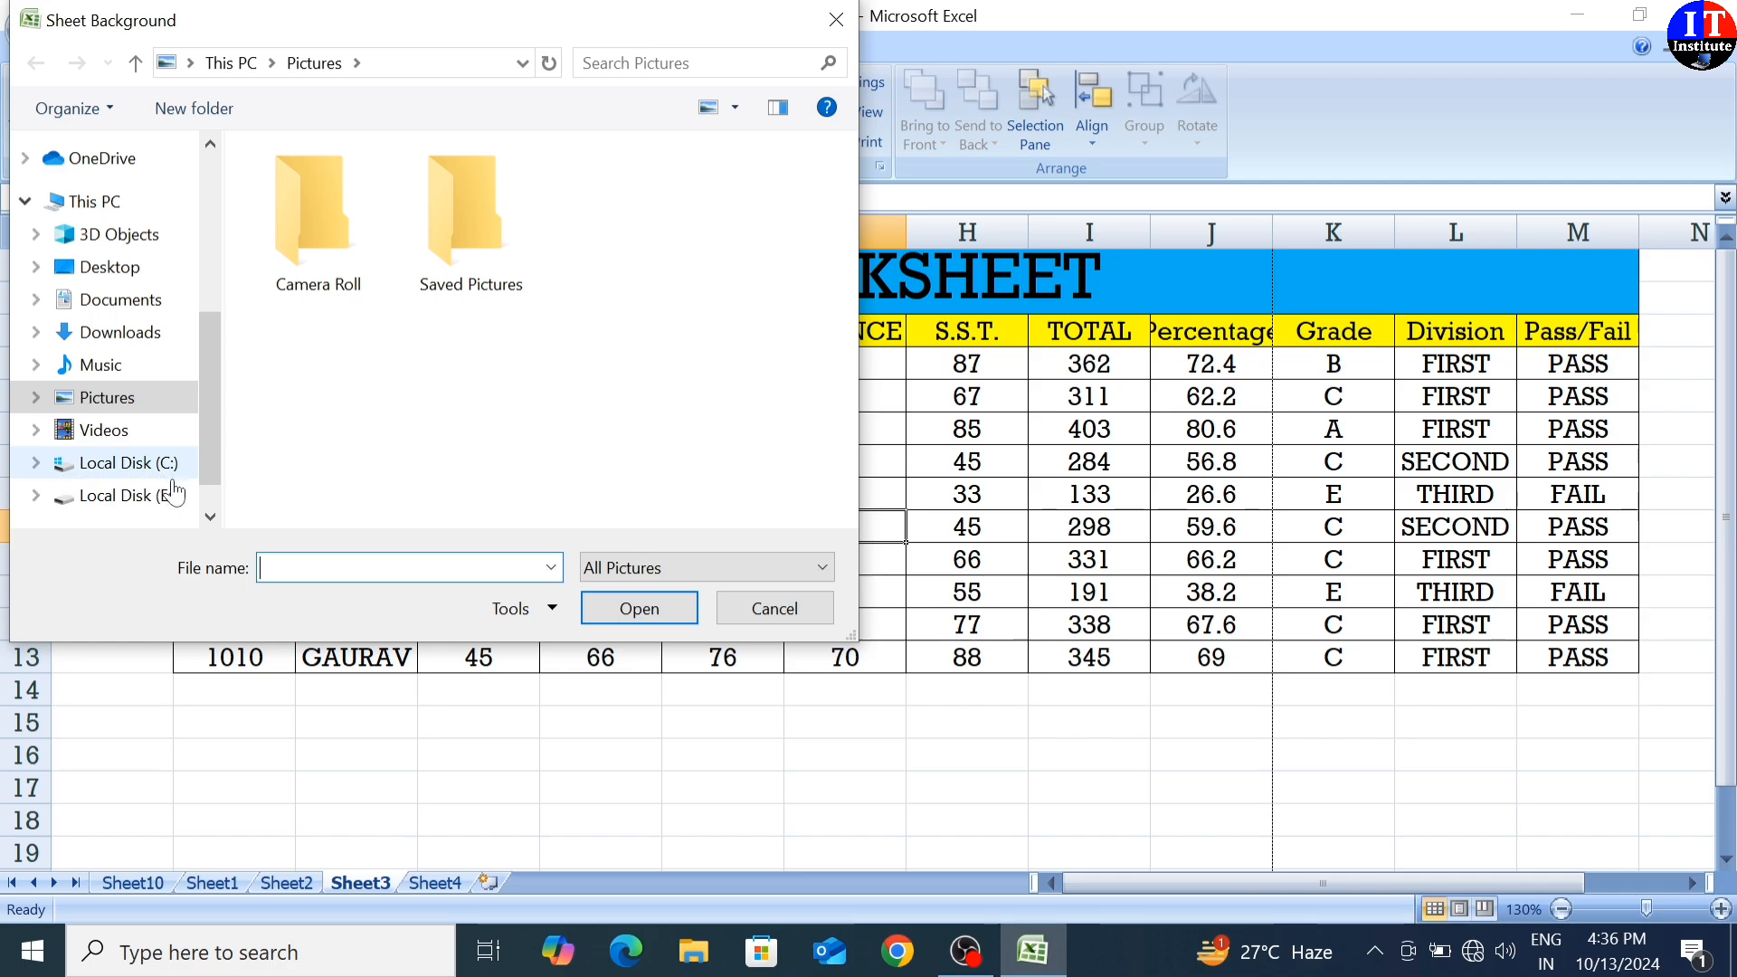
left_click(175, 493)
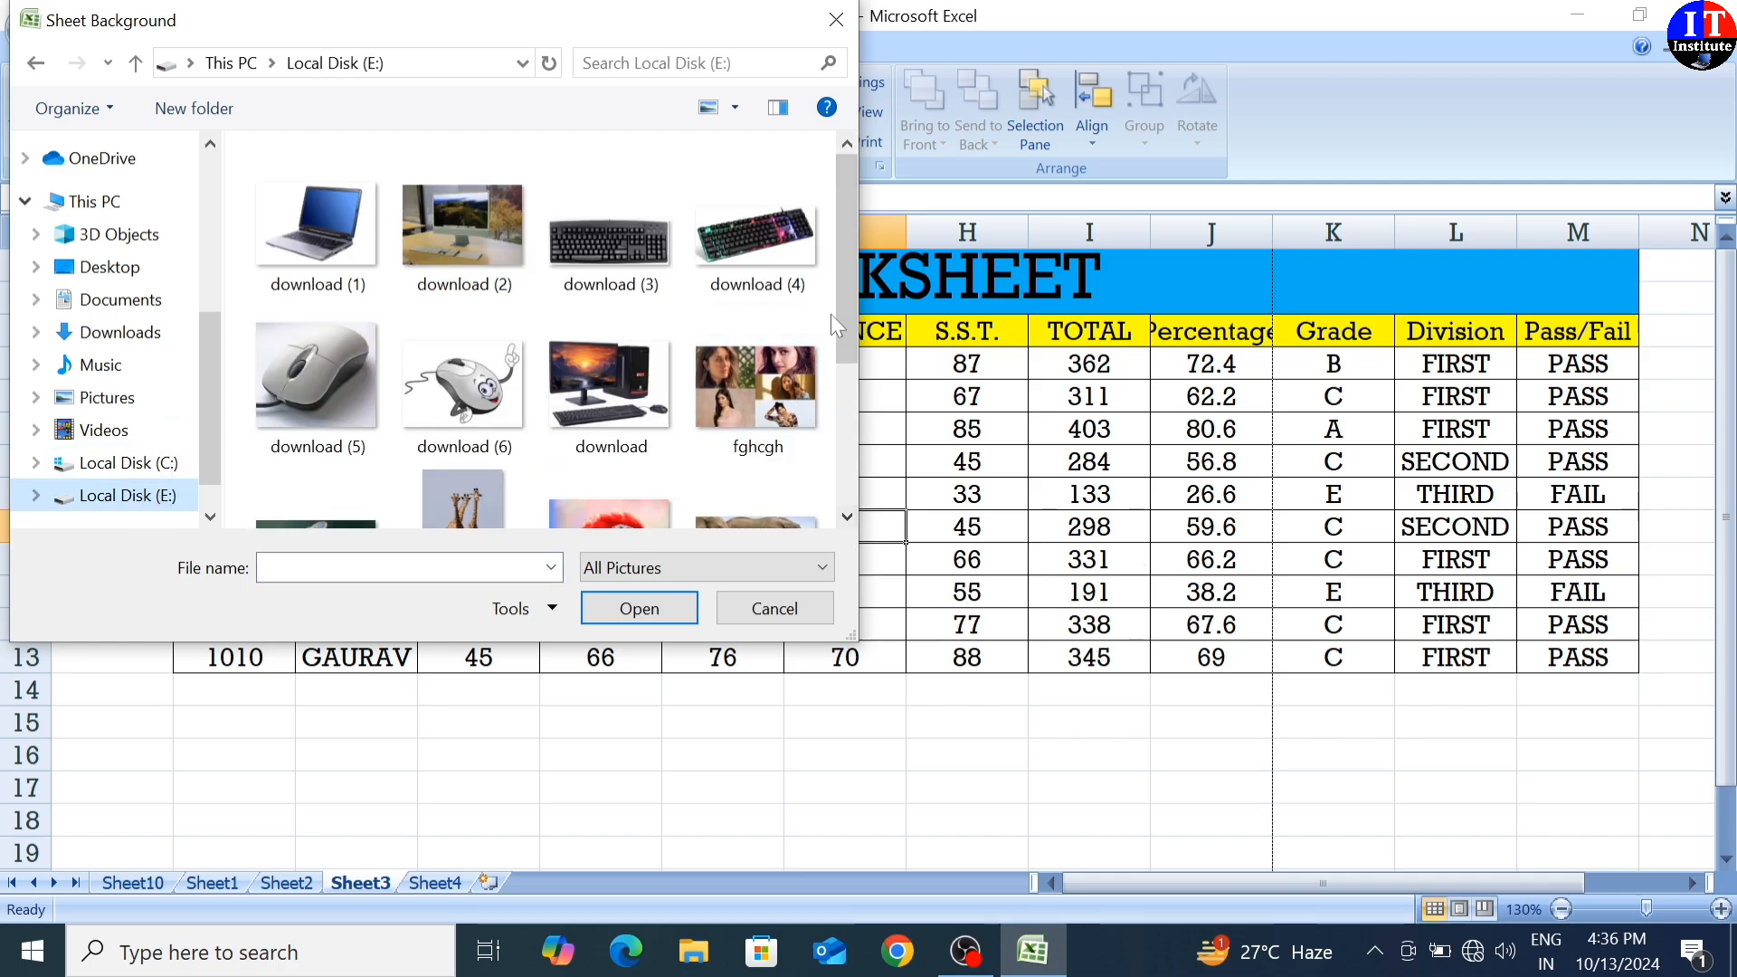
mouse_move(848, 313)
left_mouse_down()
mouse_move(846, 398)
mouse_move(849, 322)
left_mouse_up()
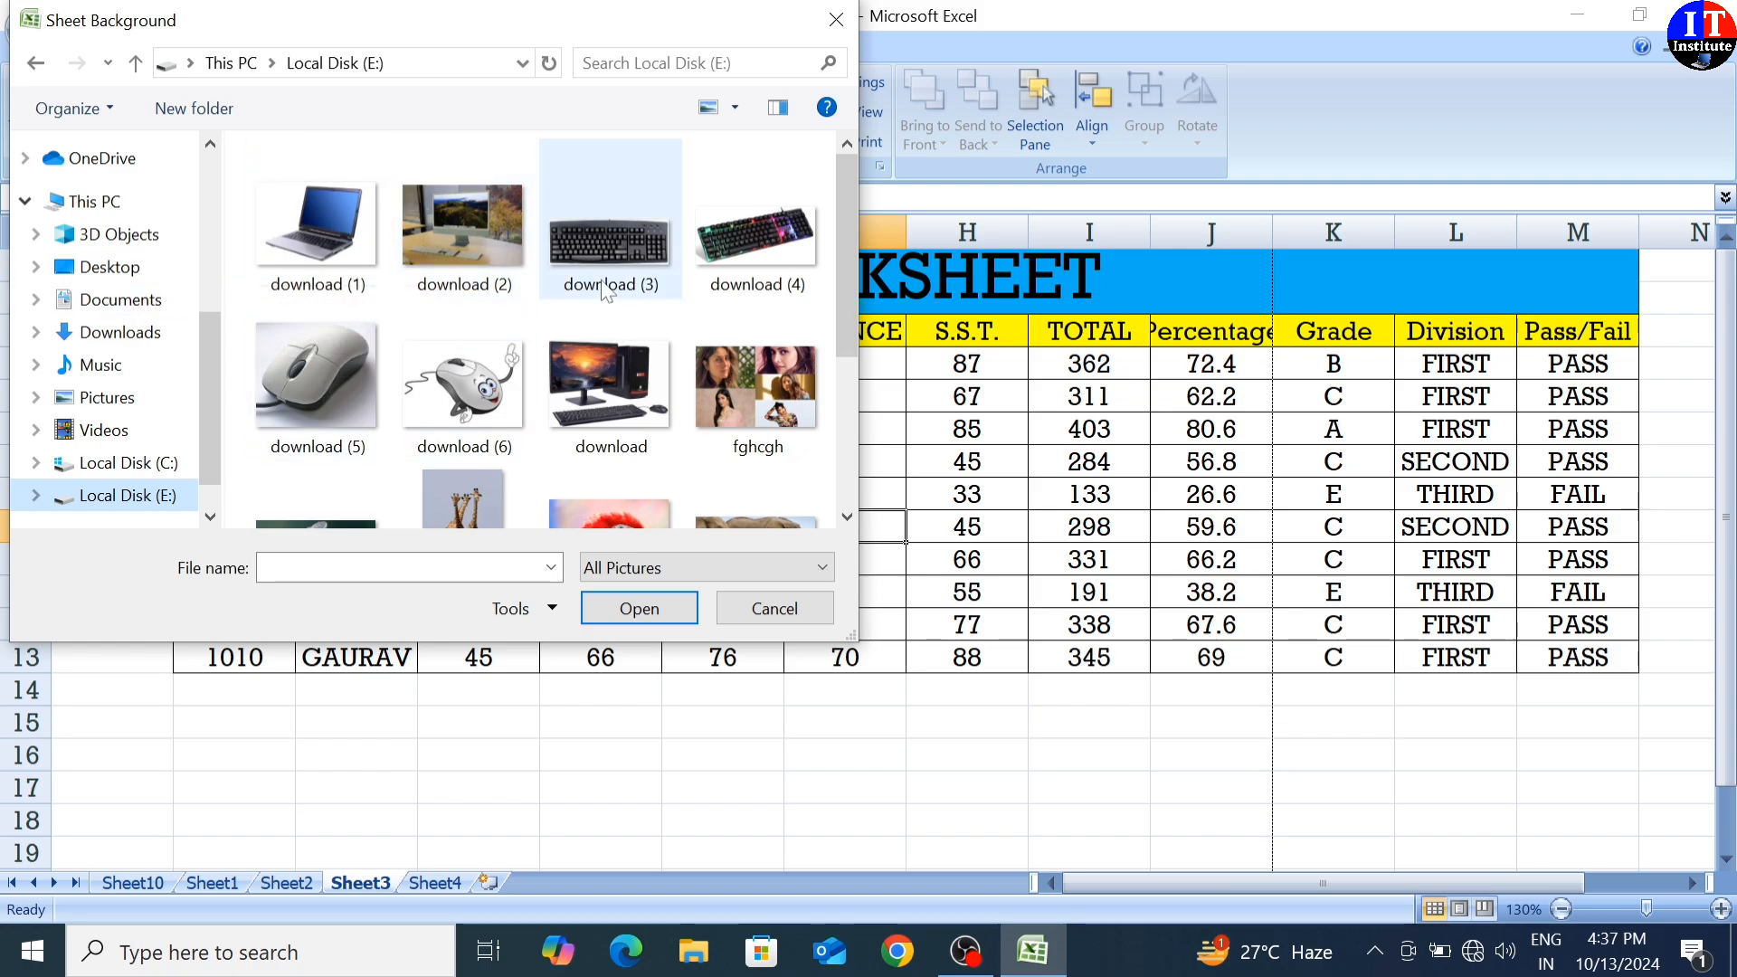
left_click(609, 240)
left_click(600, 614)
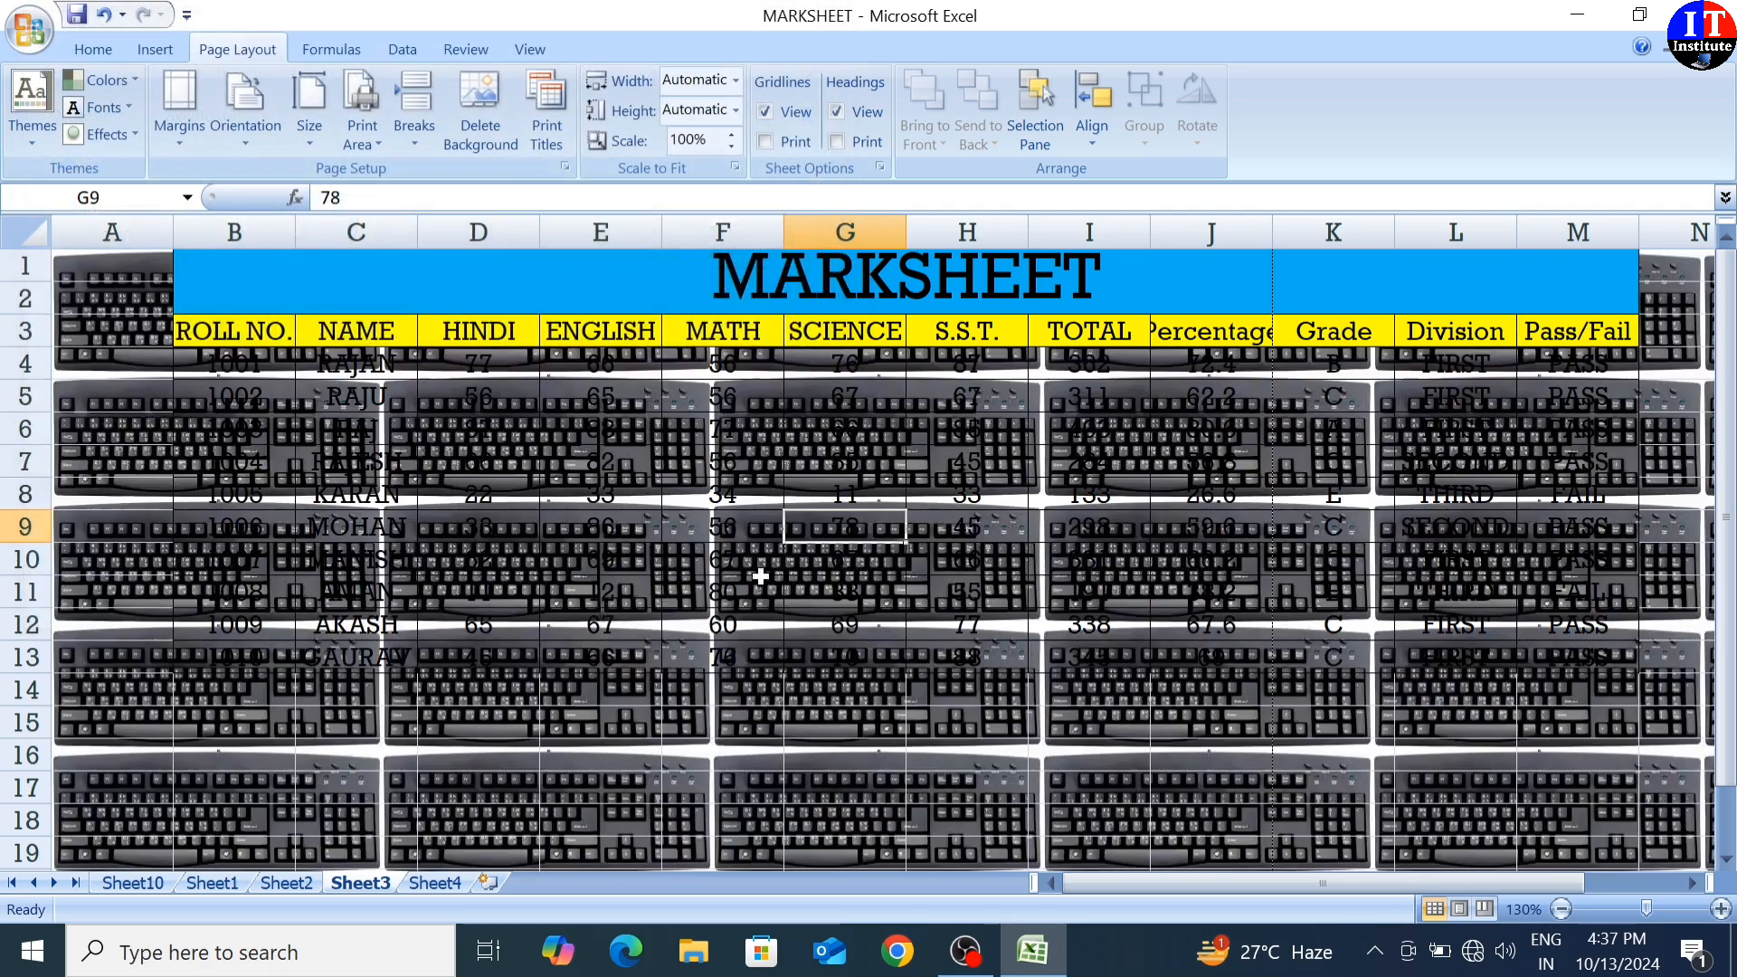
scroll(790, 570, "down", 2)
scroll(786, 577, "up", 1)
scroll(786, 577, "up", 1)
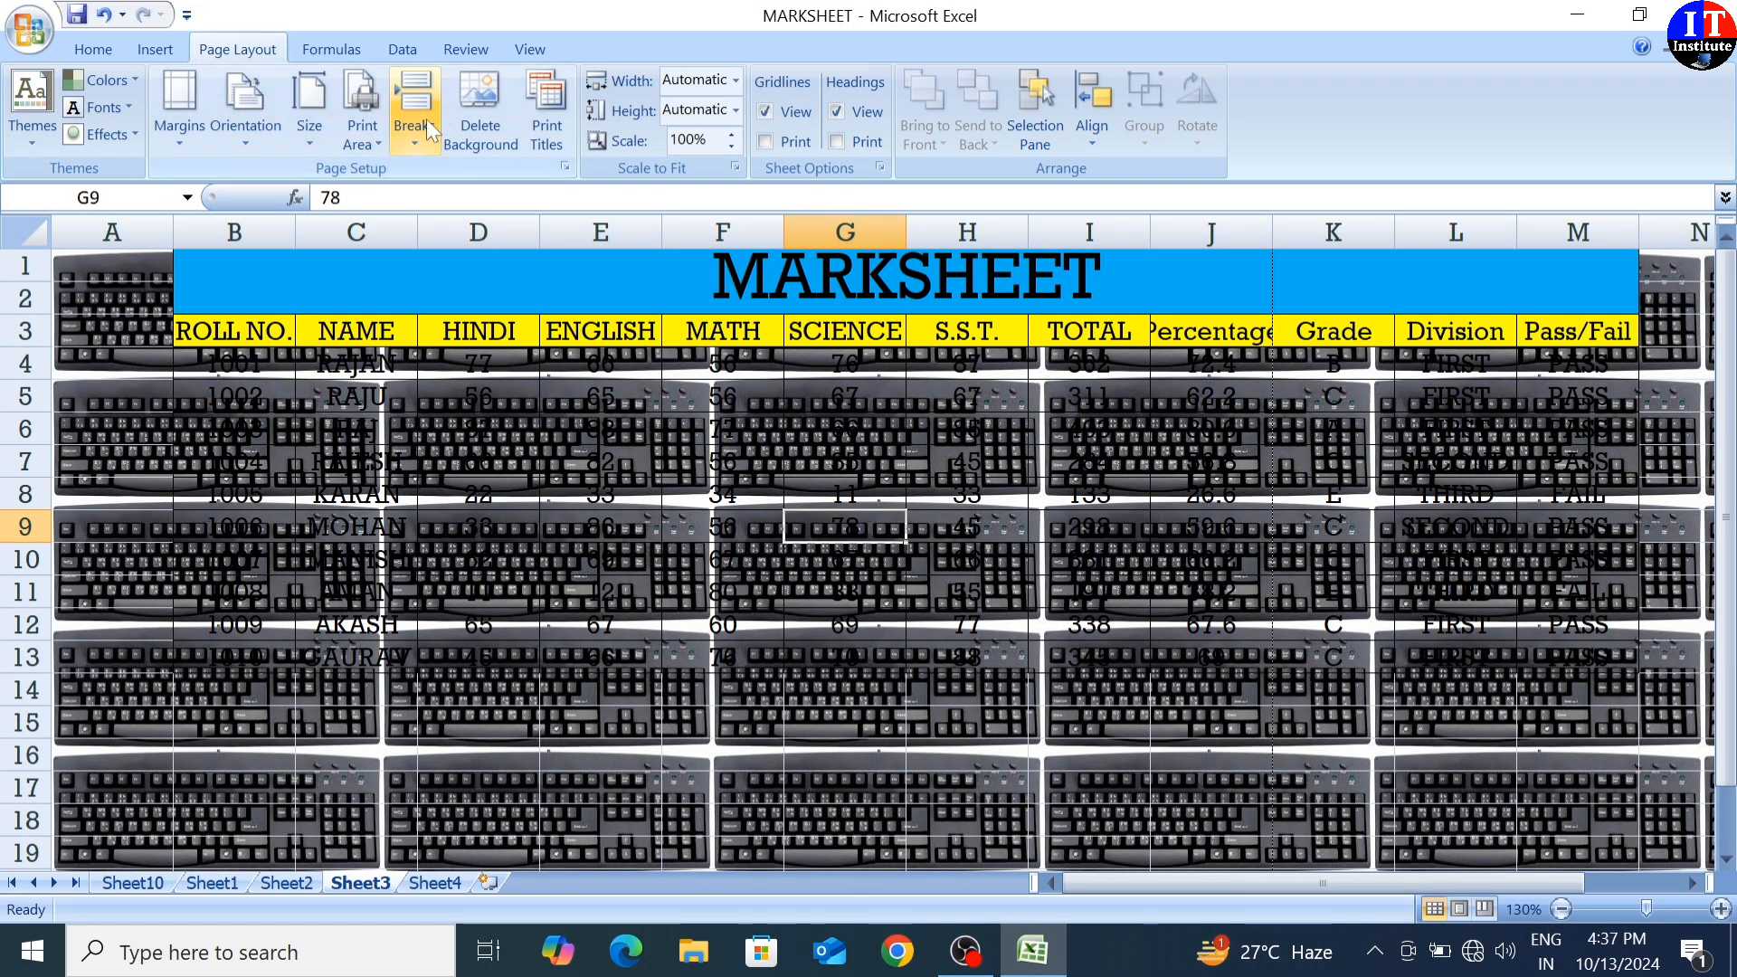
left_click(476, 138)
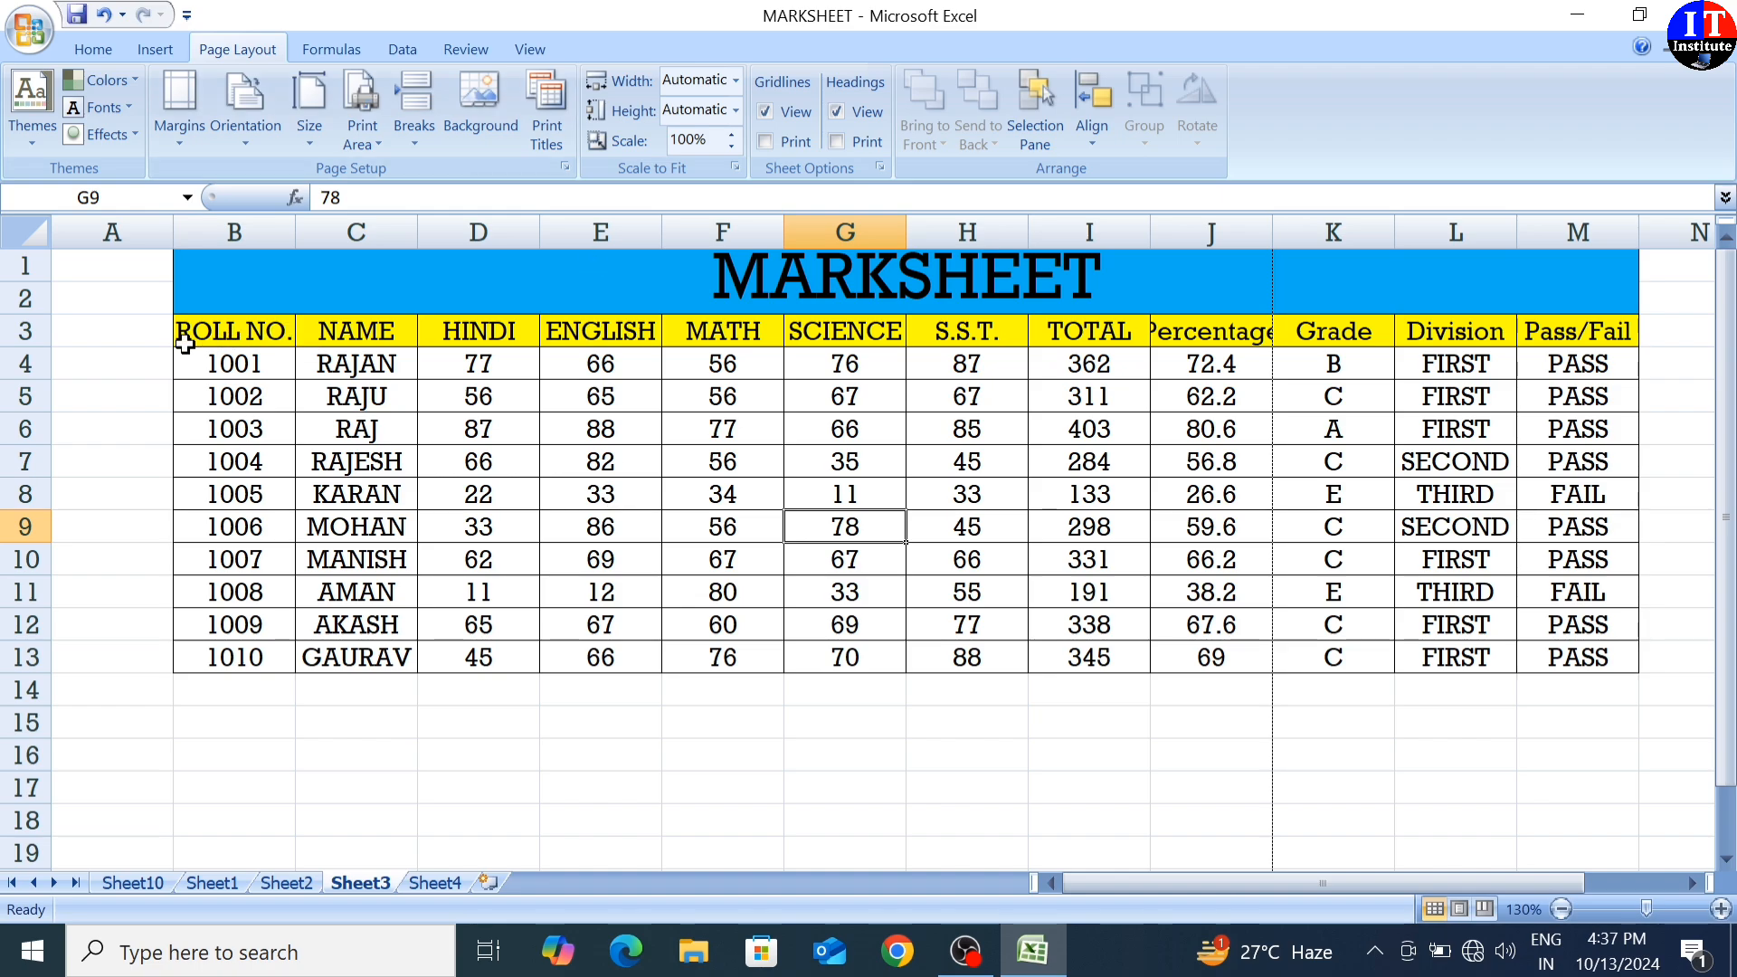
left_click(532, 122)
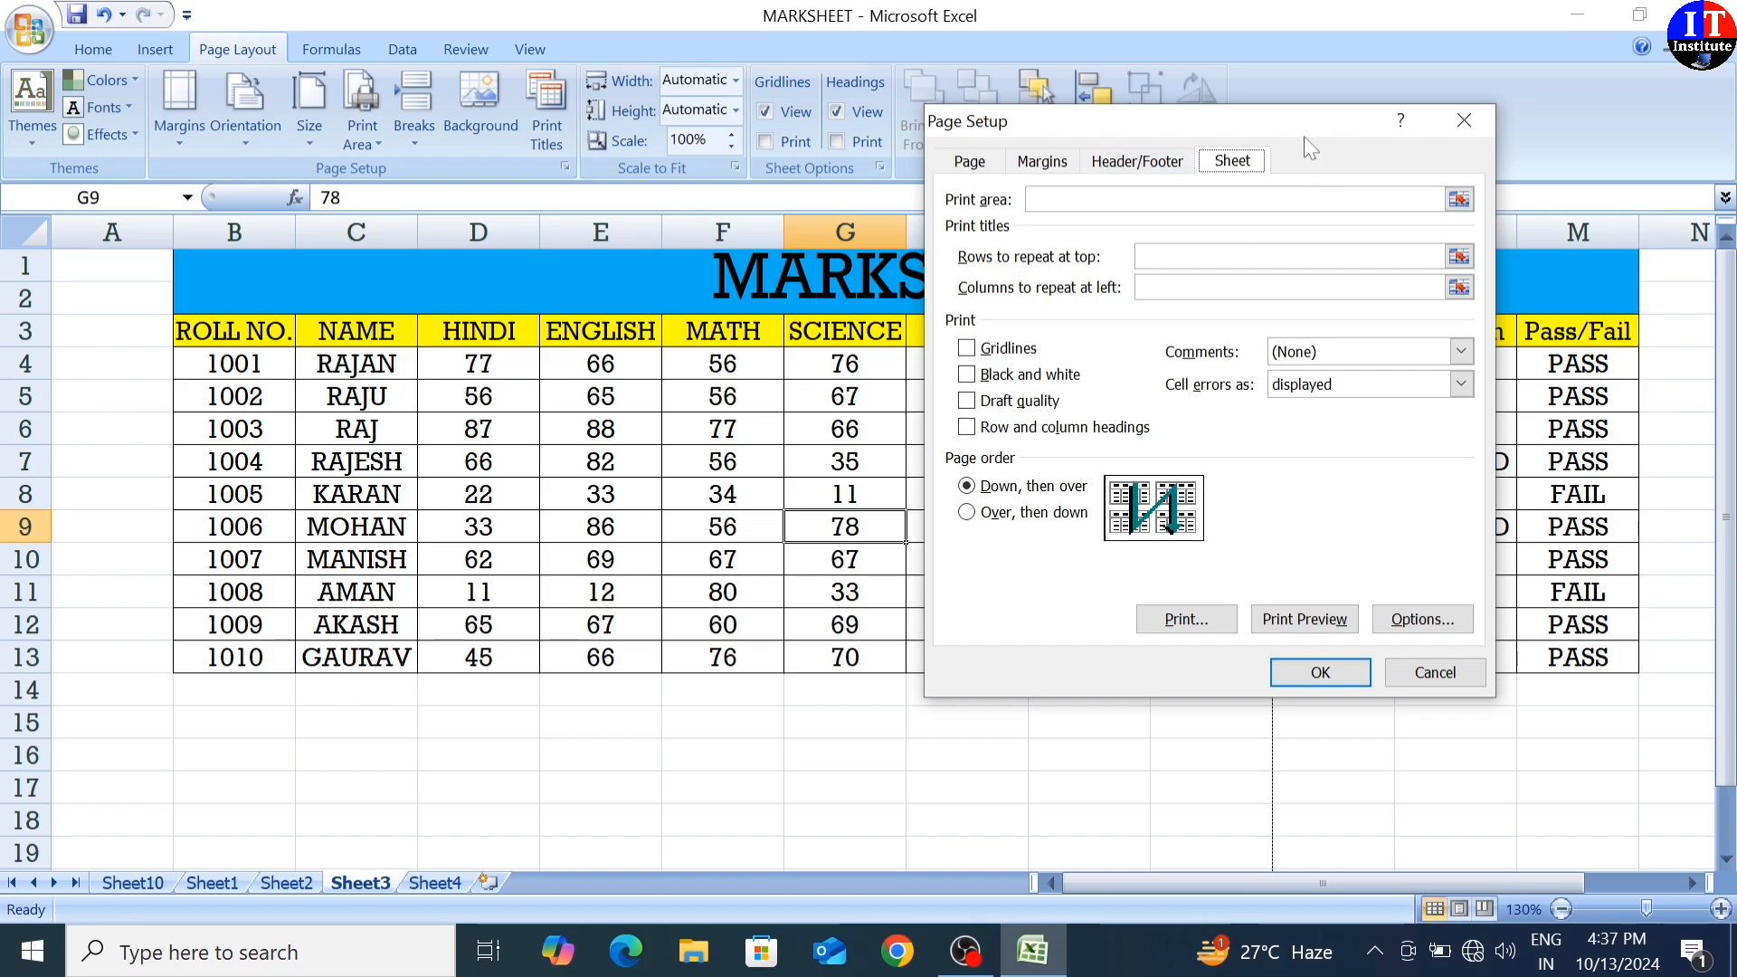
left_click_drag(1305, 136, 1105, 151)
left_click(1275, 131)
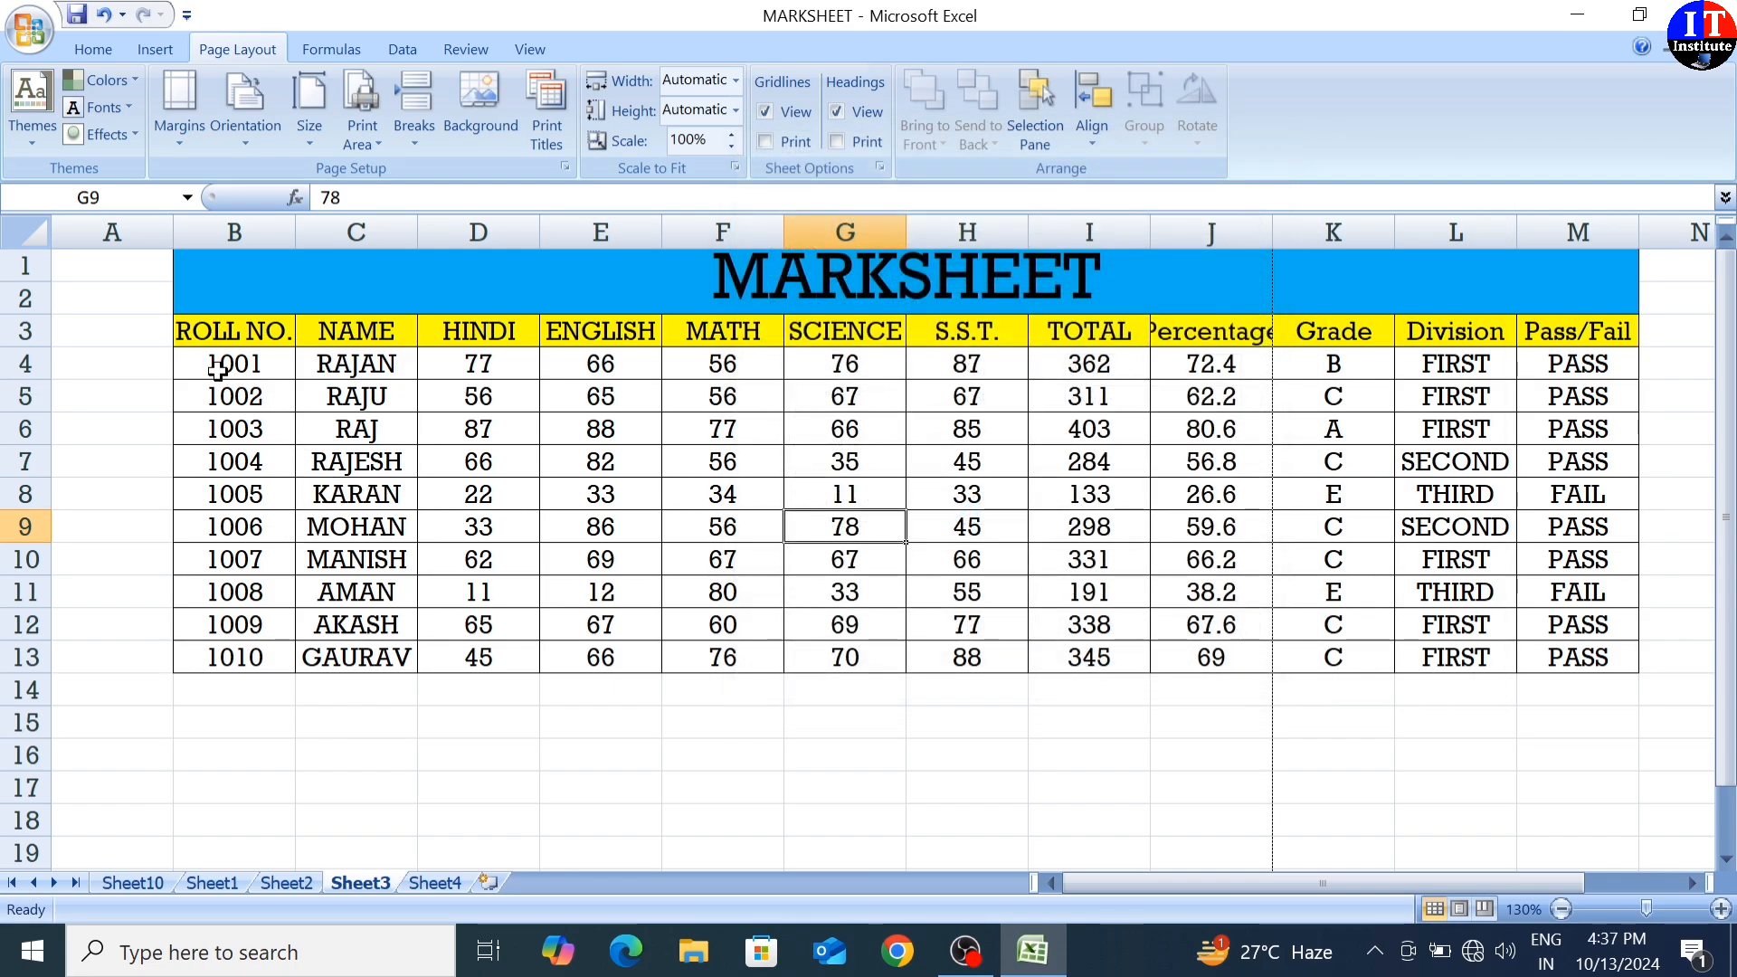
- Copy the student records in B4:M13 and paste them directly below, starting at cell B14
left_click_drag(215, 362, 1541, 654)
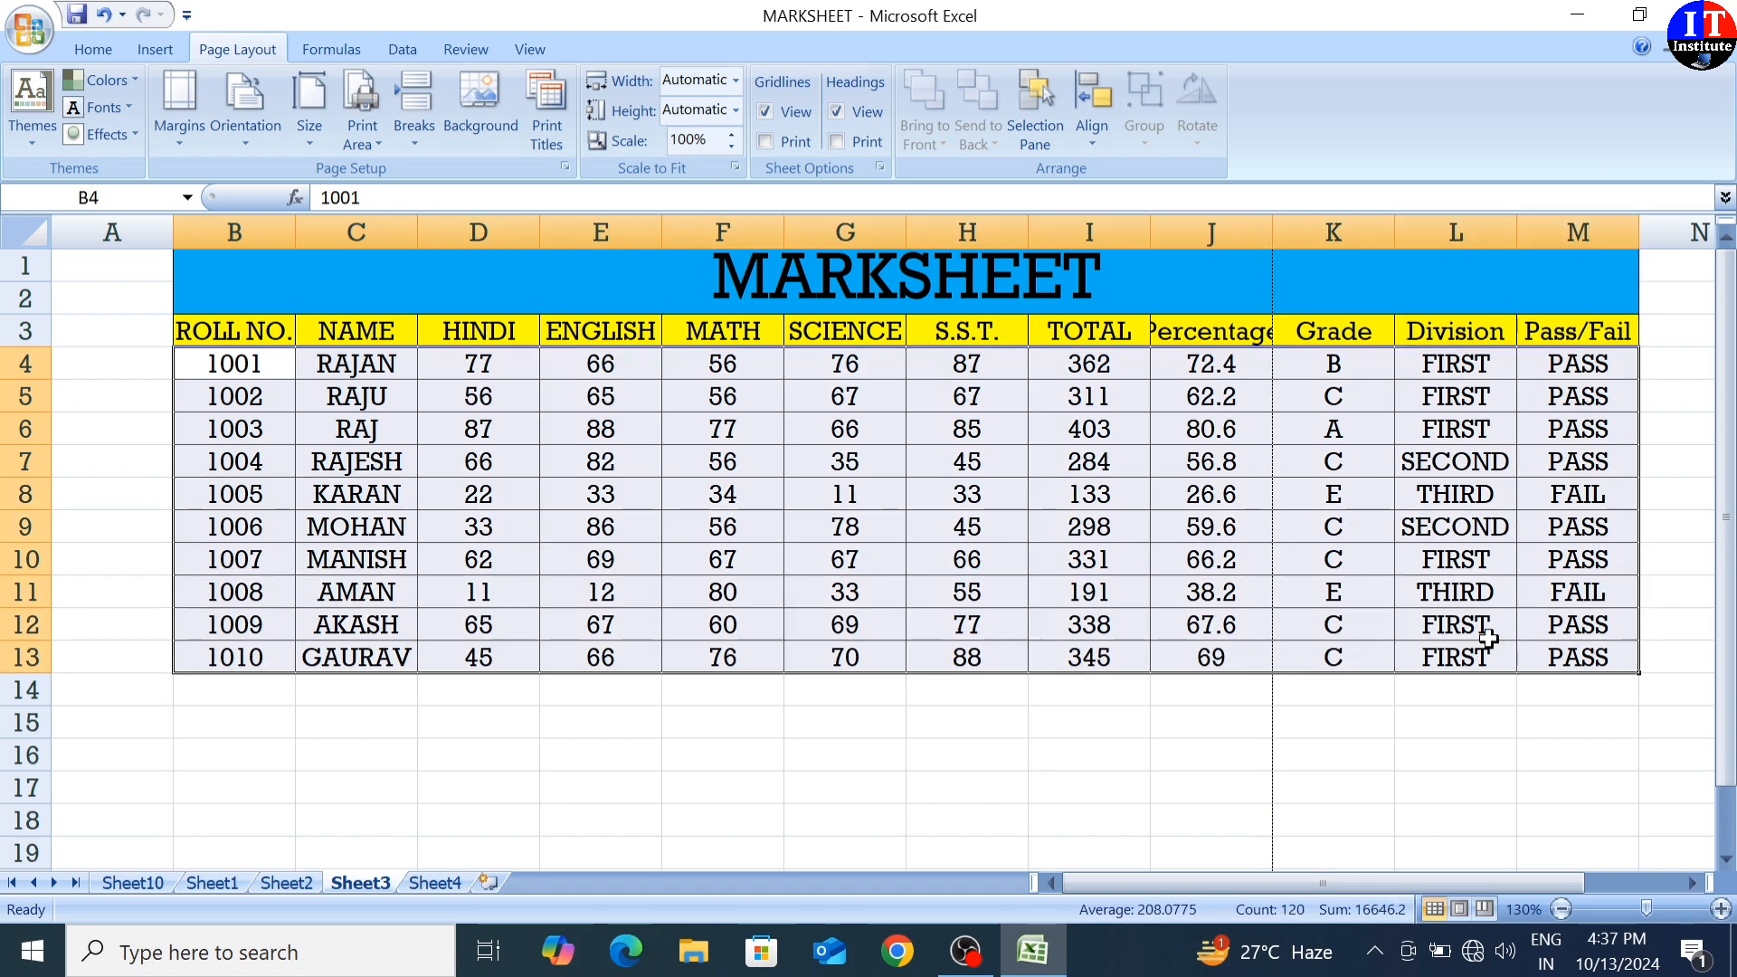
right_click(362, 426)
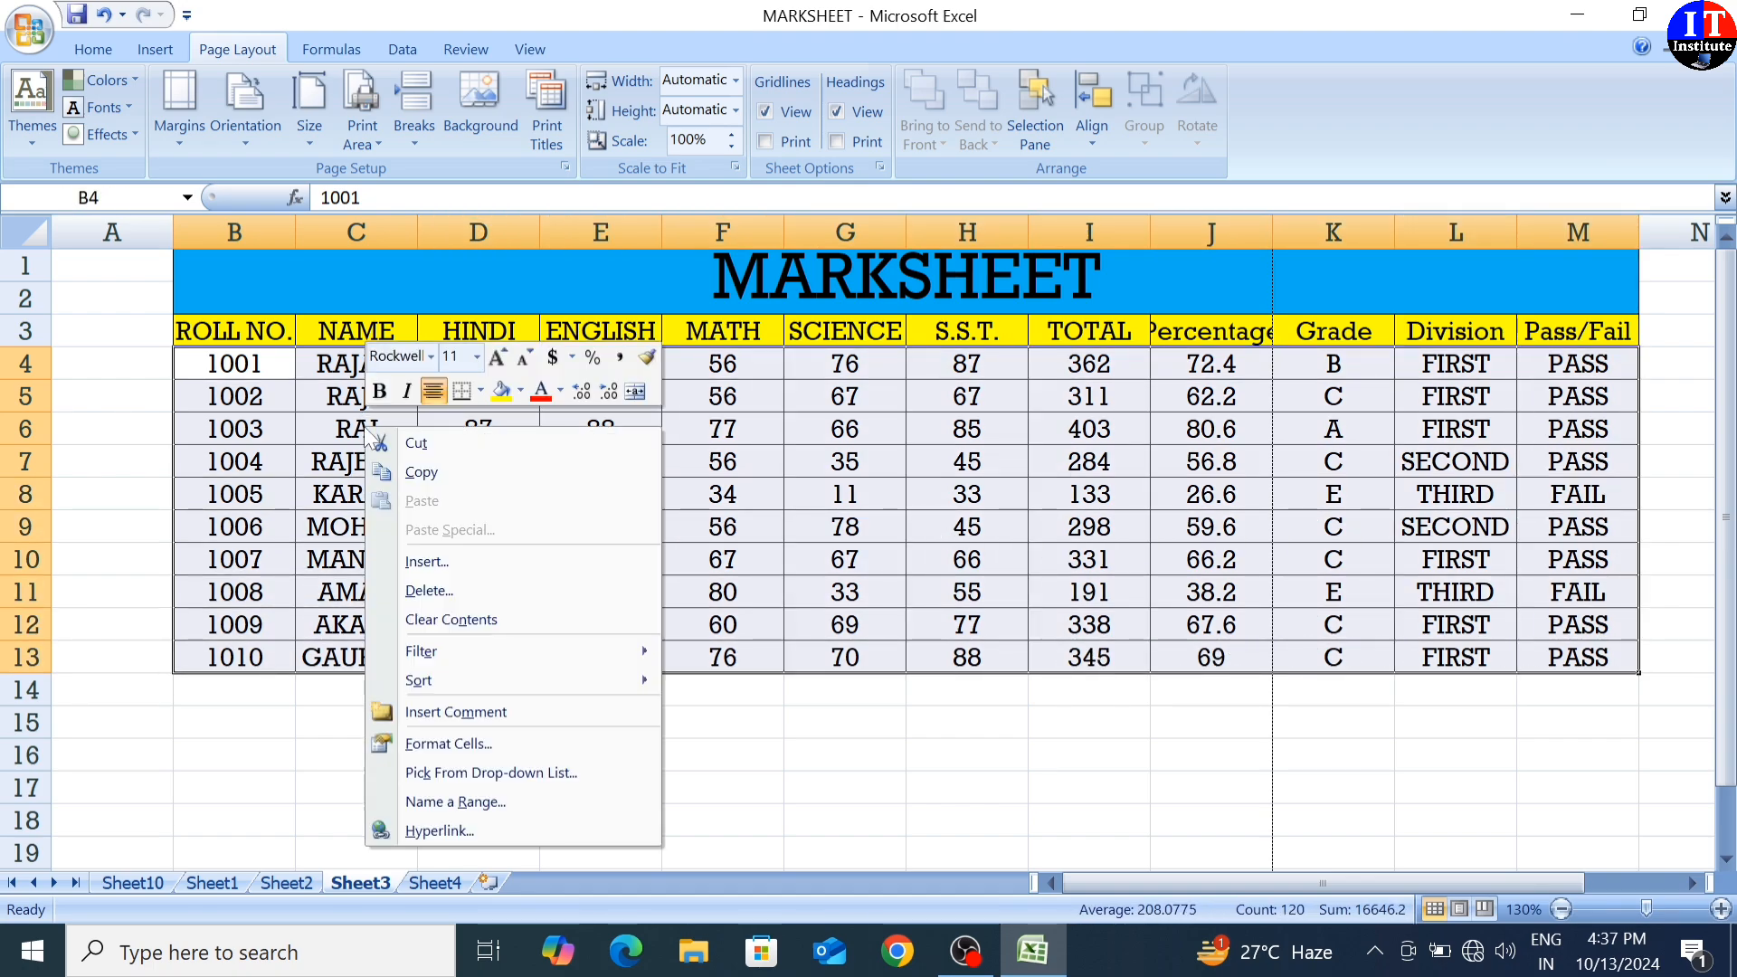
left_click(430, 480)
right_click(208, 692)
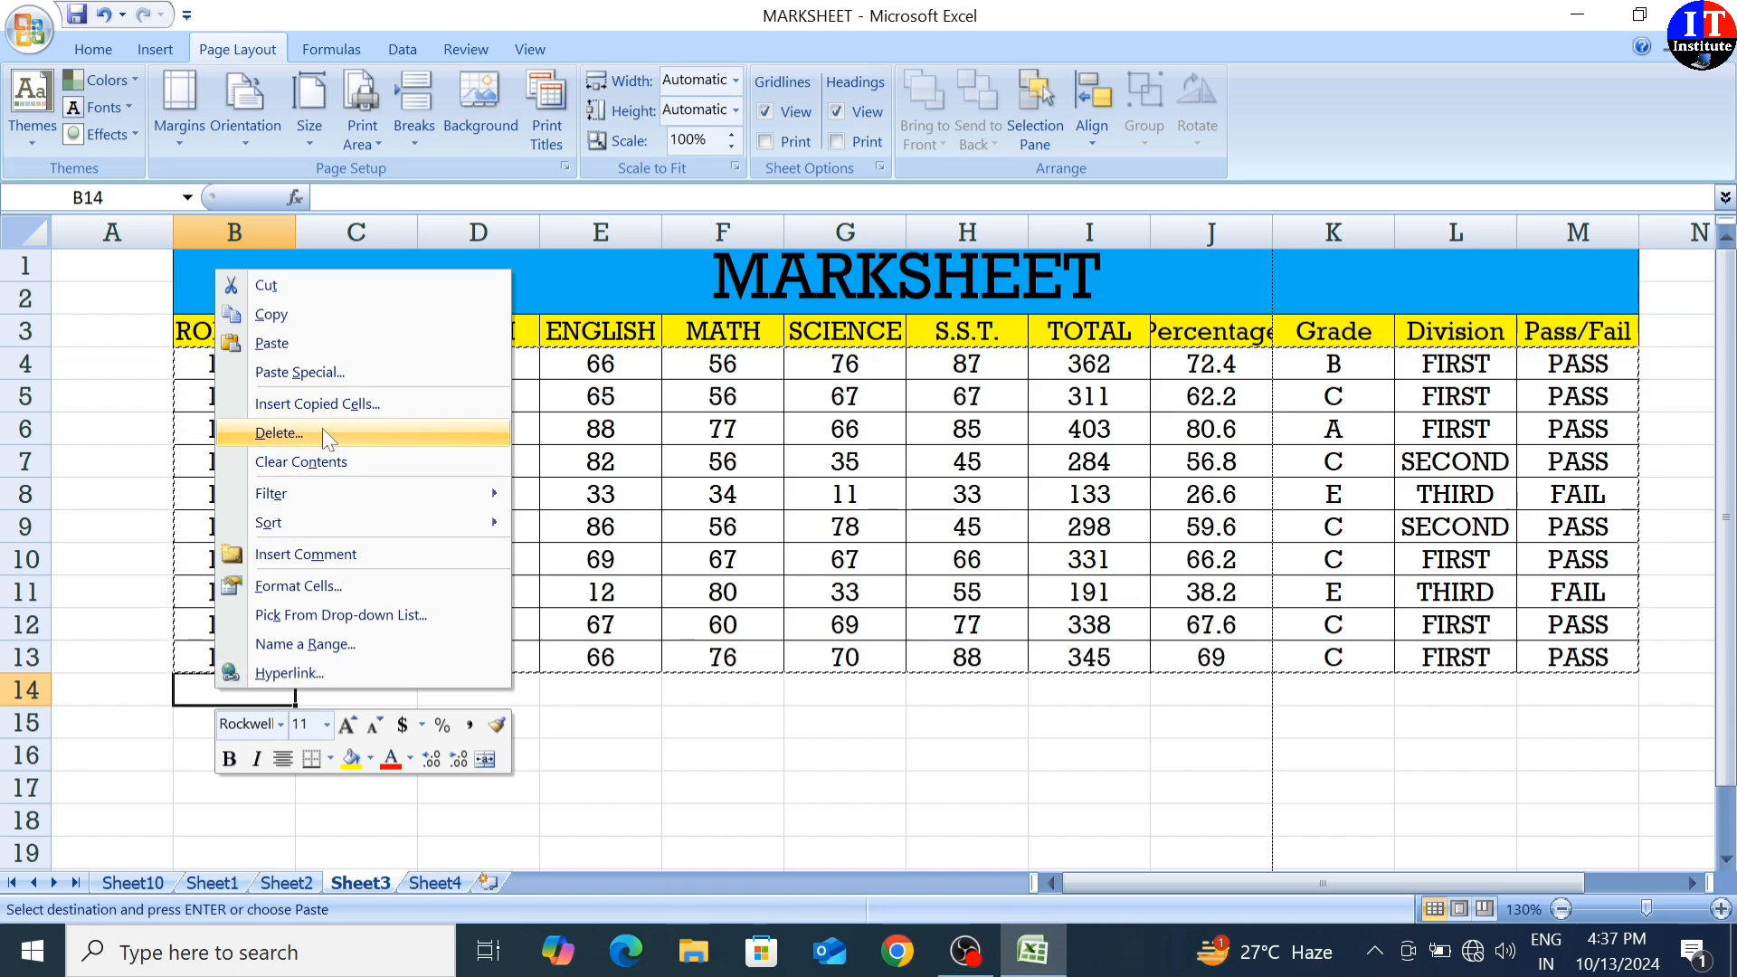
left_click(300, 353)
scroll(264, 667, "down", 3)
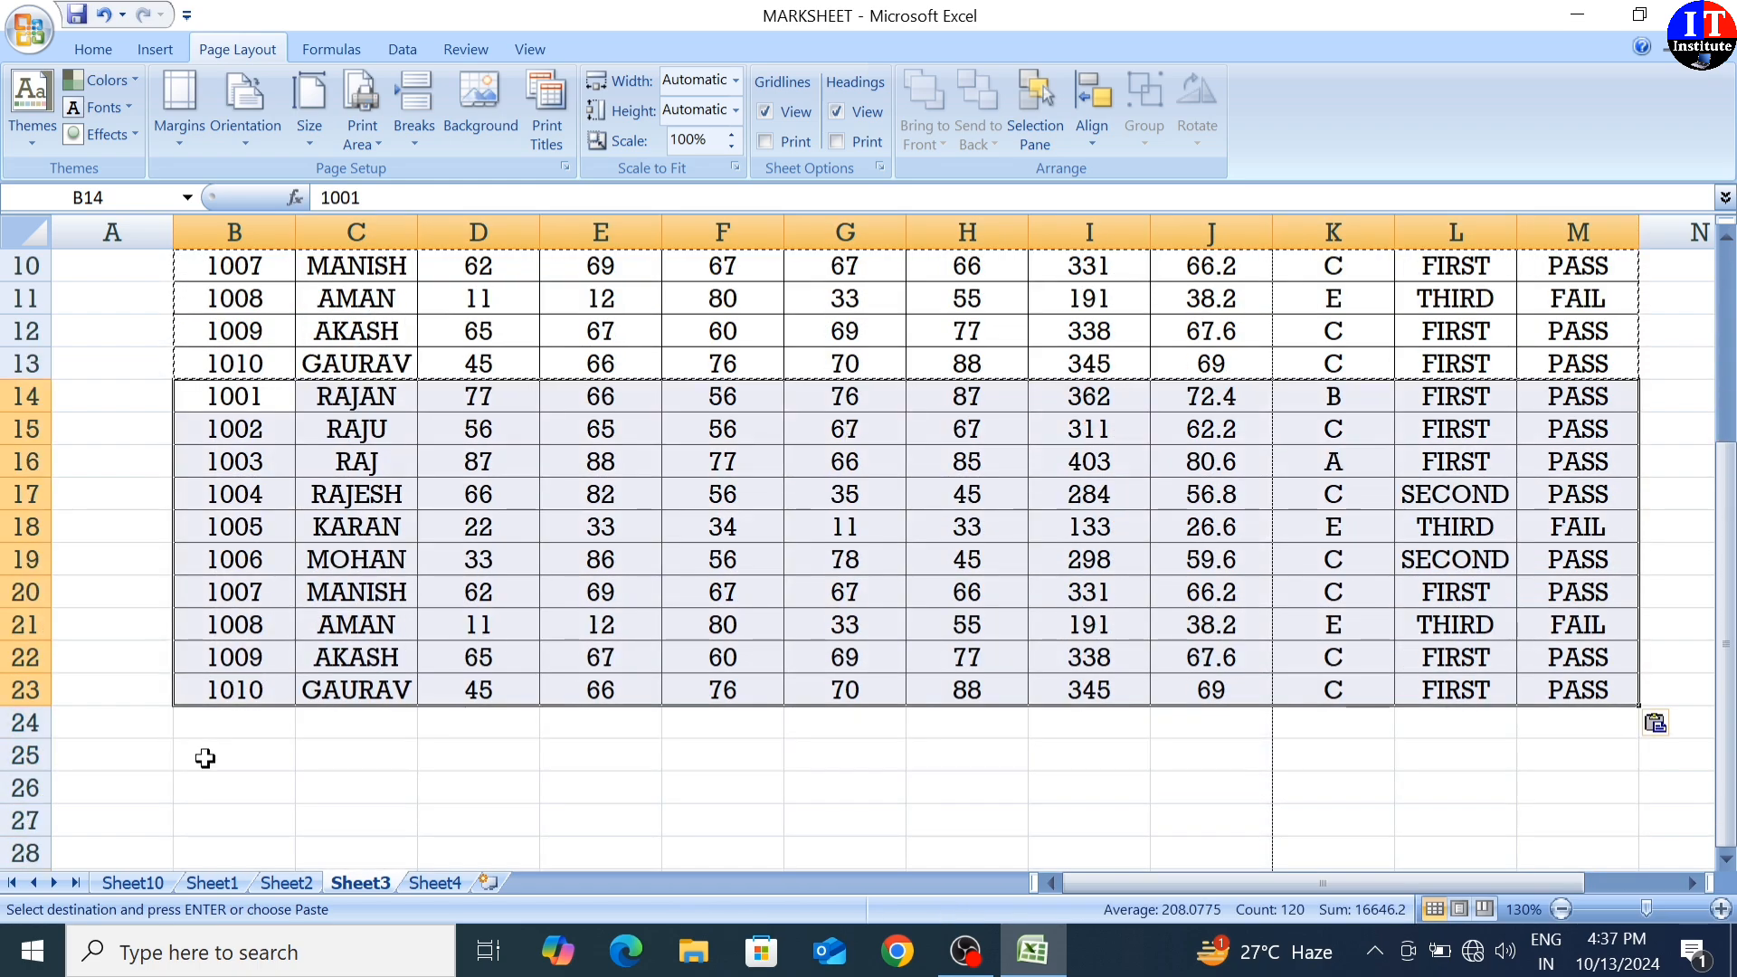
- Paste the copied student records two more times, starting at cells B24 and B34
right_click(231, 723)
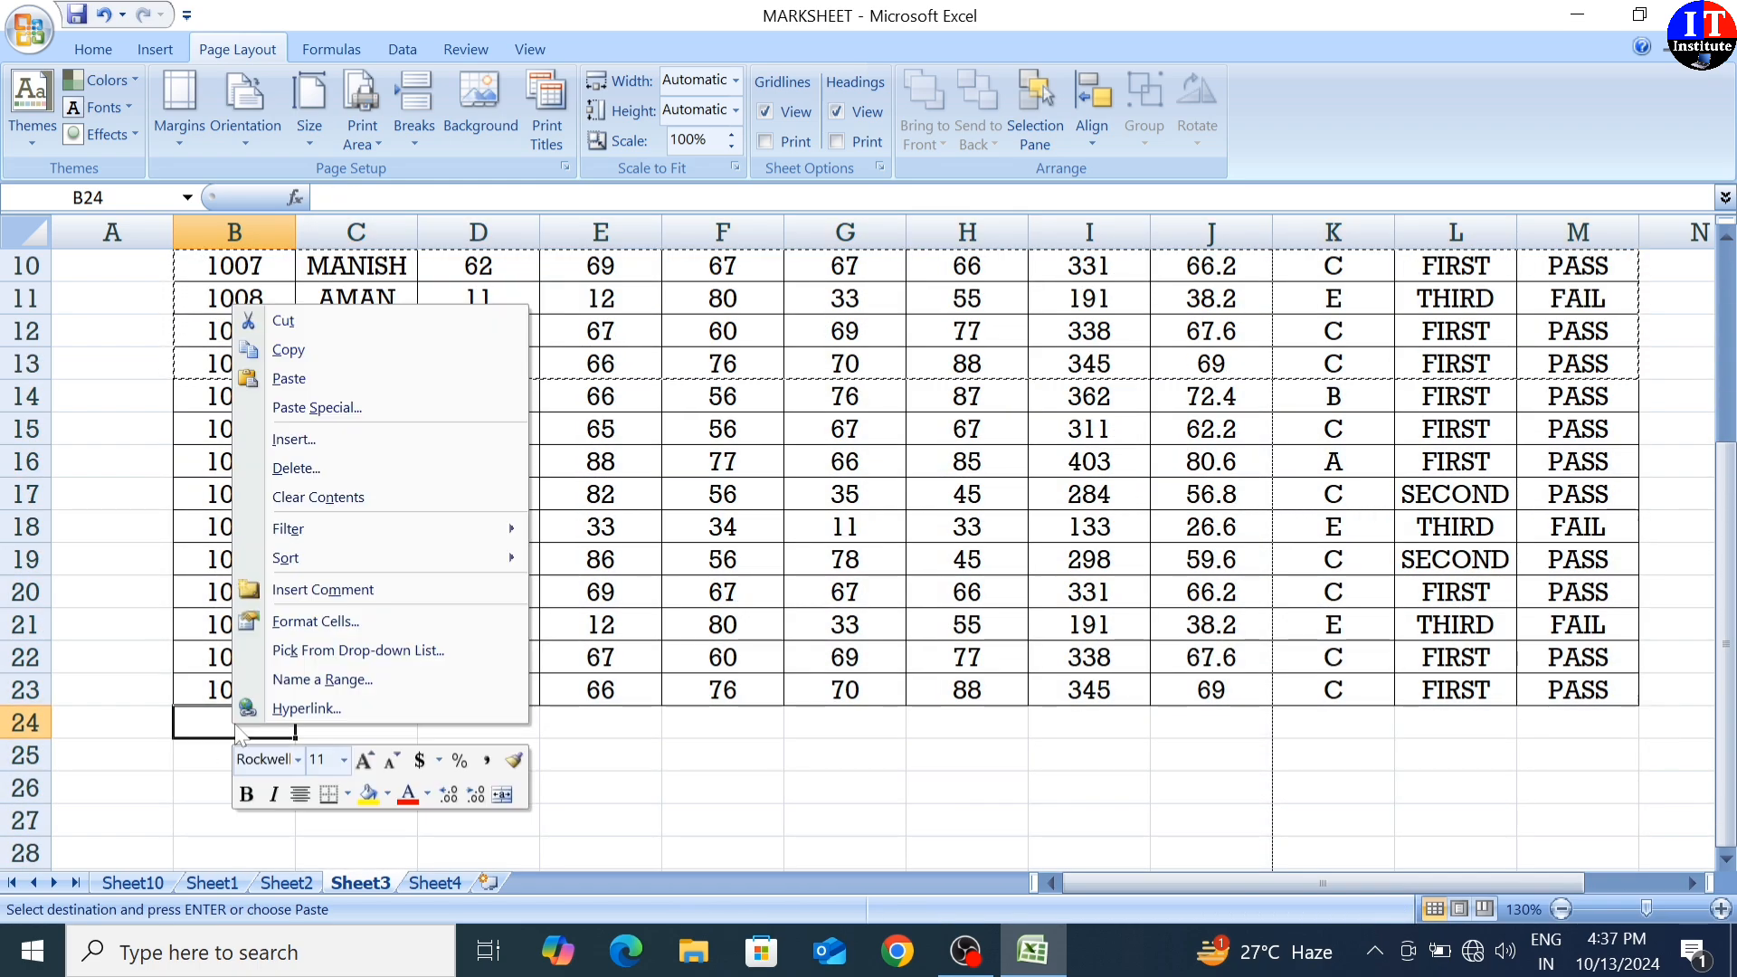
left_click(327, 376)
scroll(267, 719, "down", 4)
left_click(240, 667)
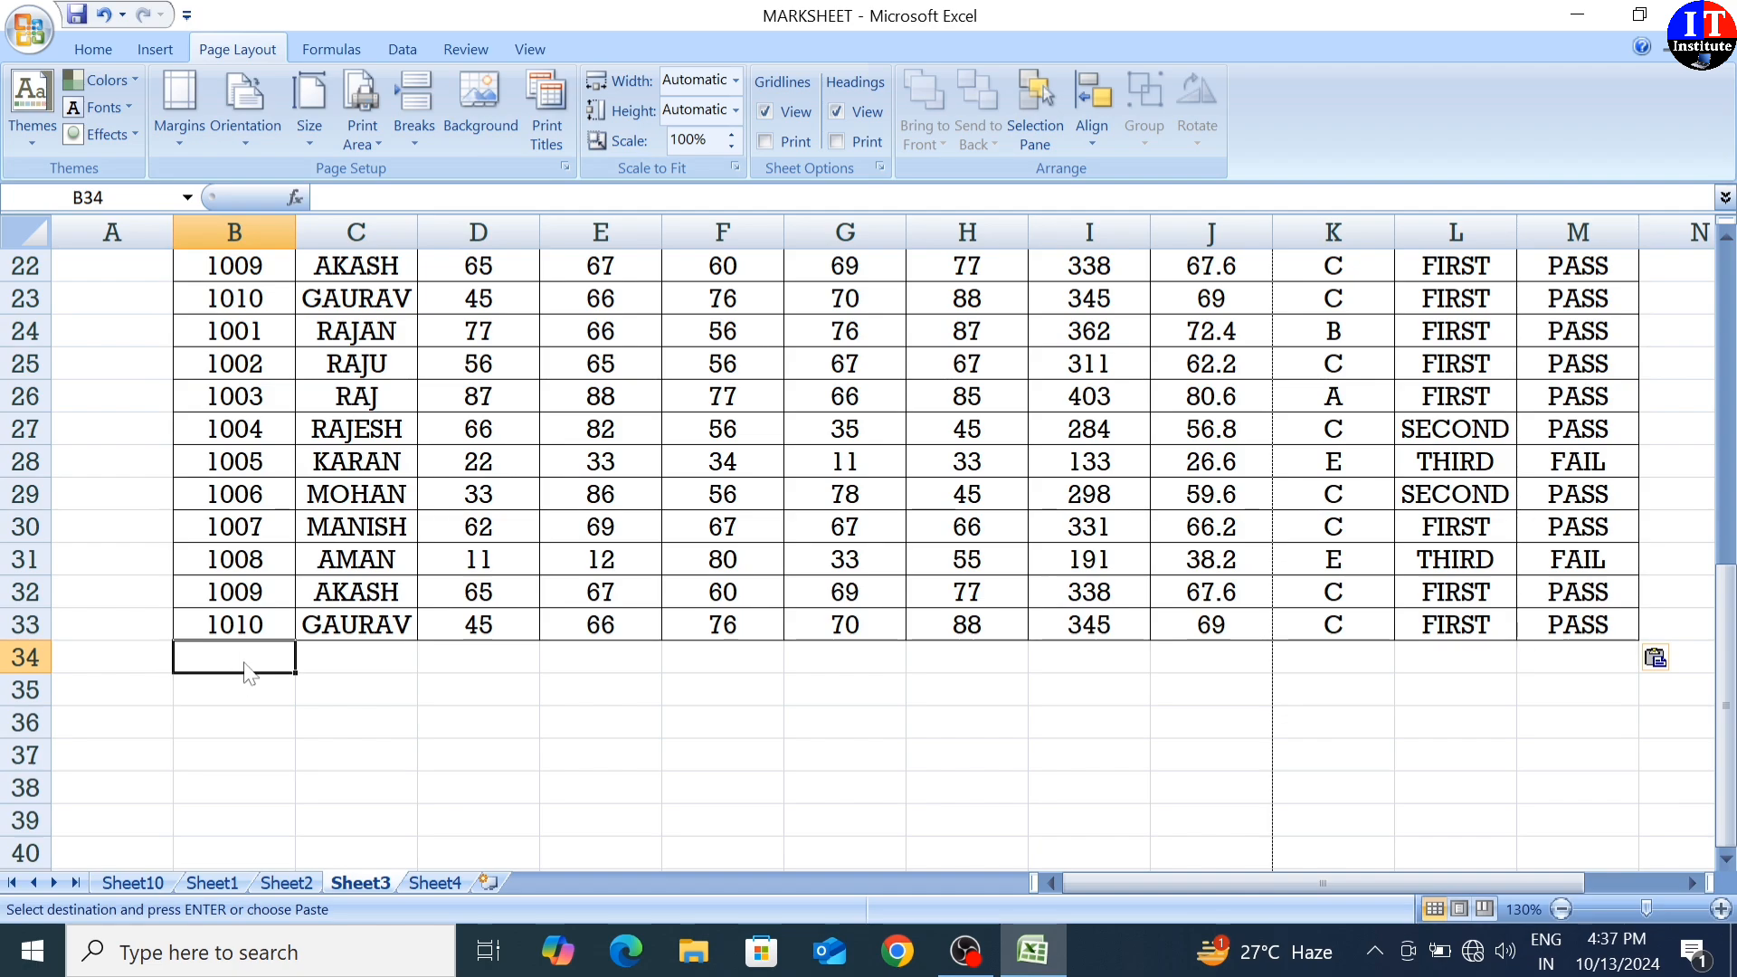
right_click(240, 667)
left_click(312, 318)
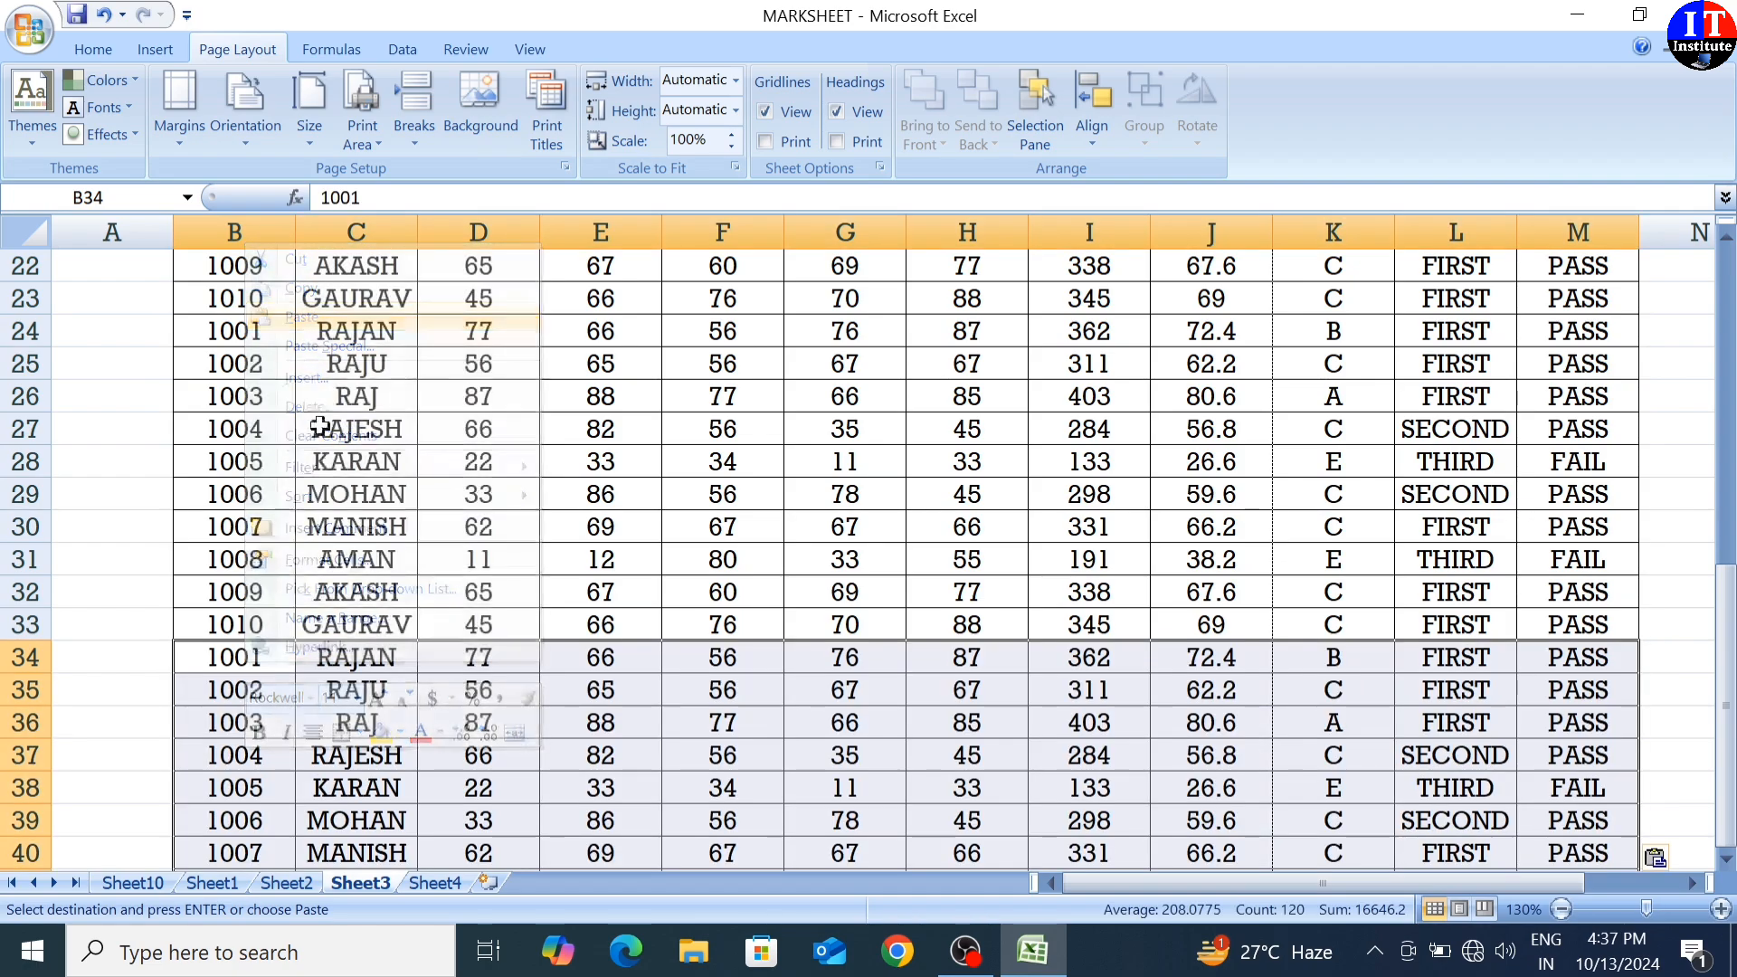
- Continue the roll number series from B4:B13 down through all the pasted records and check the lengthened marksheet
scroll(328, 473, "up", 4)
scroll(328, 472, "up", 3)
left_click_drag(222, 362, 272, 659)
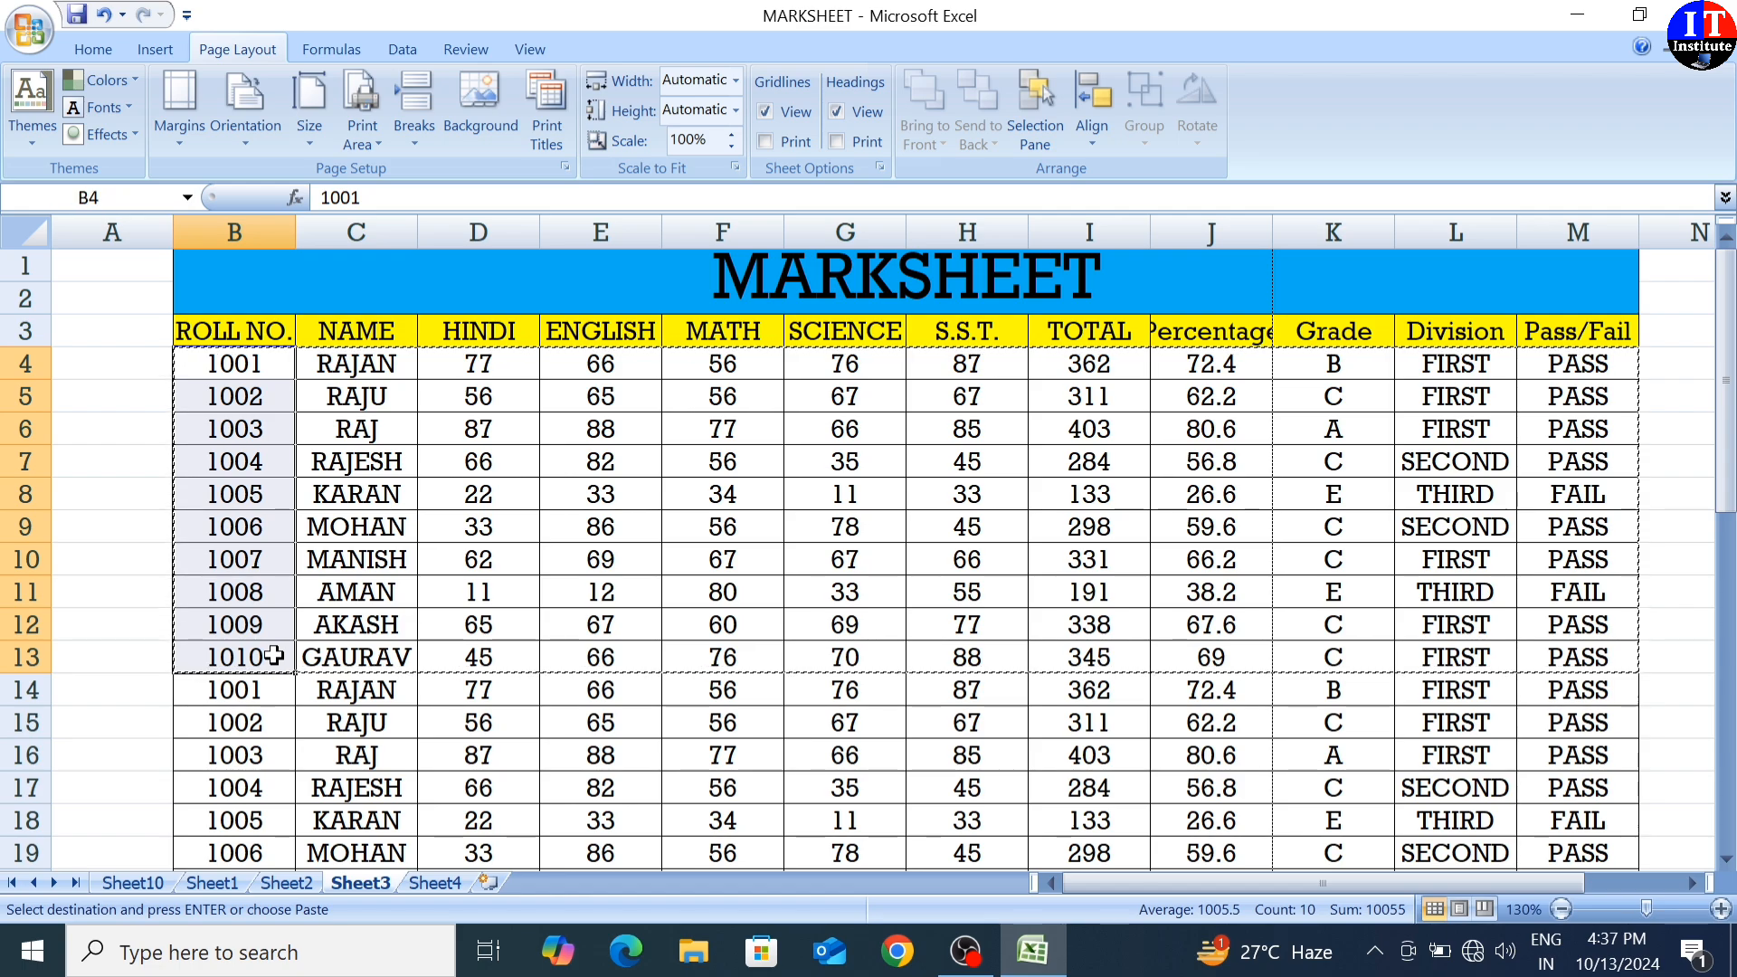
double_click(295, 673)
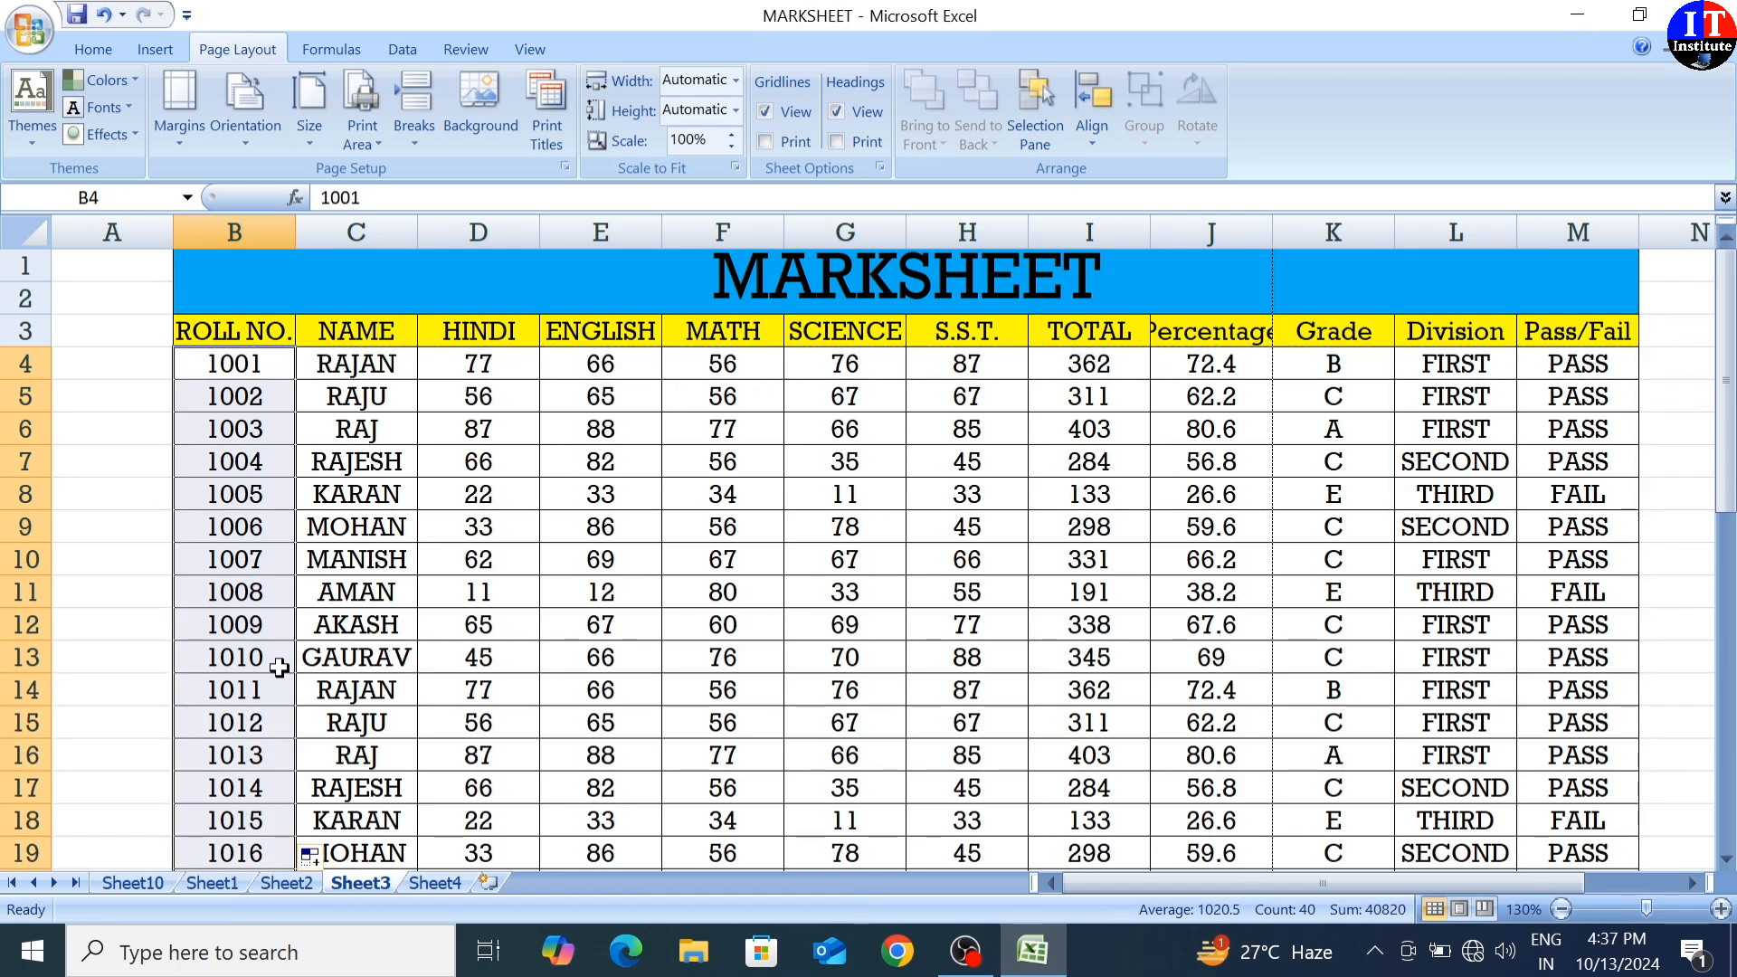
scroll(272, 666, "down", 5)
scroll(271, 666, "down", 7)
scroll(295, 462, "up", 1)
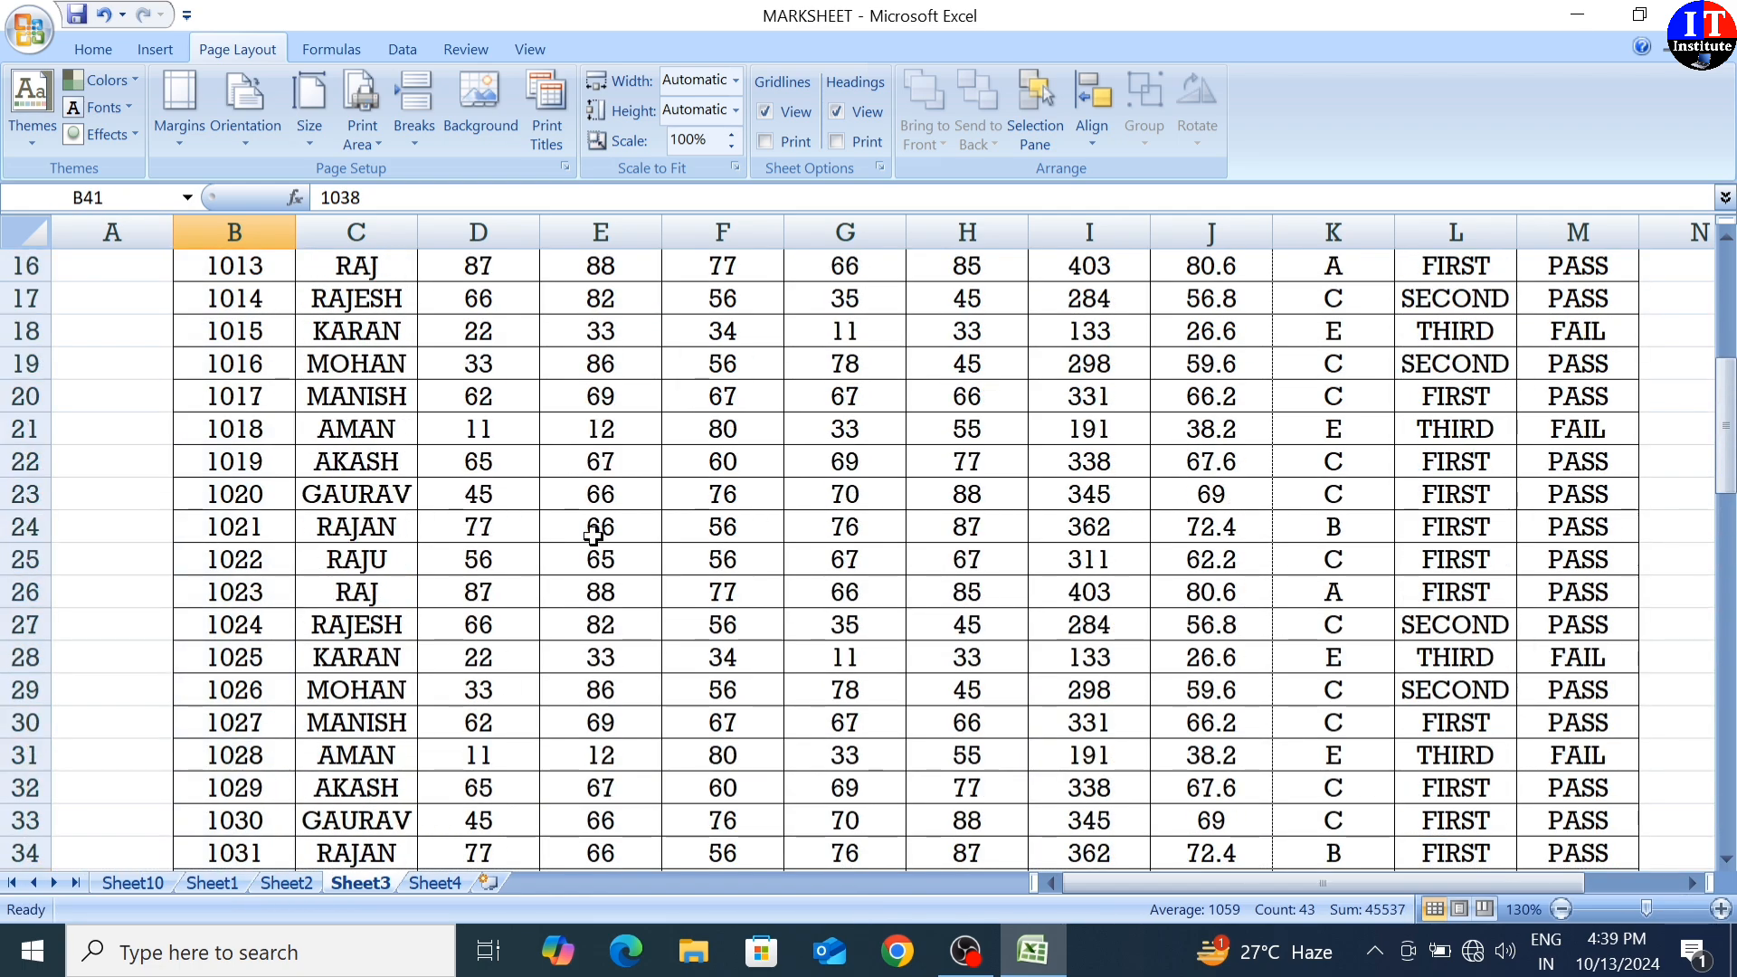
scroll(593, 536, "up", 5)
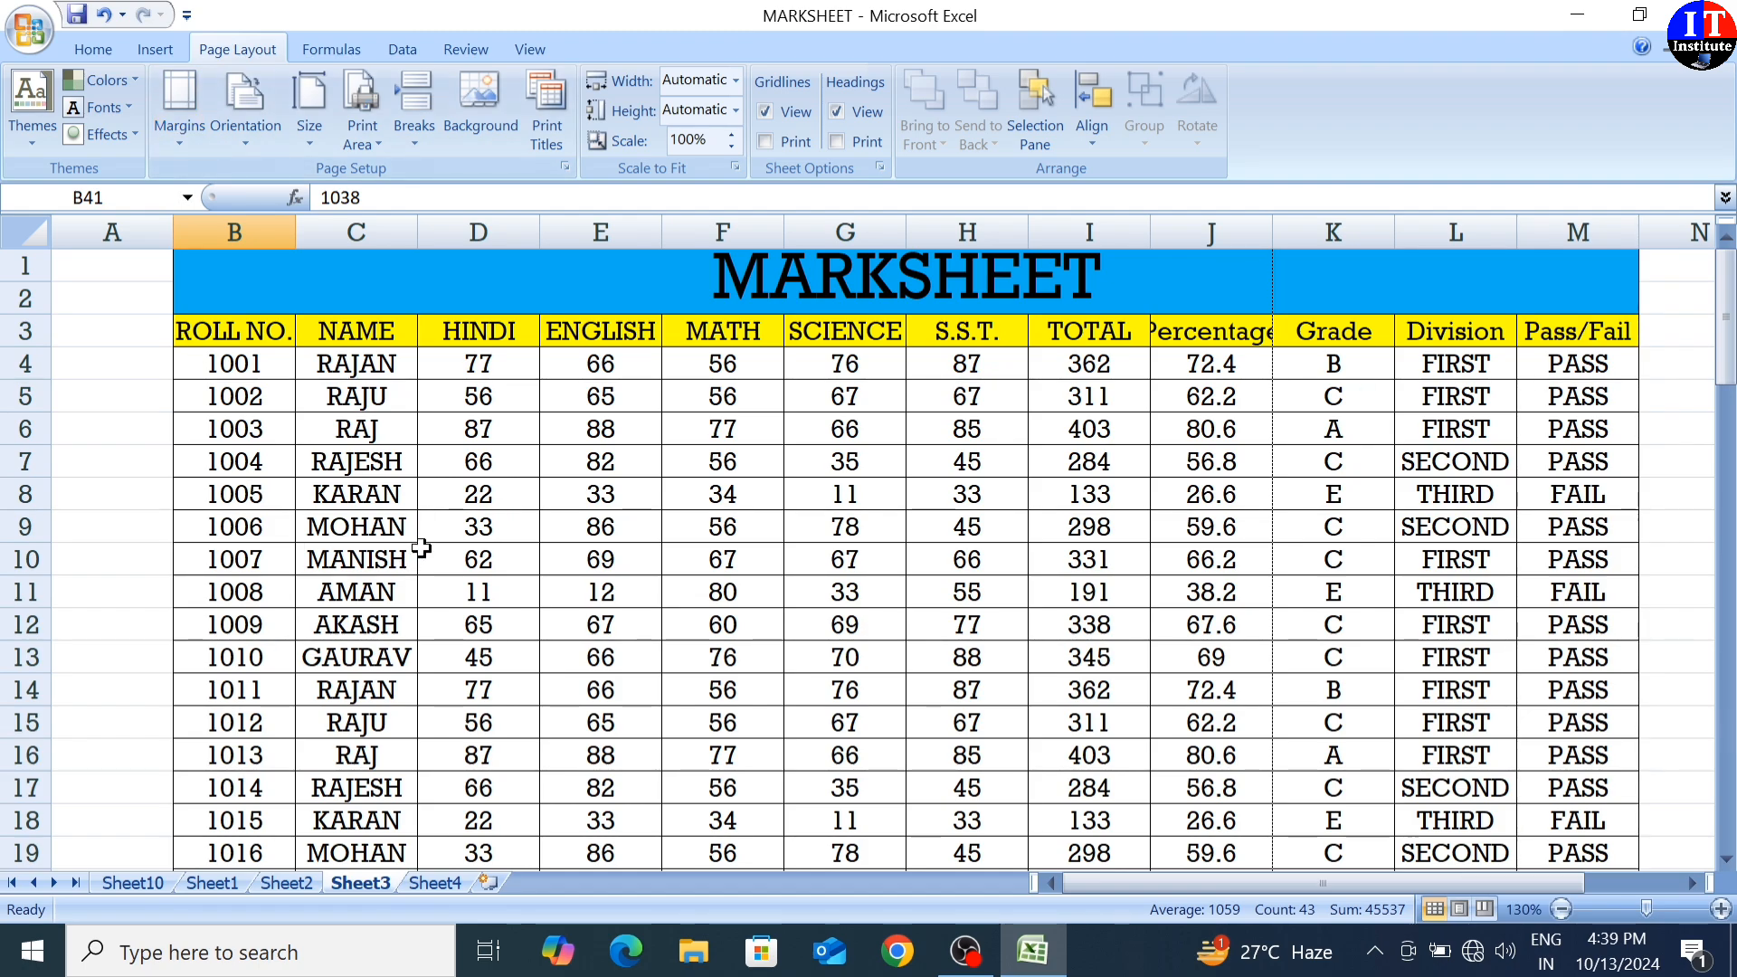
- Examine the first two pages of the long marksheet in Print Preview and return to the worksheet
key("ctrl+F2")
scroll(518, 474, "down", 15)
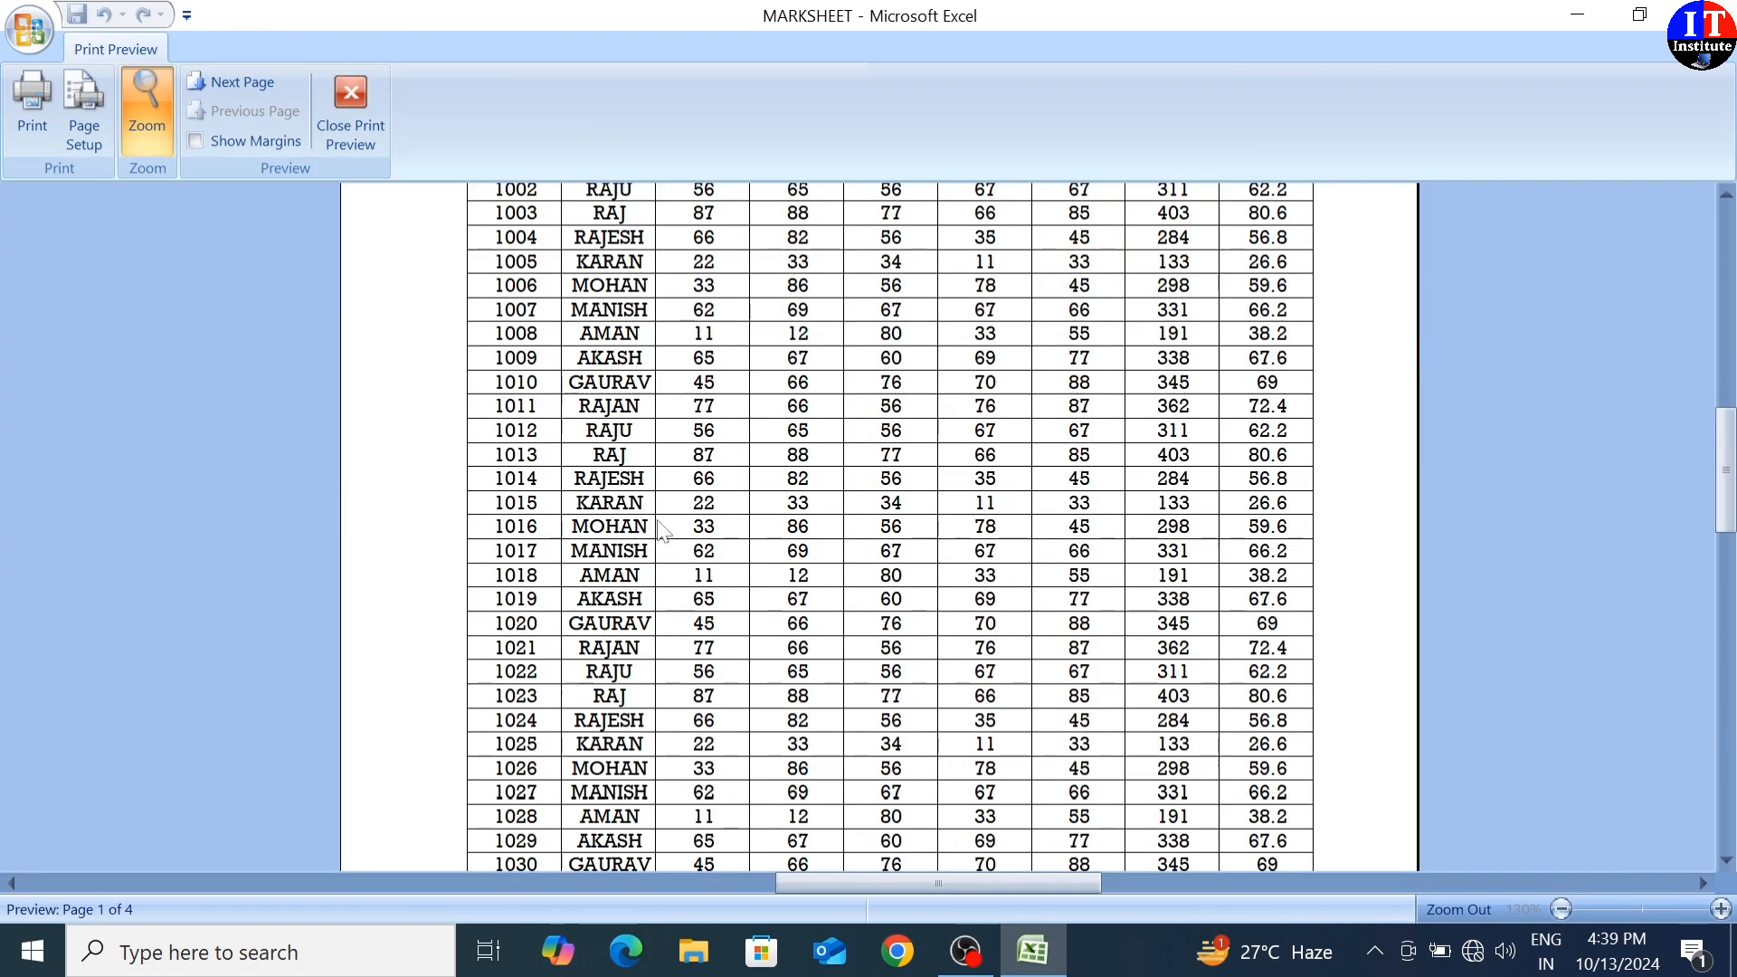
scroll(688, 543, "up", 5)
scroll(692, 543, "down", 3)
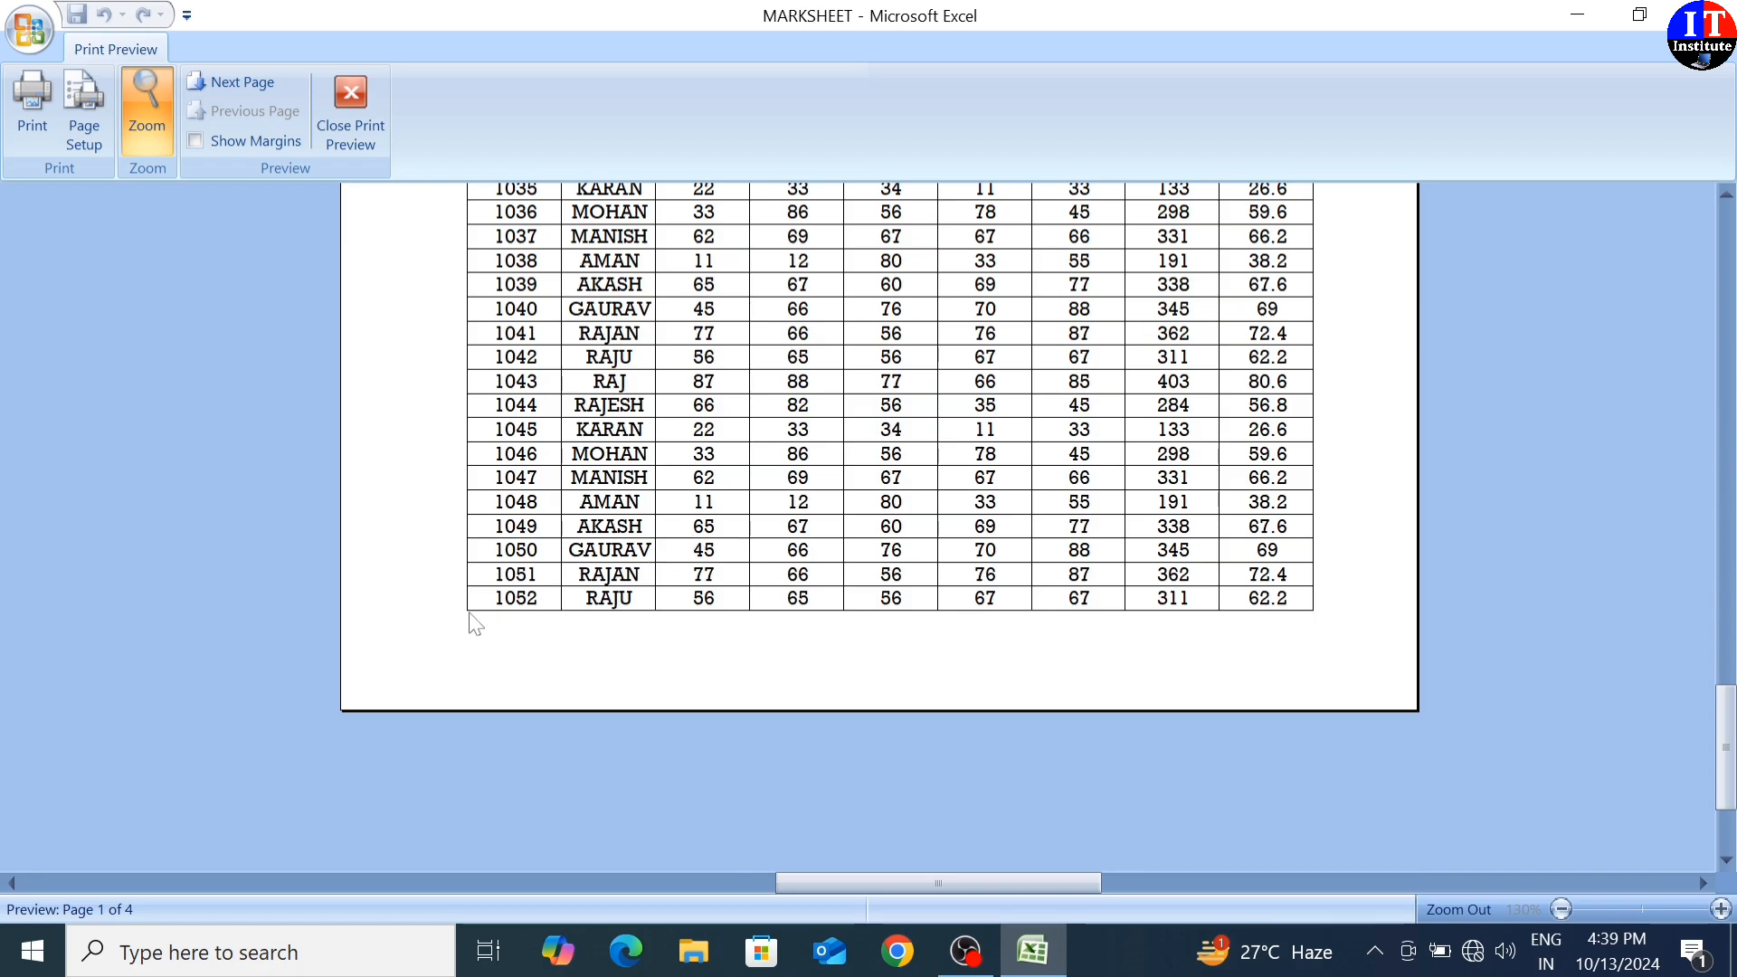
scroll(527, 617, "up", 15)
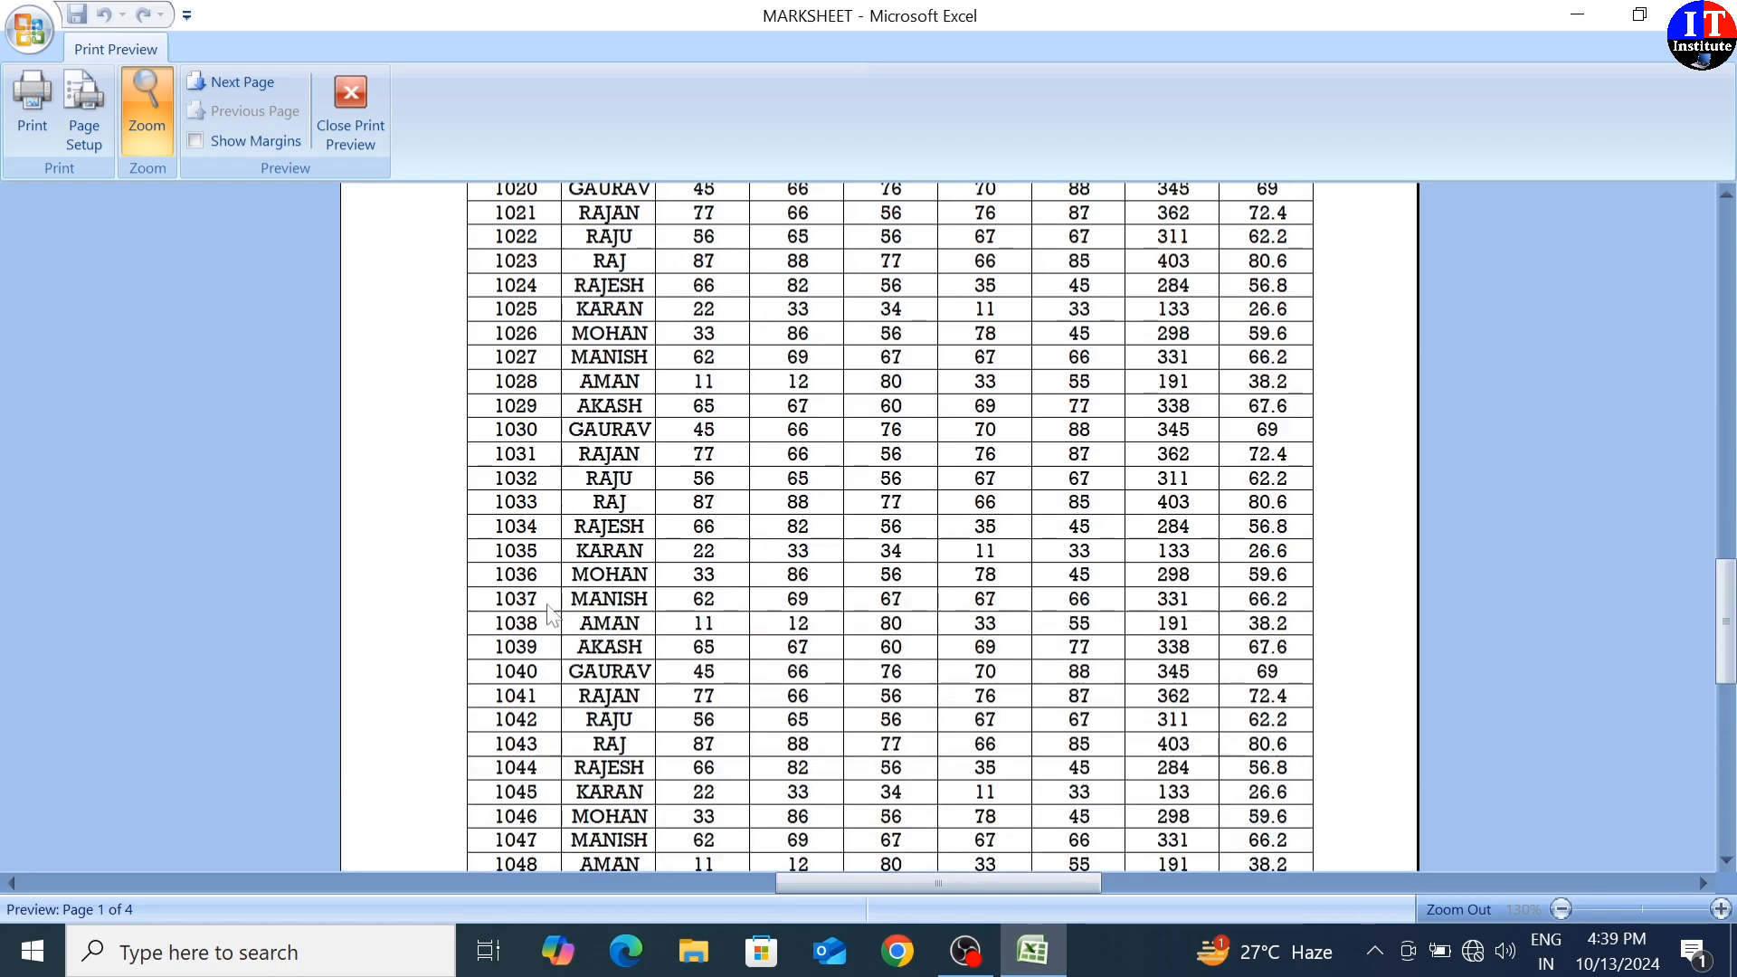
left_click(249, 82)
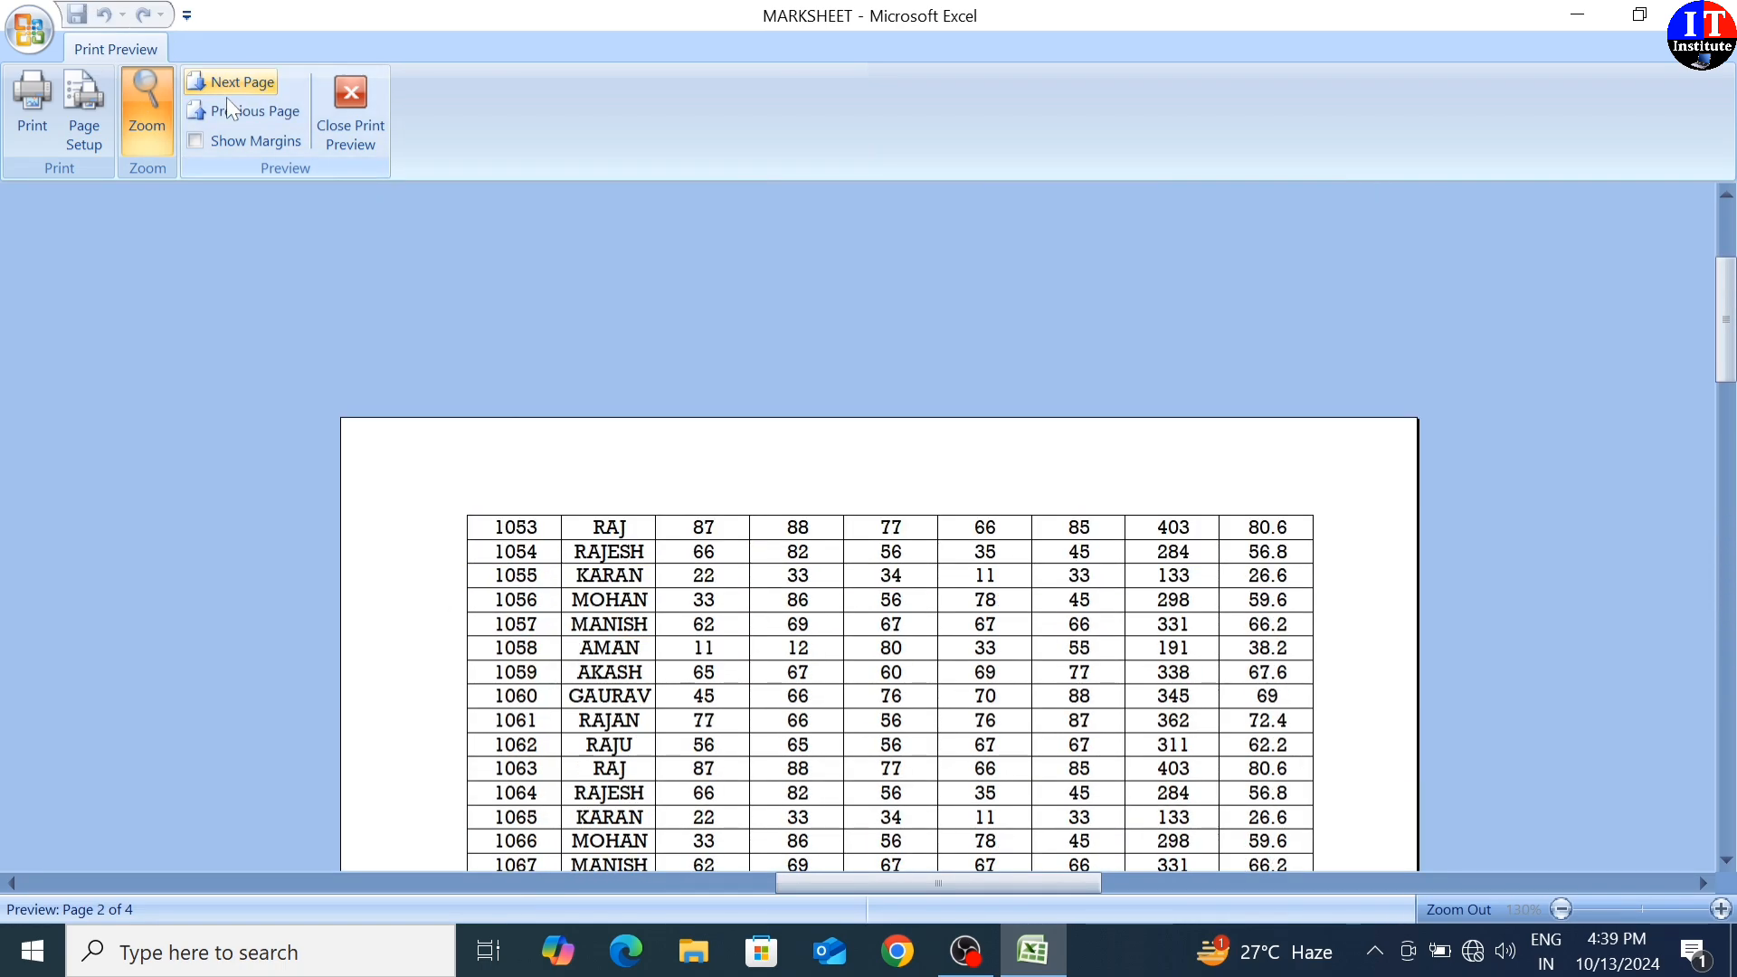
scroll(554, 620, "down", 8)
scroll(554, 619, "up", 8)
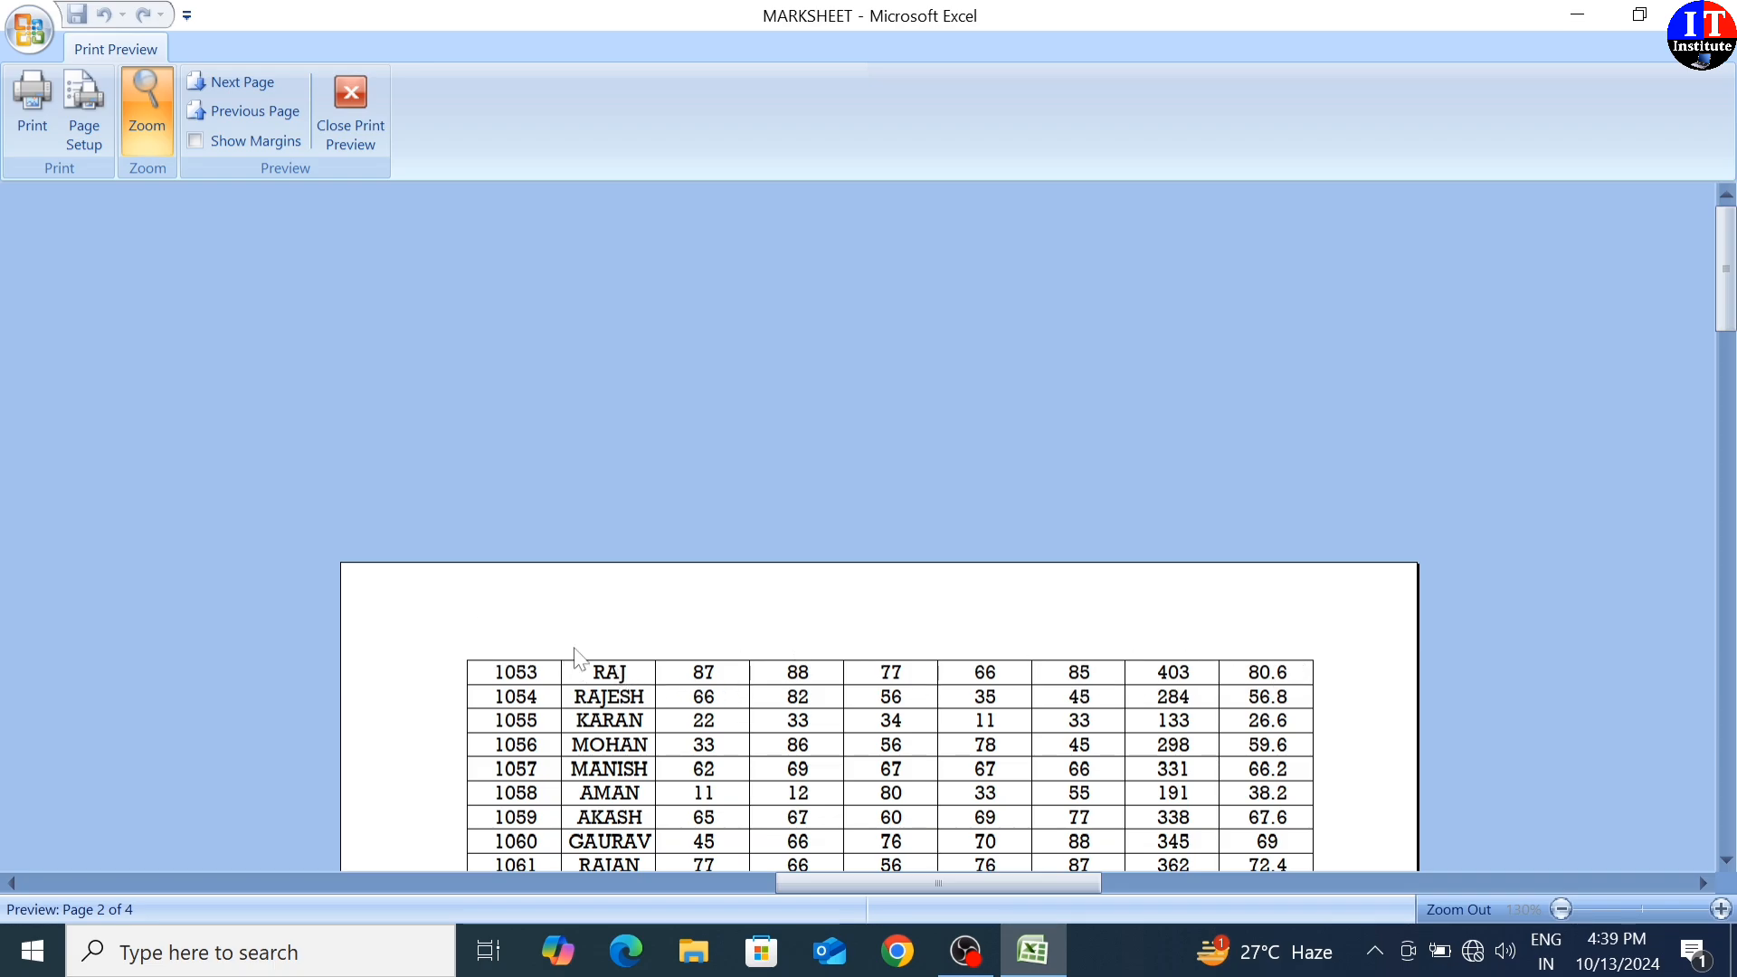
scroll(507, 674, "down", 1)
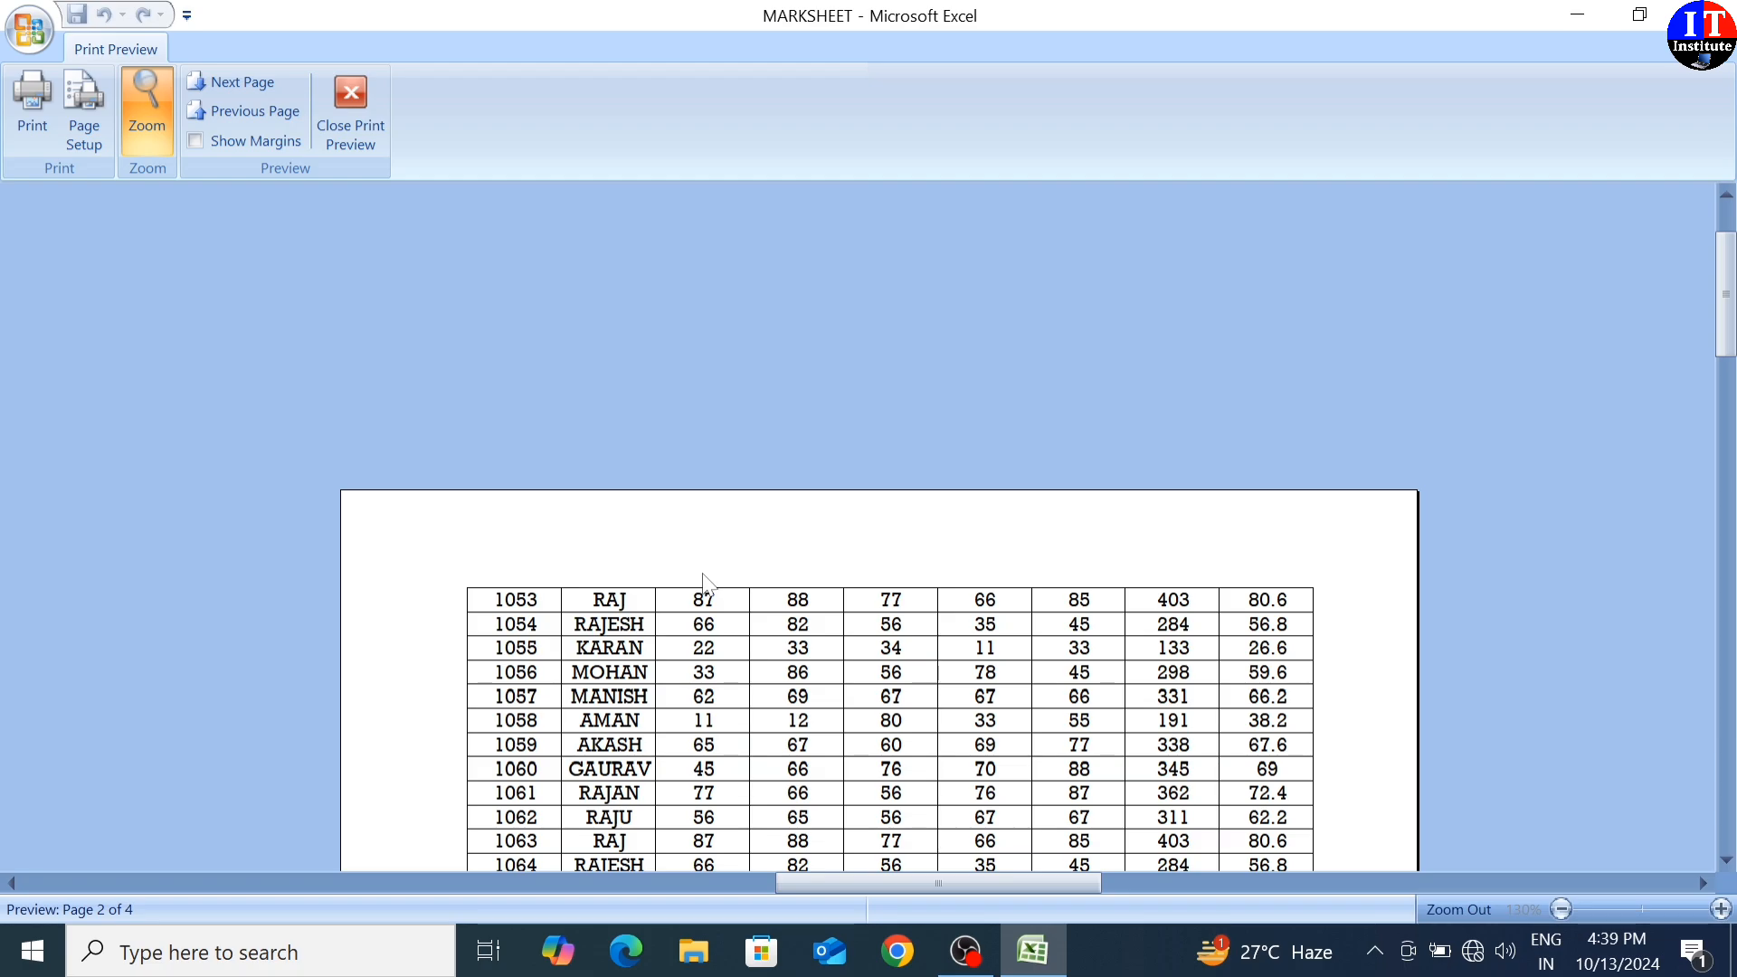
scroll(641, 639, "up", 1)
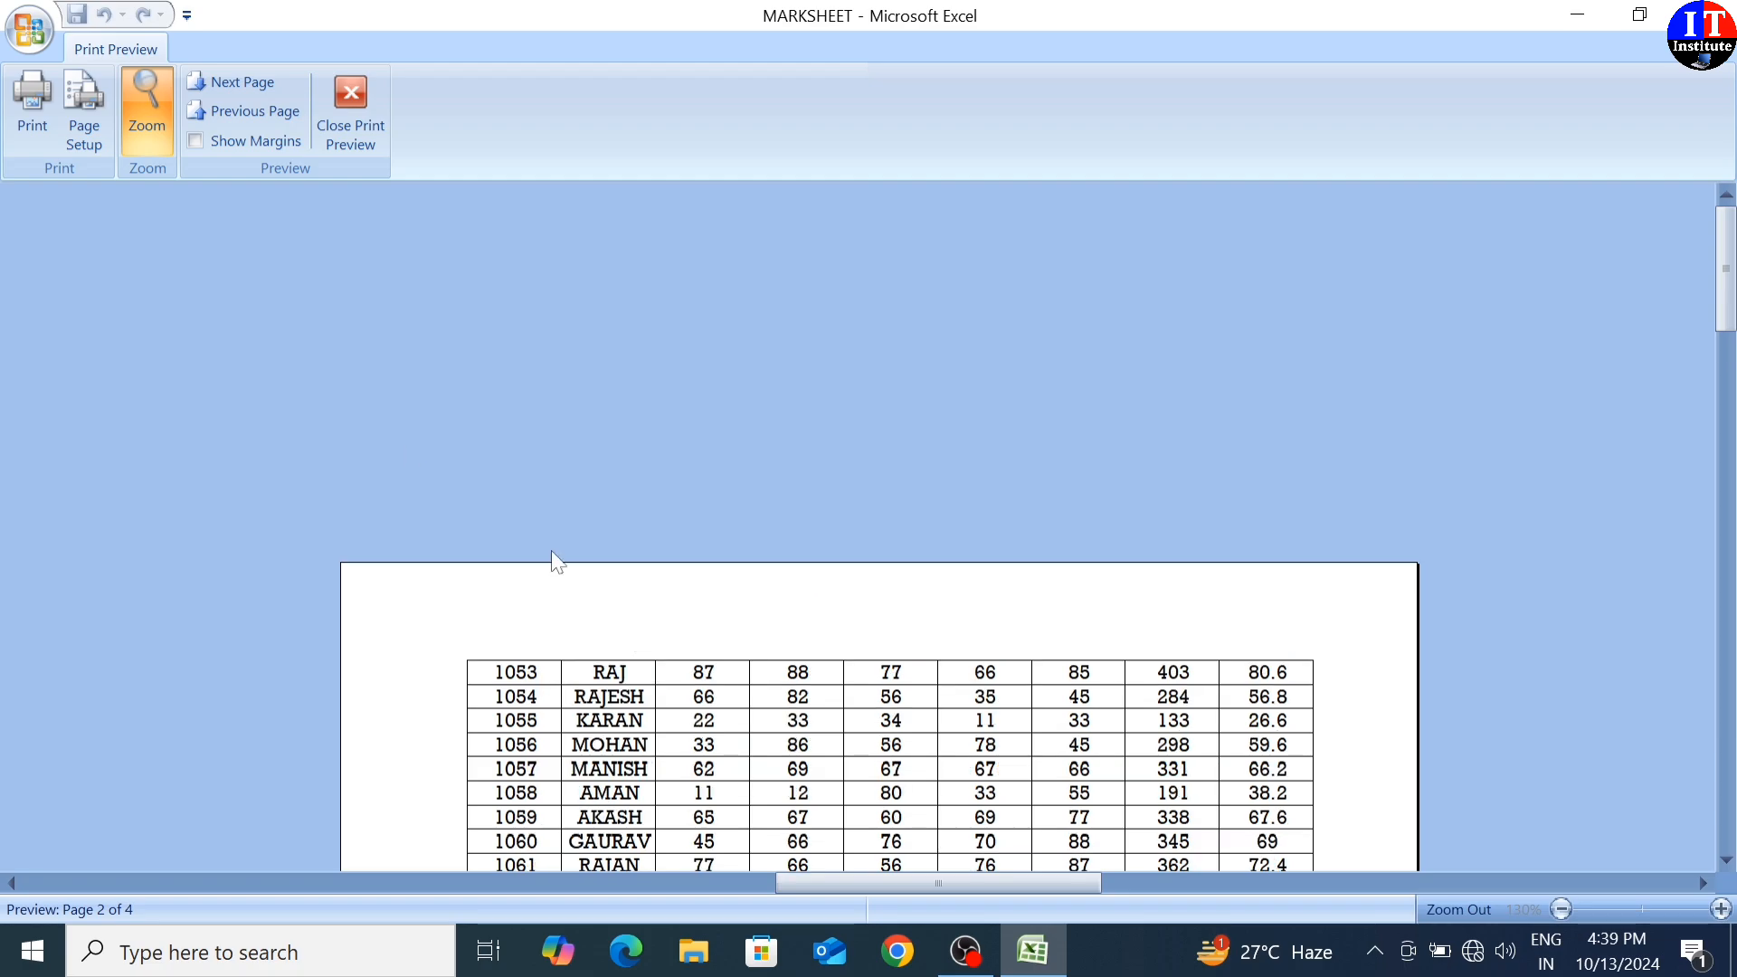
left_click(351, 95)
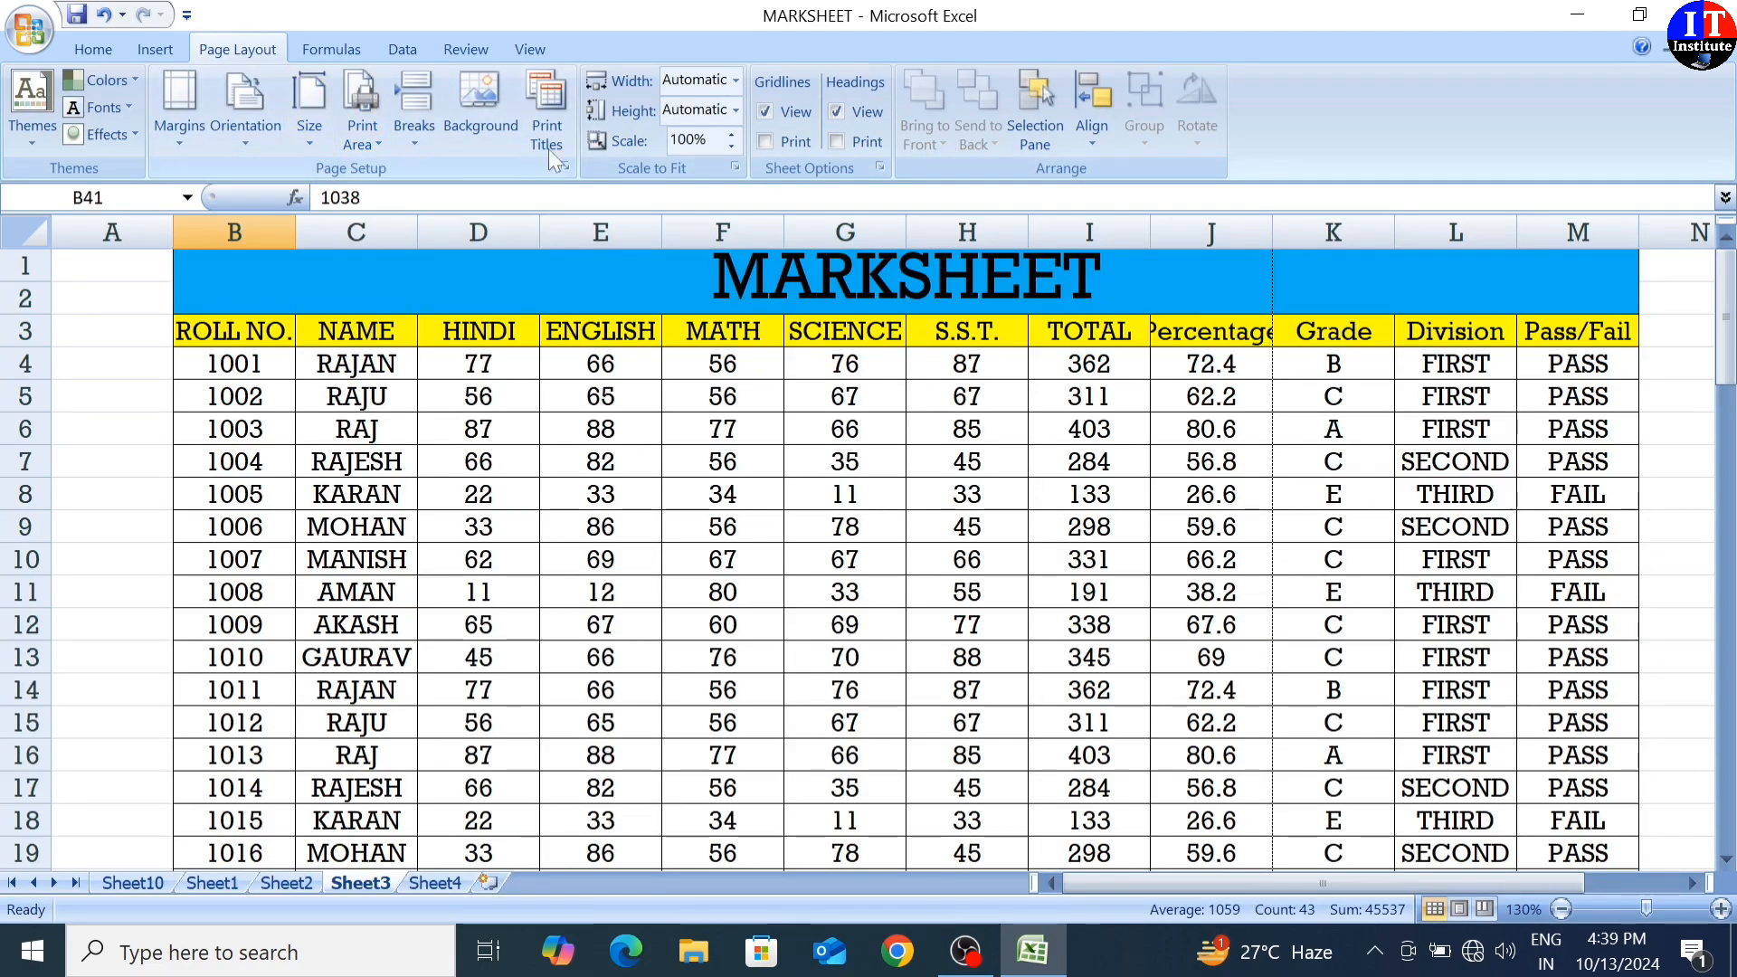
- Set the column heading row, row 3, to repeat at the top of every printed page and apply the page setup
left_click(551, 91)
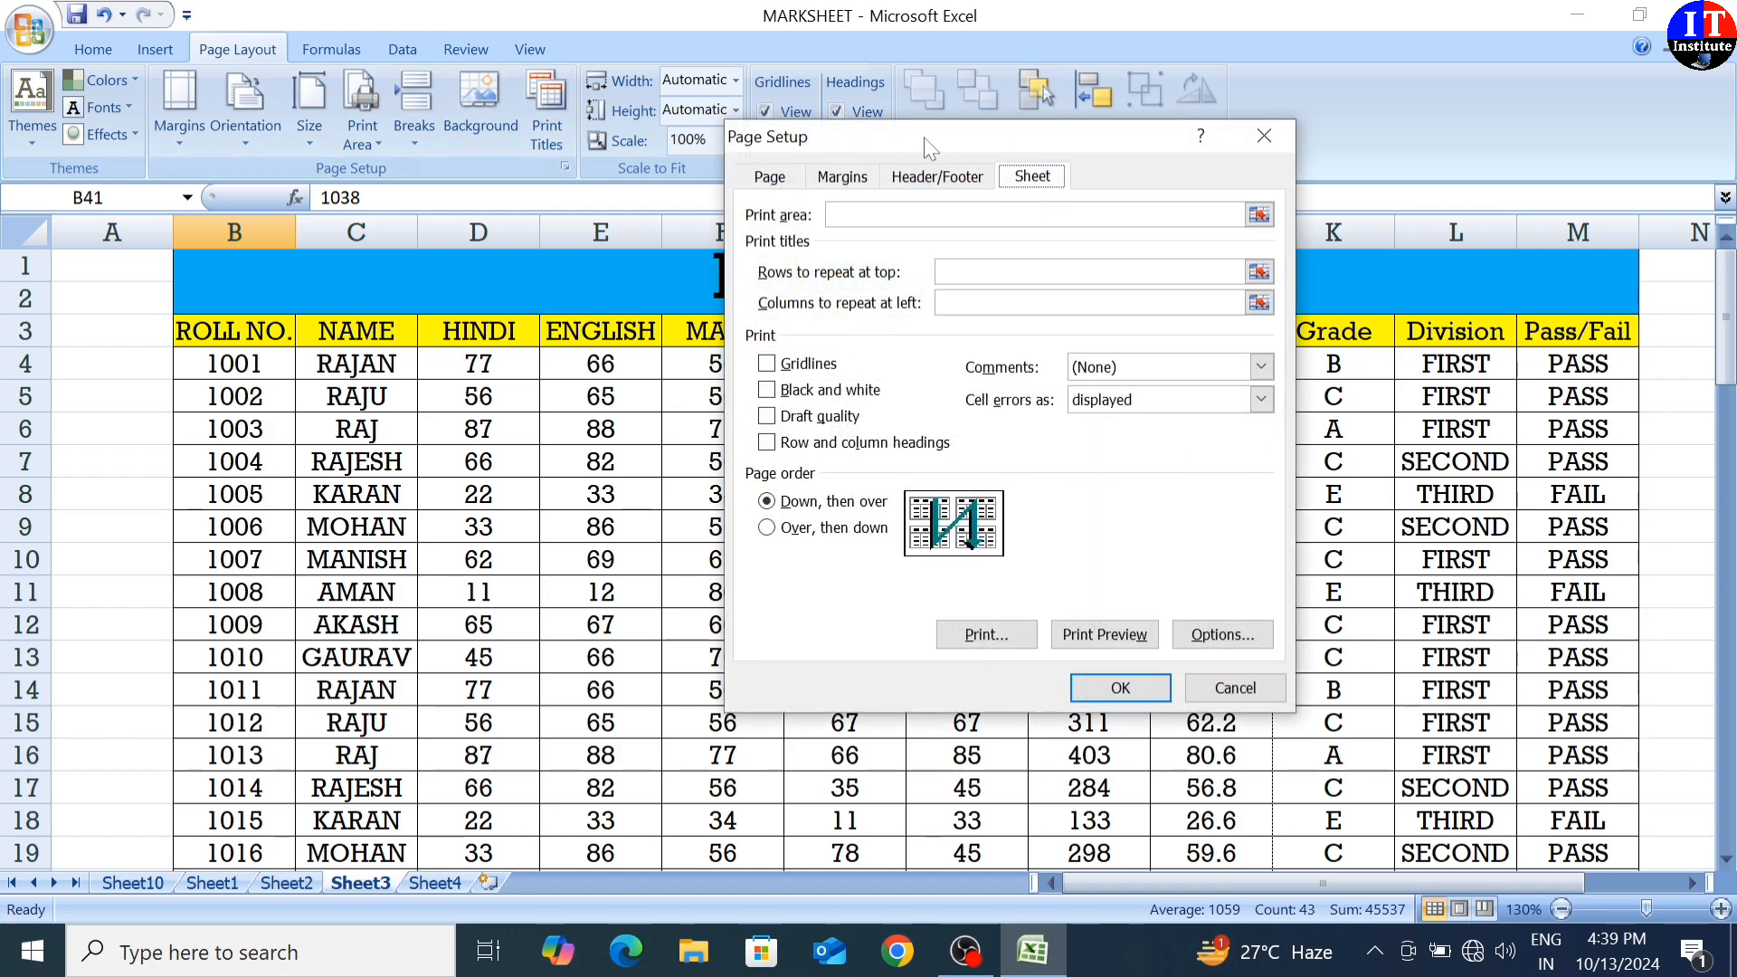
left_click_drag(921, 137, 872, 404)
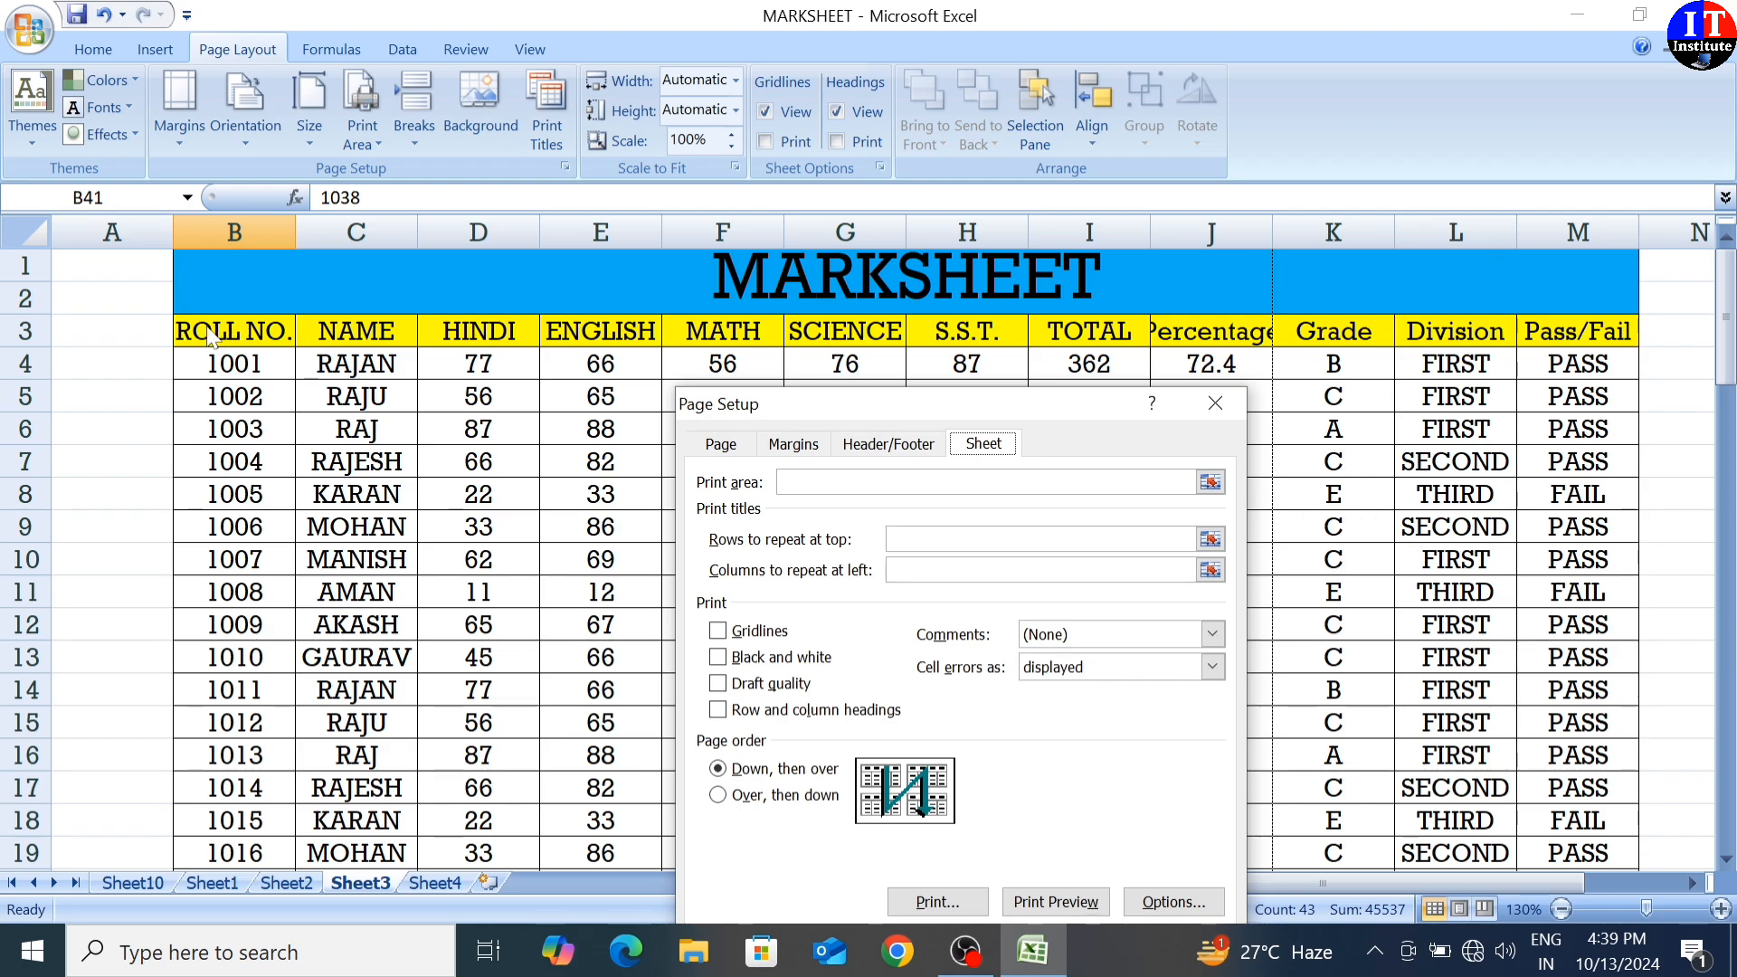
left_click(950, 538)
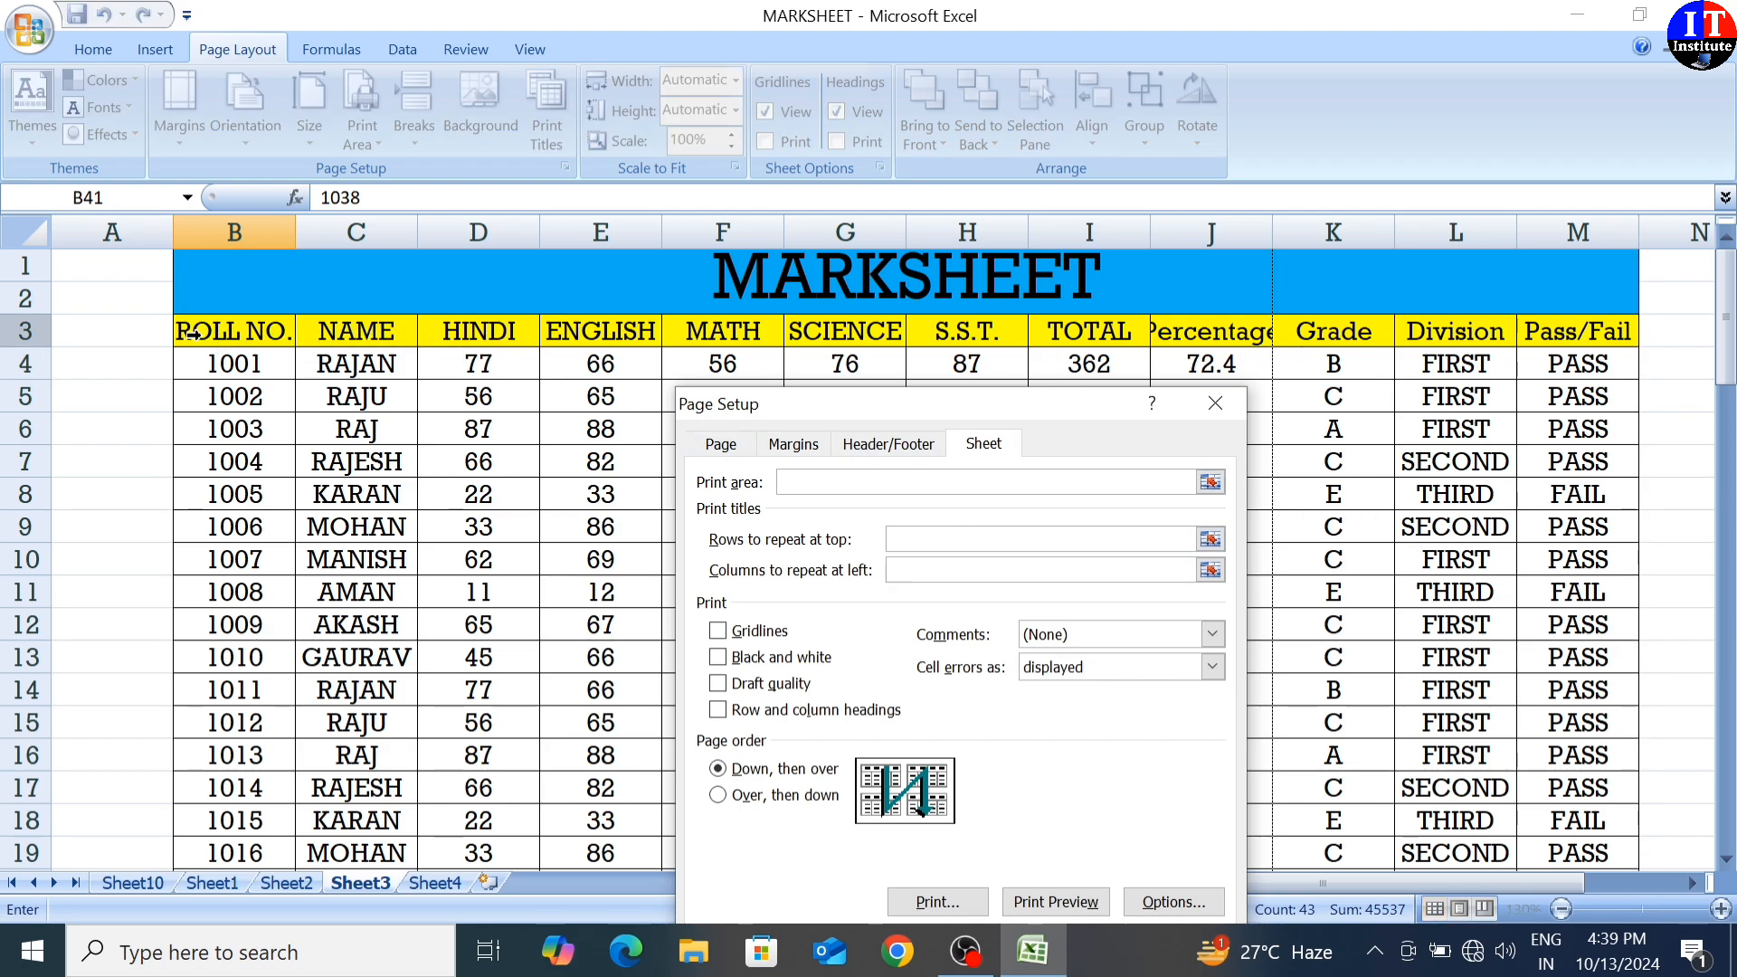
left_click(13, 334)
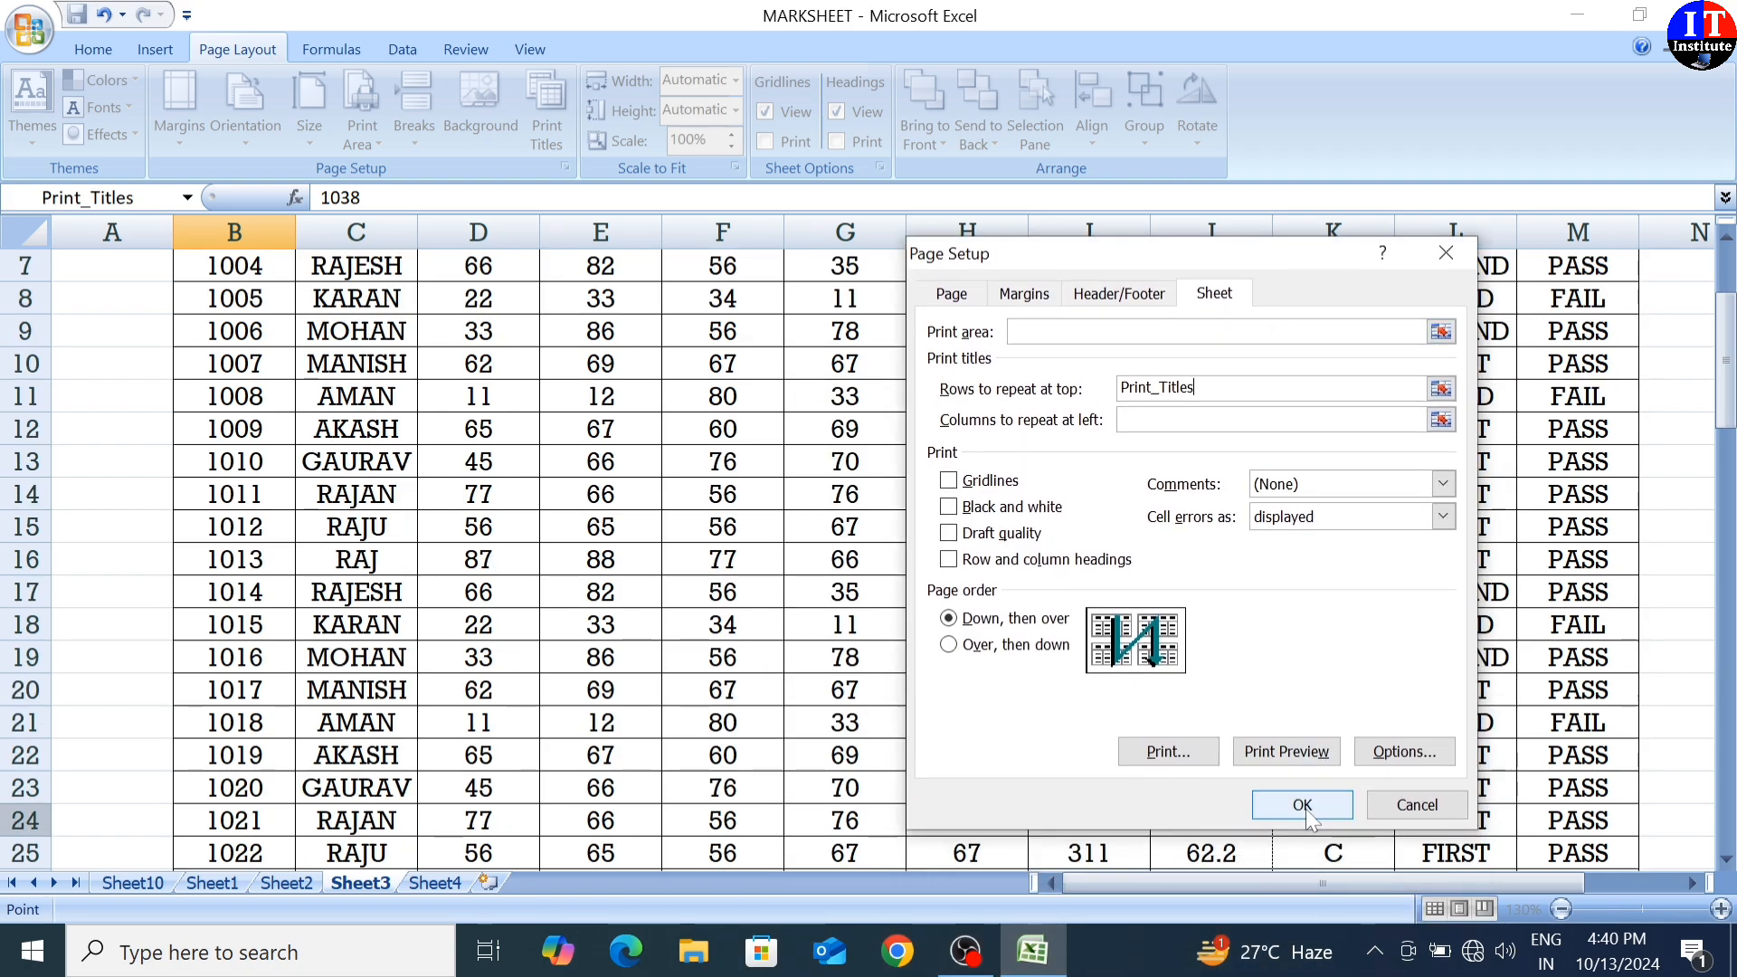
left_click(1312, 810)
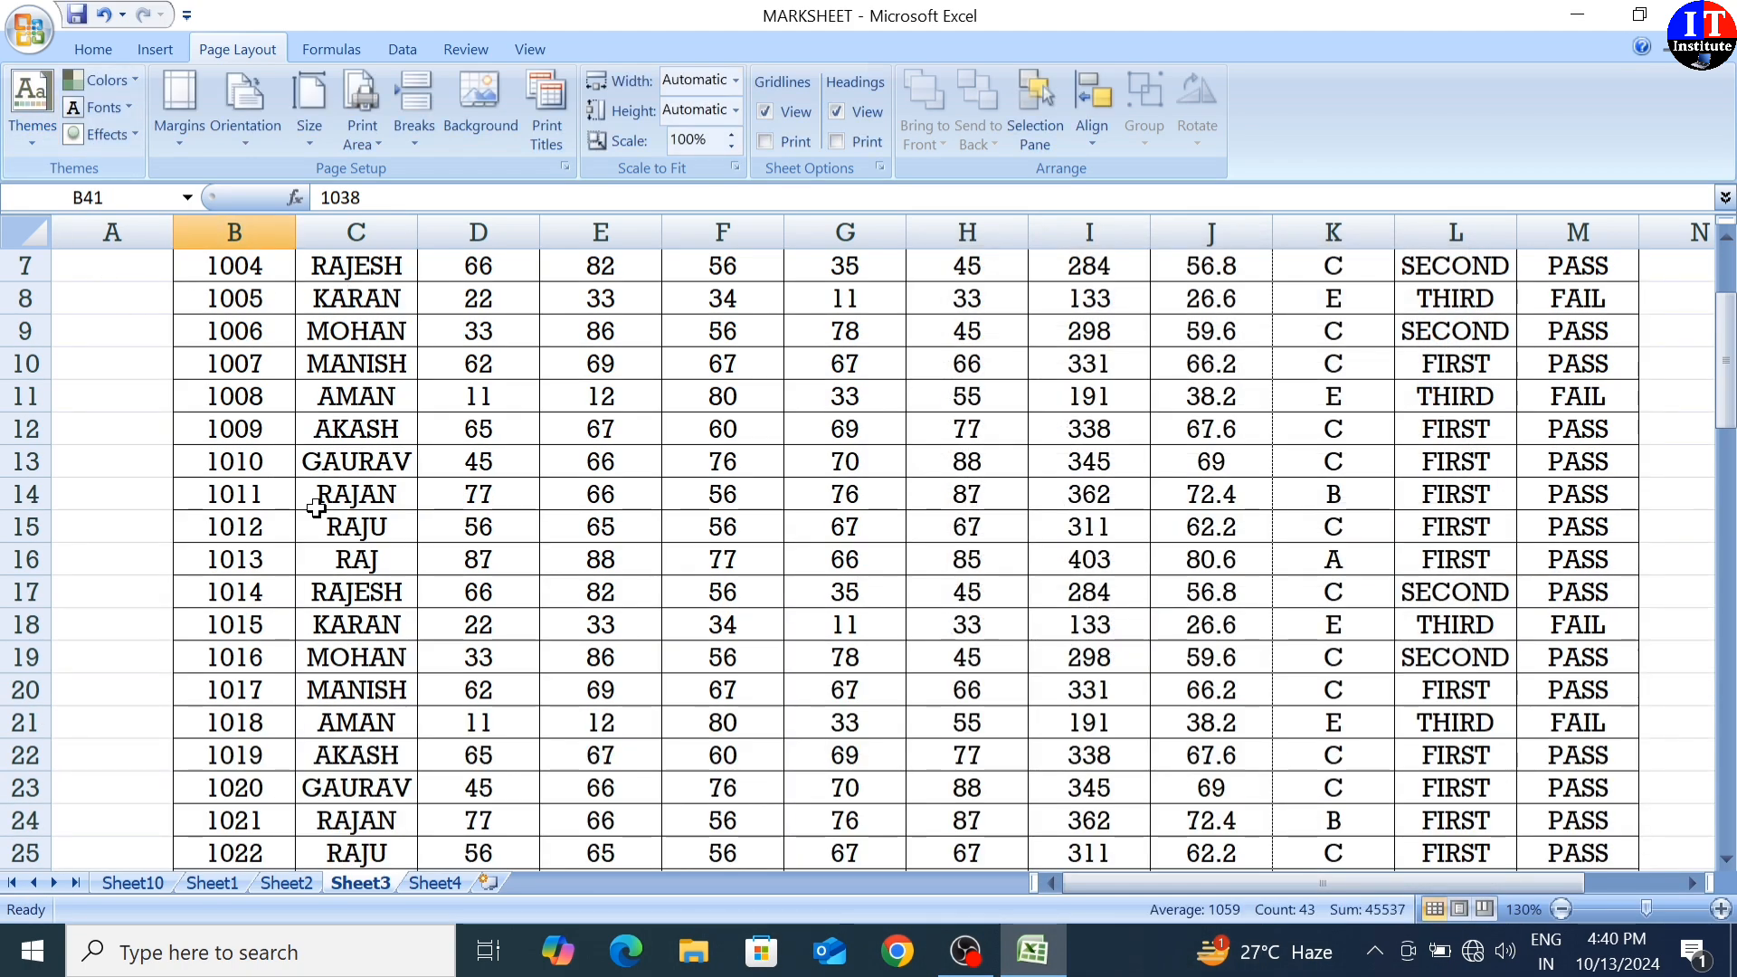
- Examine the first two pages of the marksheet in Print Preview for the repeated heading row and return to the worksheet
key("ctrl+F2")
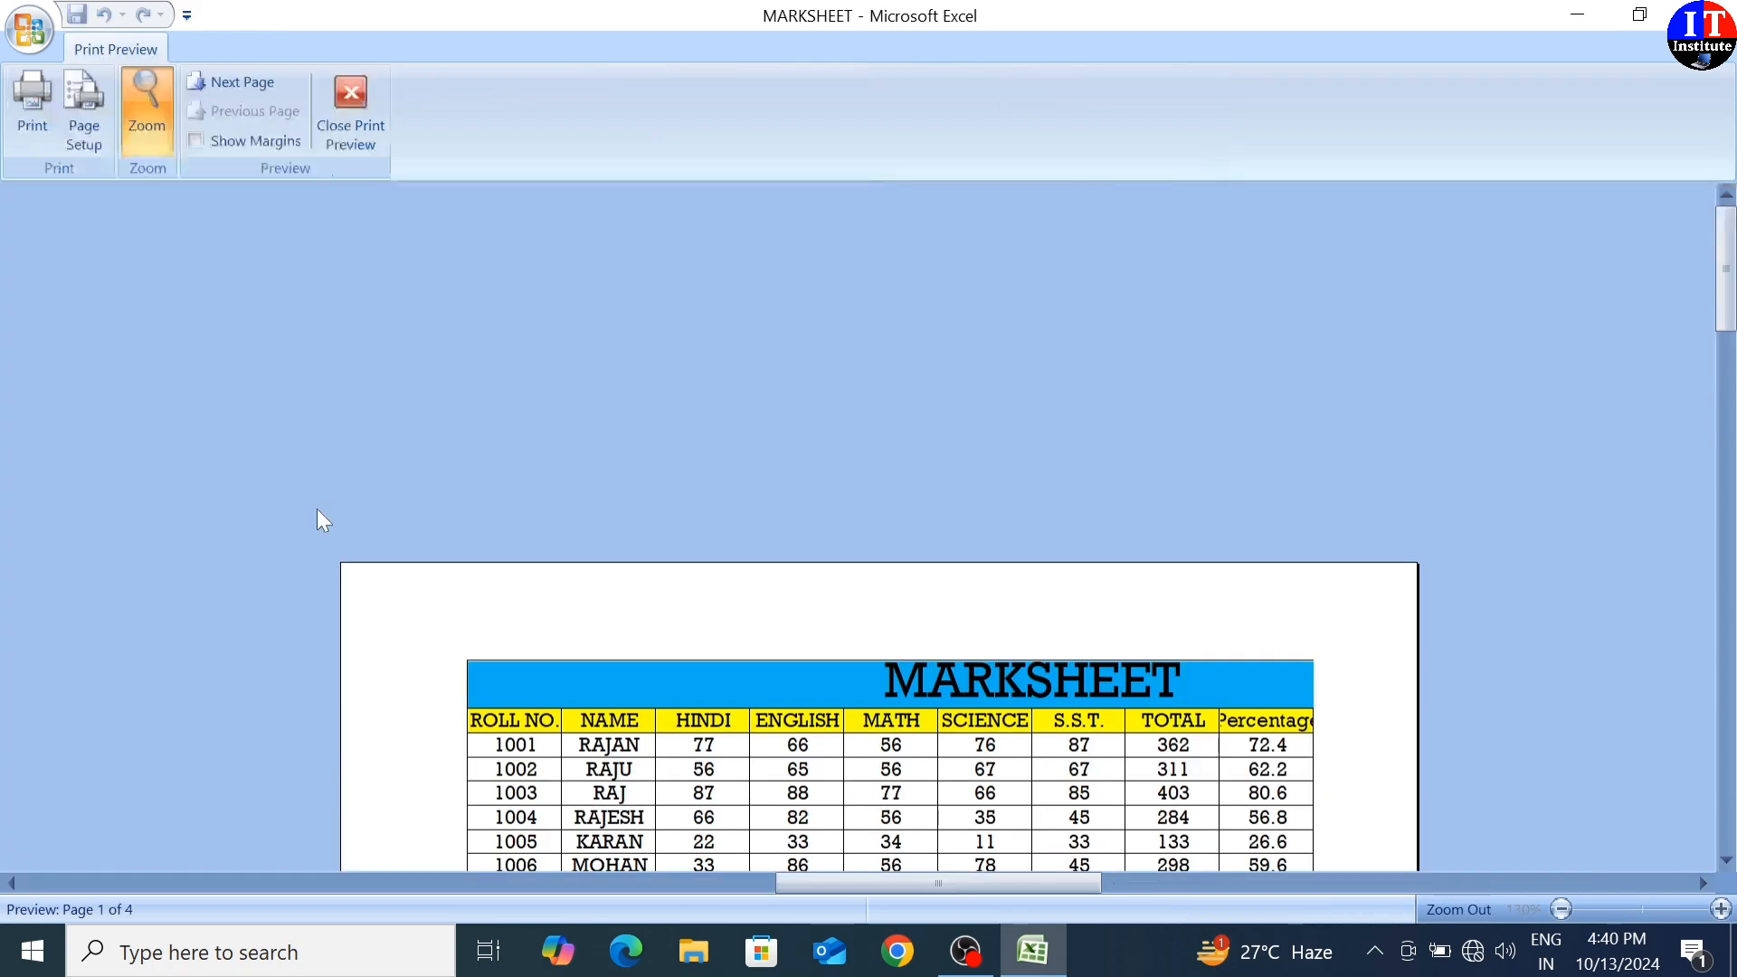
scroll(744, 500, "down", 20)
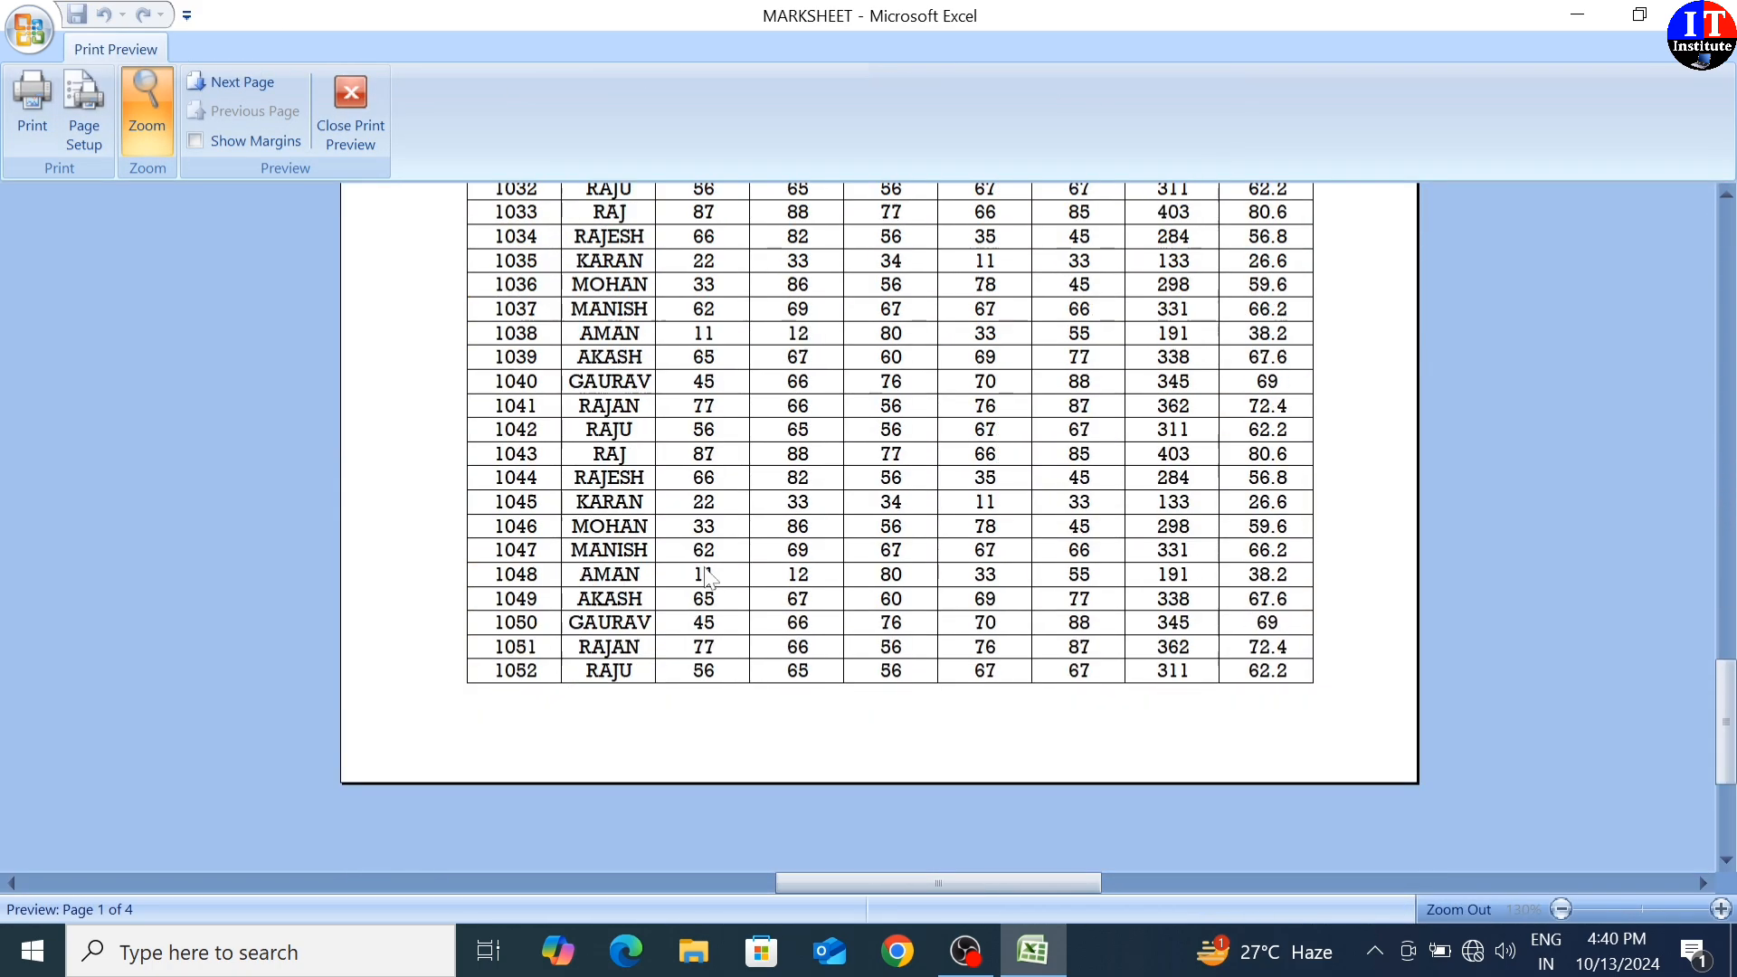
scroll(727, 556, "up", 18)
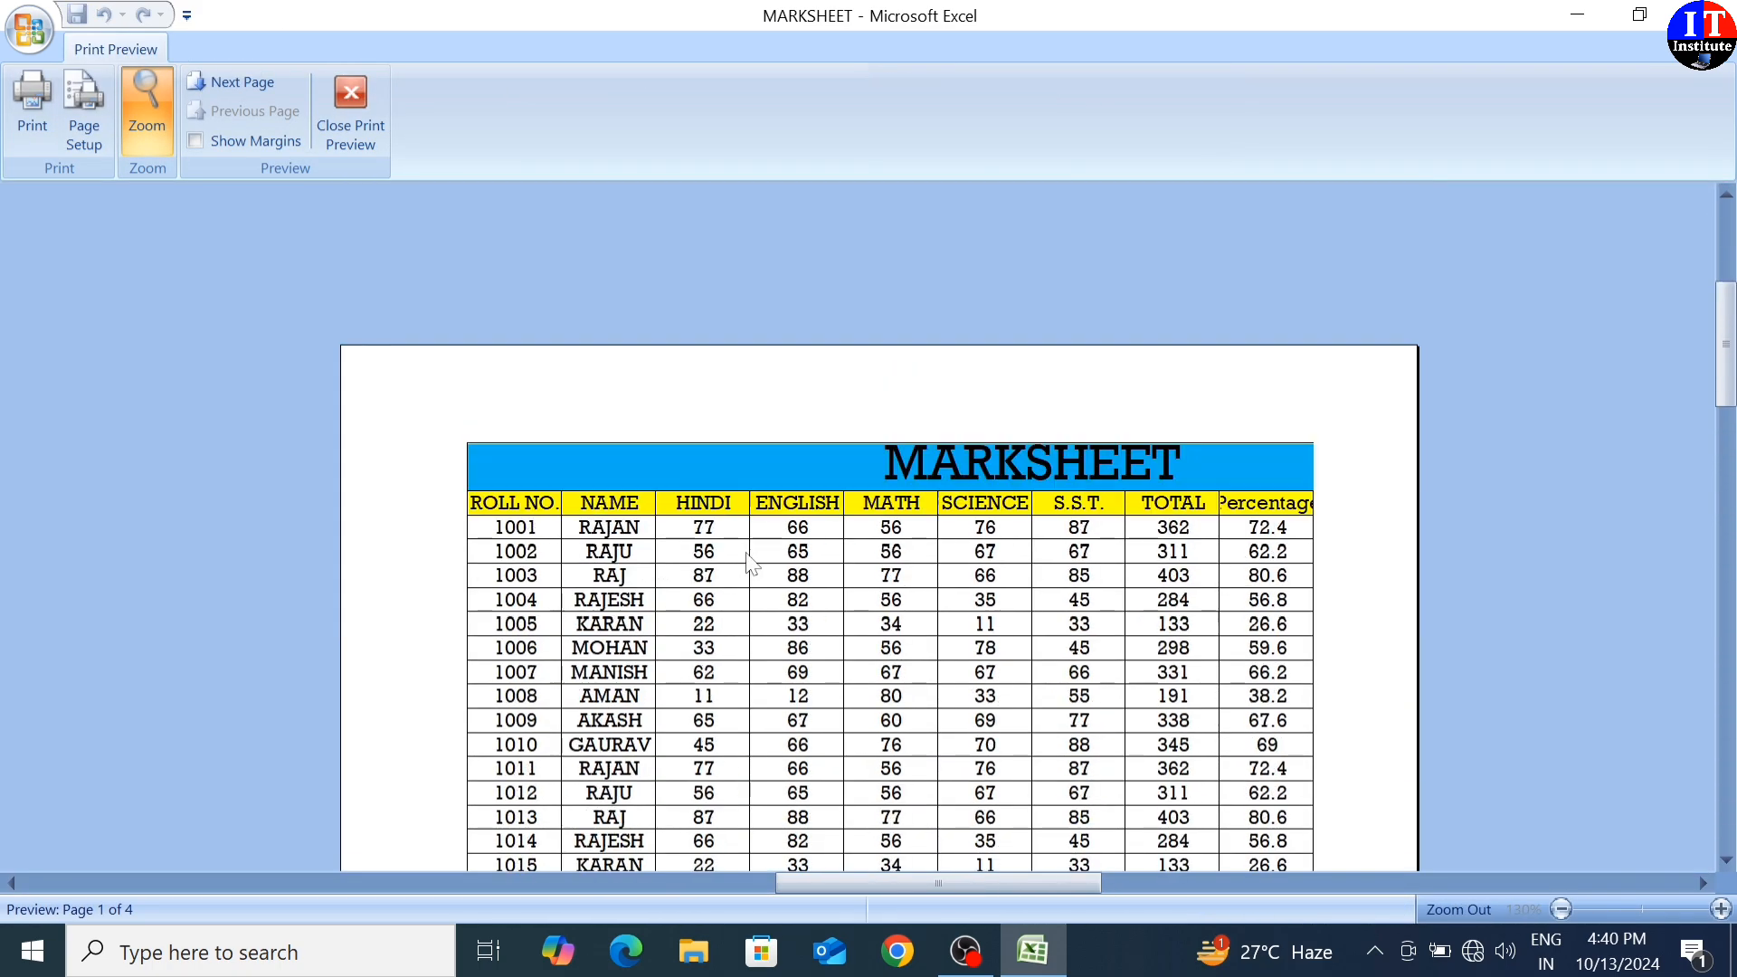
scroll(749, 543, "down", 8)
scroll(748, 535, "down", 3)
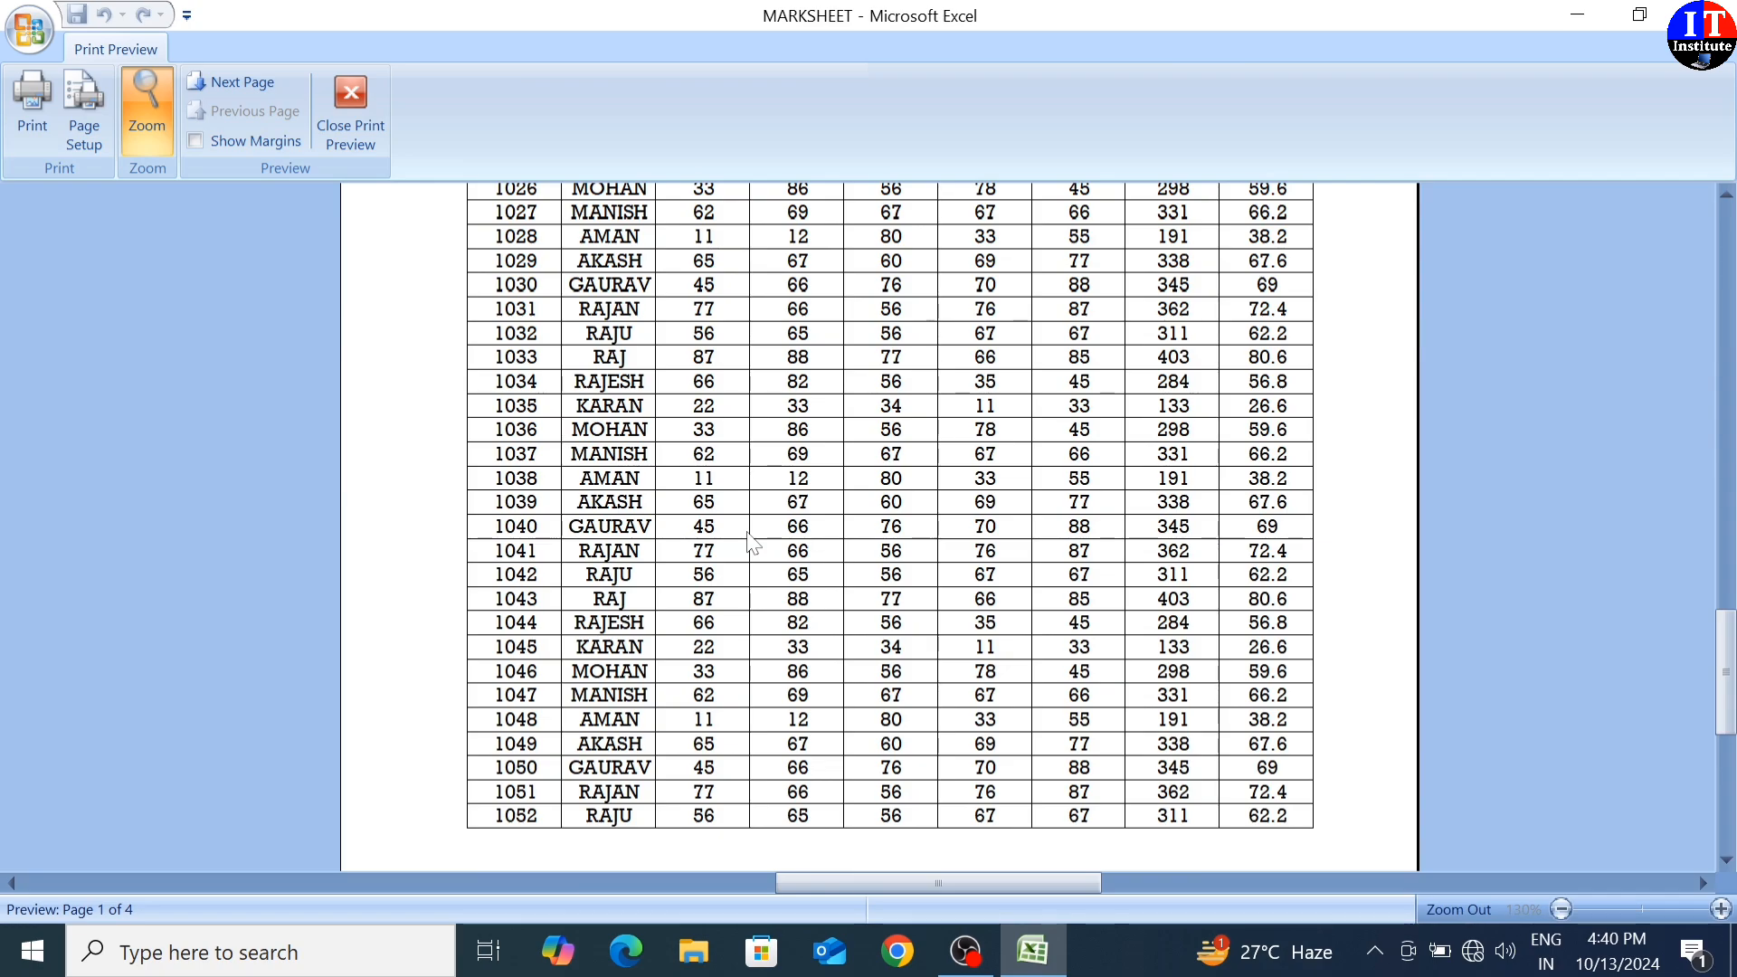
scroll(747, 535, "up", 6)
left_click(255, 81)
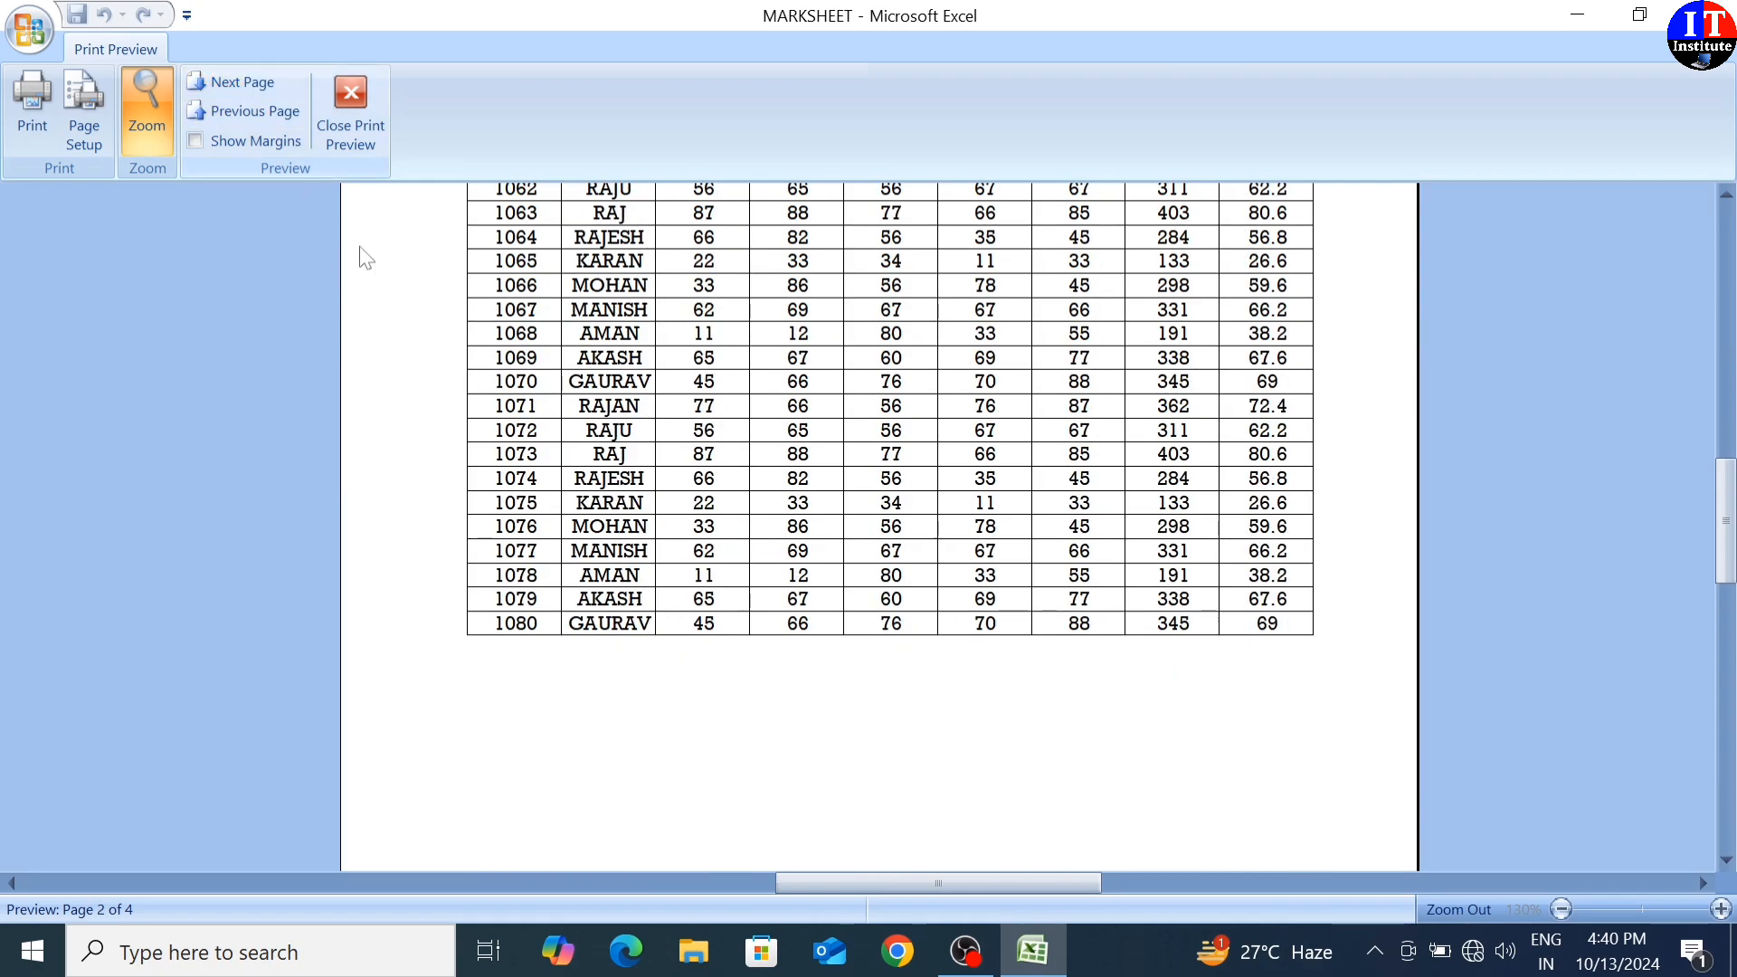
scroll(357, 253, "up", 7)
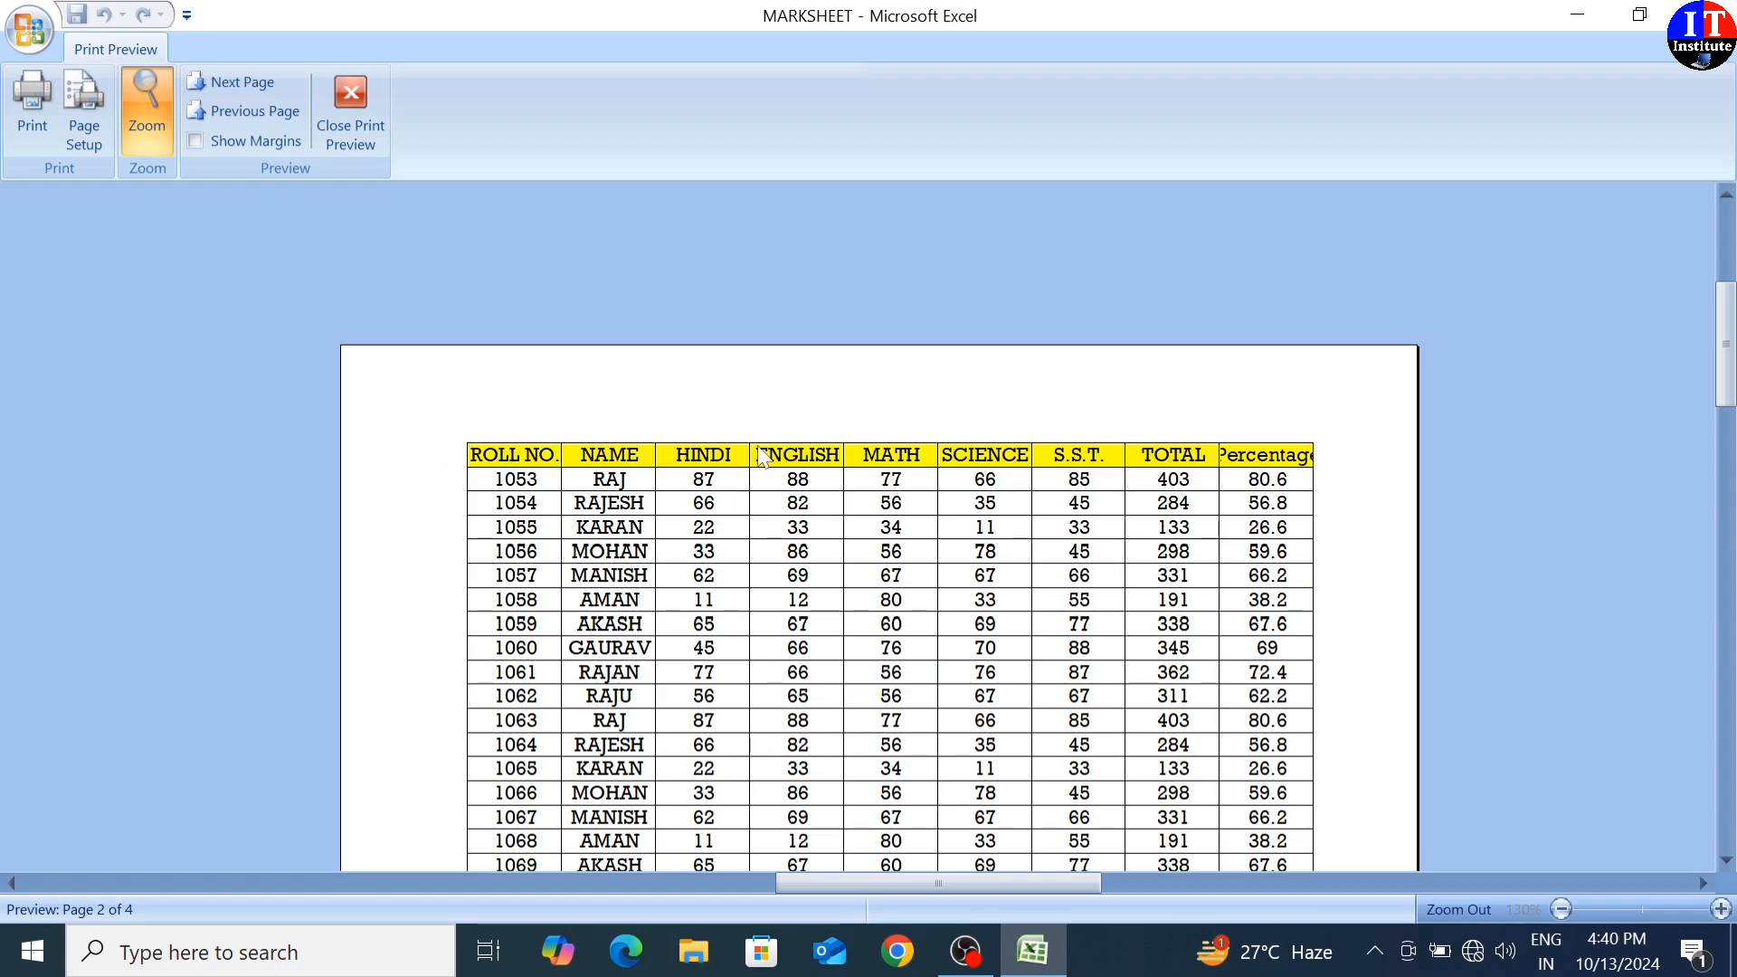
scroll(819, 491, "down", 3)
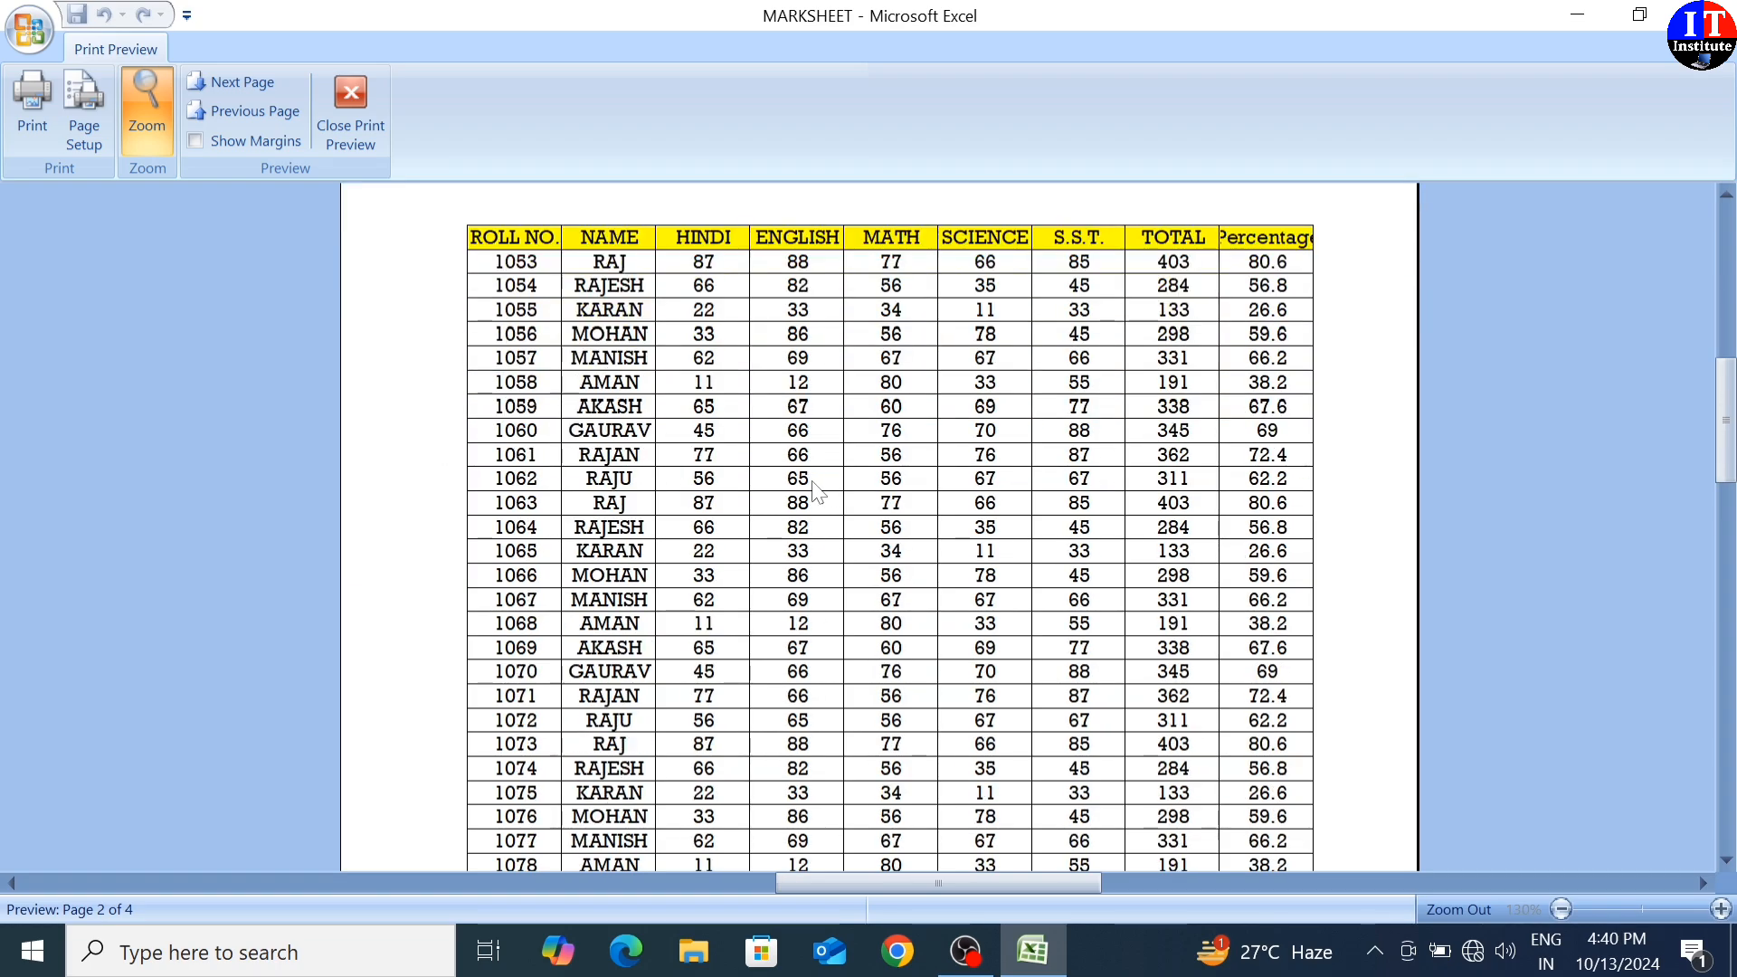
scroll(819, 491, "up", 3)
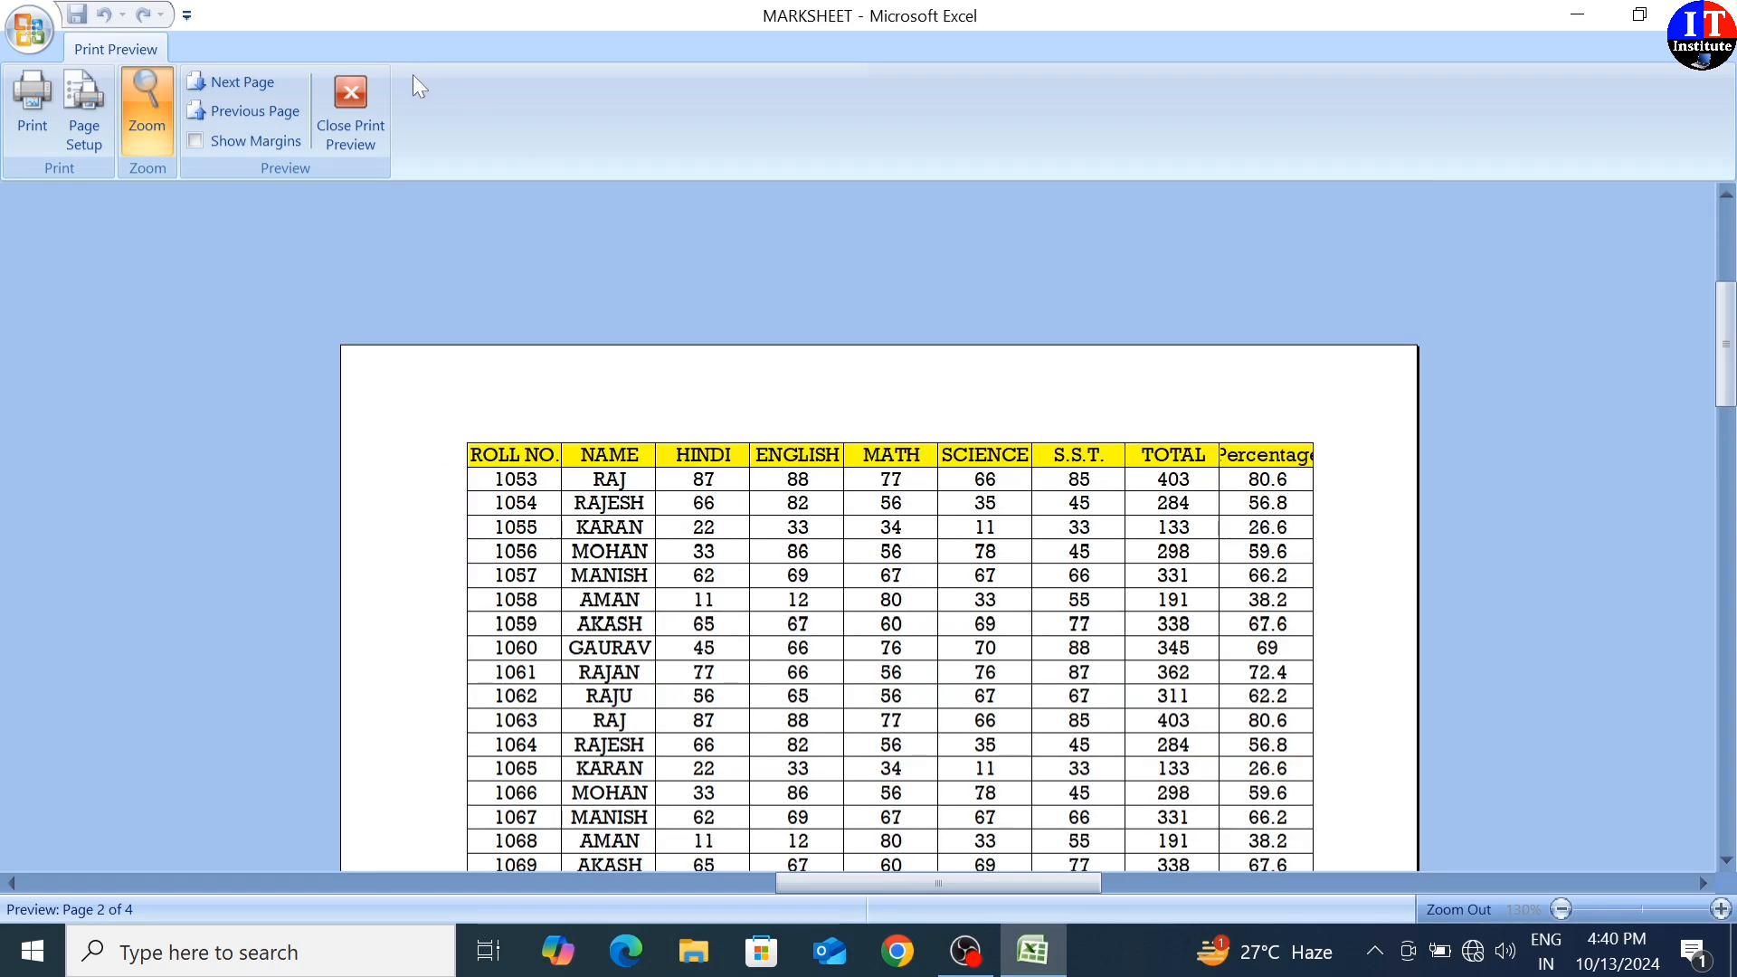
left_click(340, 96)
- Examine pages 1 to 3 of the marksheet in Print Preview, comparing how the columns split, and return to the worksheet
scroll(515, 402, "up", 2)
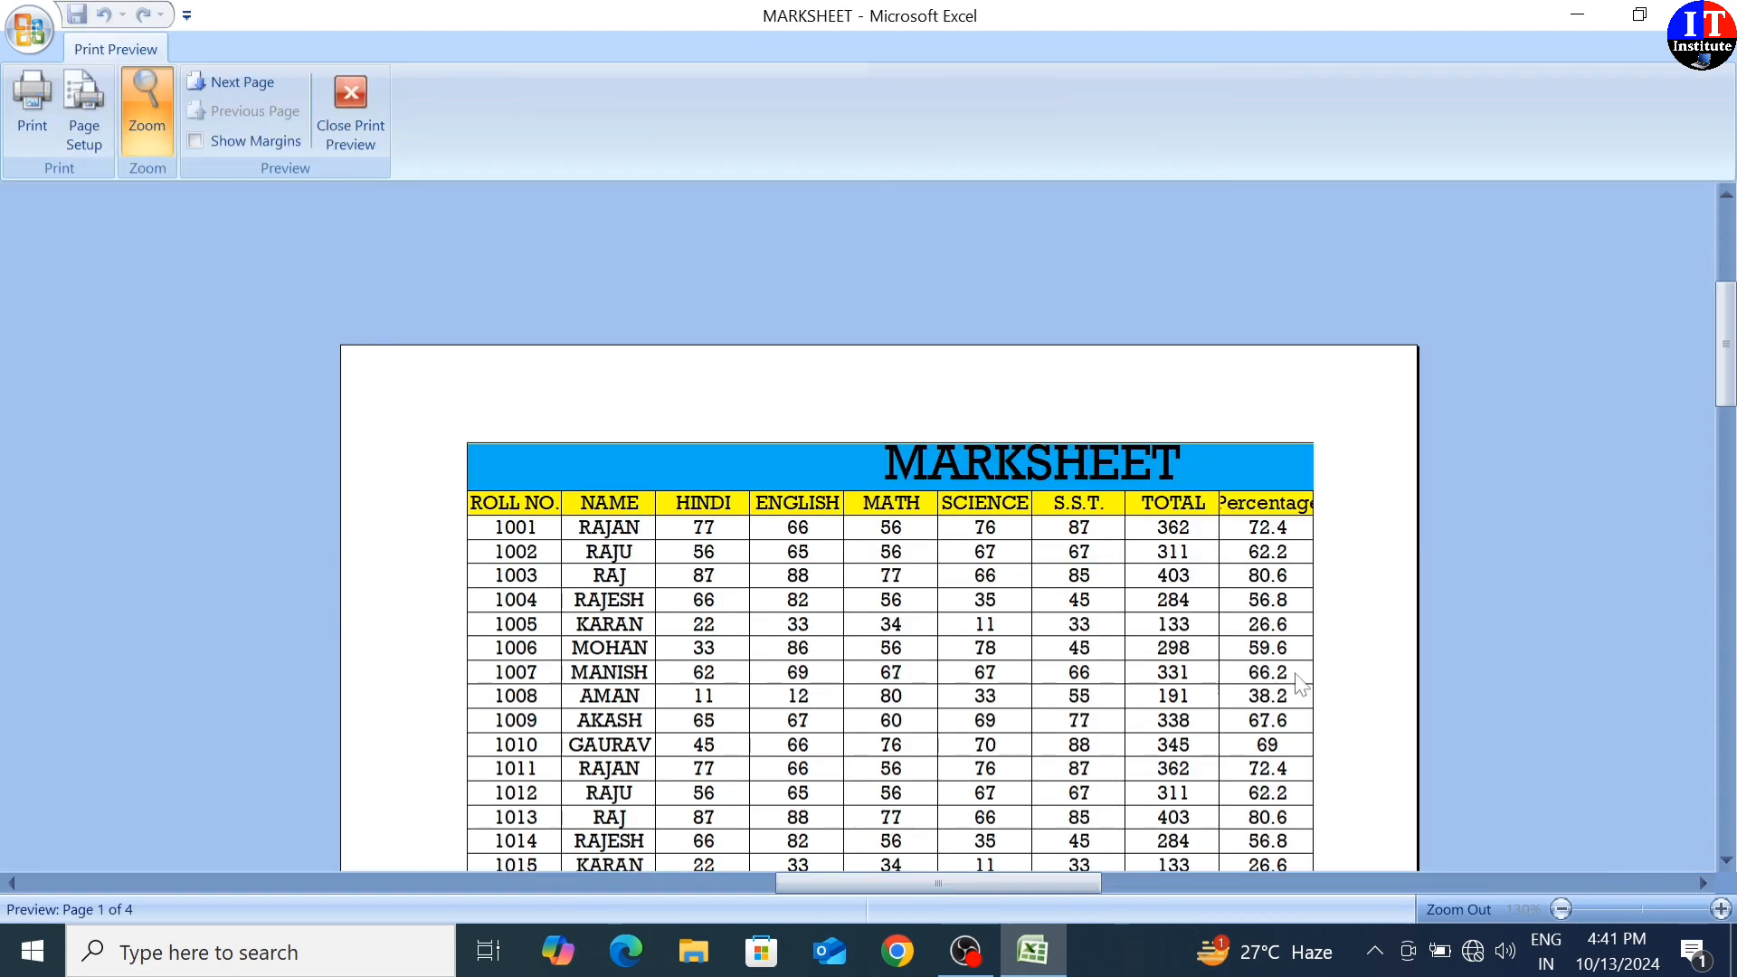
scroll(1271, 649, "down", 2)
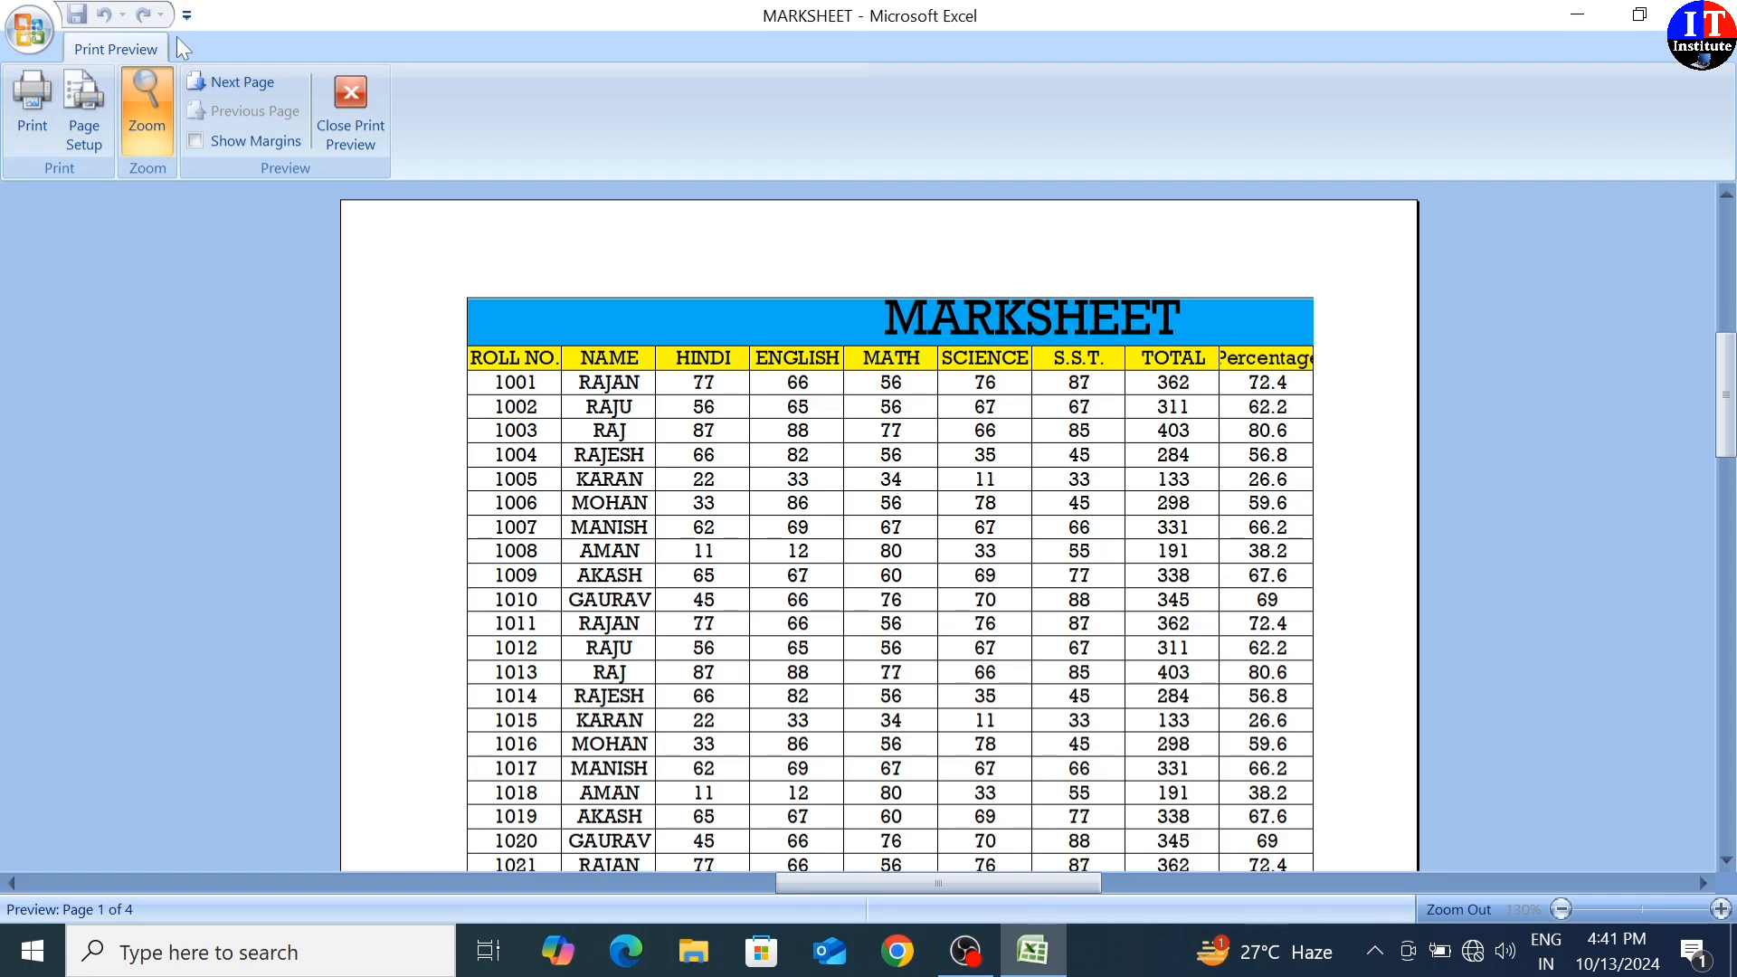
left_click(225, 80)
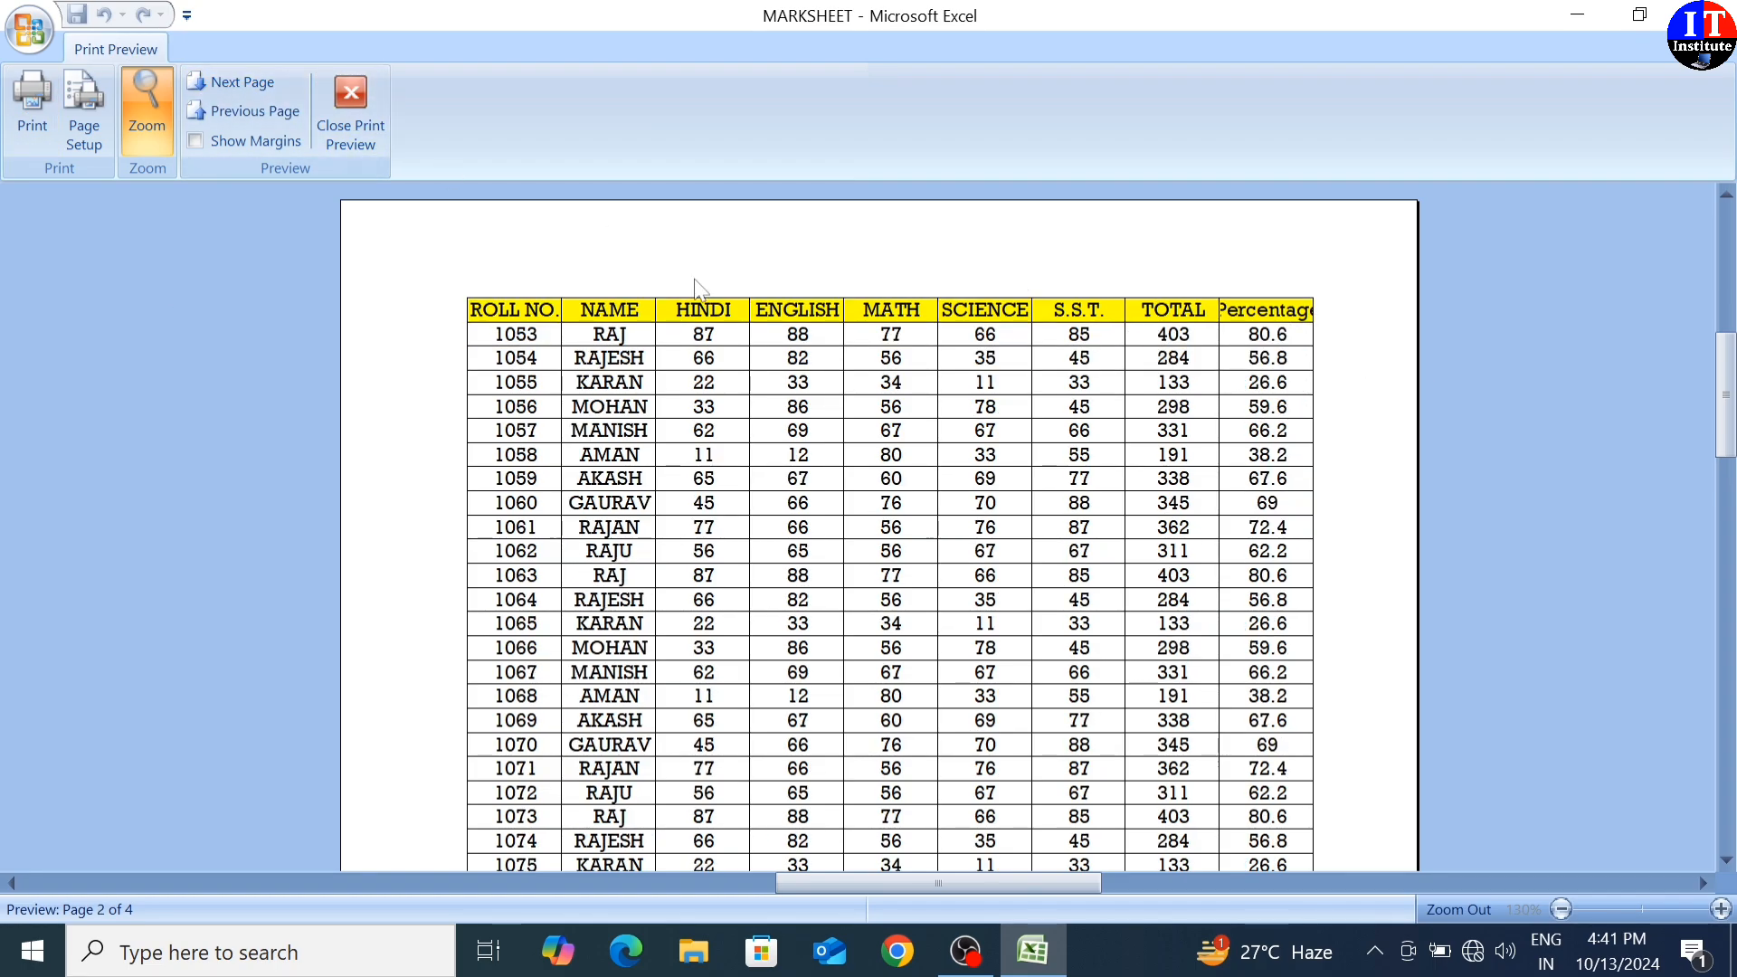
left_click(225, 80)
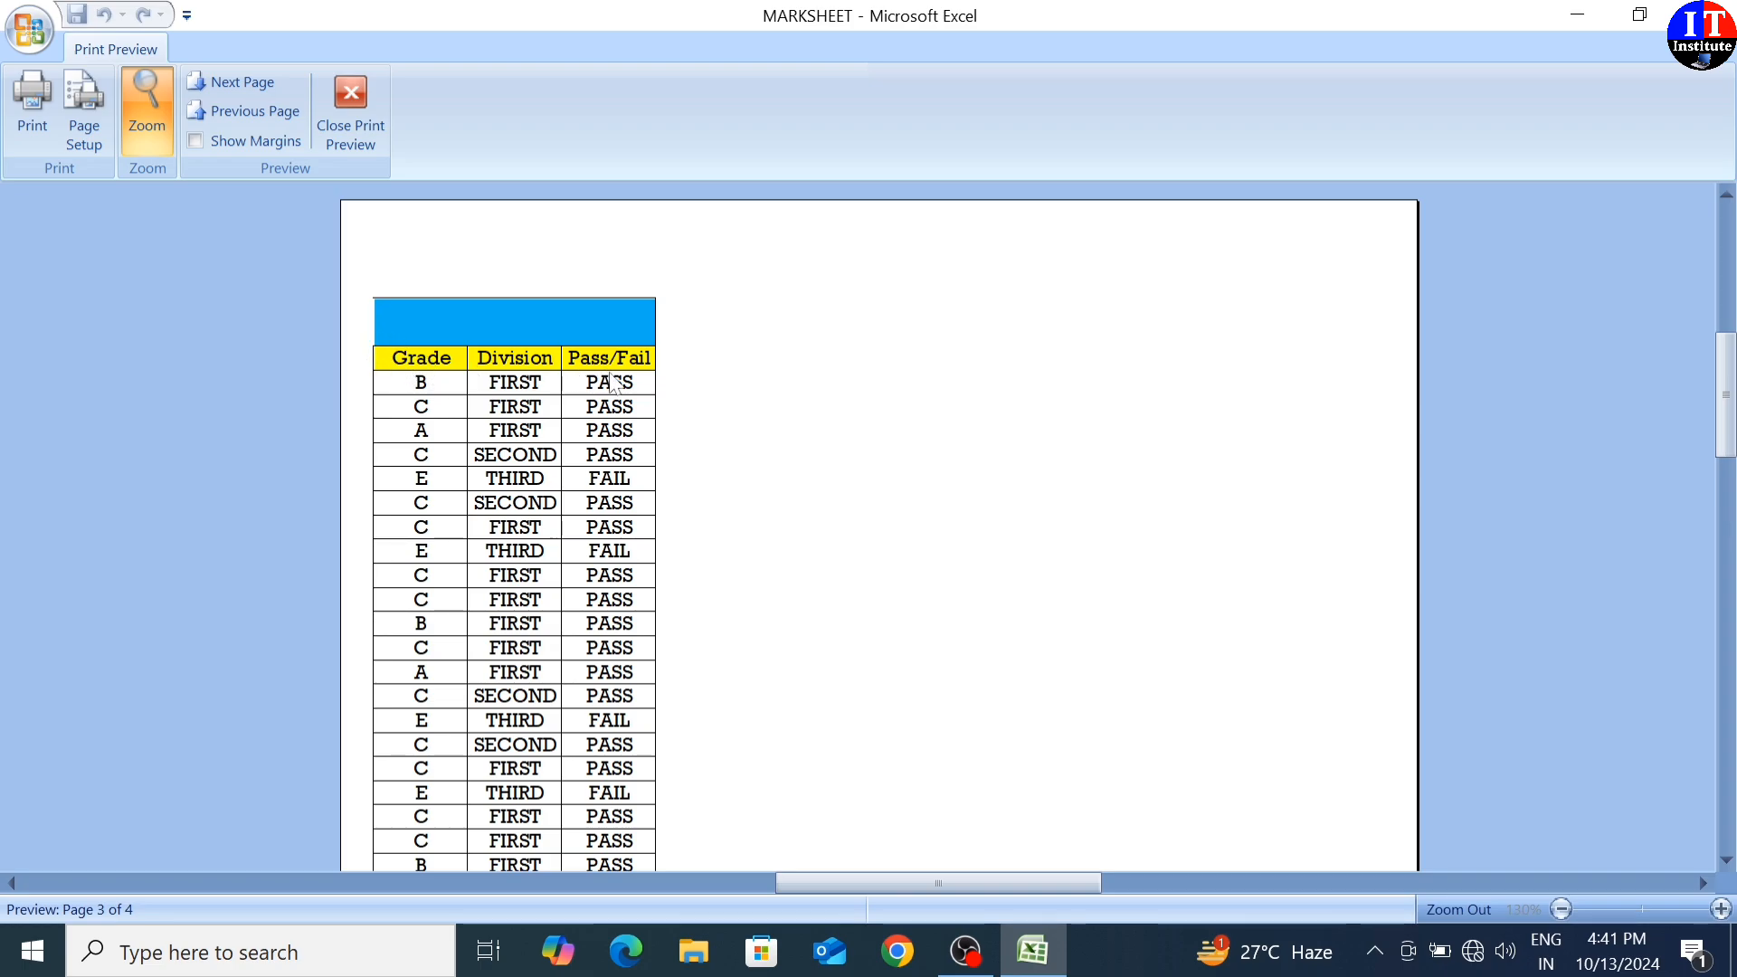
scroll(850, 458, "down", 10)
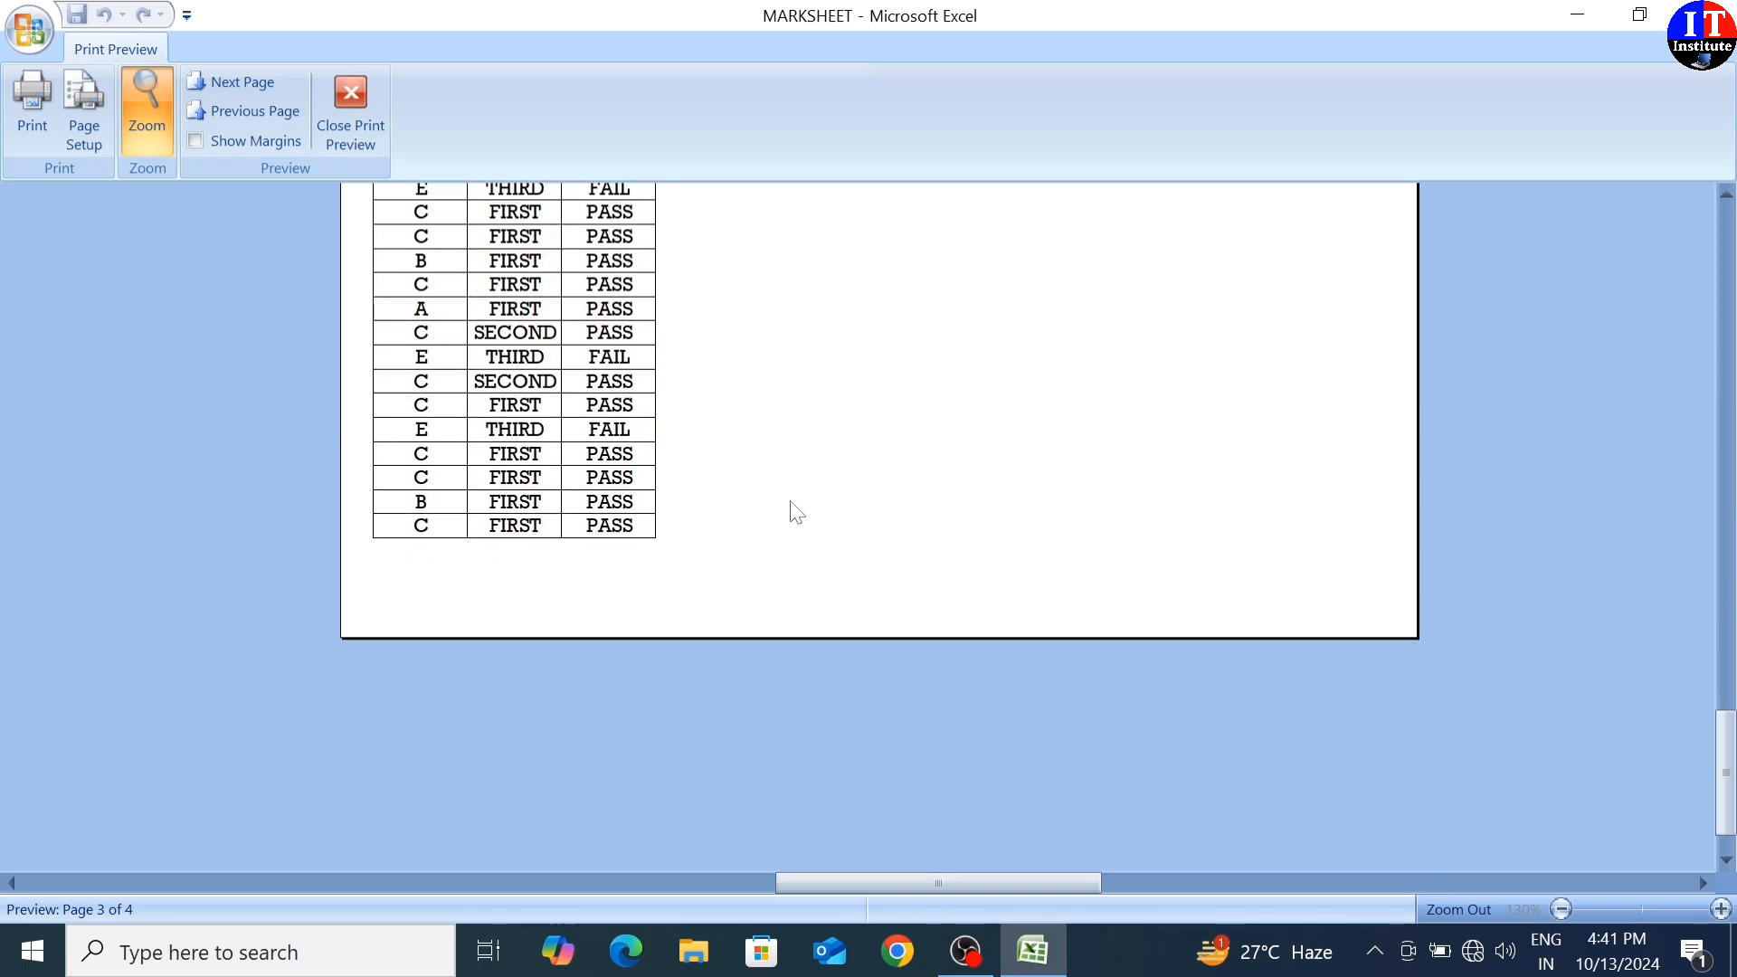
scroll(785, 522, "up", 10)
scroll(752, 504, "down", 2)
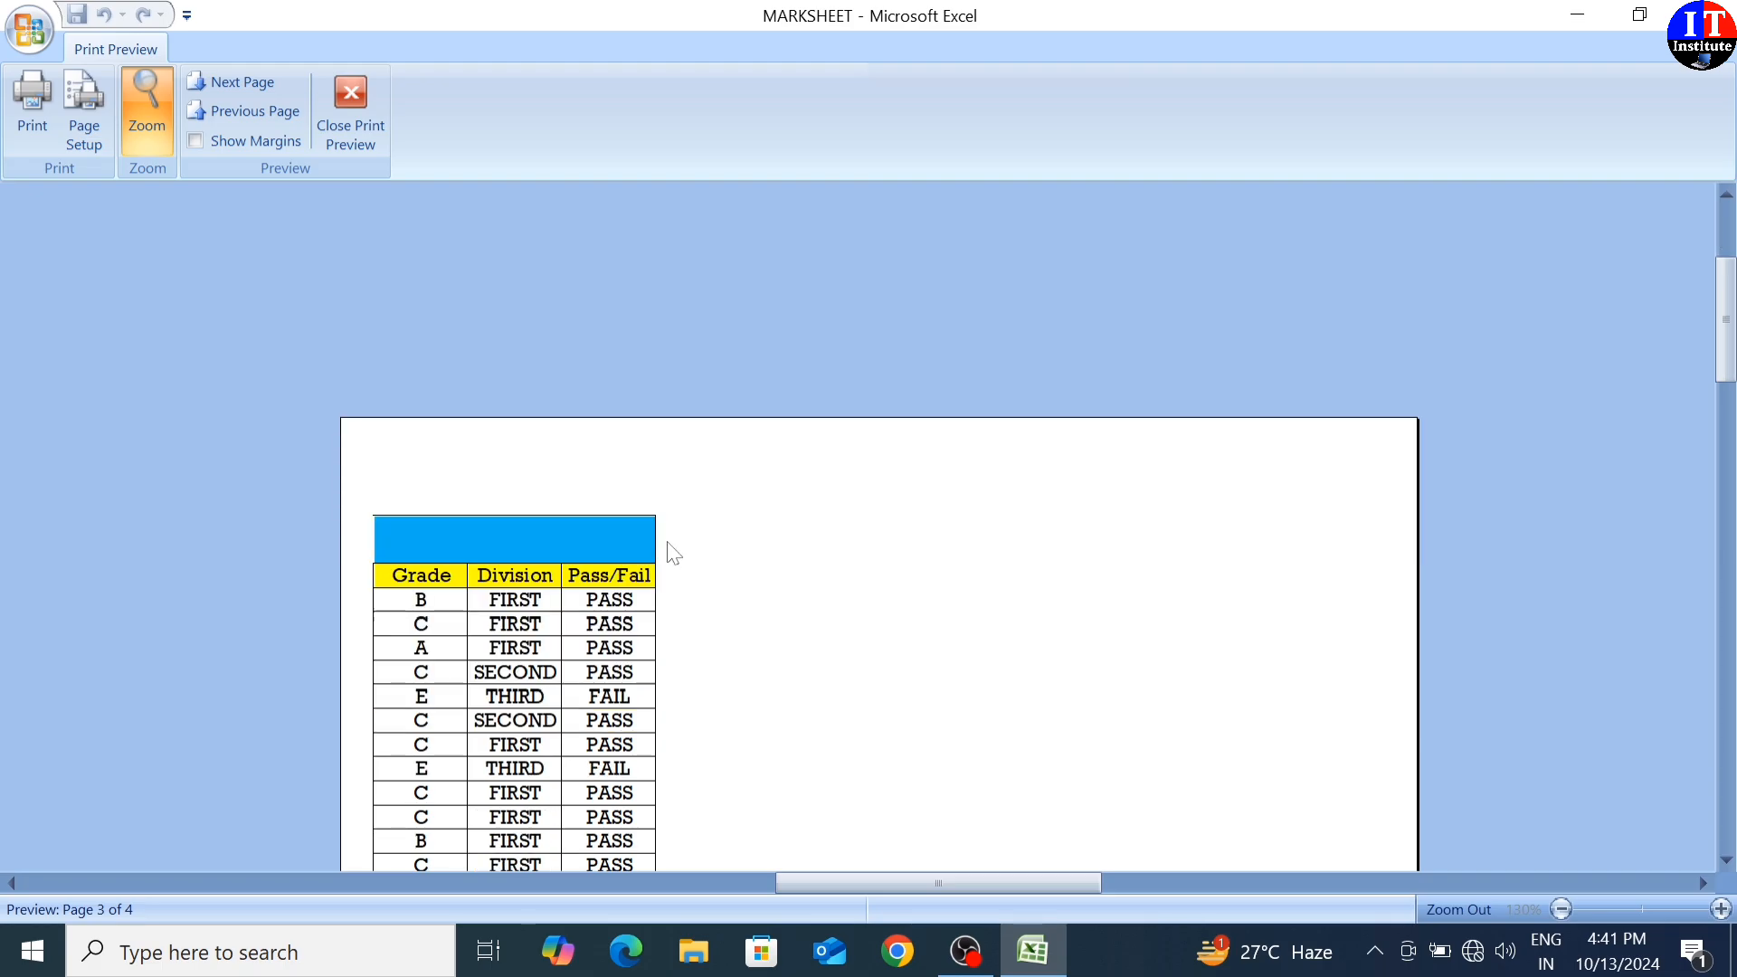
left_click(355, 92)
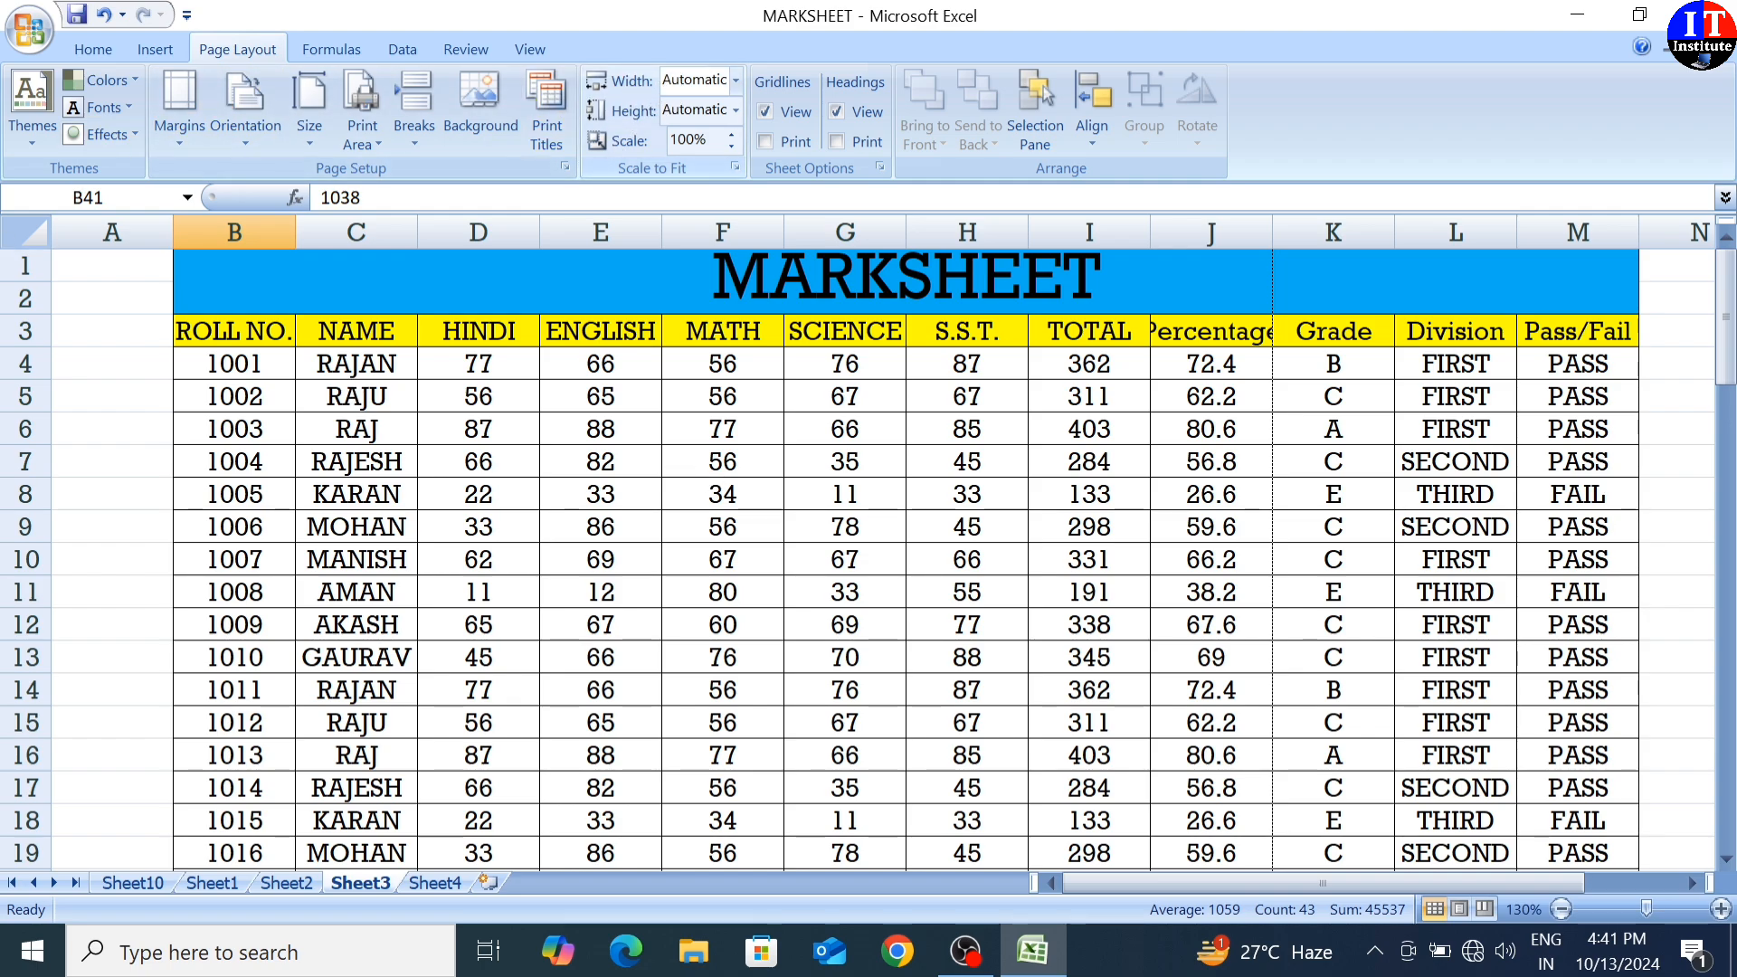
- Scale the printout to fit 1 page in width and 1 page in height
left_click(735, 82)
key("Down")
key("Return")
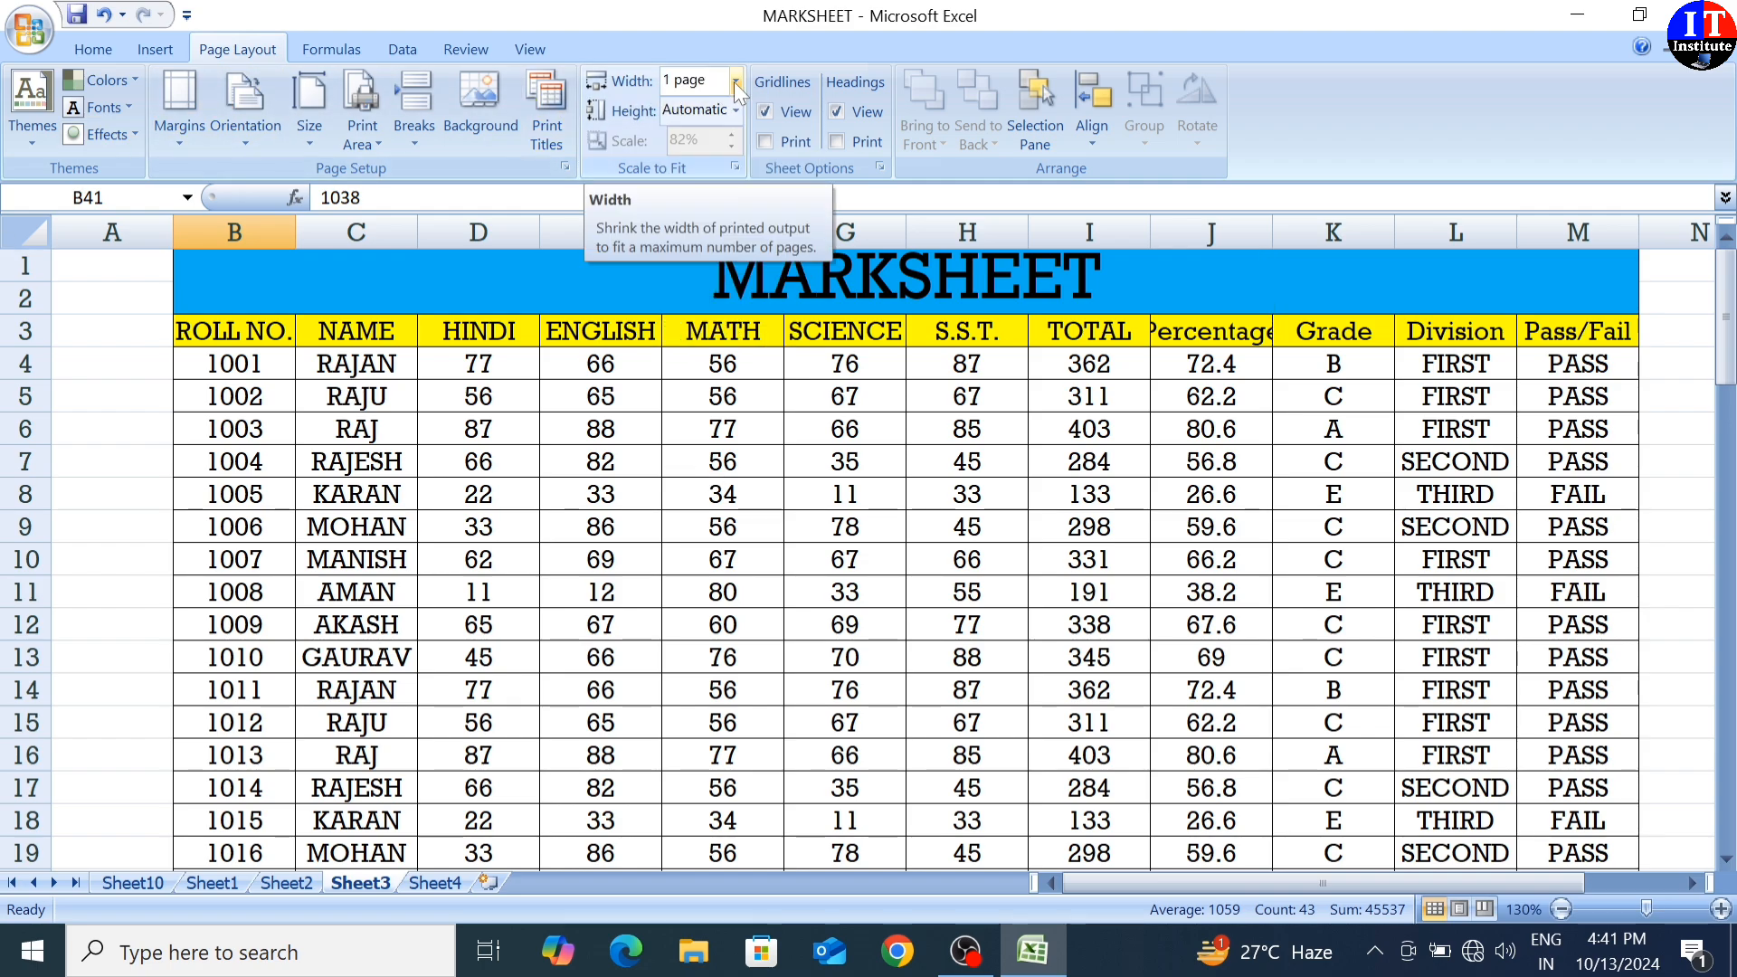
left_click(736, 110)
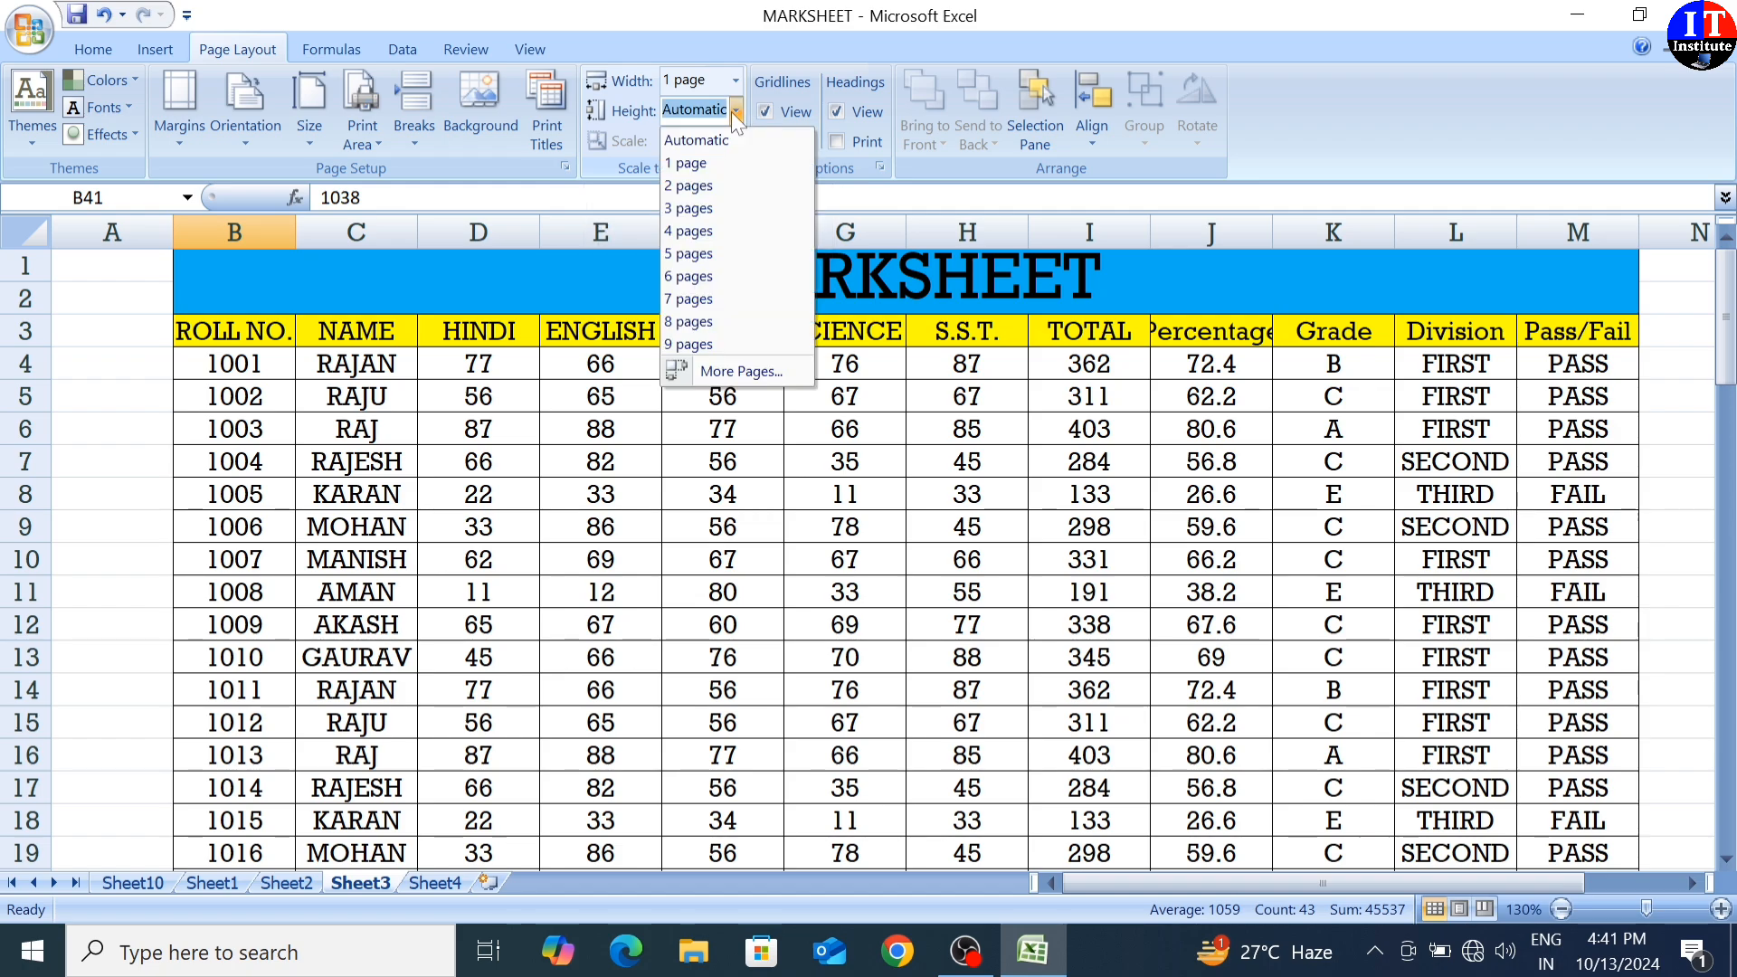
left_click(697, 165)
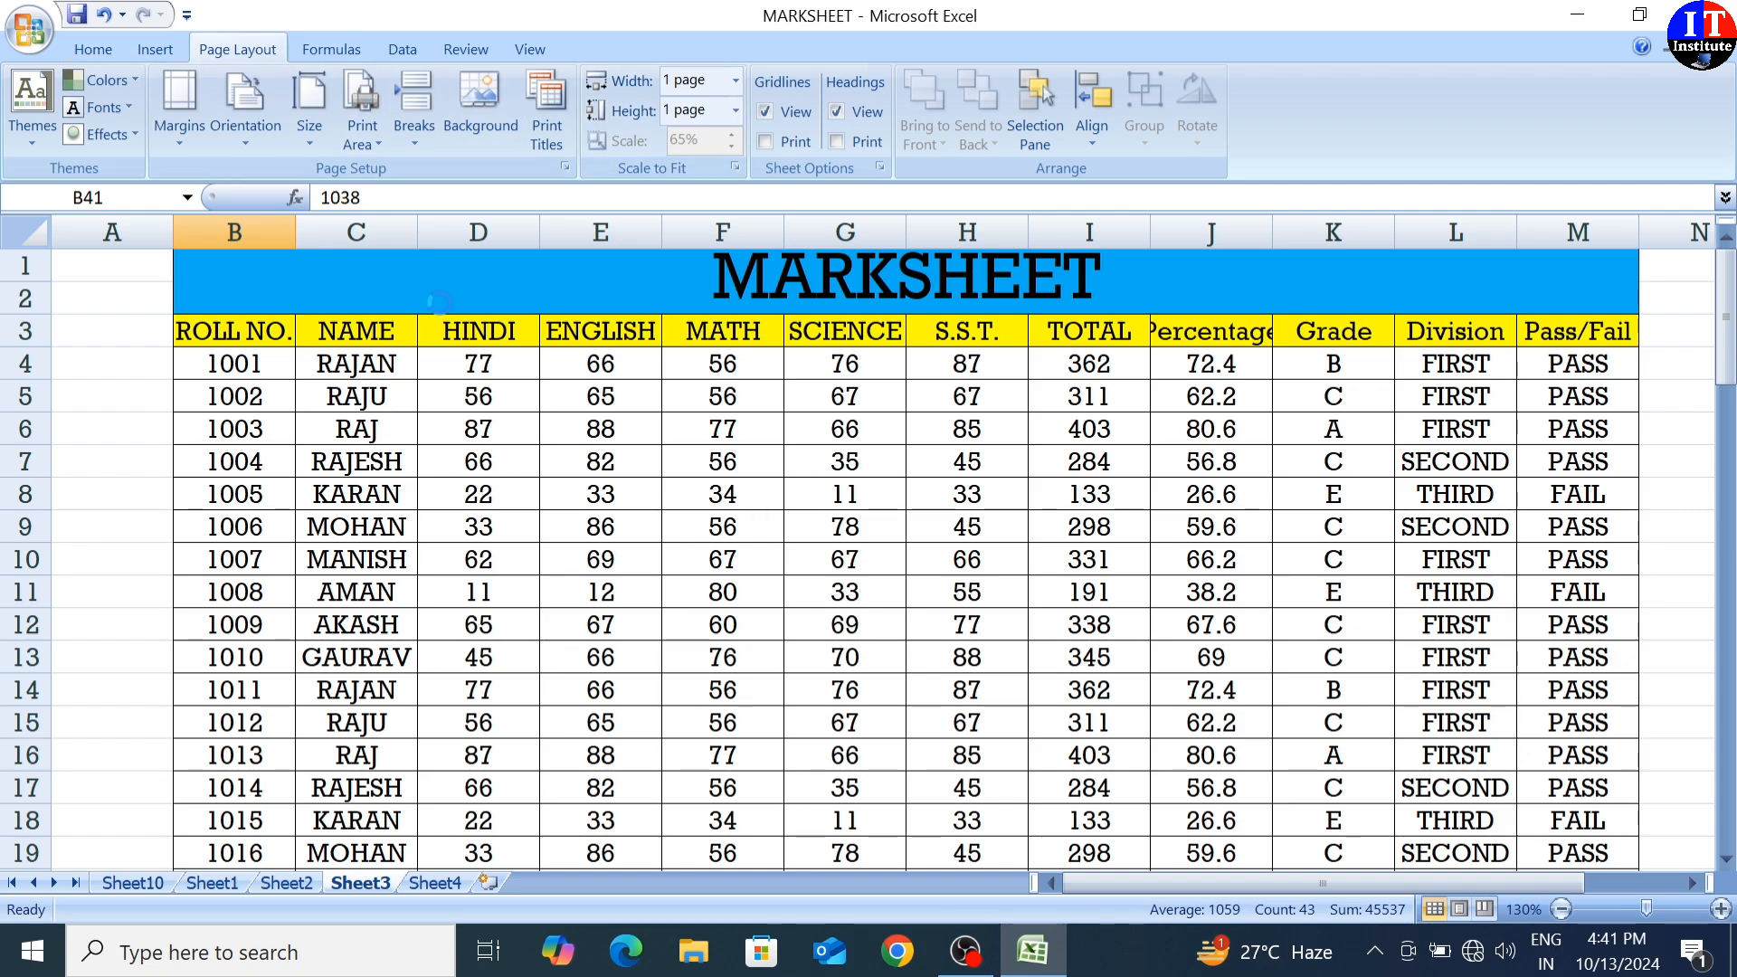
- Examine the one-page printout in Print Preview from the title to the last student record and return to the worksheet
key("ctrl+F2")
scroll(648, 480, "down", 6)
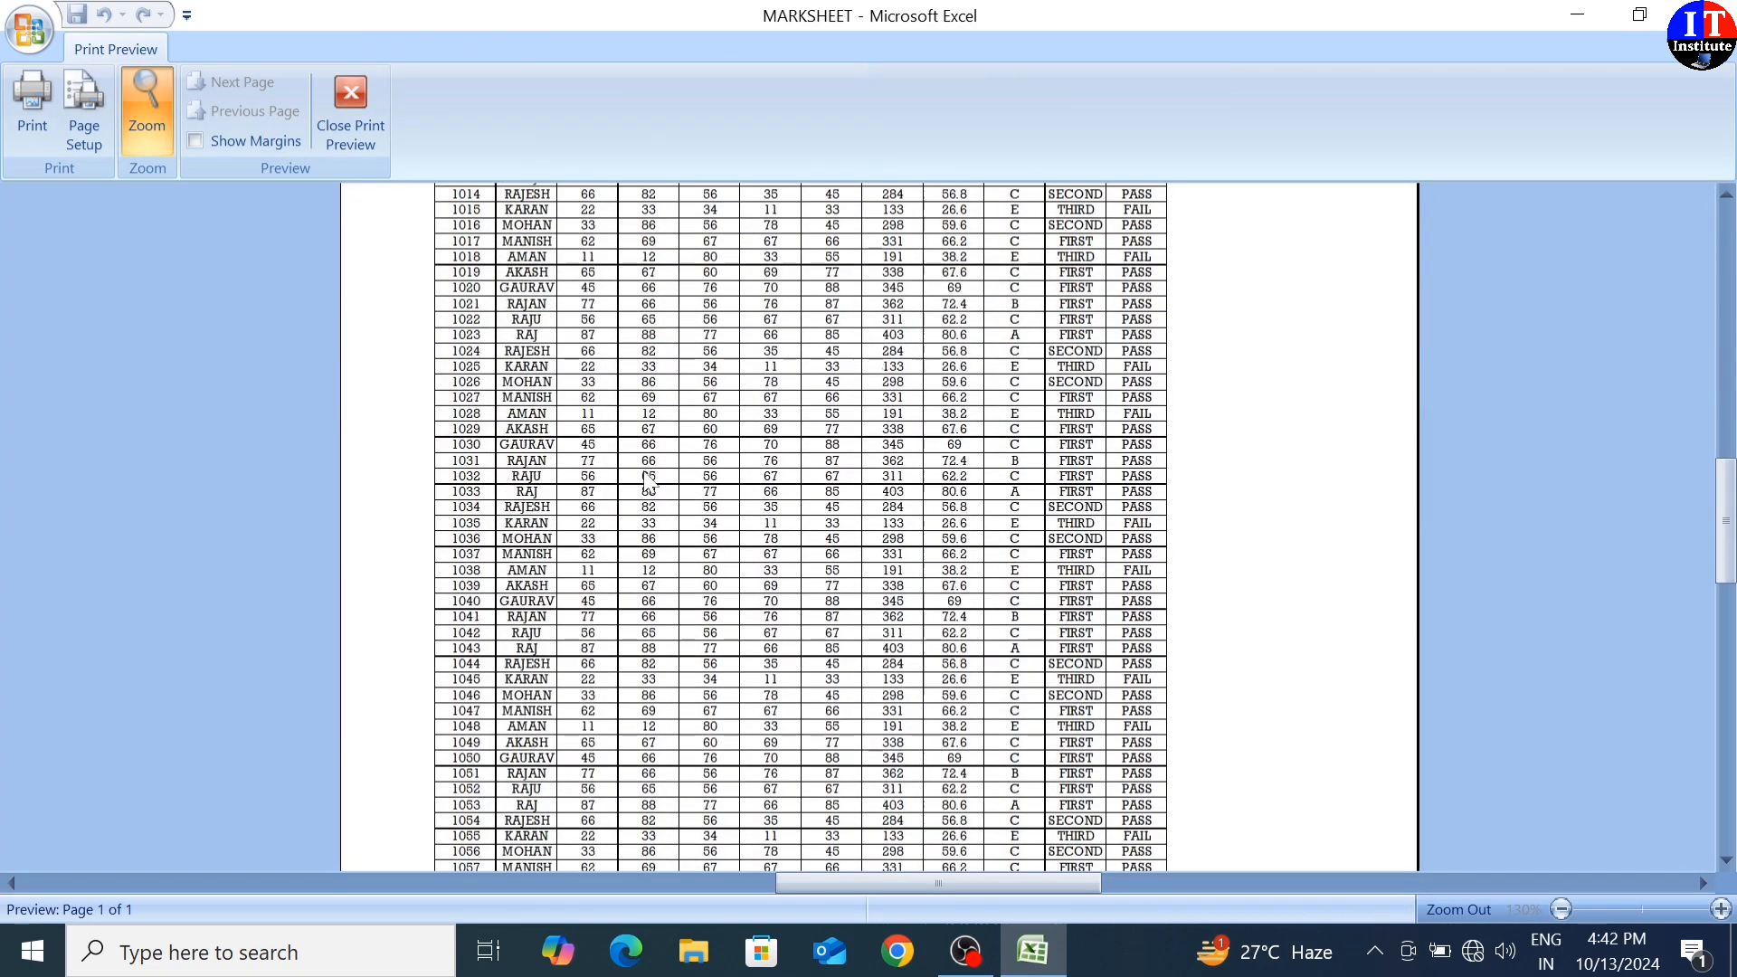
scroll(648, 480, "down", 8)
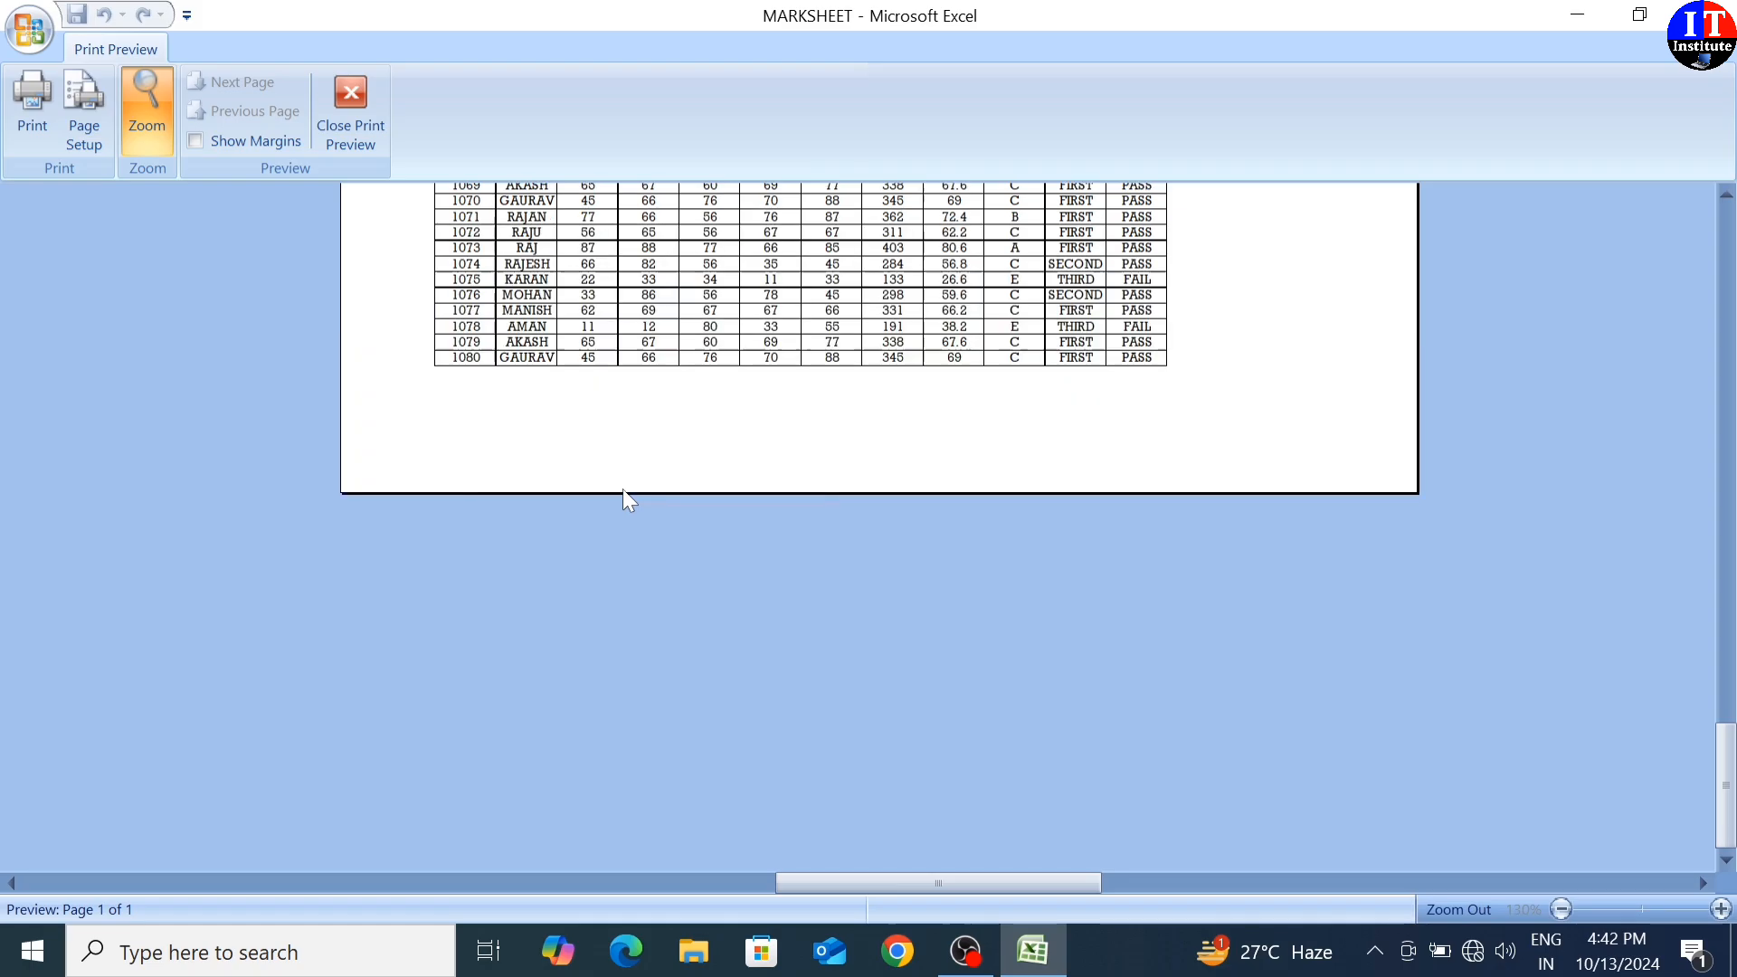
scroll(624, 498, "up", 14)
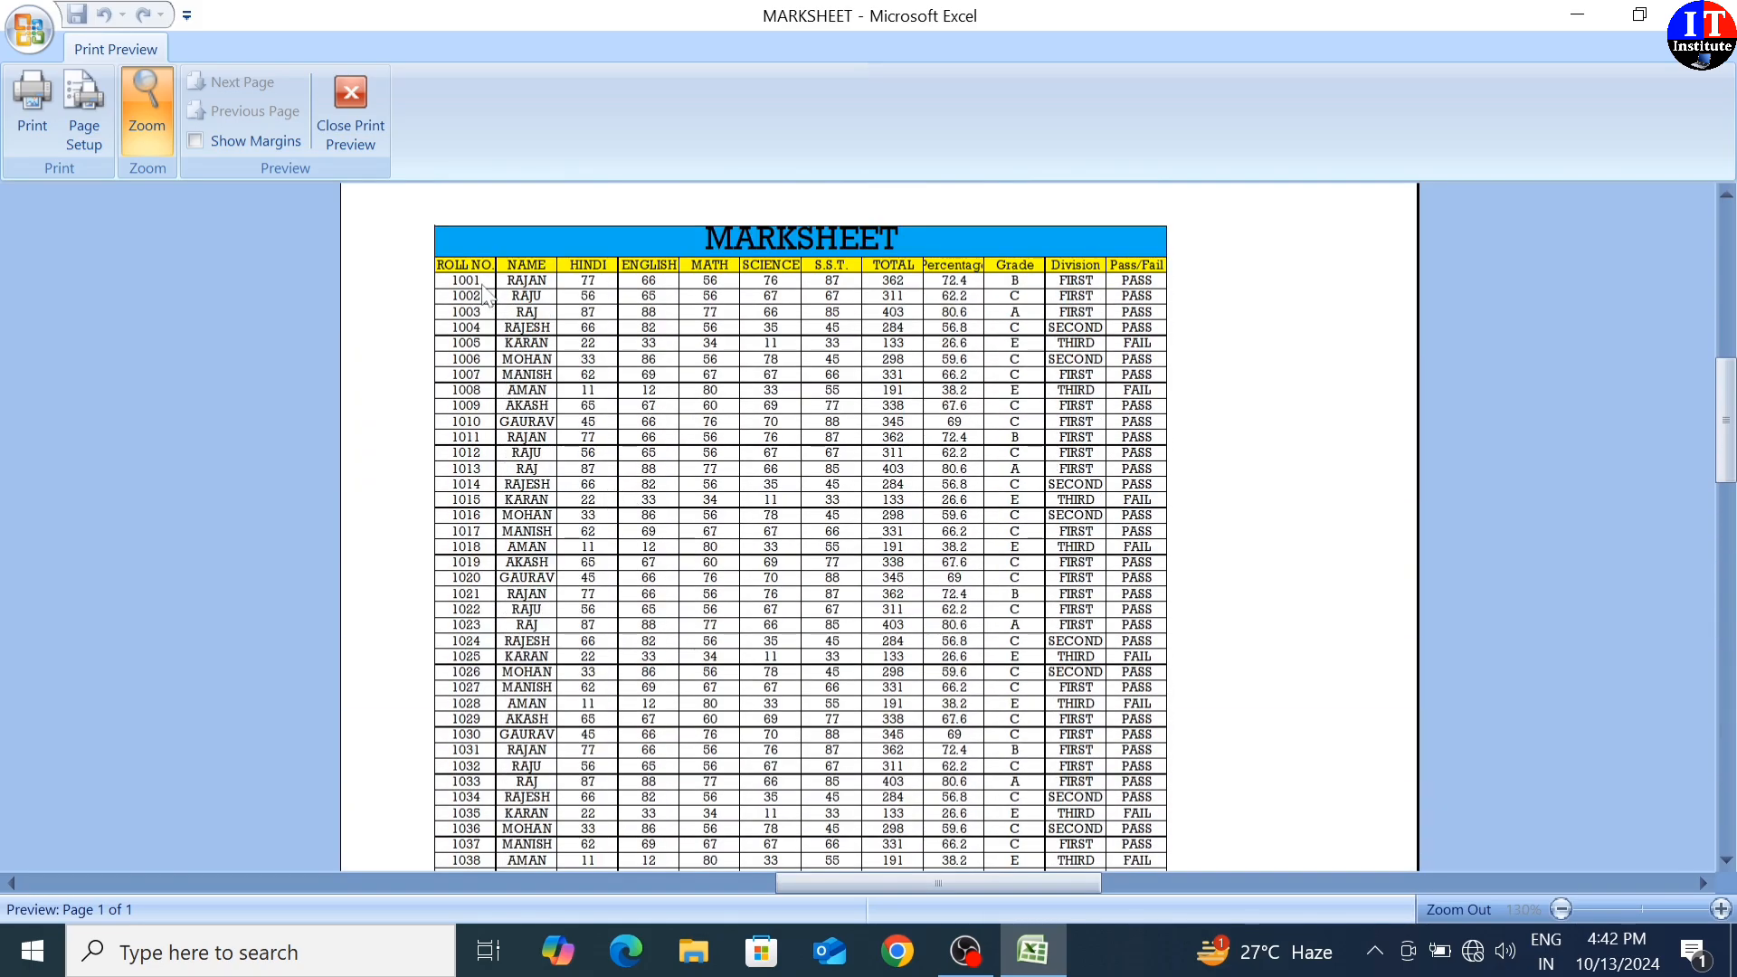
scroll(489, 299, "down", 14)
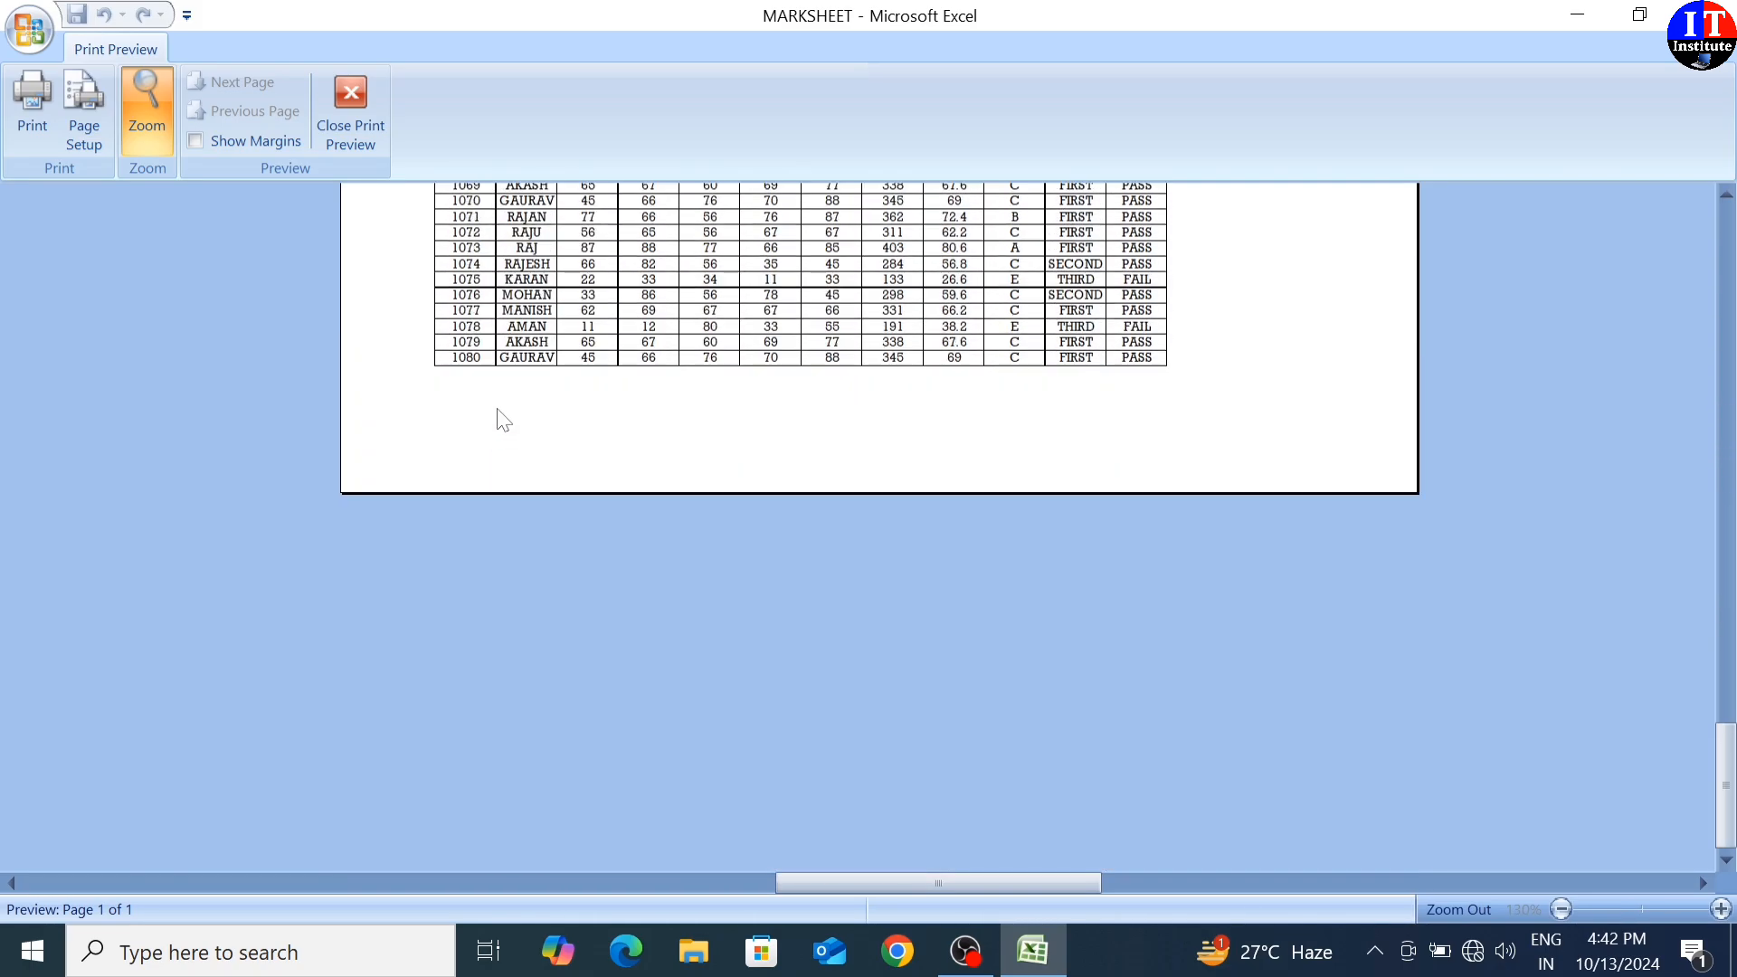
scroll(516, 432, "up", 10)
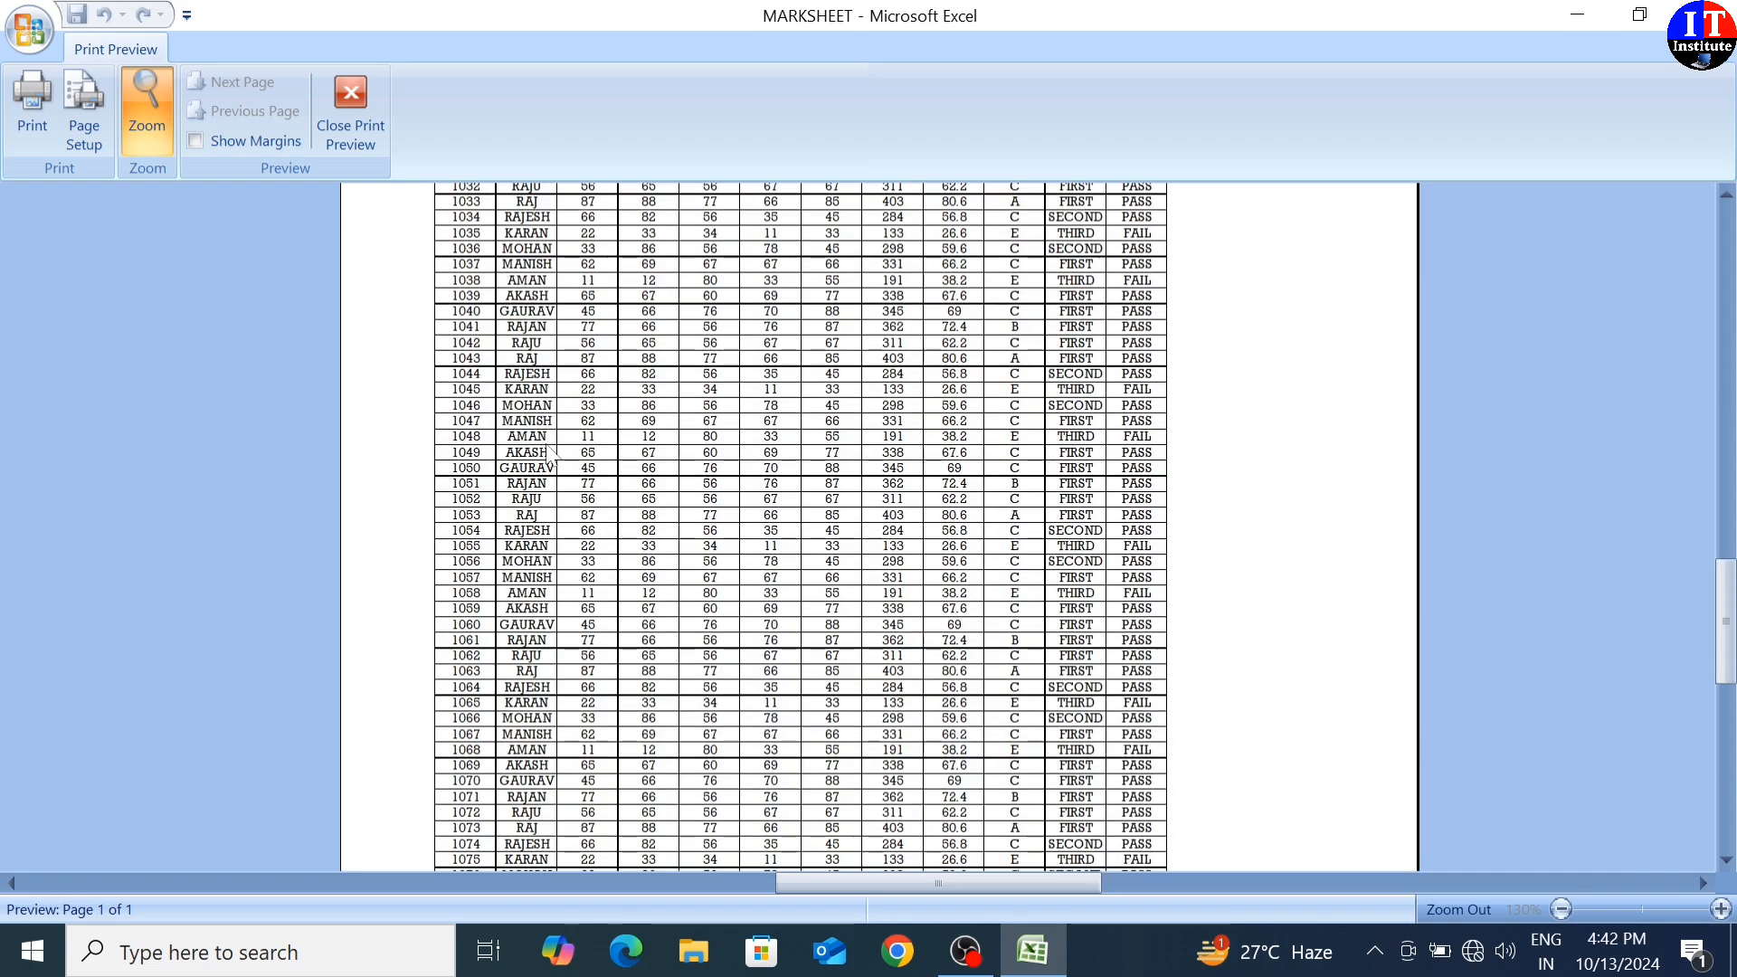
scroll(708, 438, "up", 5)
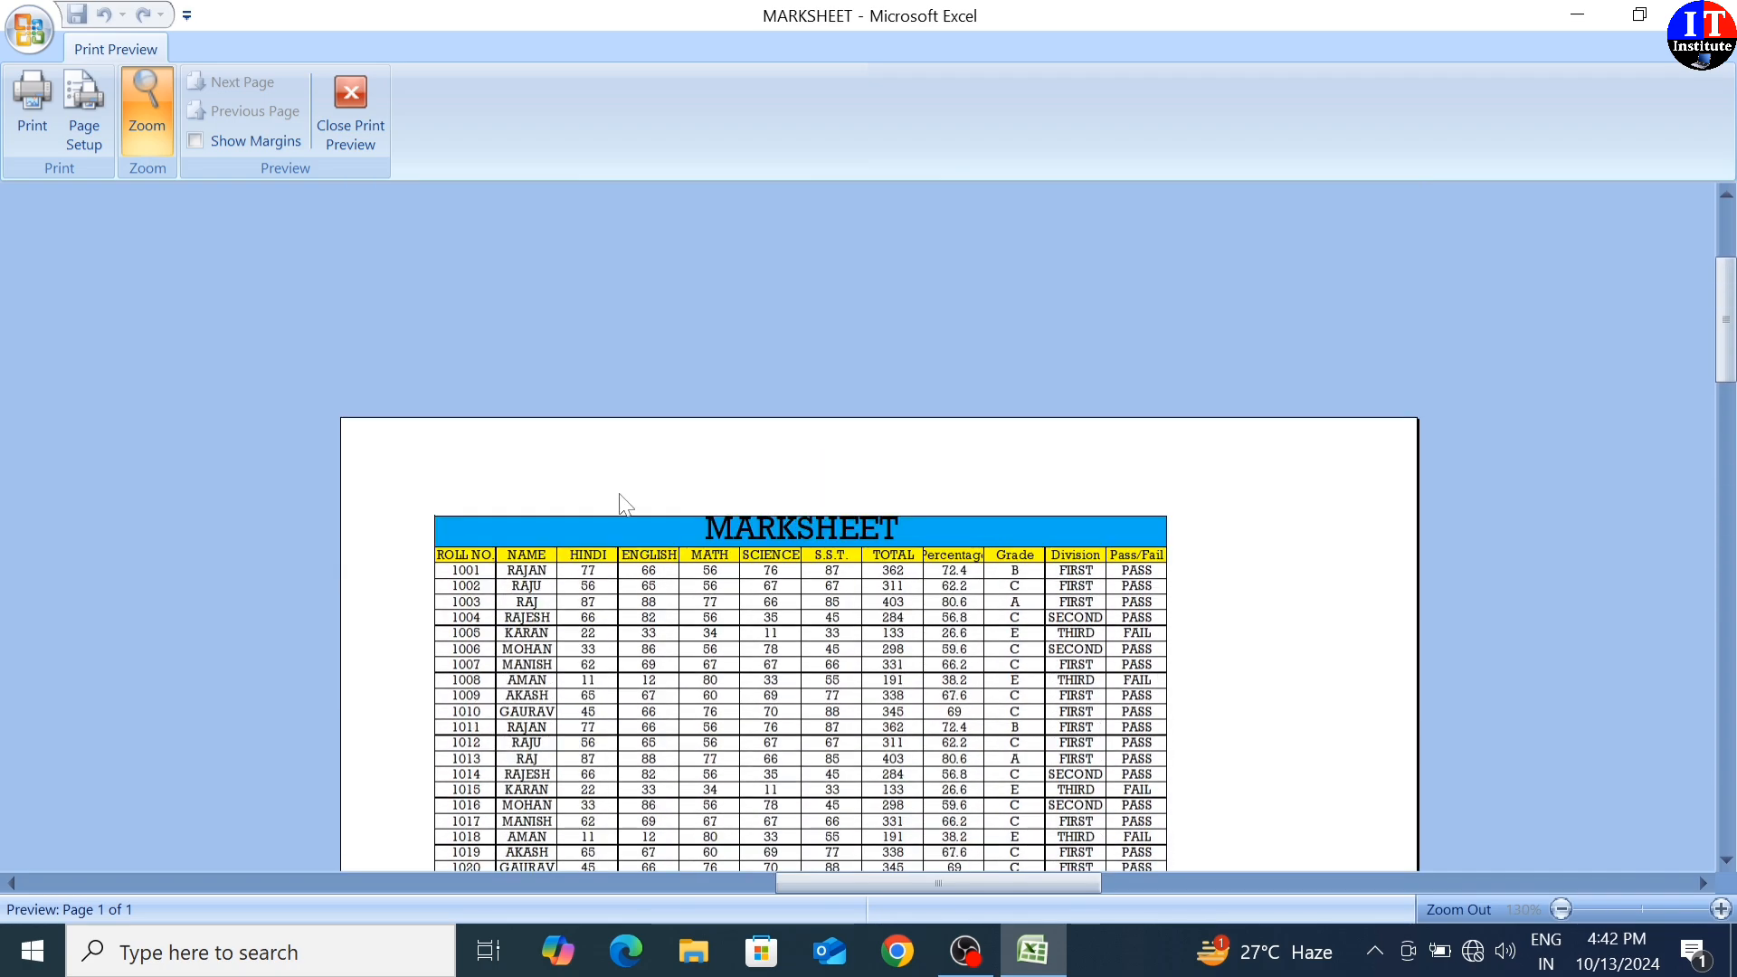
scroll(751, 566, "down", 4)
scroll(751, 566, "up", 3)
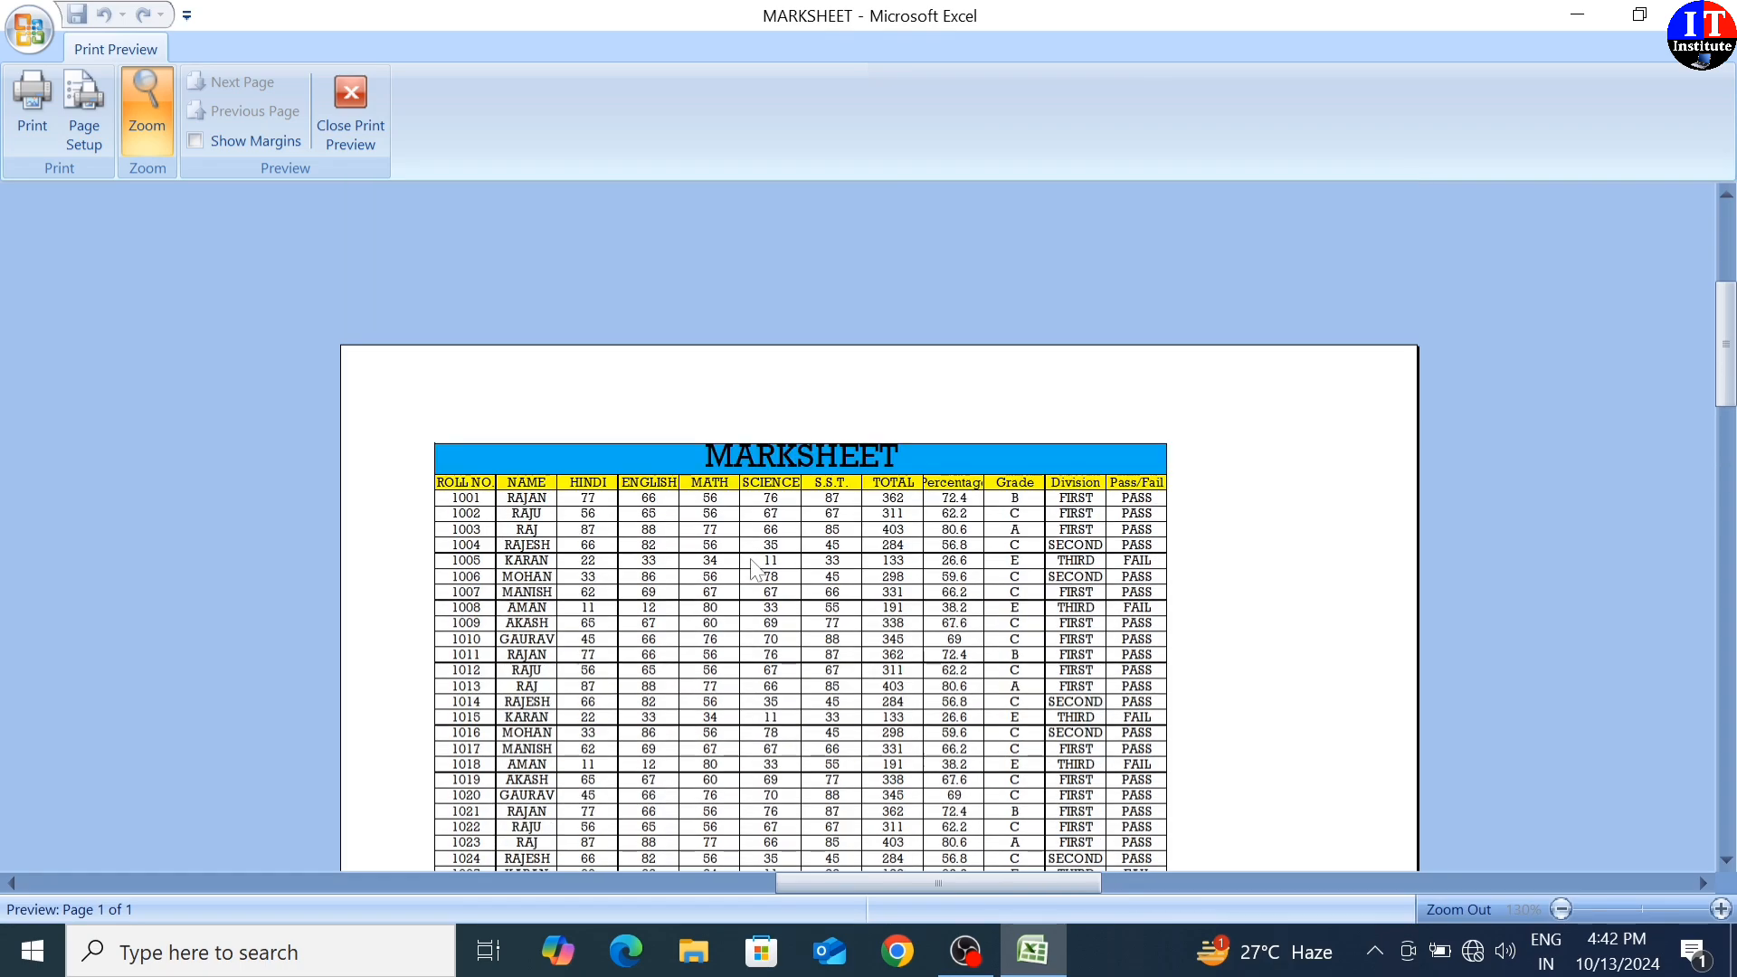
scroll(618, 482, "down", 10)
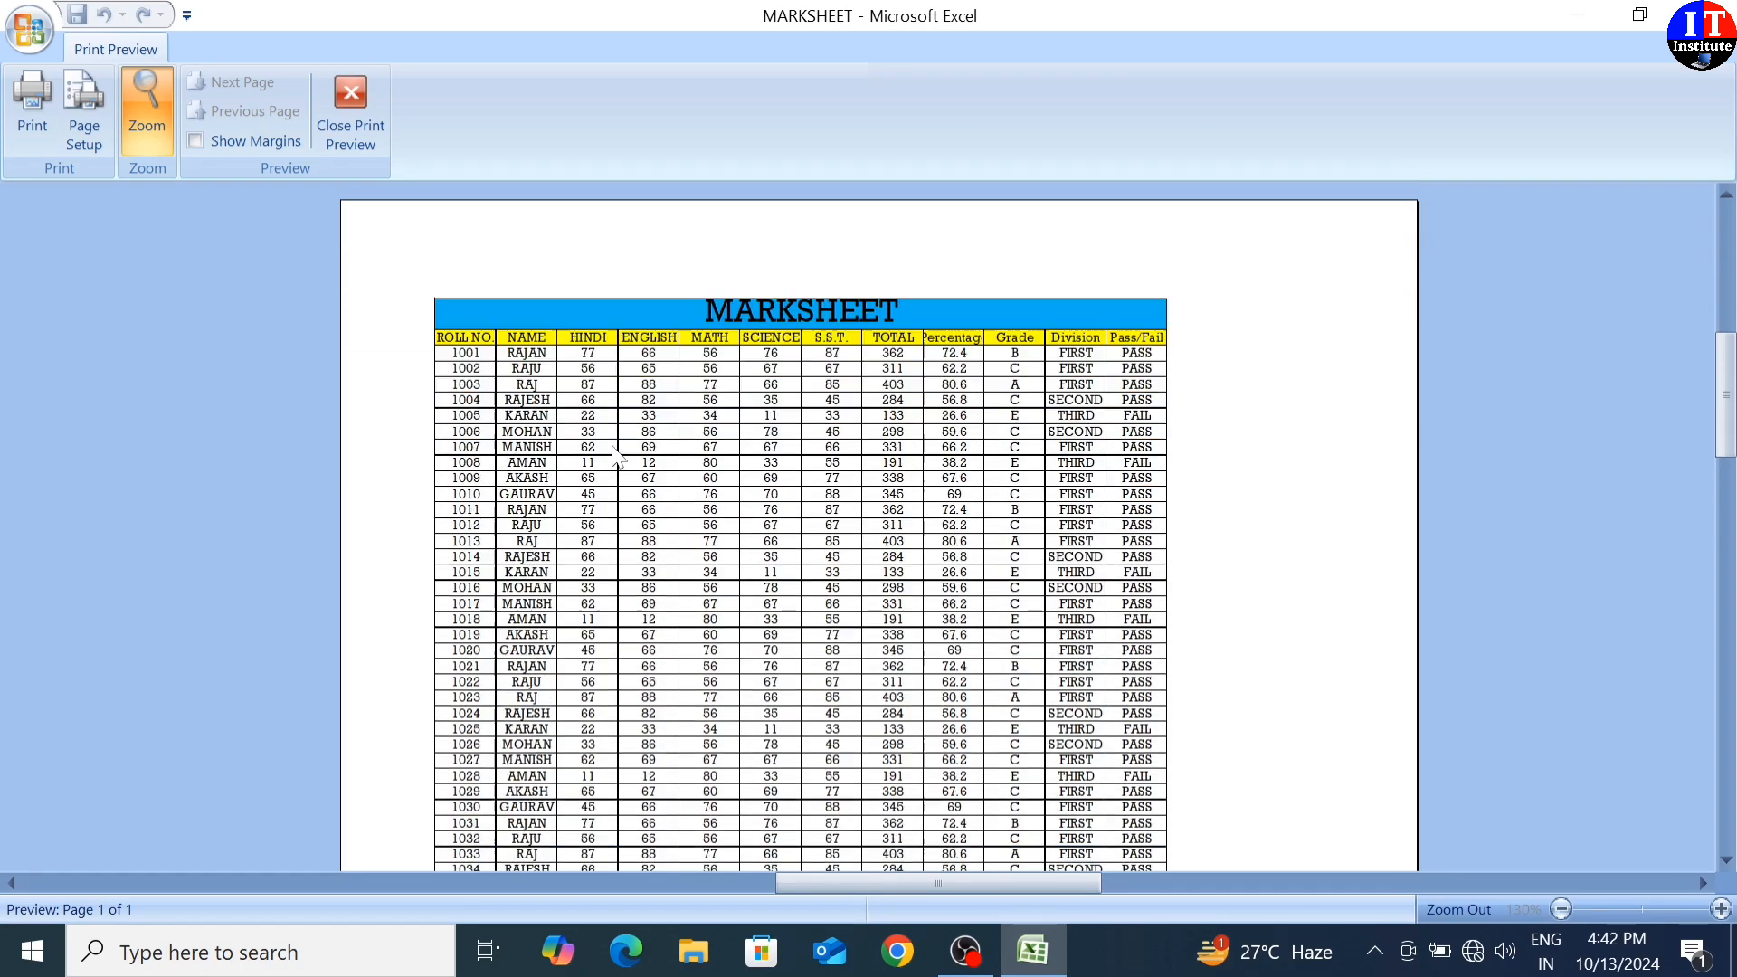
scroll(604, 464, "up", 3)
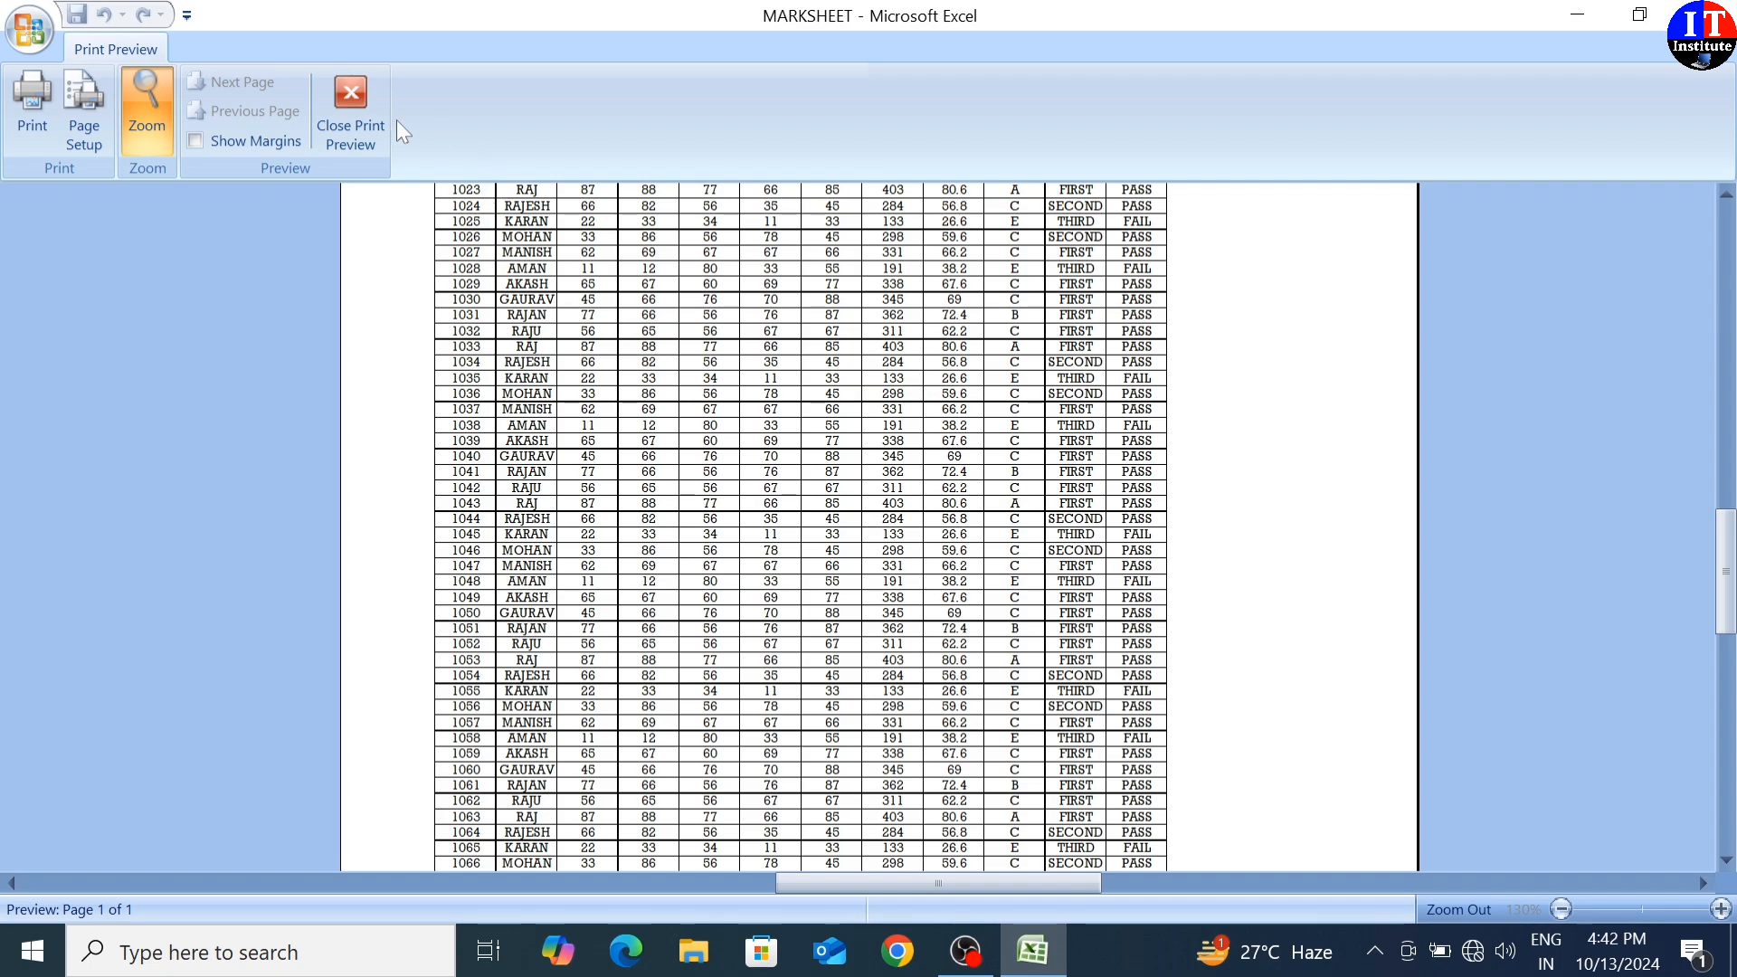
left_click(348, 100)
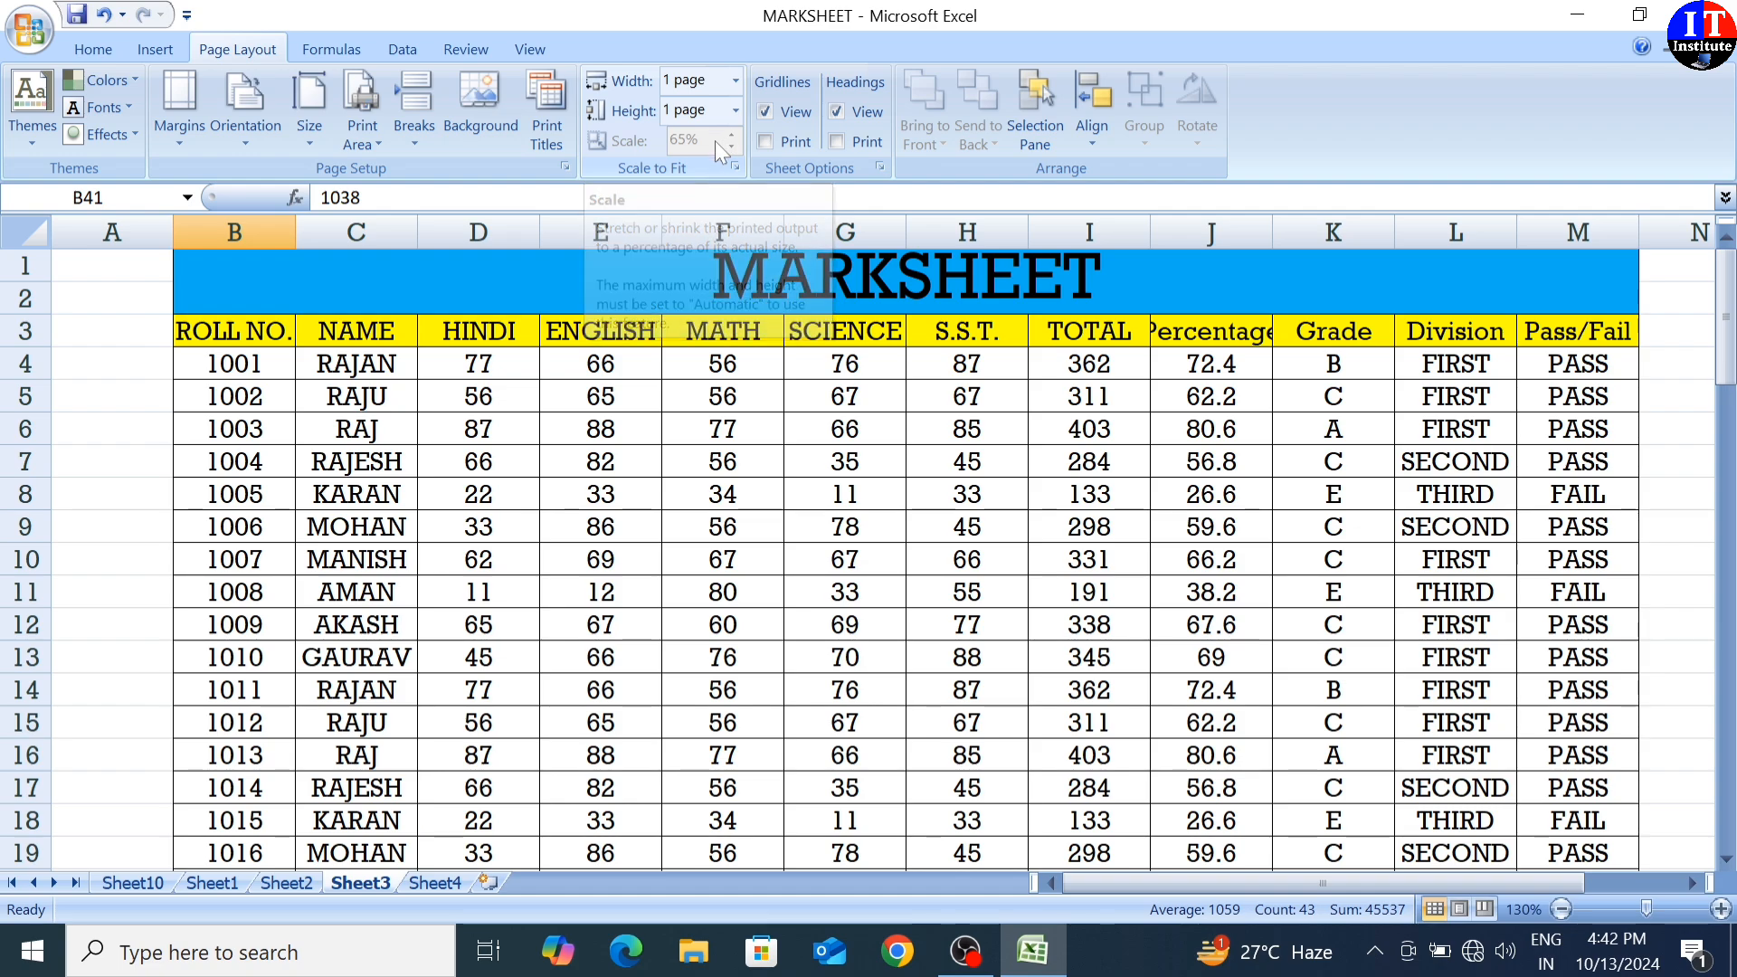
- Reset both the width and height page fitting of the printout to Automatic
left_click(687, 504)
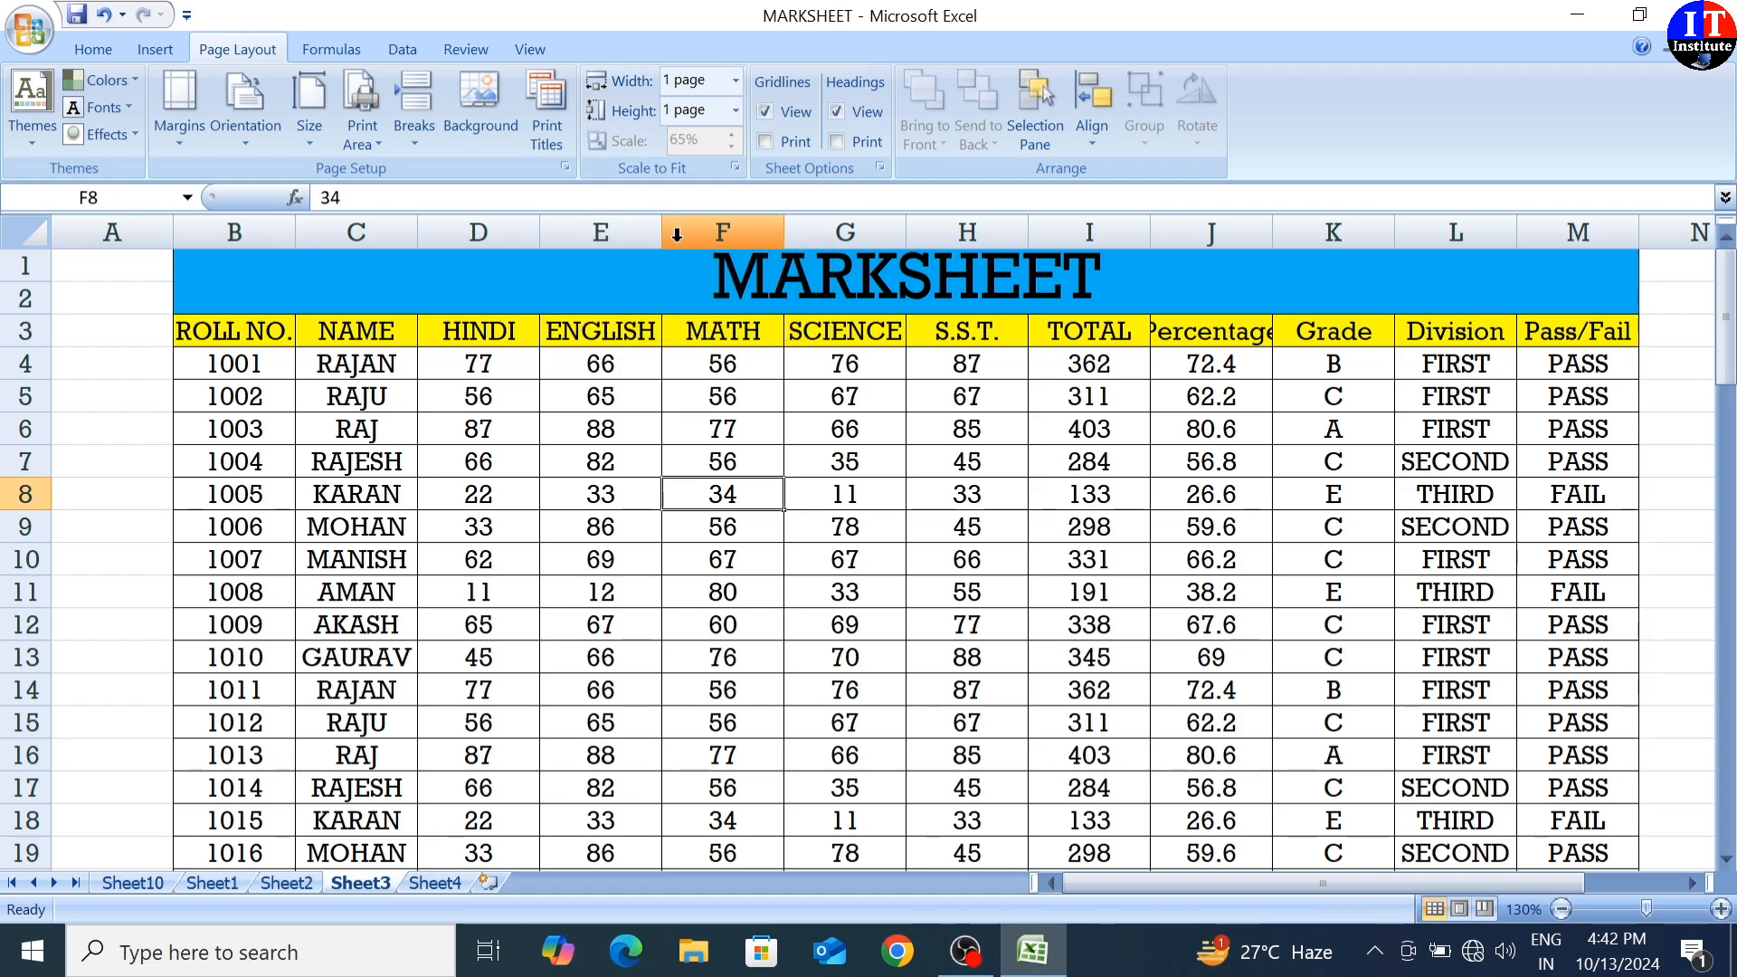
left_click(735, 81)
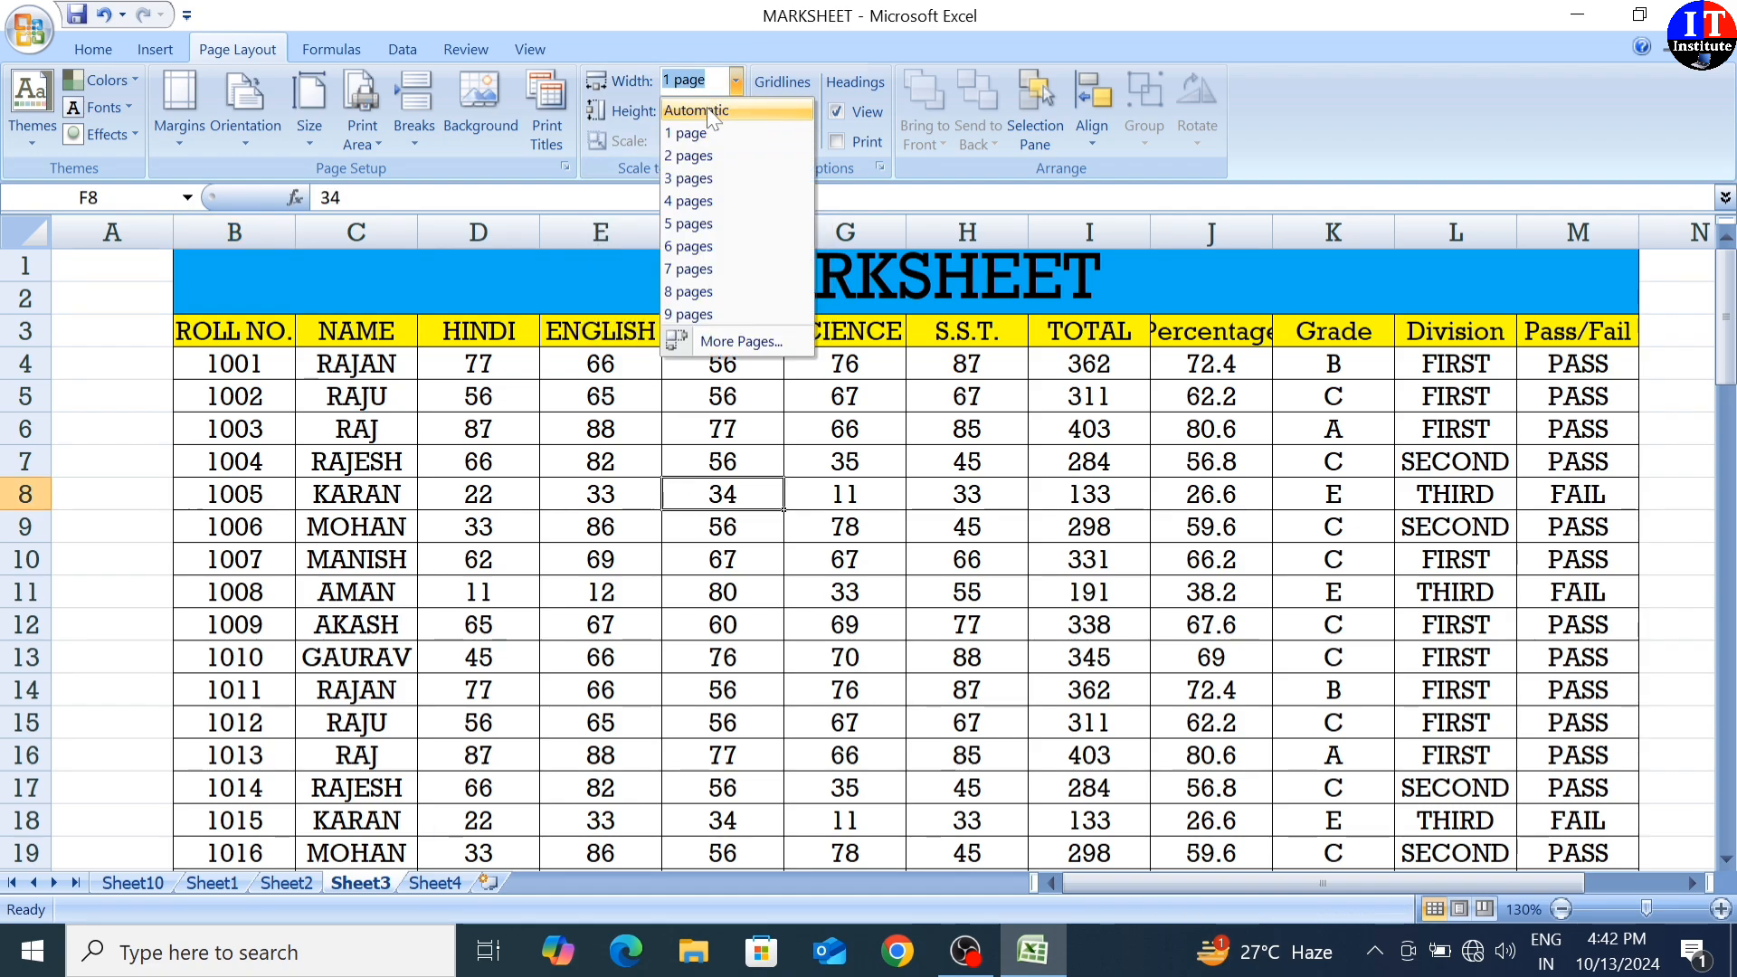
left_click(719, 104)
left_click(737, 110)
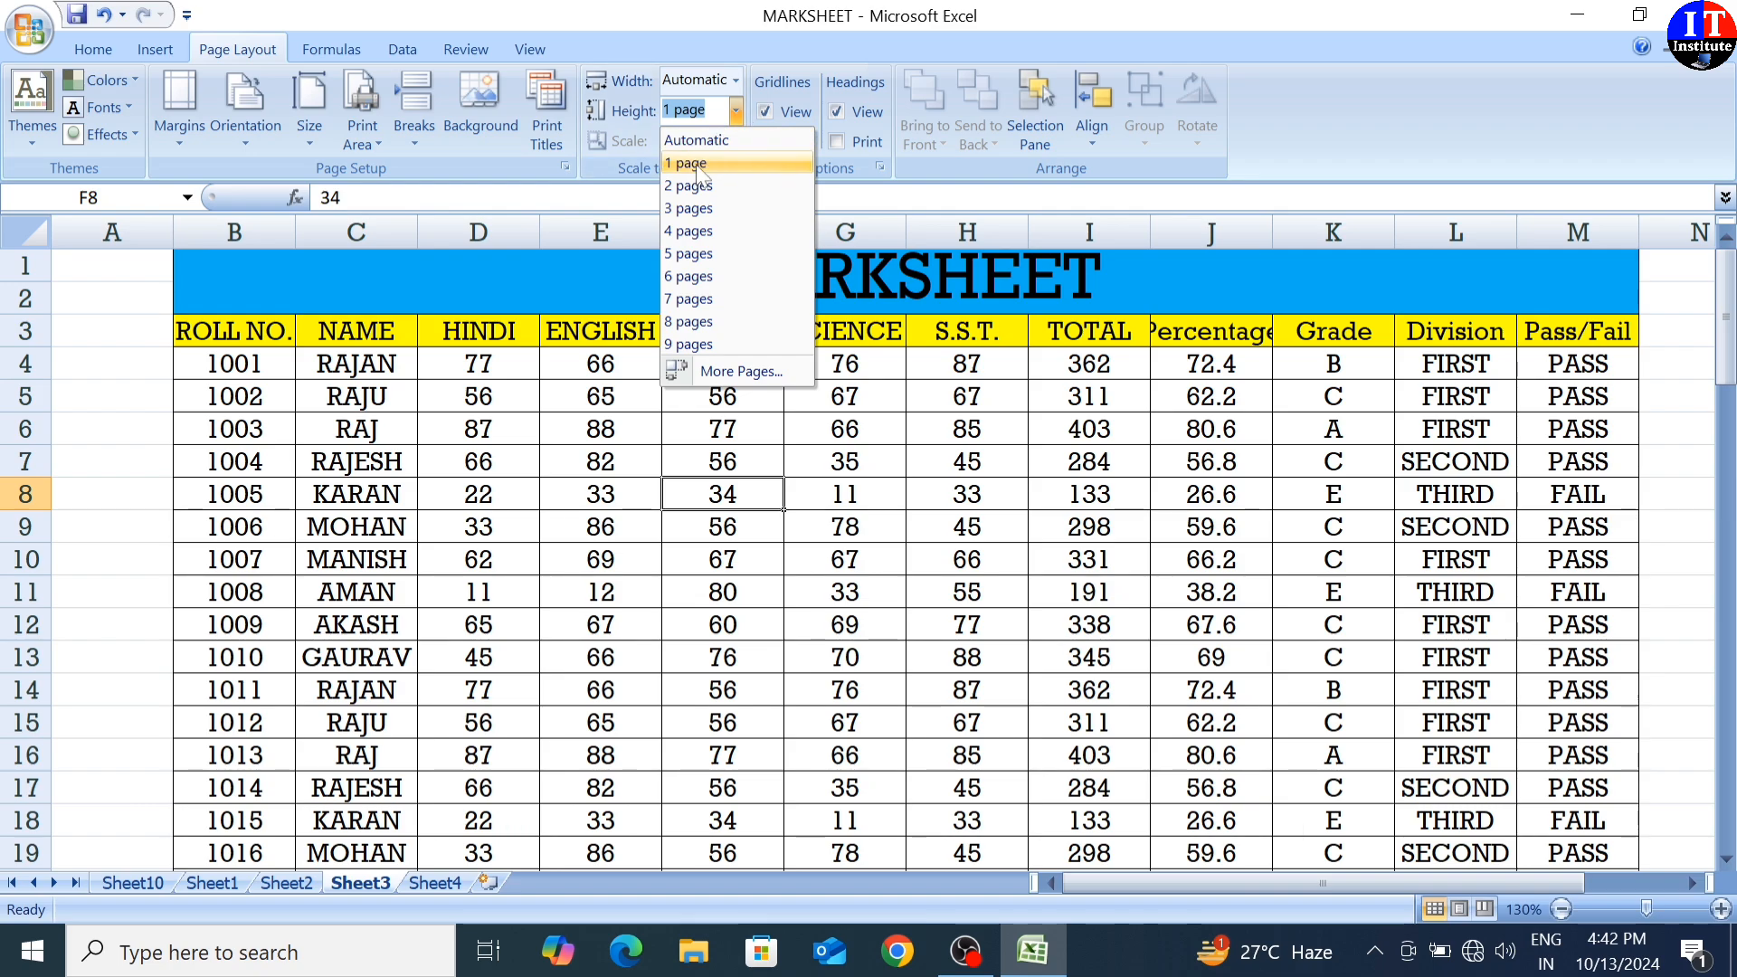
left_click(706, 139)
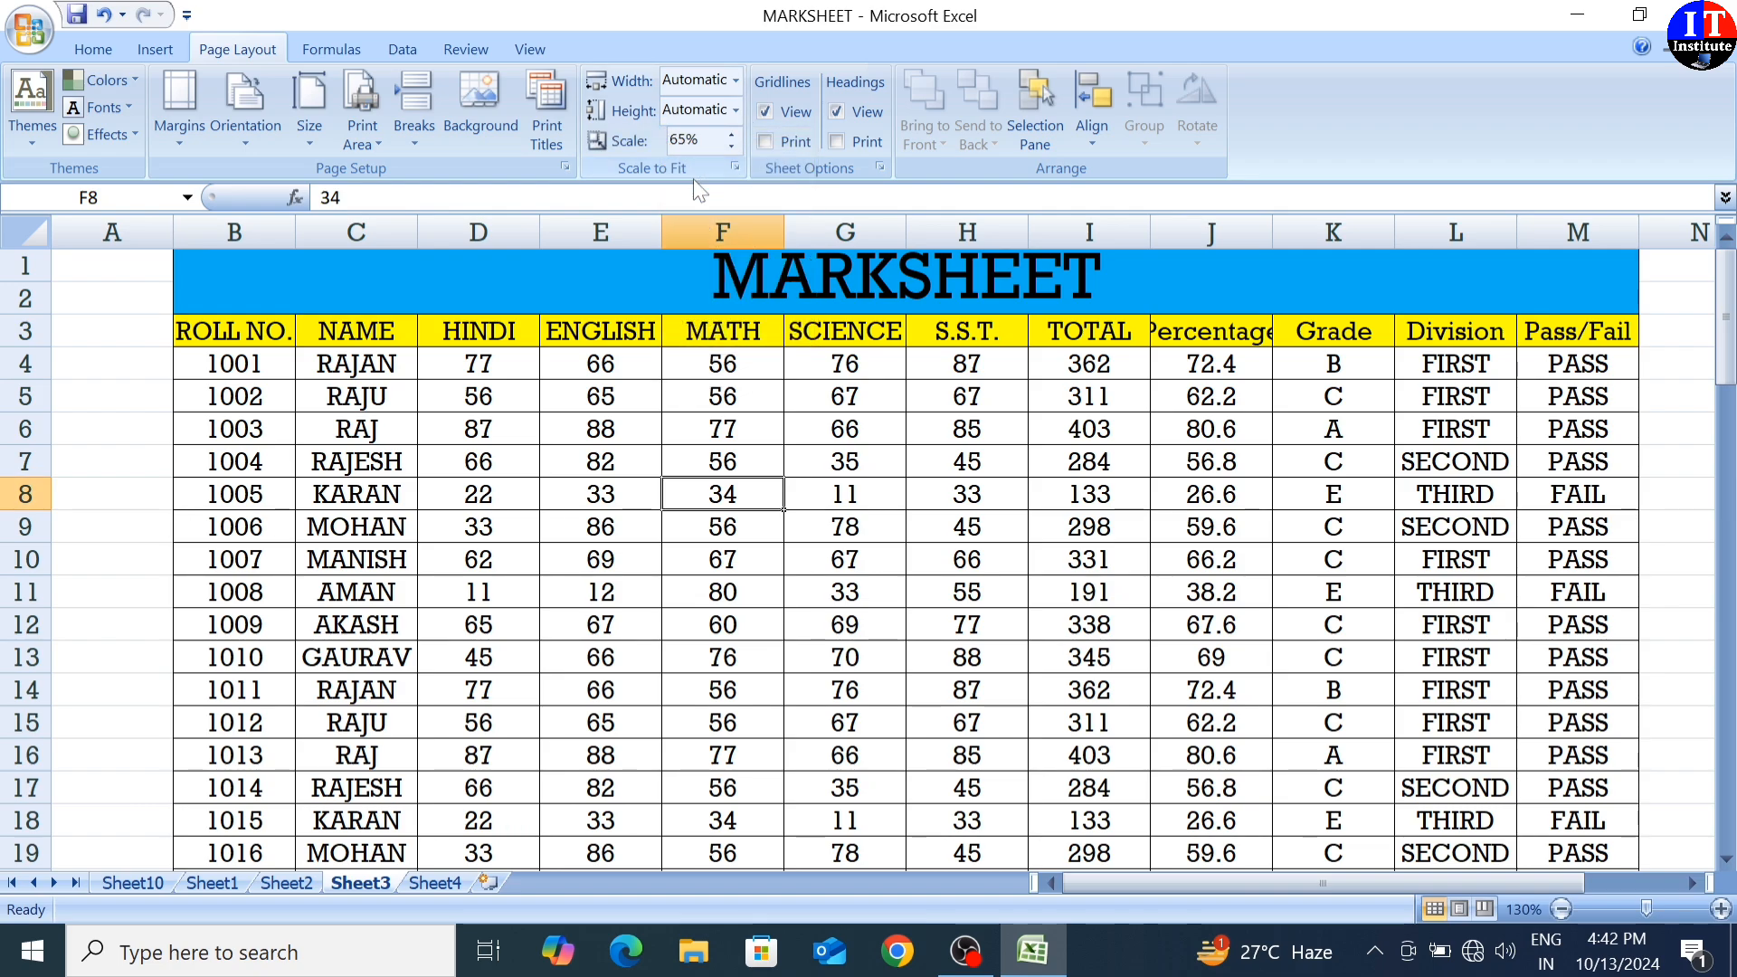
- Set the print scale of the sheet to 80% and check where the page breaks fall in the marksheet
left_click(731, 134)
left_click(731, 133)
left_click(731, 134)
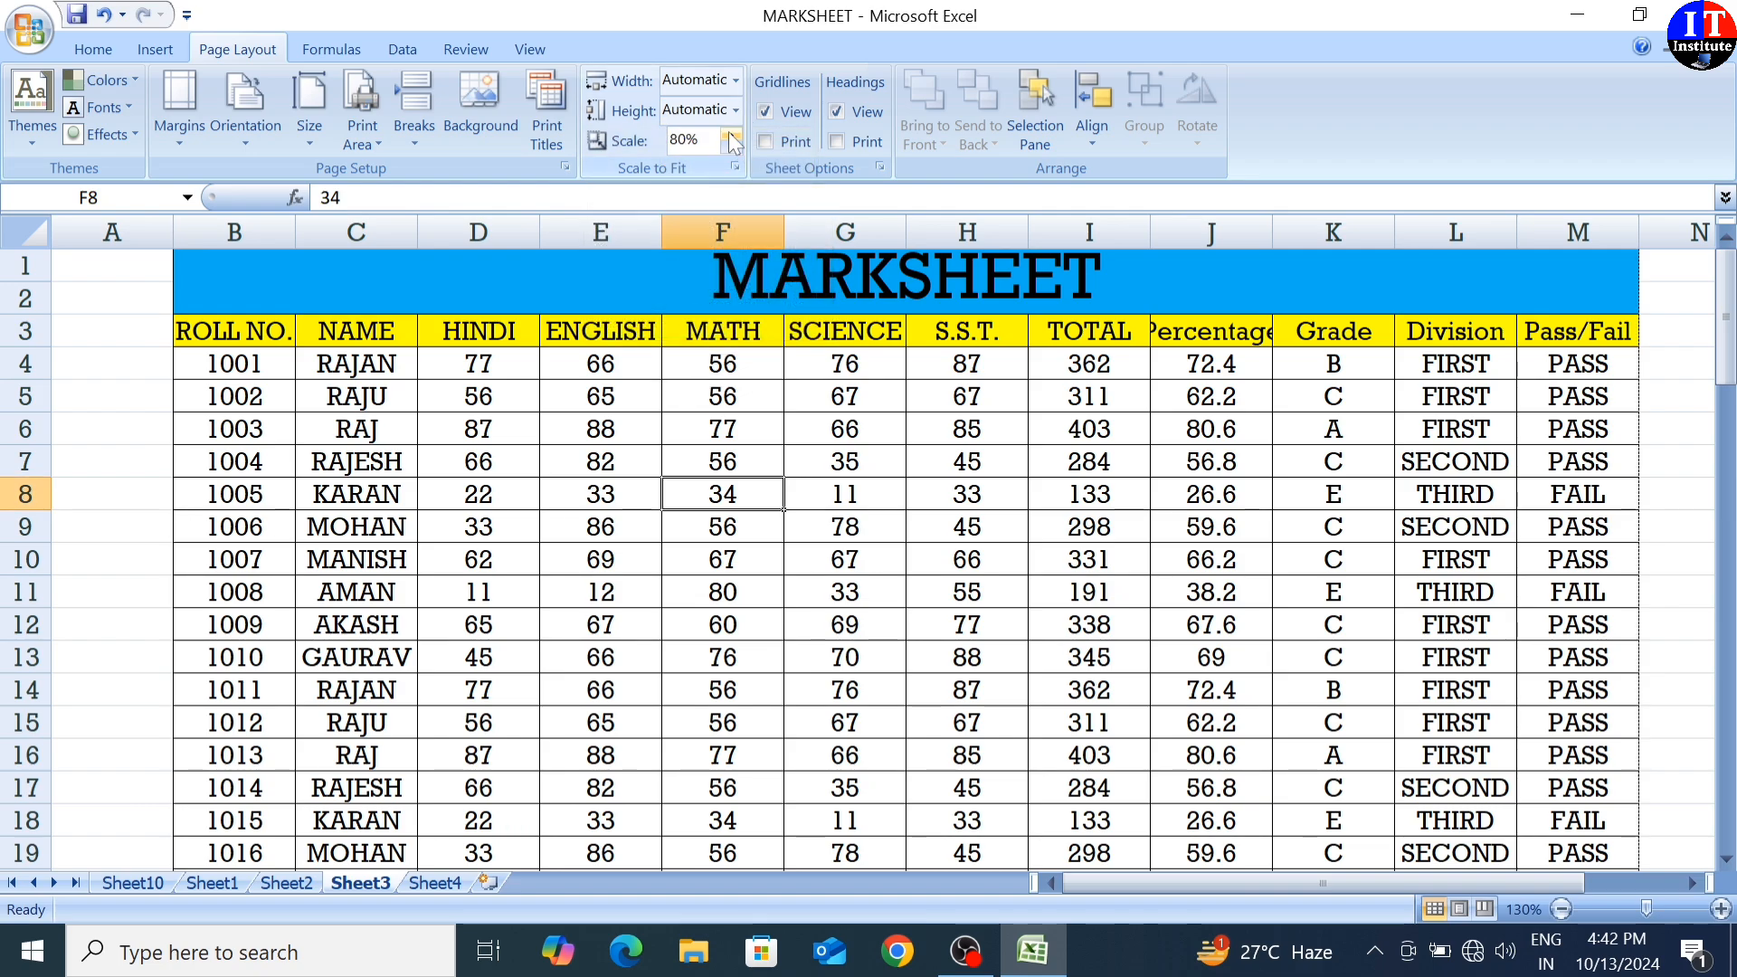
scroll(638, 547, "down", 20)
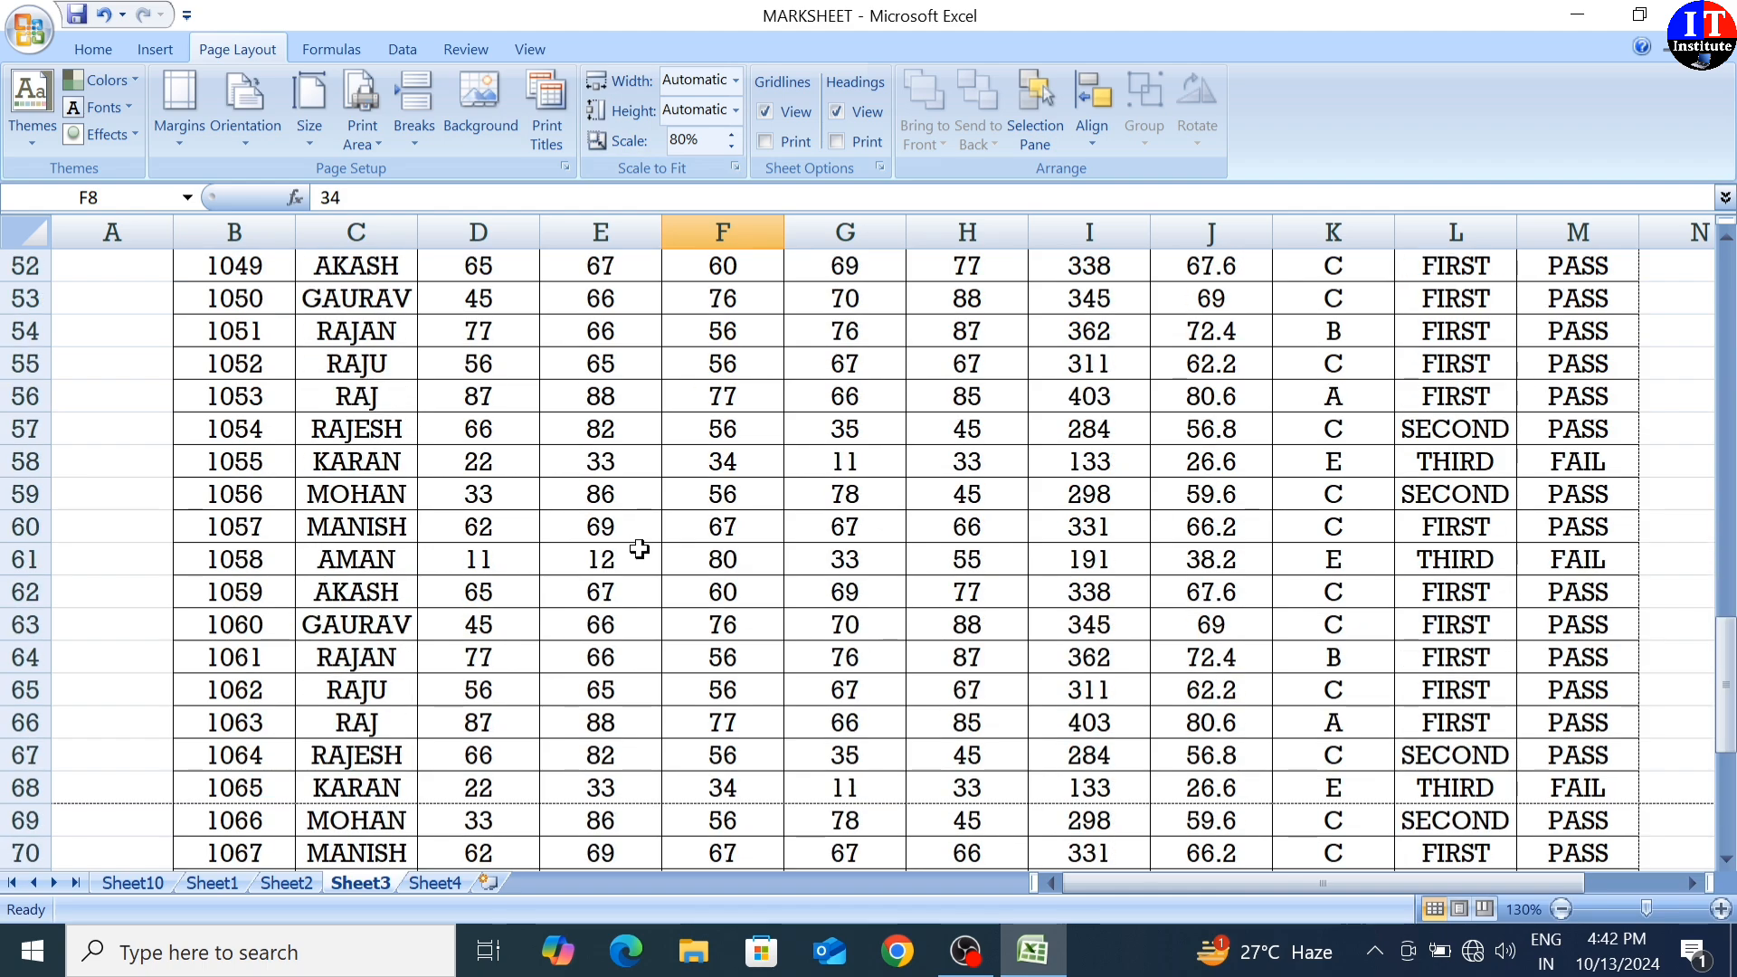
scroll(637, 551, "up", 13)
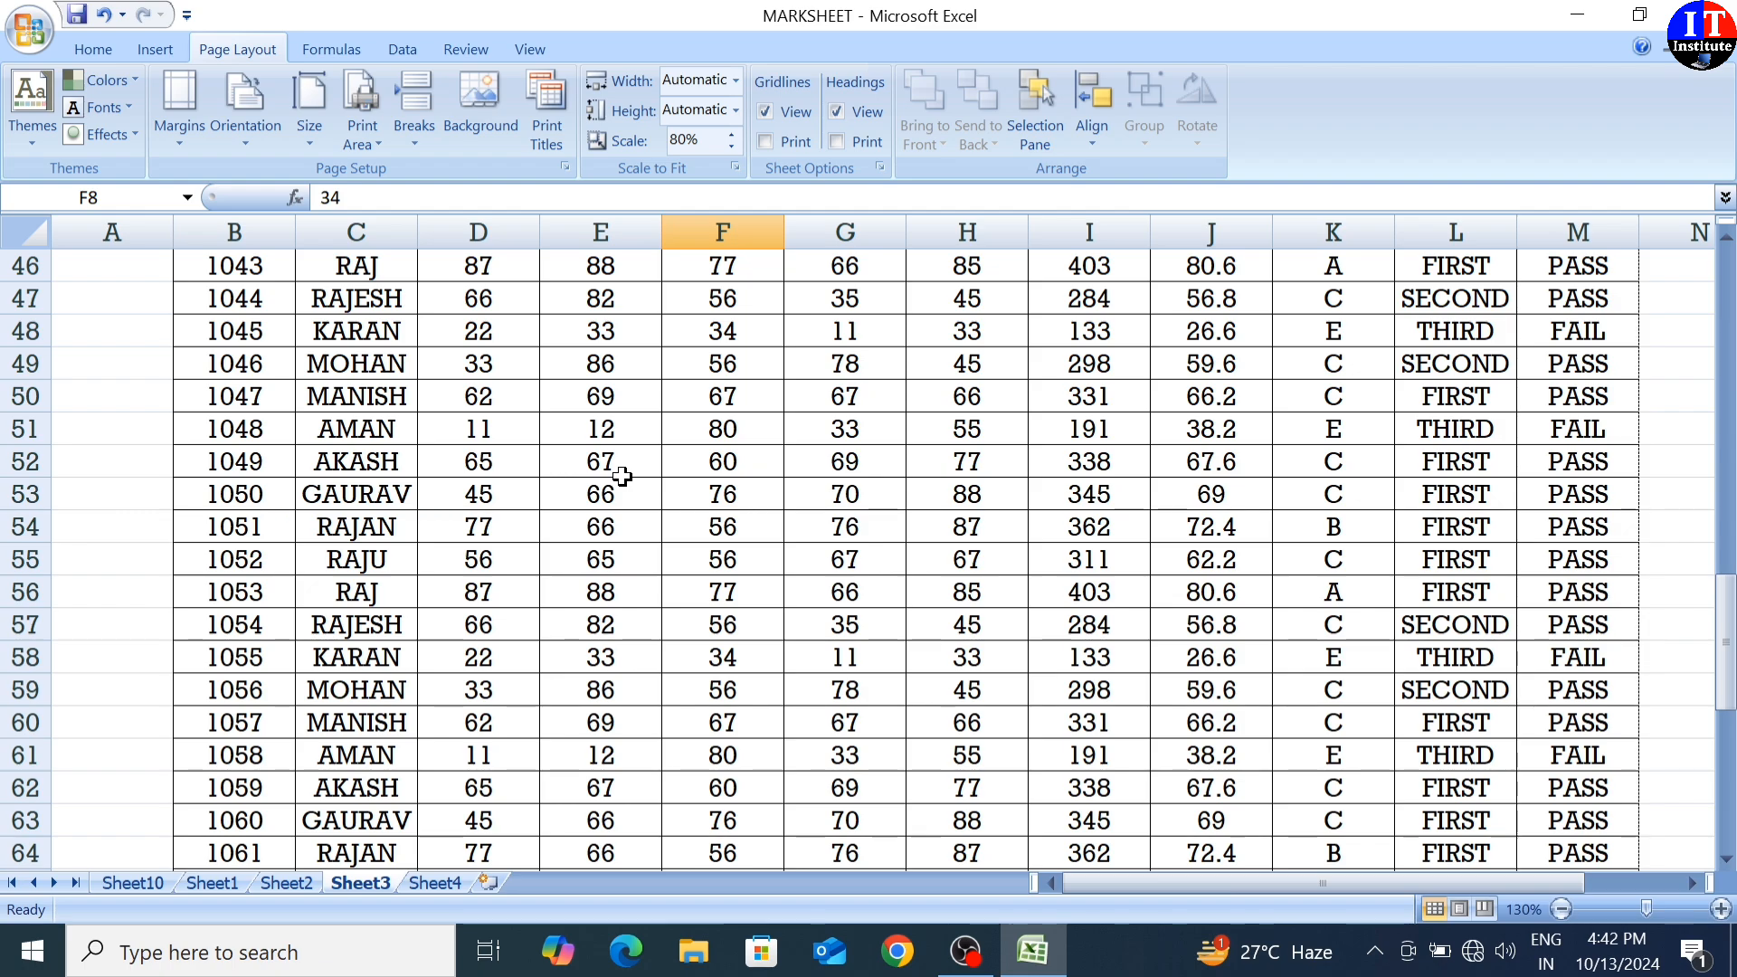
- Zoom the worksheet out to 110%, then hide the gridlines on the sheet and show them again
scroll(721, 497, "up", 15)
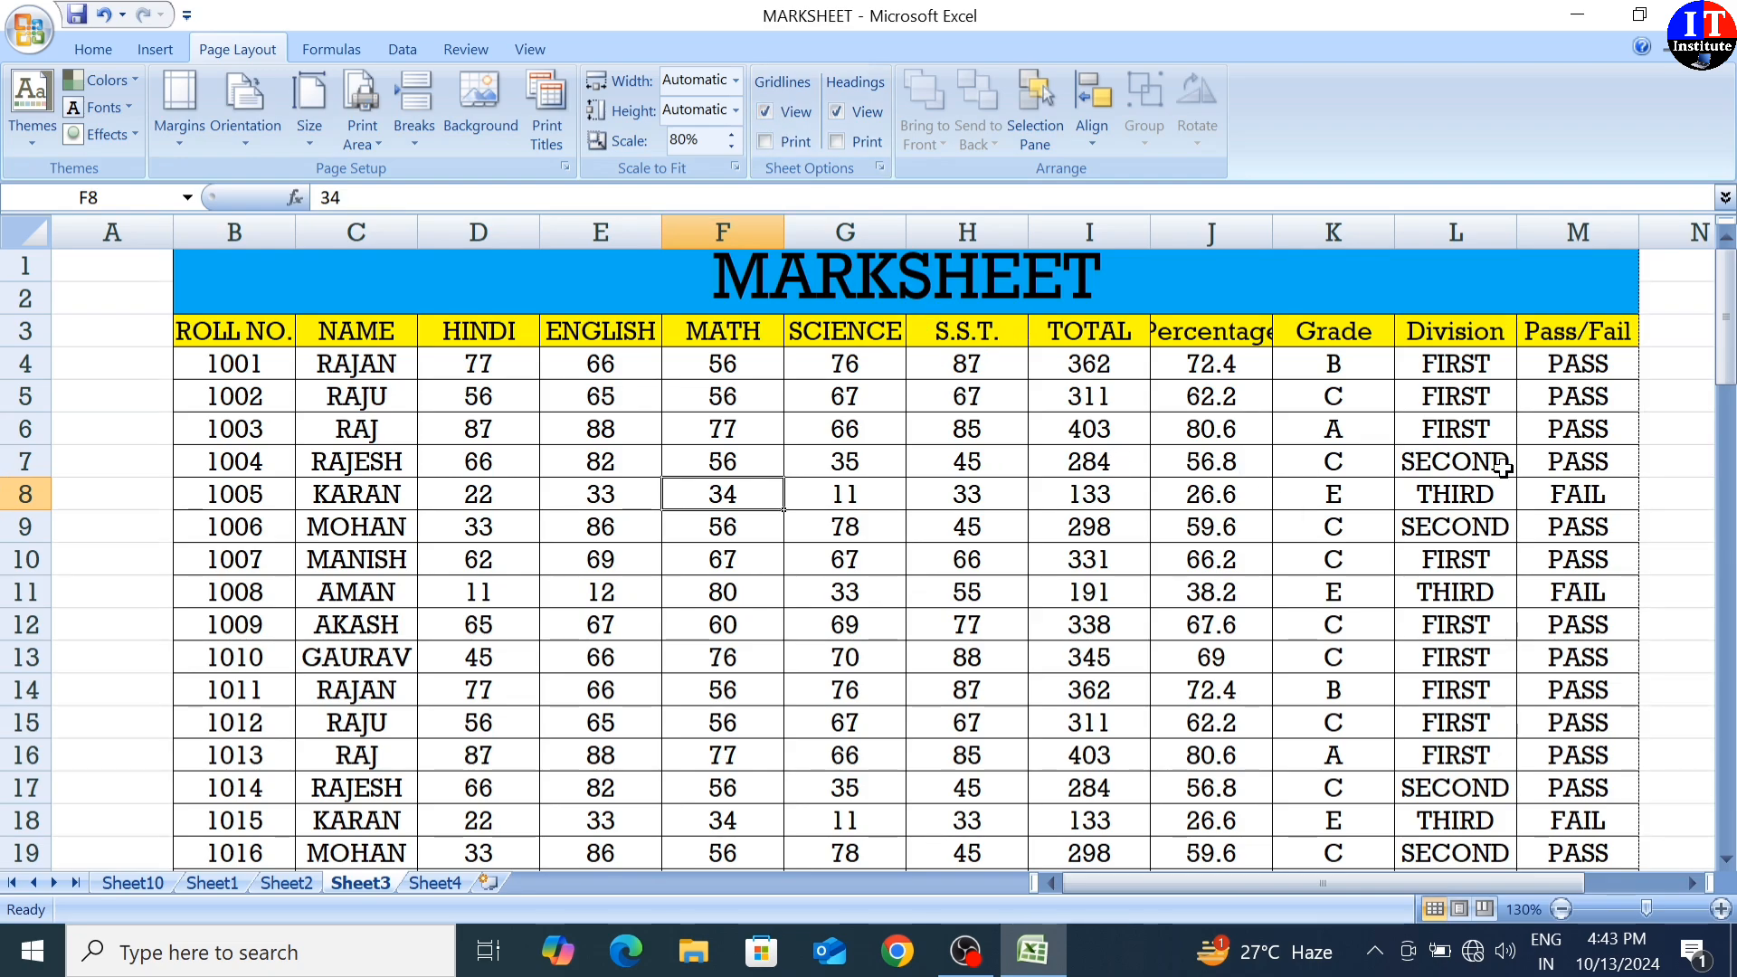
scroll(1487, 477, "down", 1)
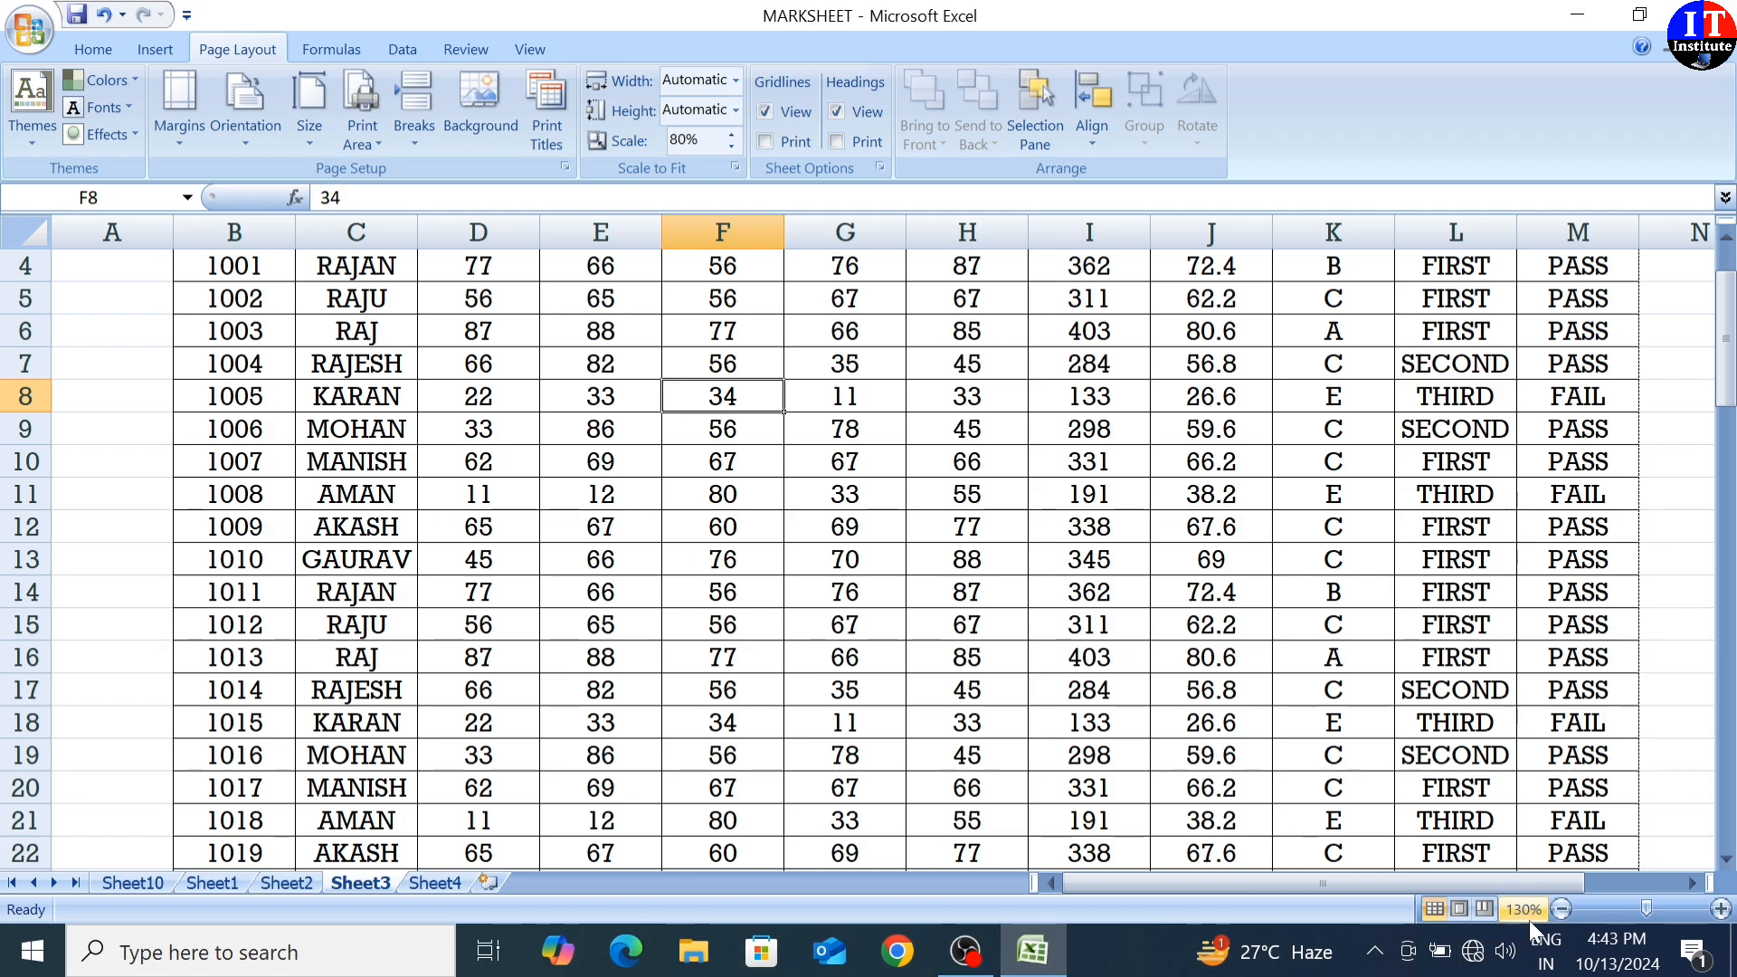
left_click(1560, 910)
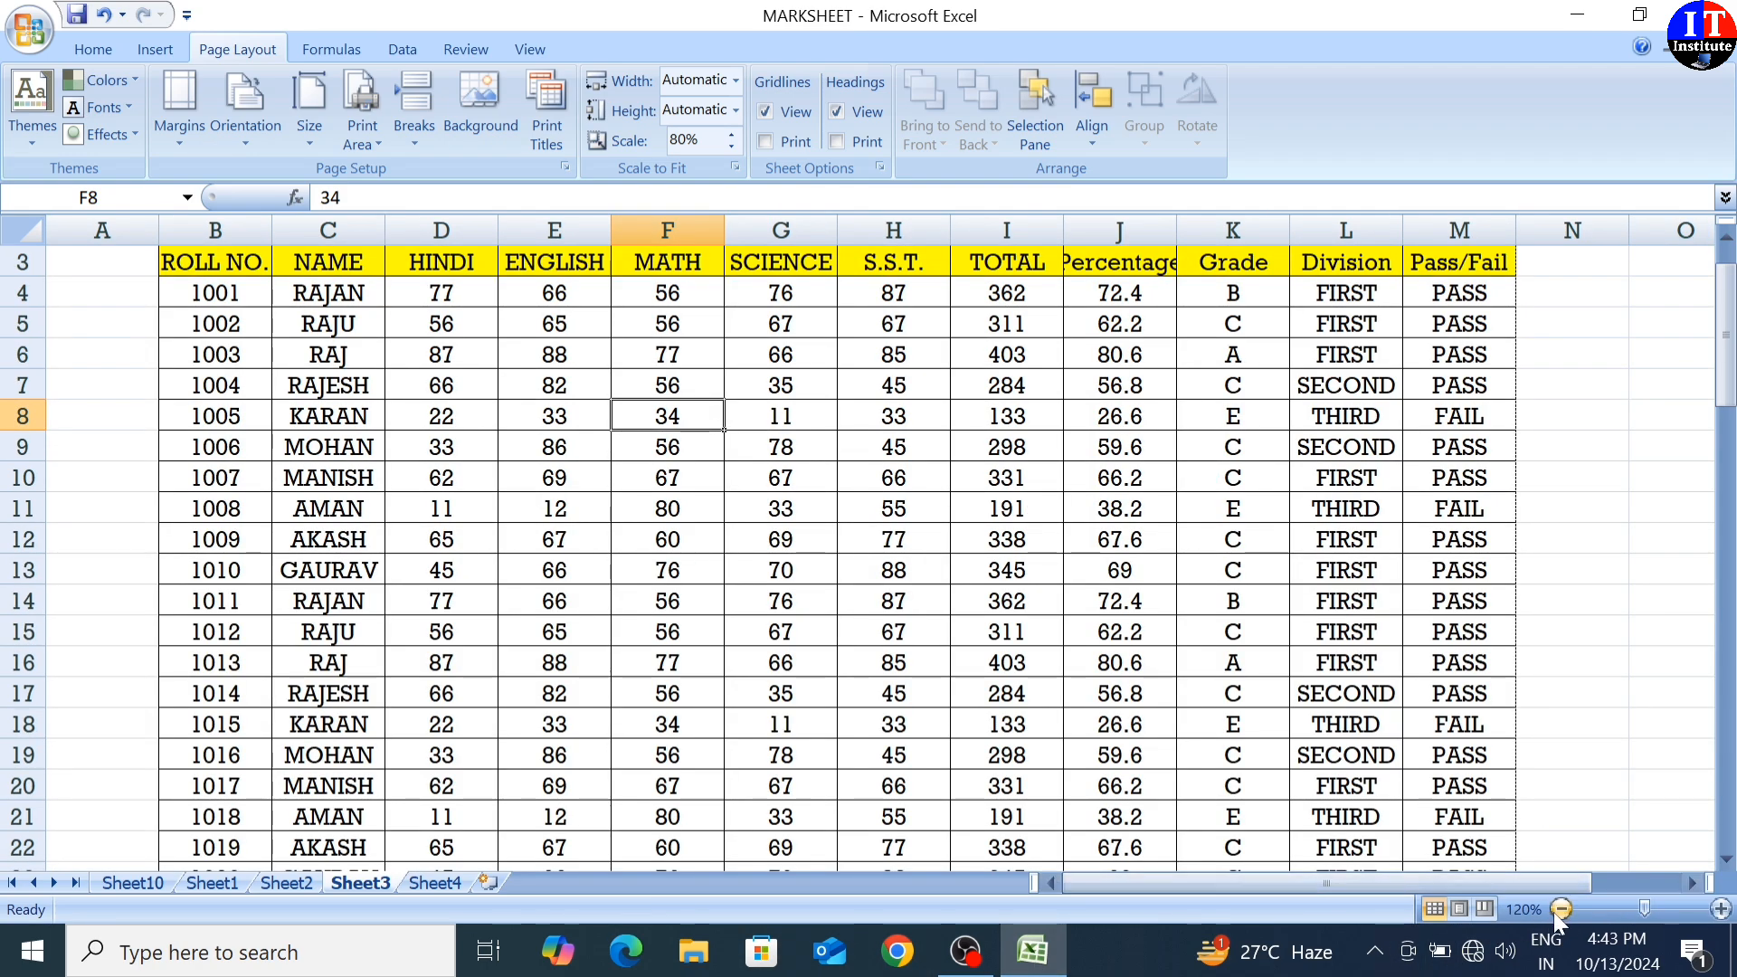
left_click(1560, 910)
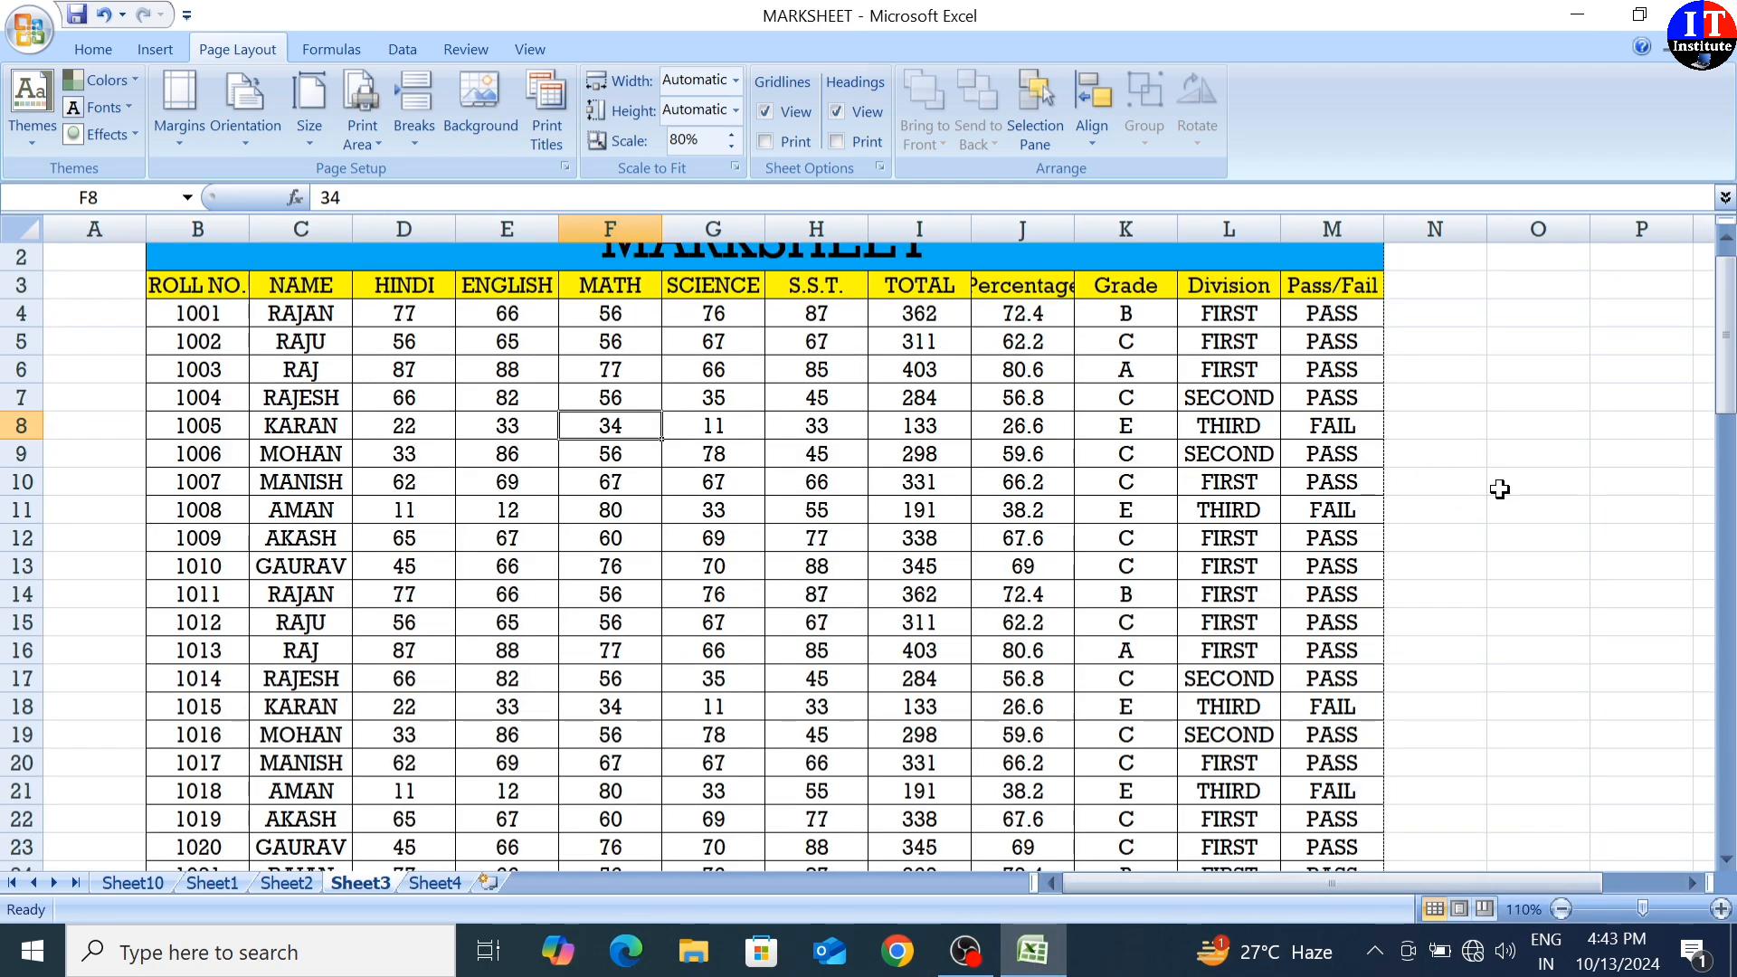
left_click(765, 112)
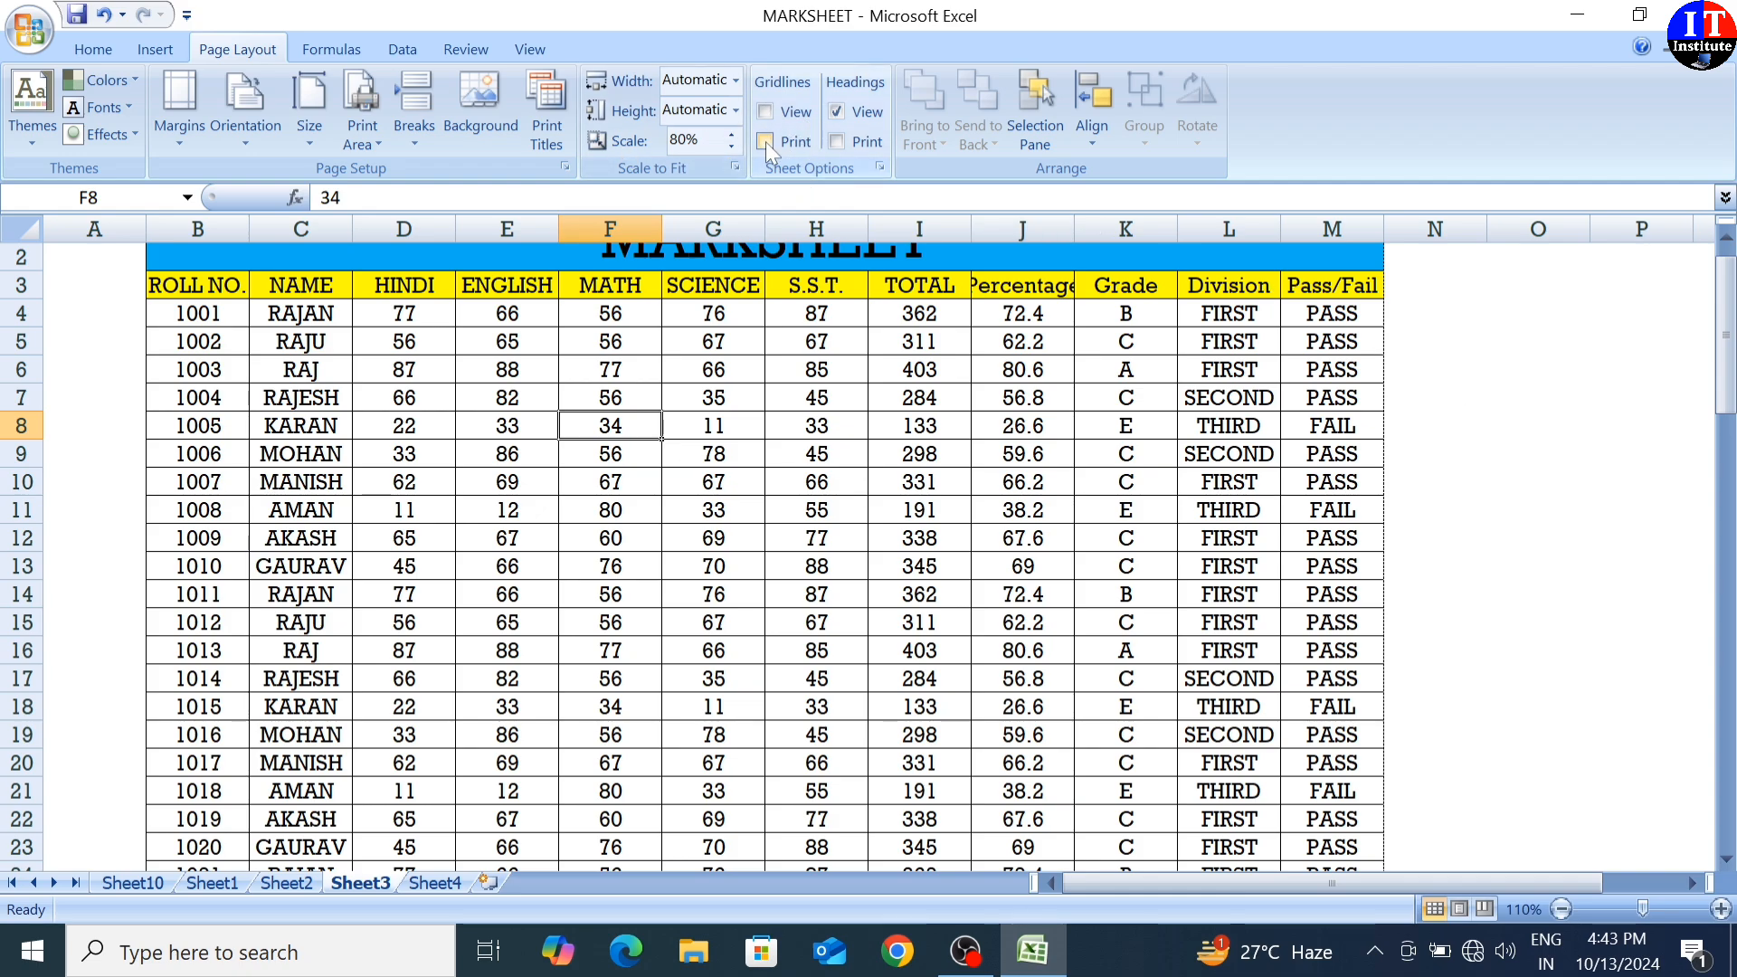
left_click(768, 114)
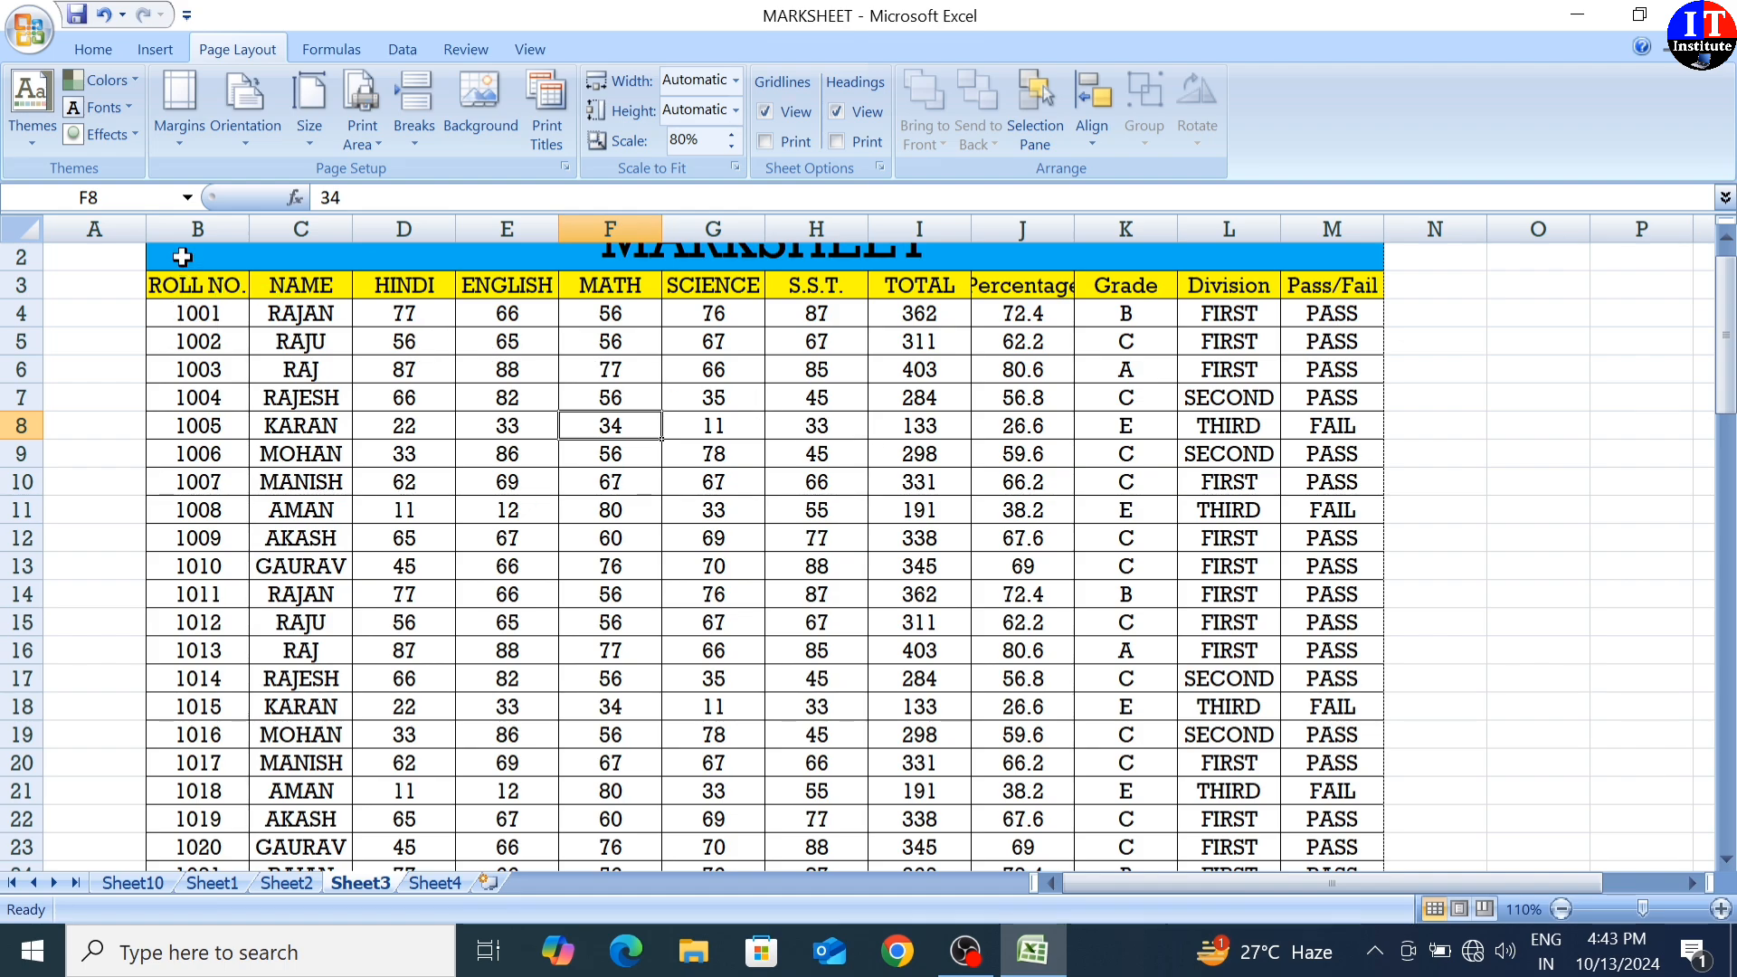
- Remove all borders from the marksheet records in B4:M22 and compare them with the bordered rows below
left_click_drag(182, 286, 258, 489)
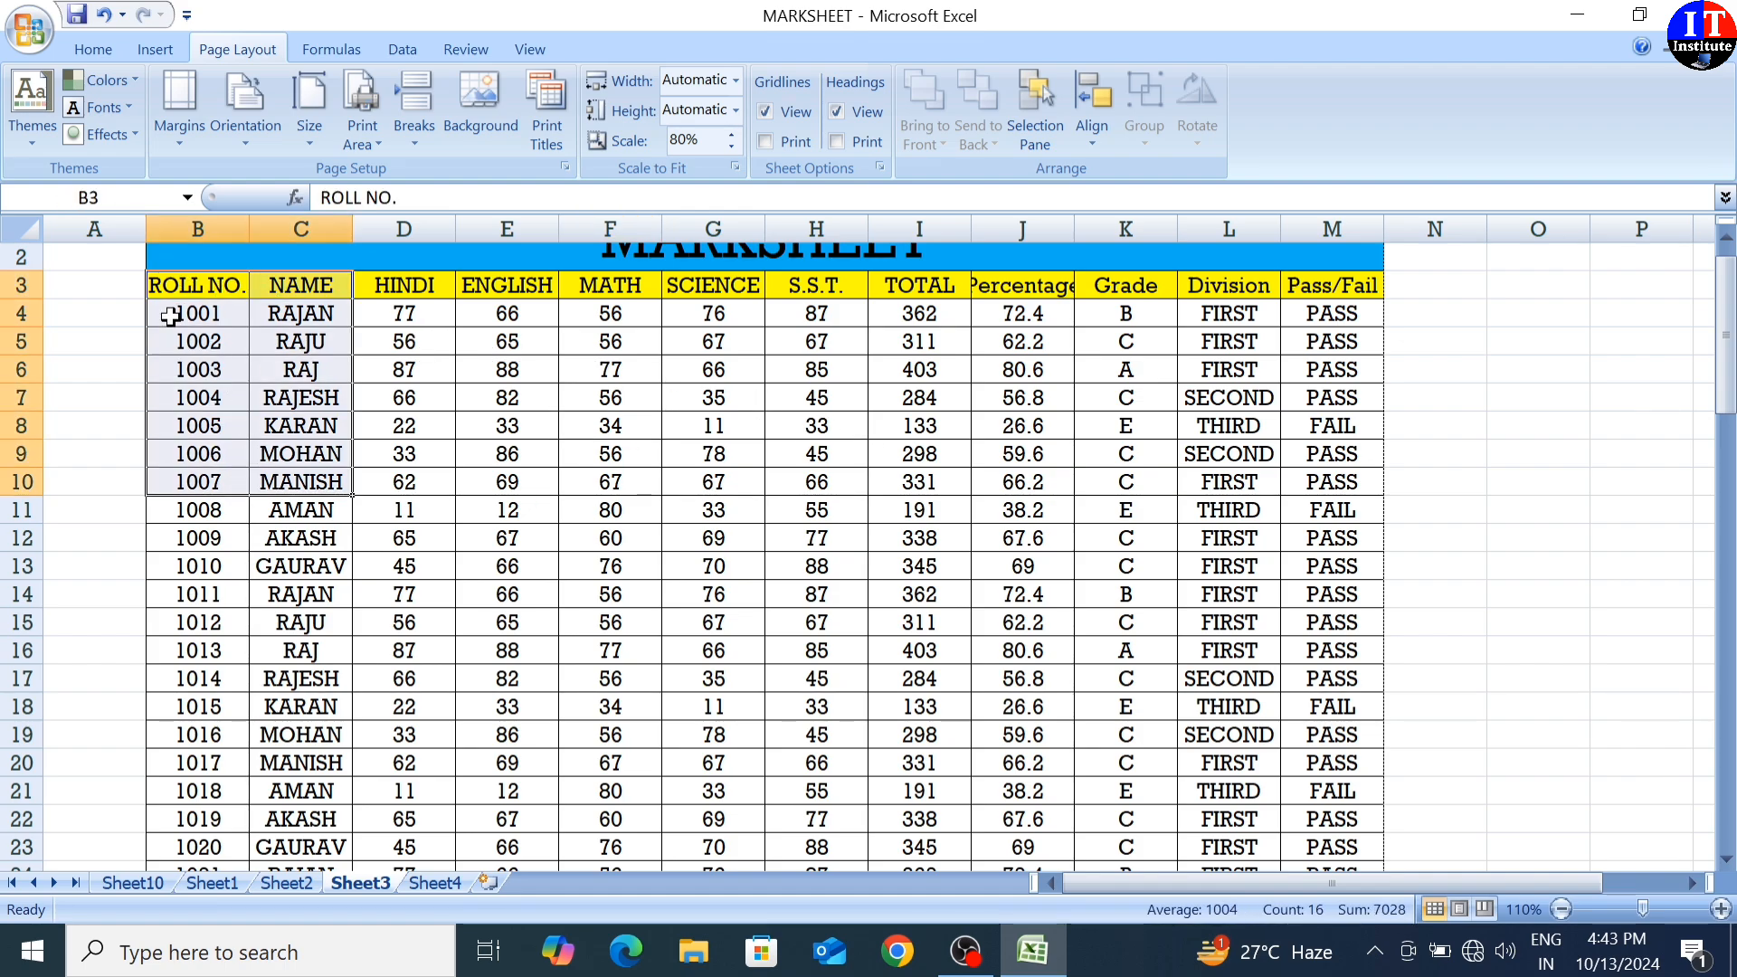
left_click_drag(172, 315, 1326, 814)
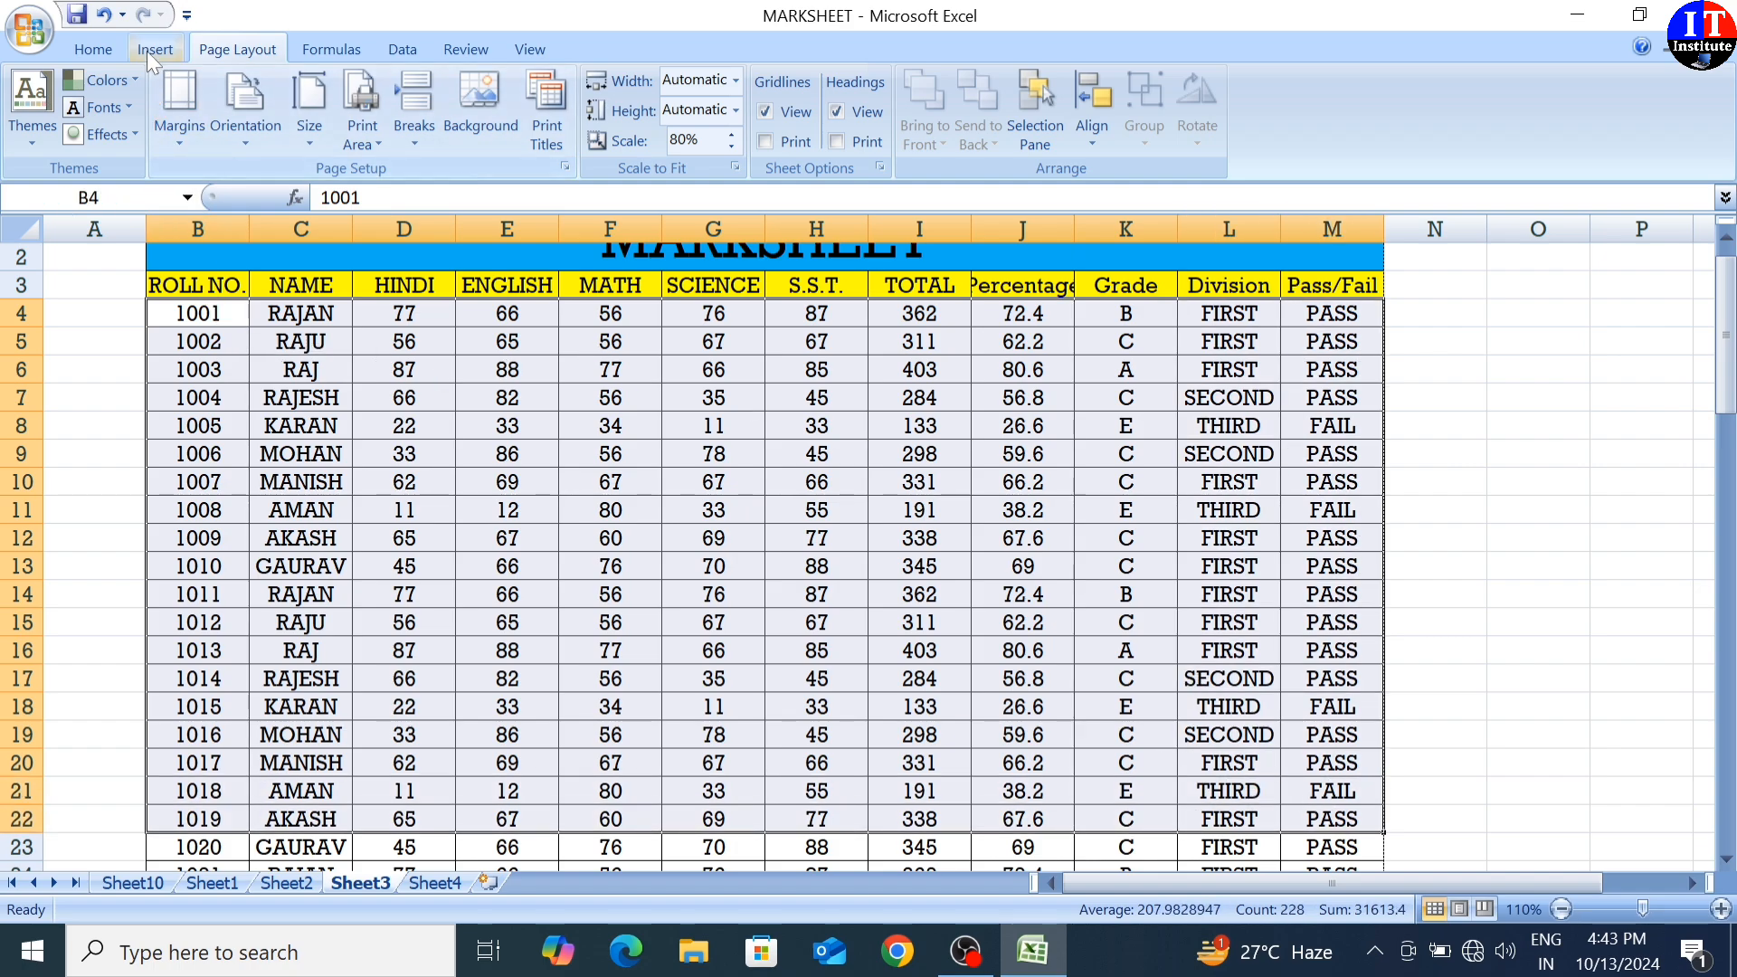
left_click(91, 52)
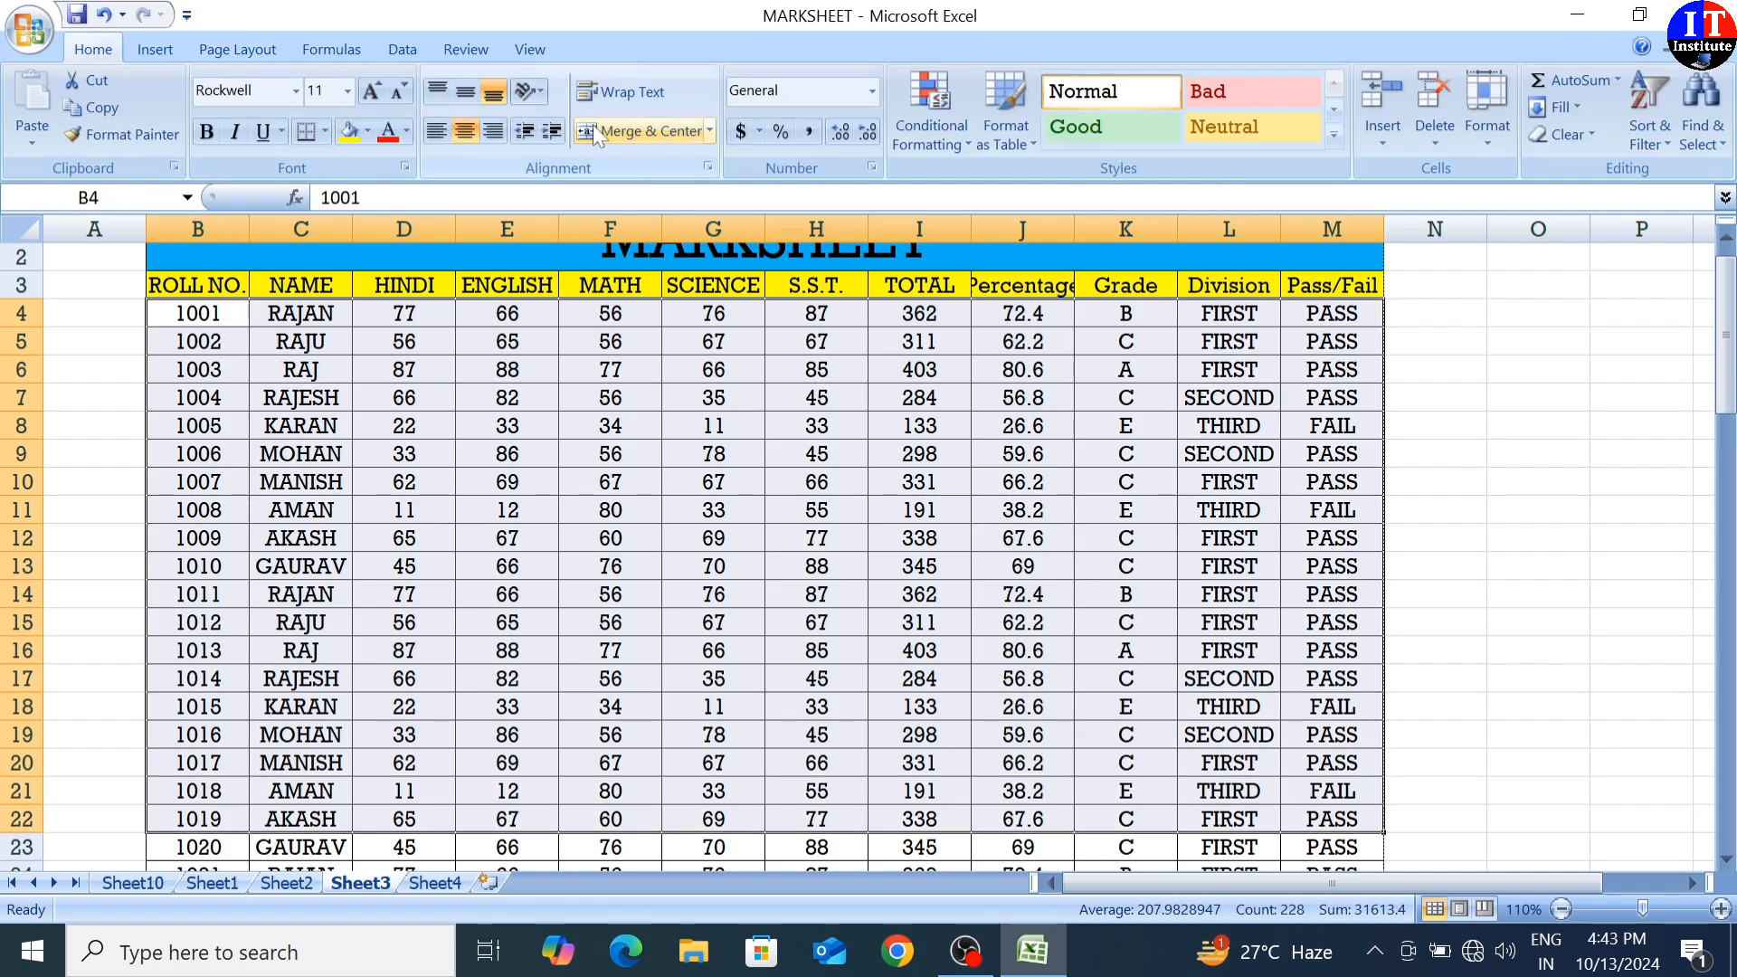
left_click(324, 132)
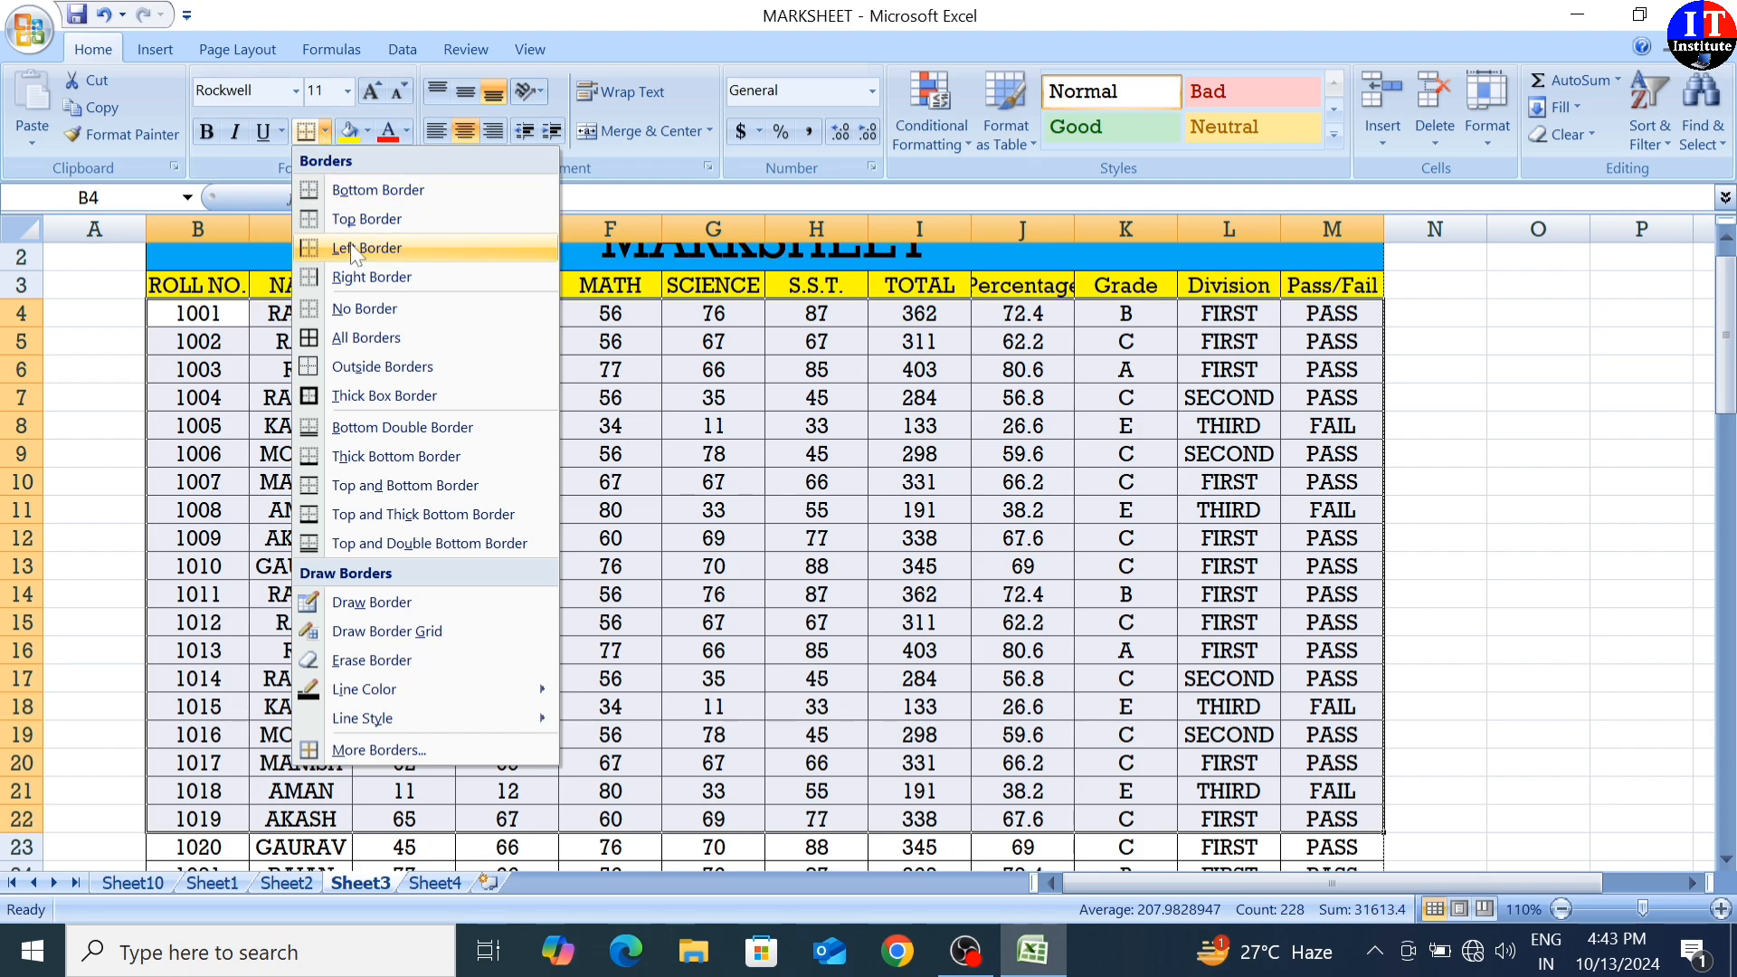
left_click(383, 308)
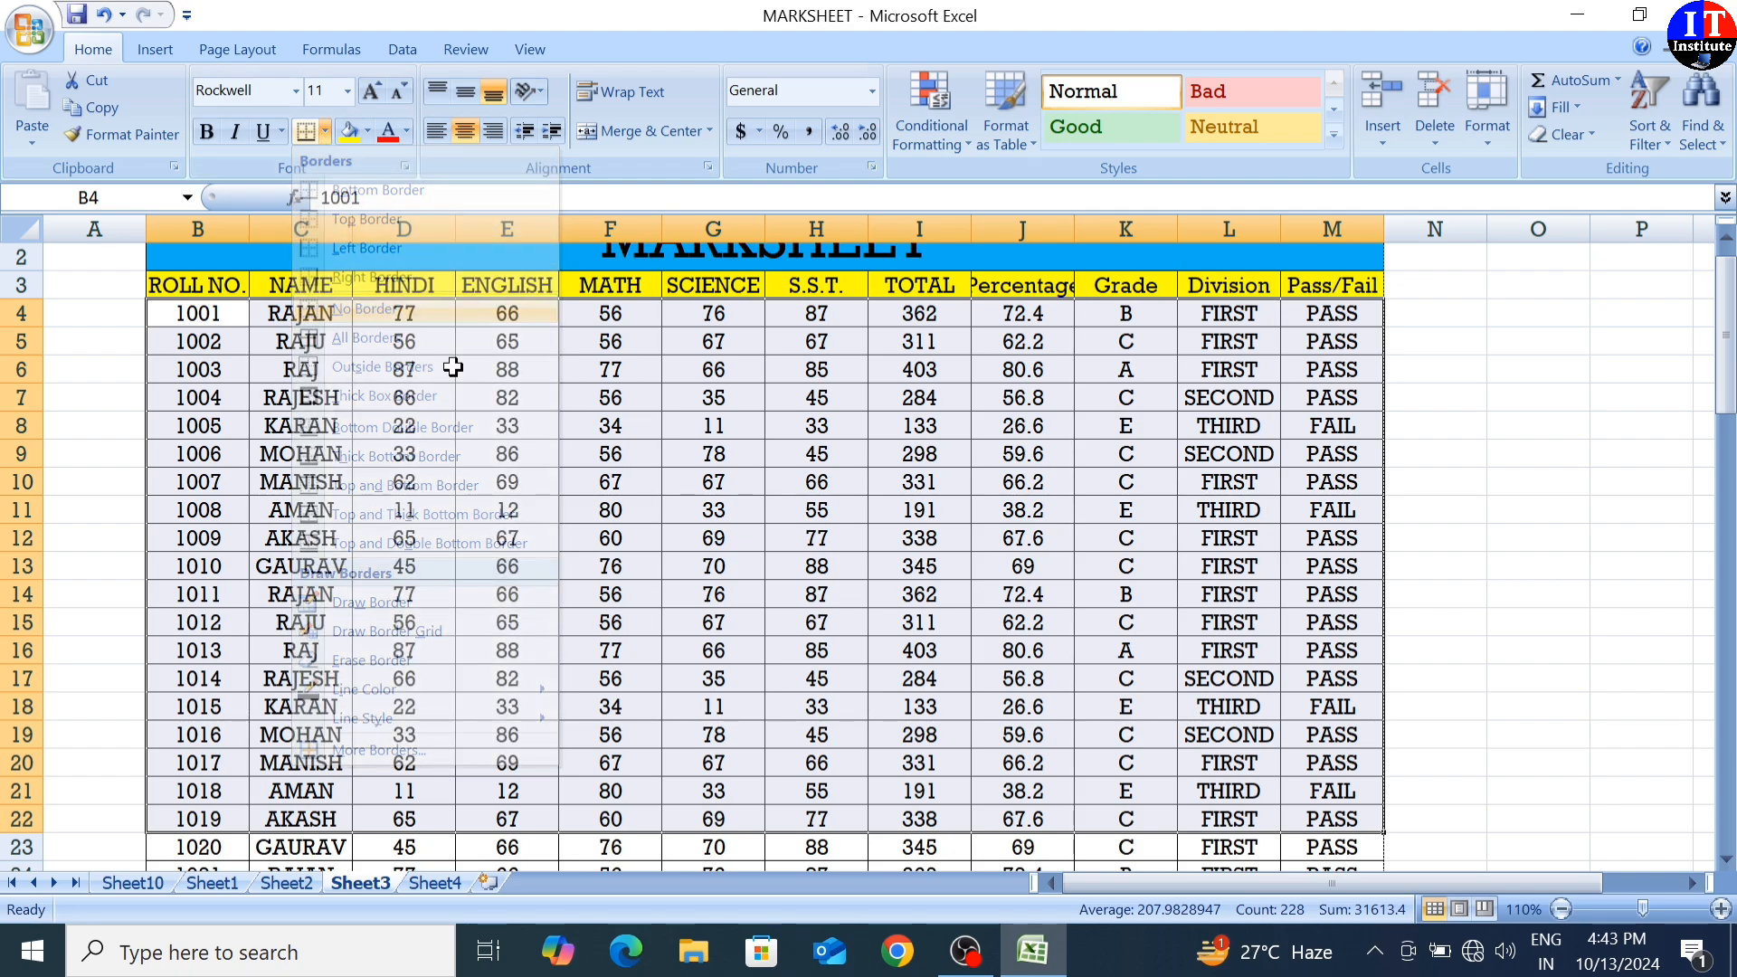
left_click(1459, 625)
scroll(494, 624, "down", 3)
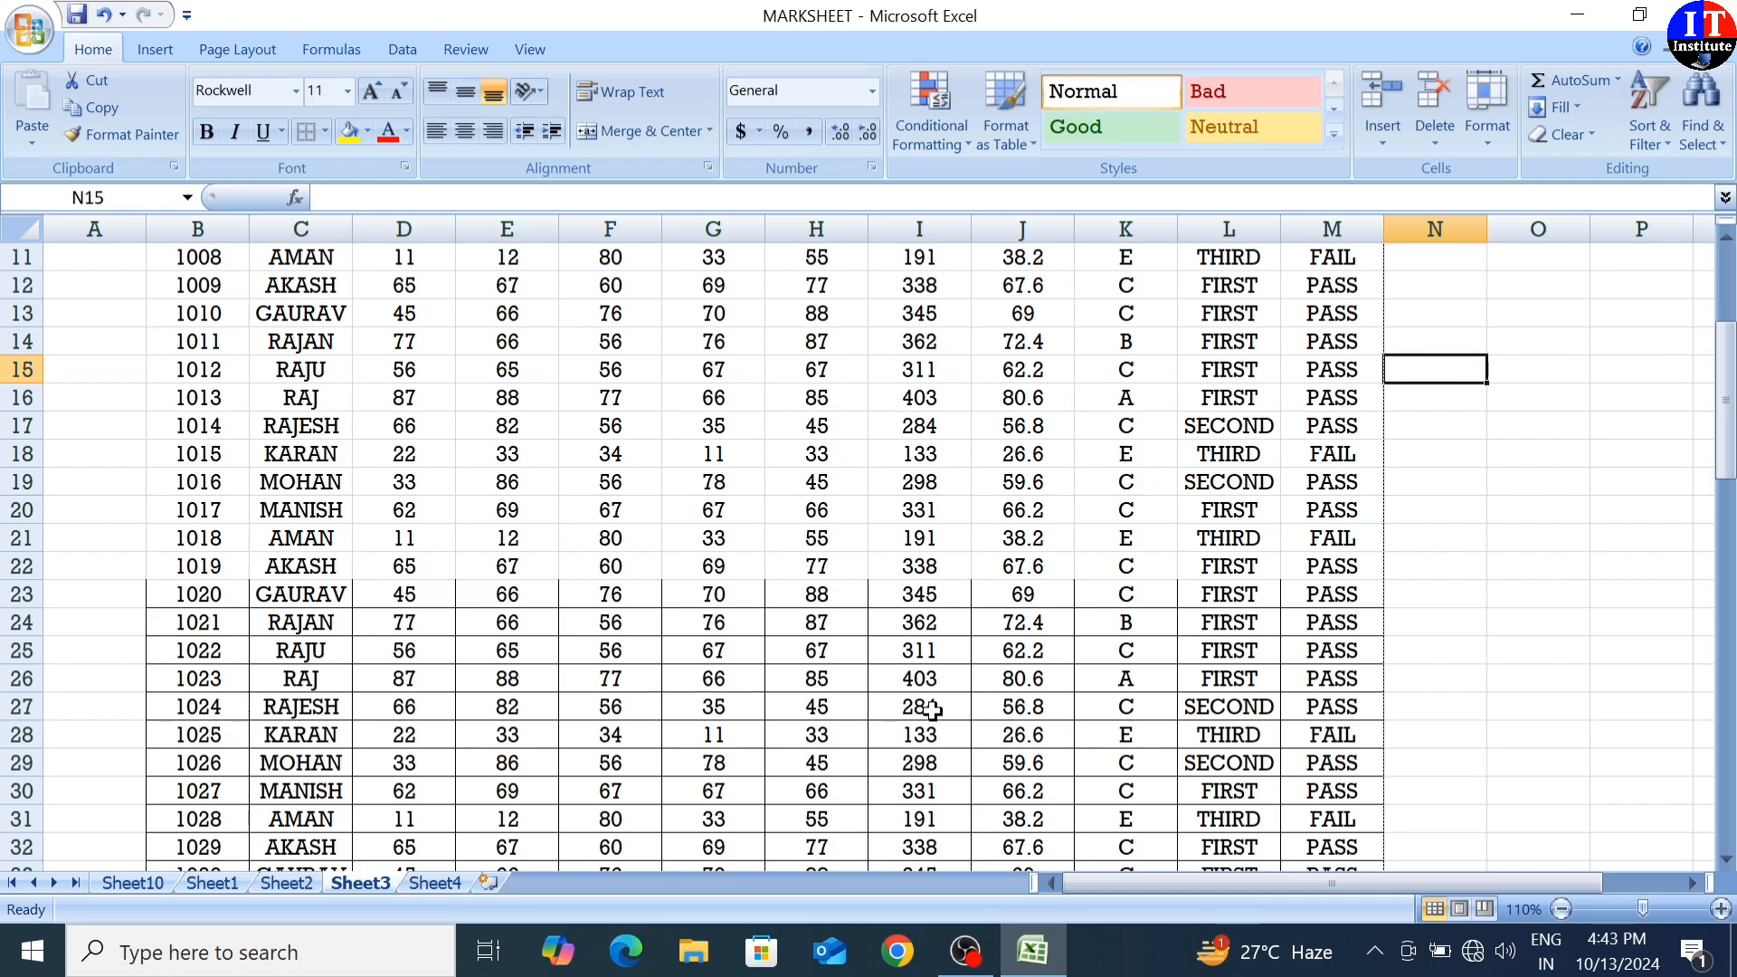
scroll(734, 488, "up", 3)
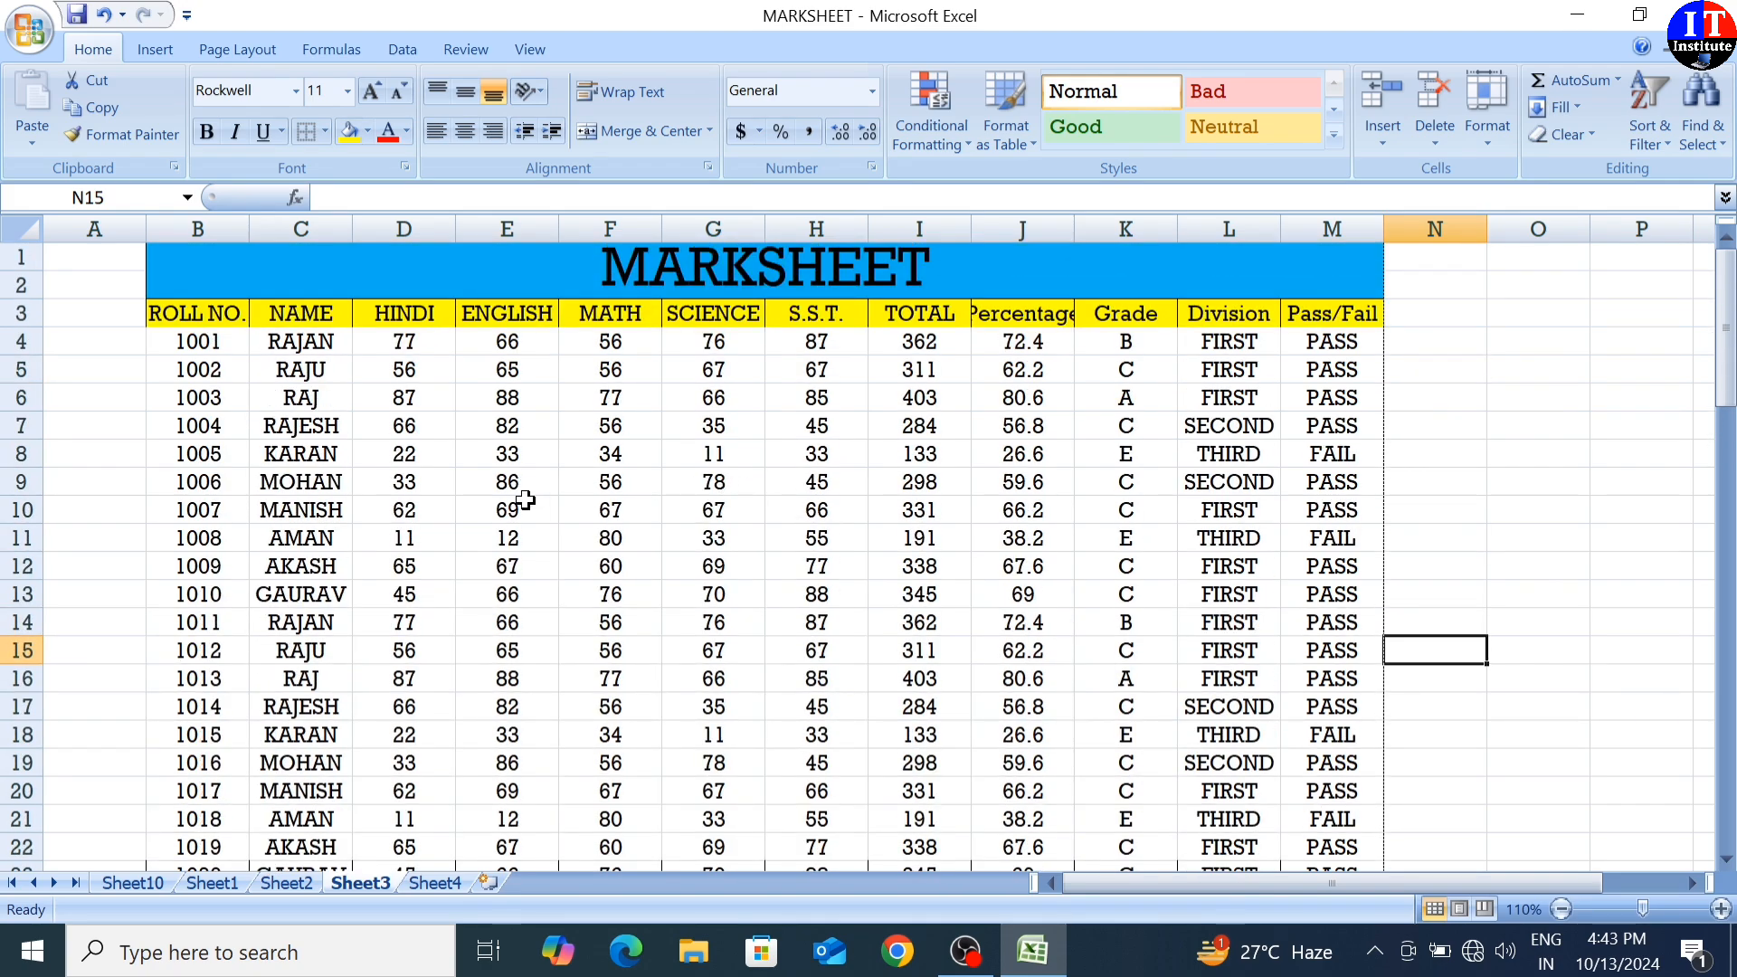
- Examine the borderless and bordered records in Print Preview and return to the worksheet
left_click(238, 49)
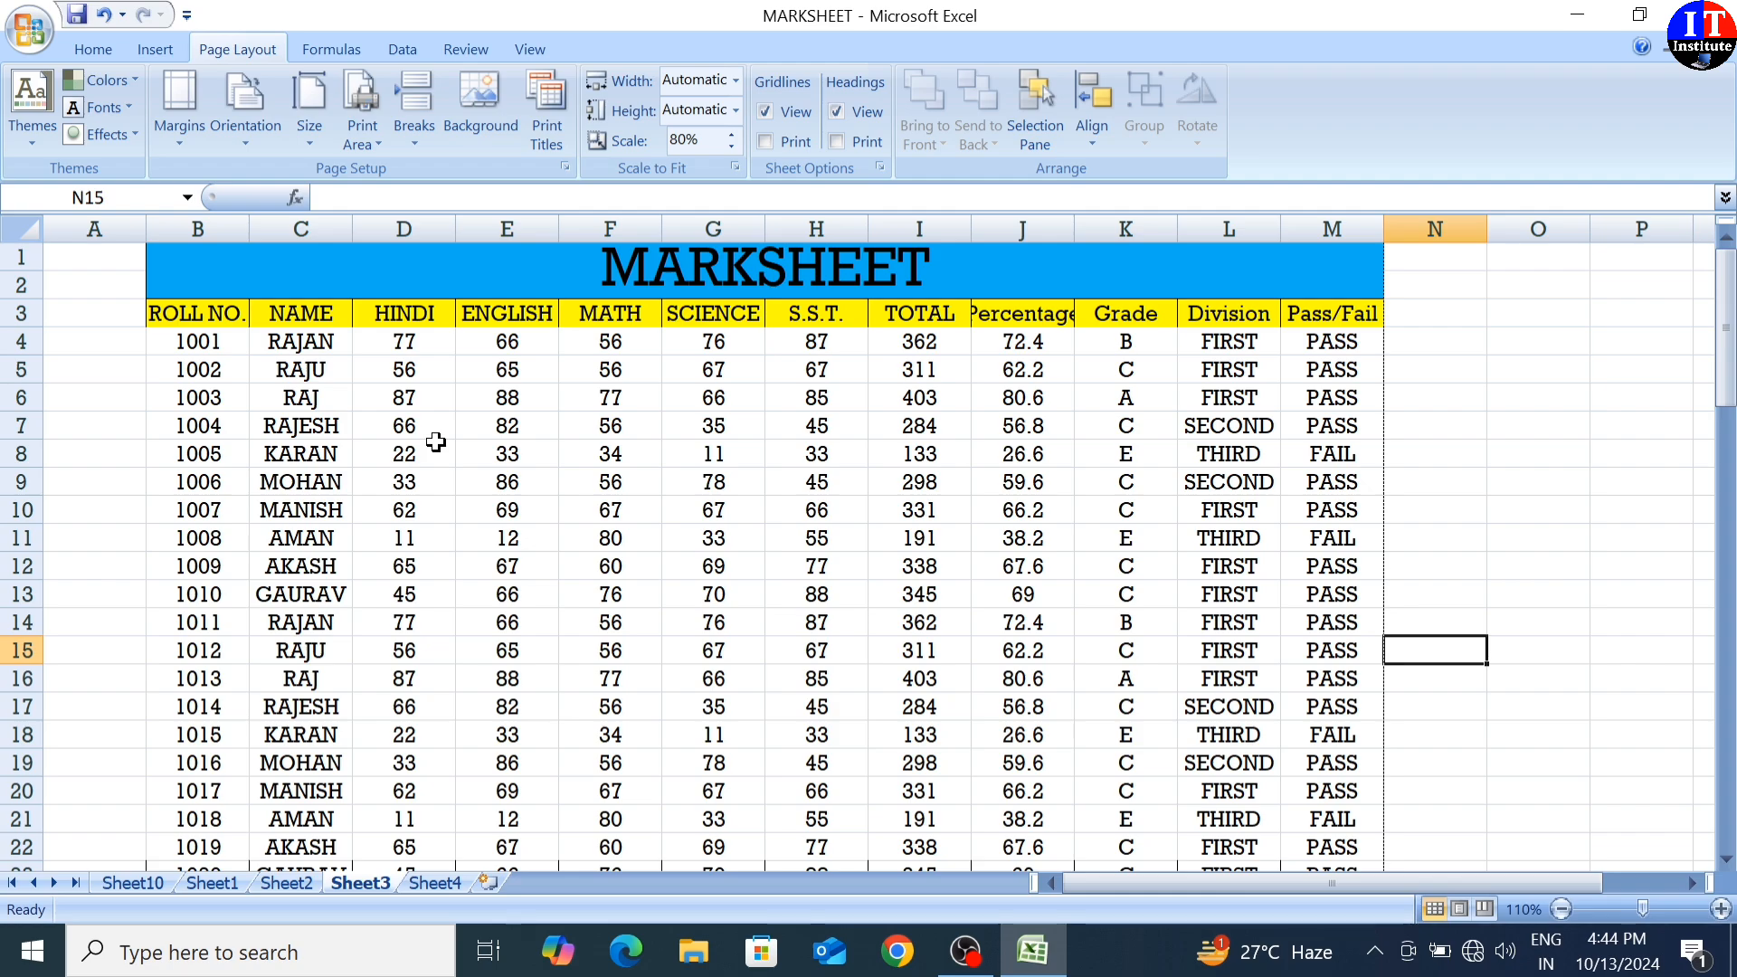
key("ctrl+F2")
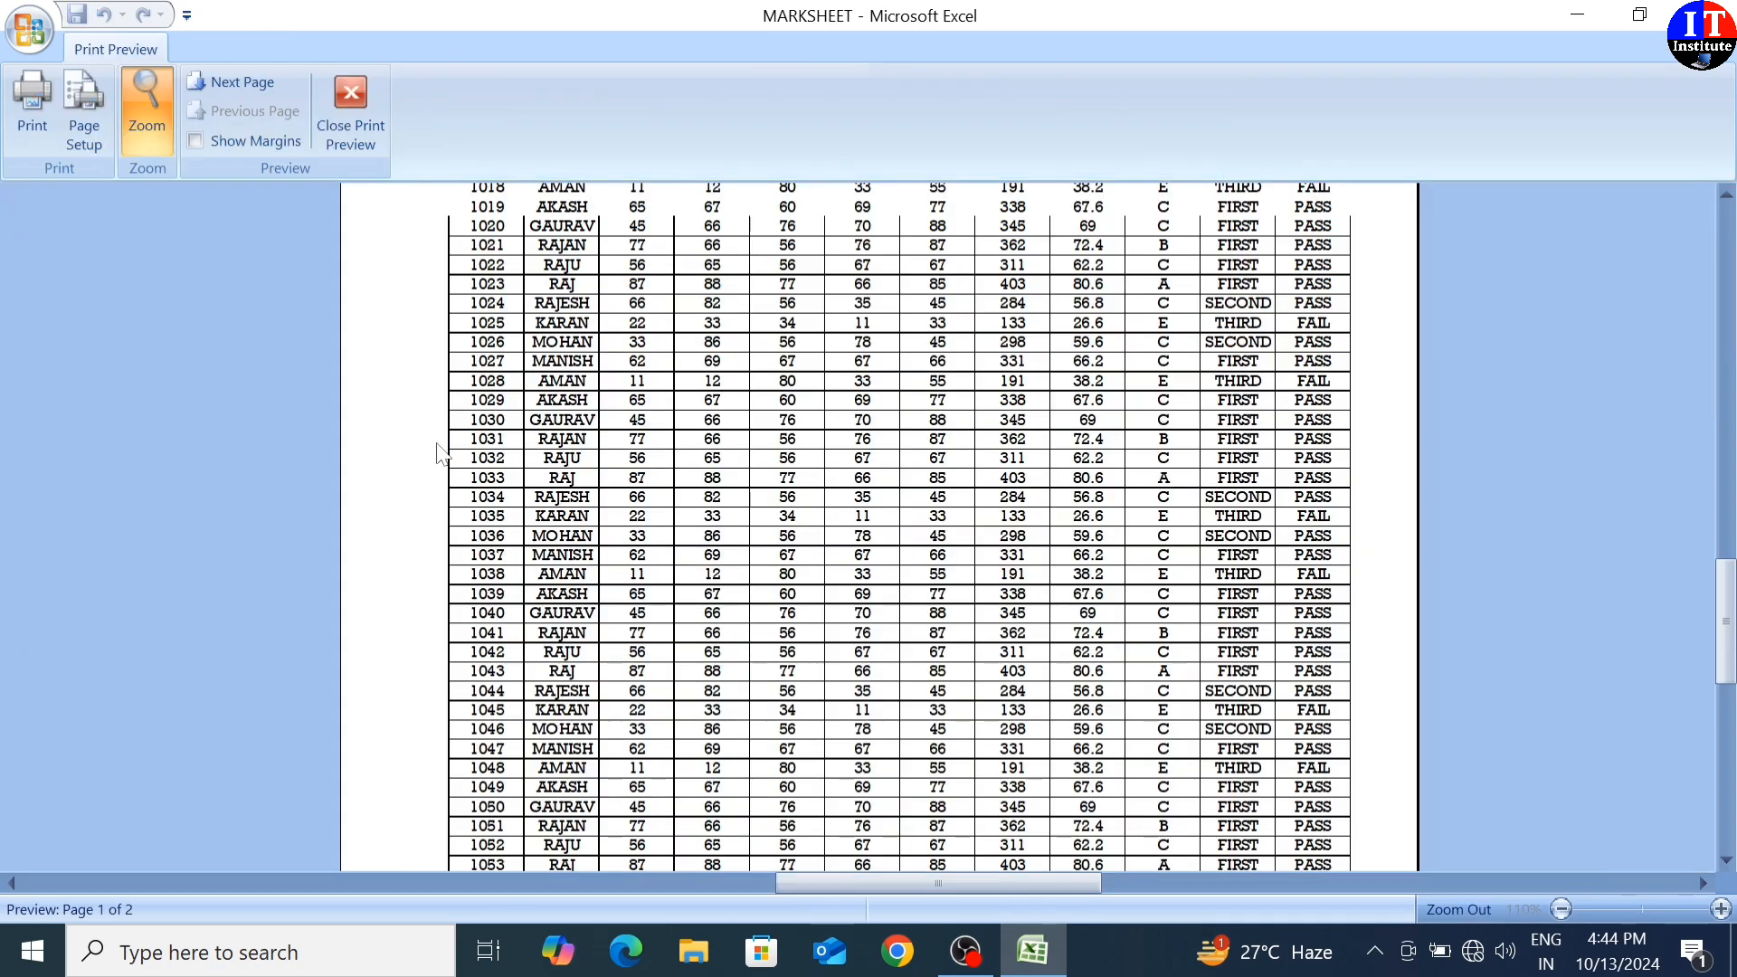
scroll(685, 493, "up", 10)
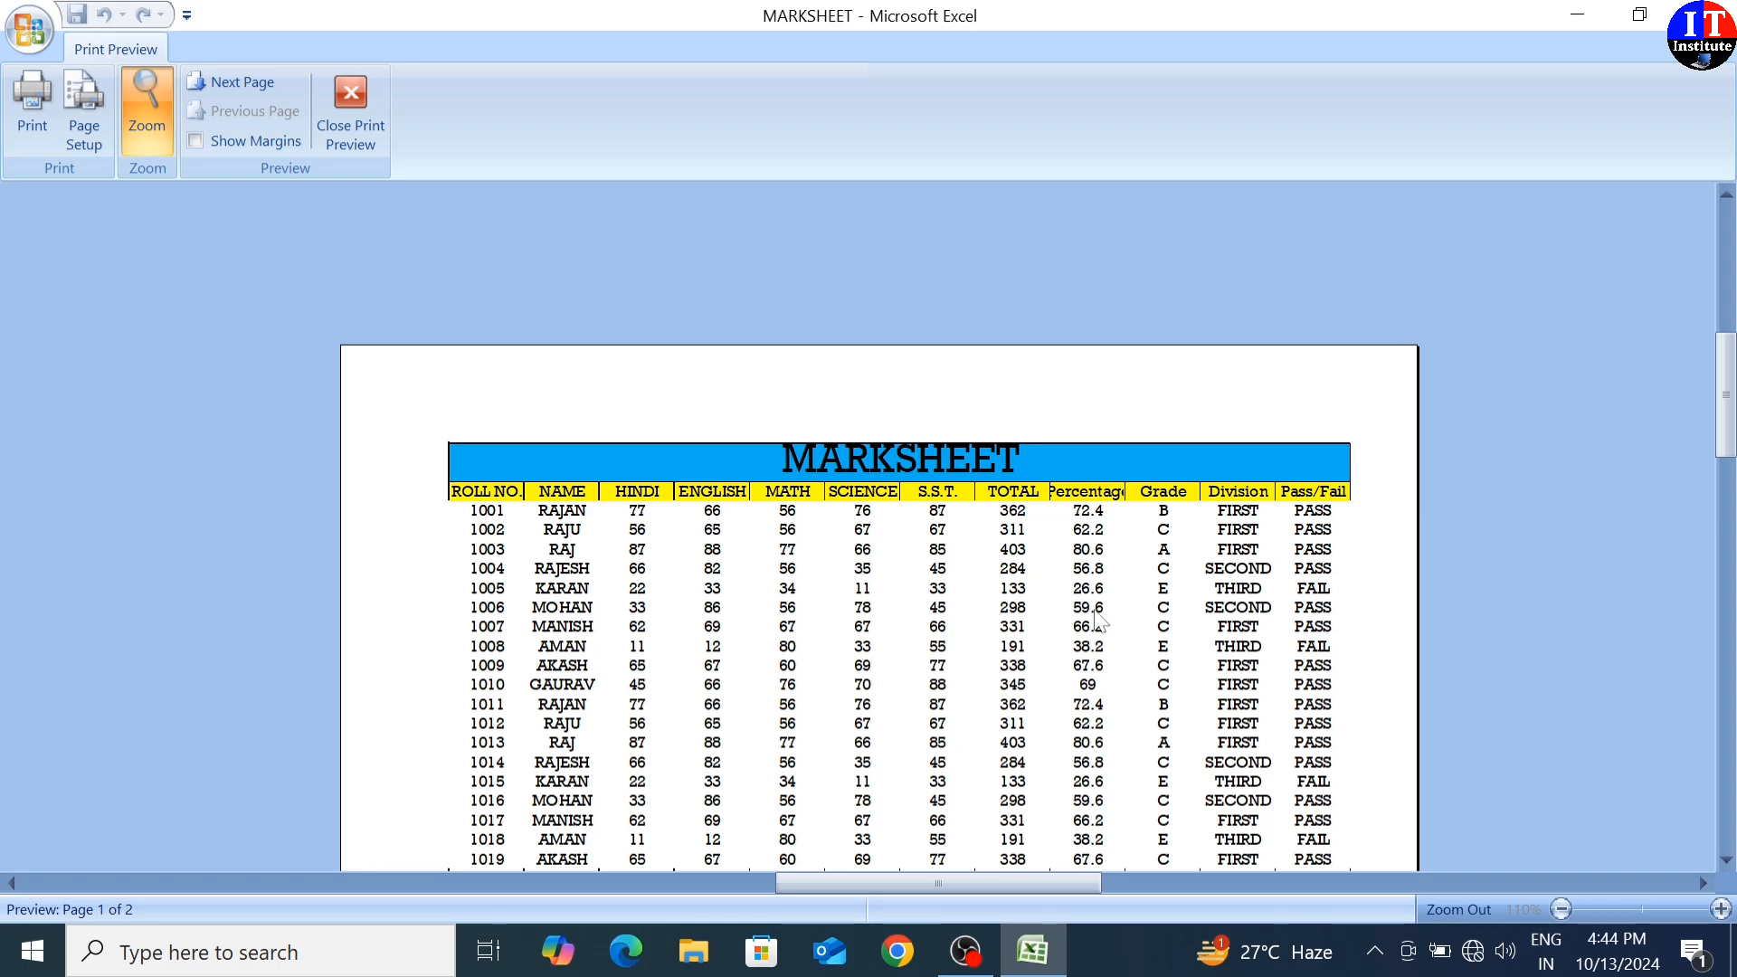
scroll(1095, 622, "down", 3)
scroll(1085, 622, "down", 5)
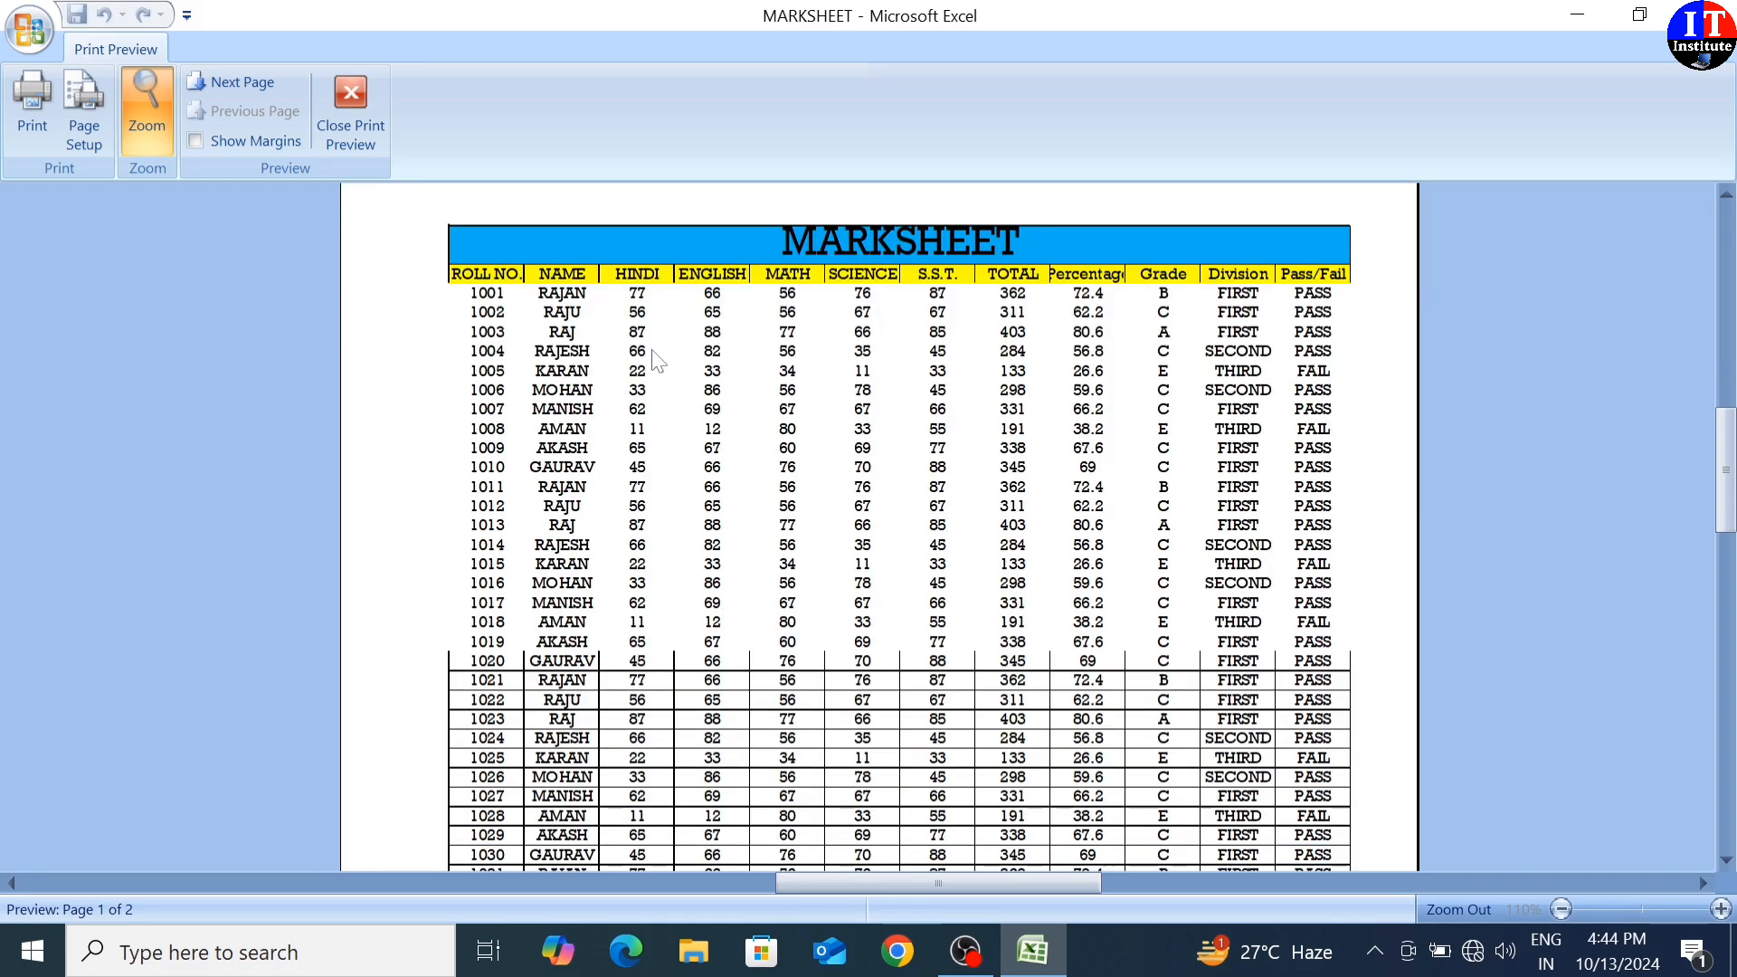
scroll(690, 542, "down", 5)
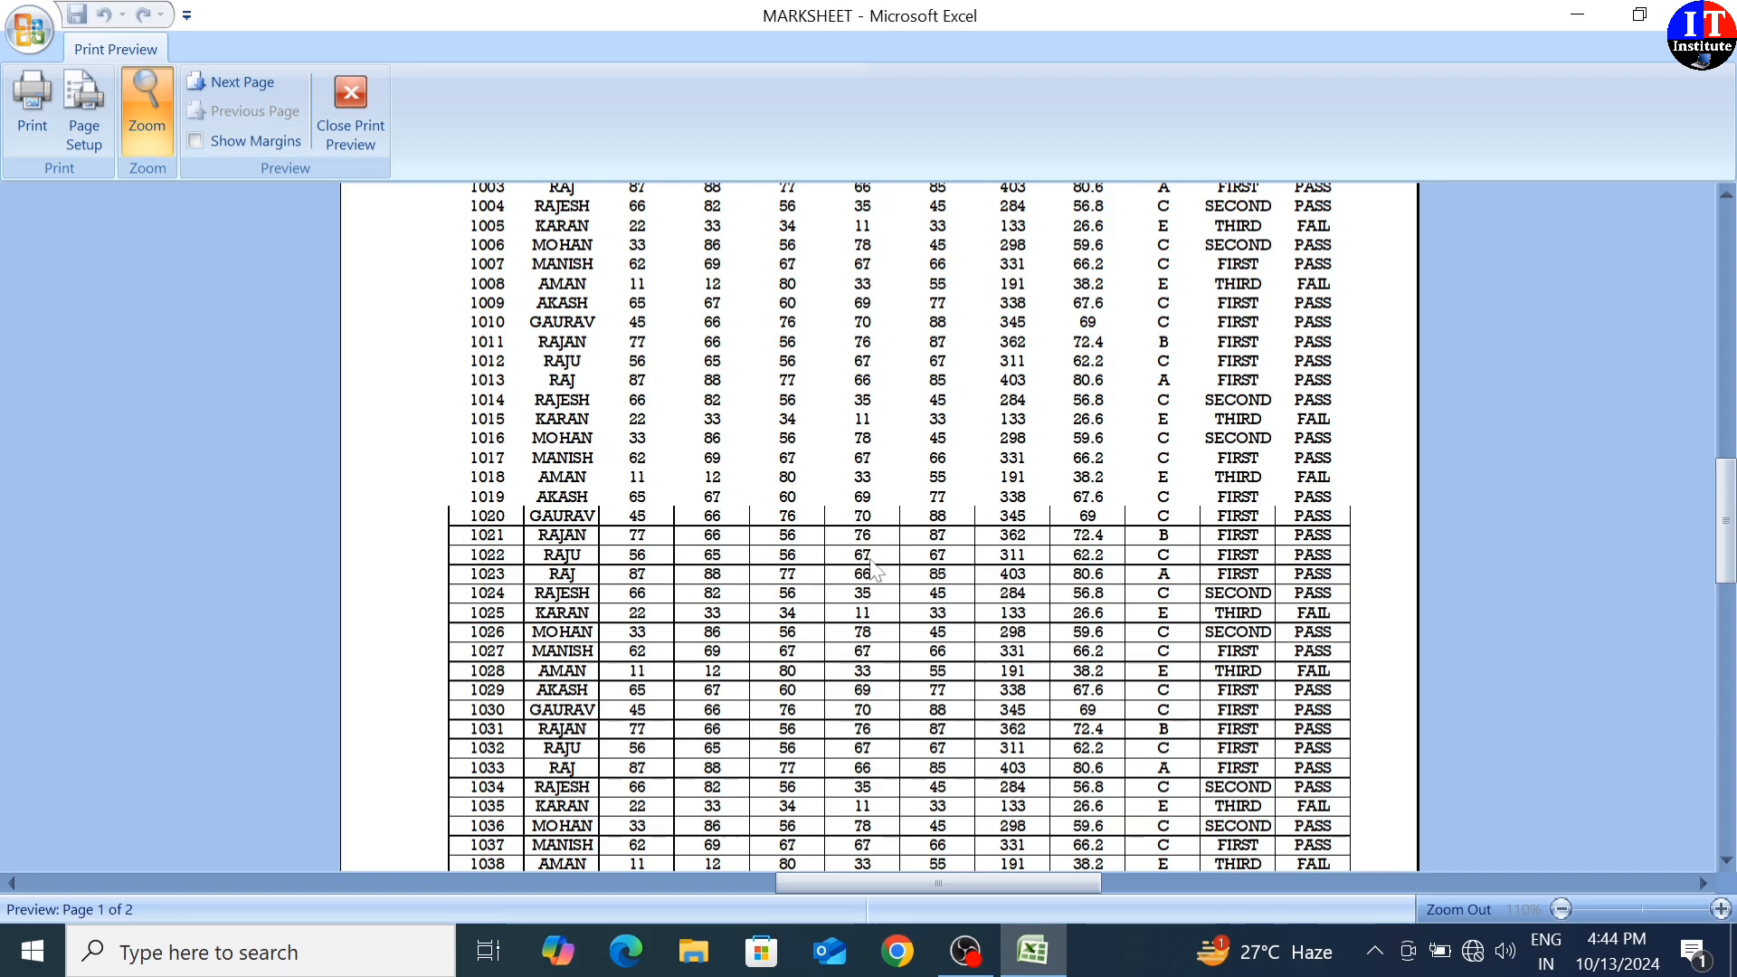
scroll(873, 570, "up", 5)
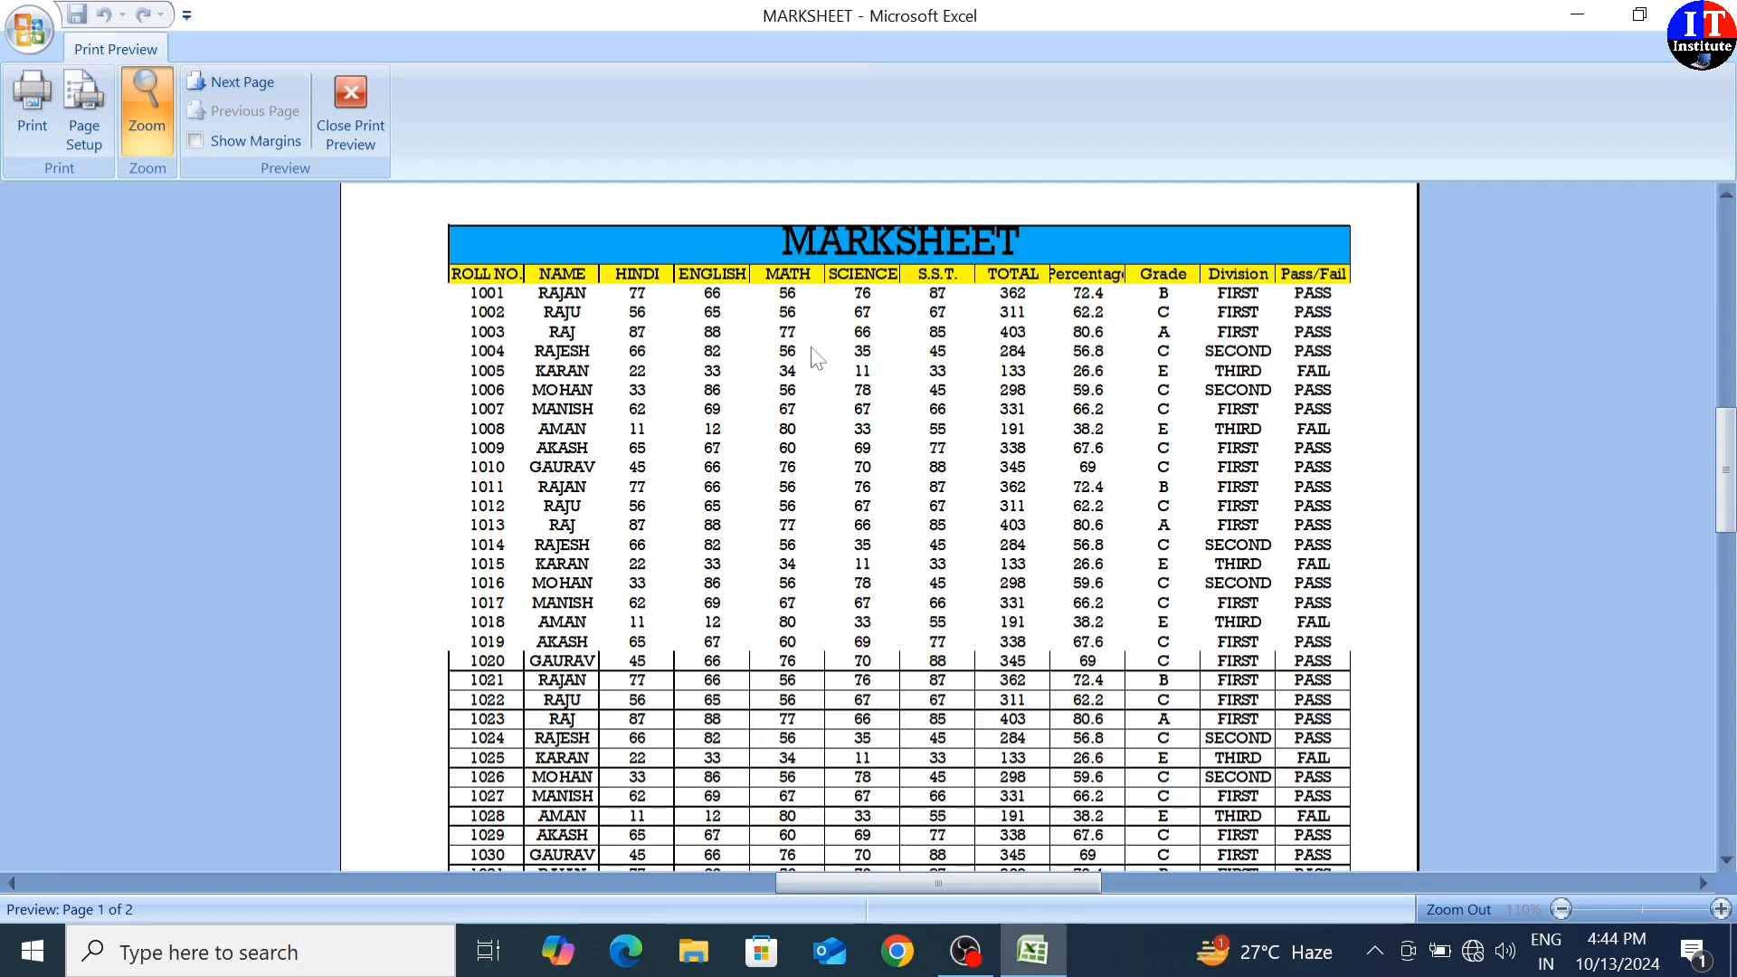
left_click(347, 97)
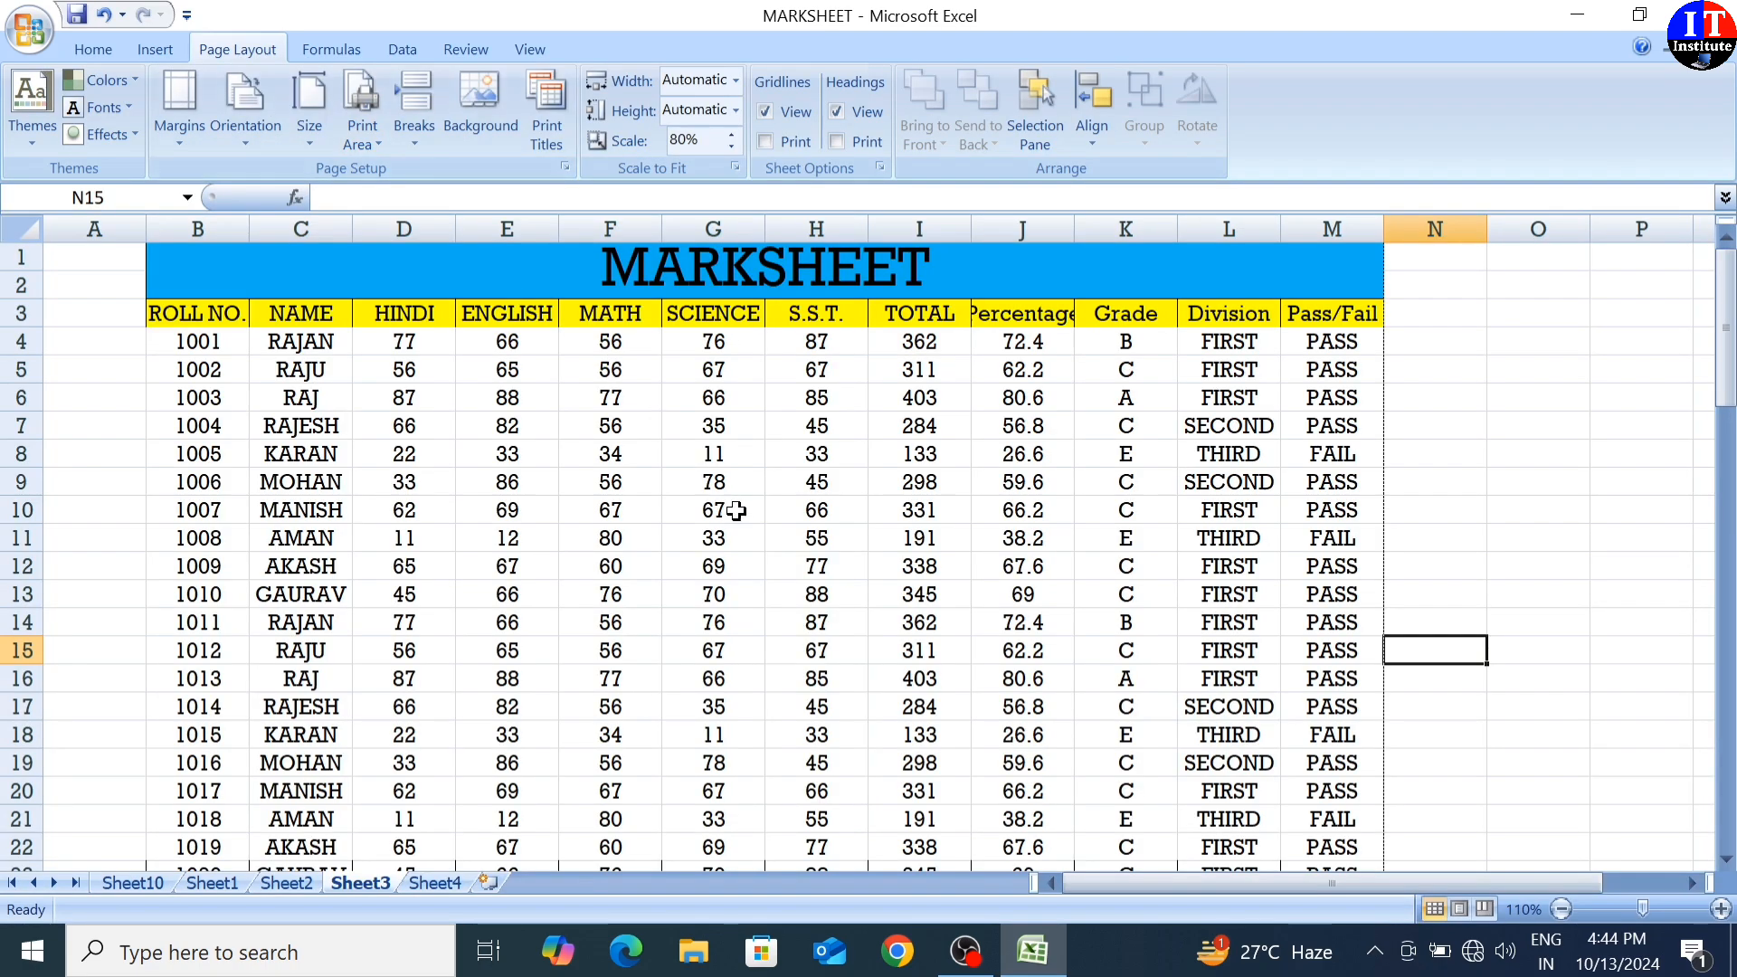
- Turn on gridline printing, check the printout in Print Preview, and turn gridline printing off again
left_click(764, 142)
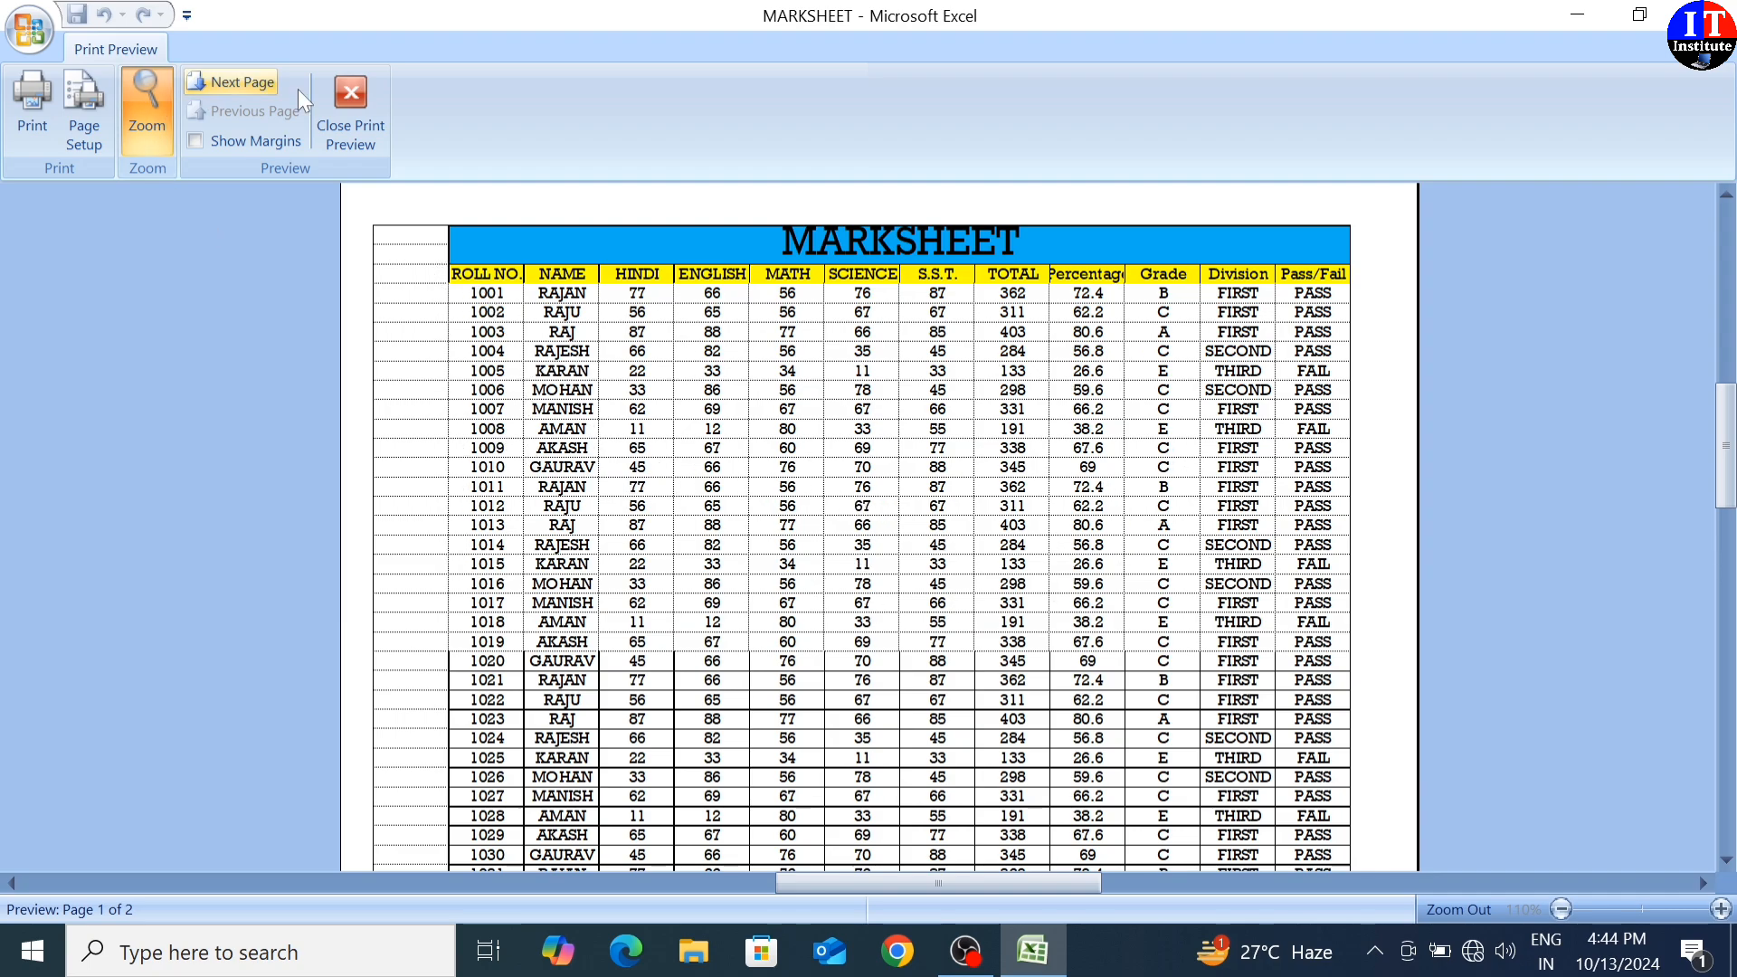
left_click(352, 95)
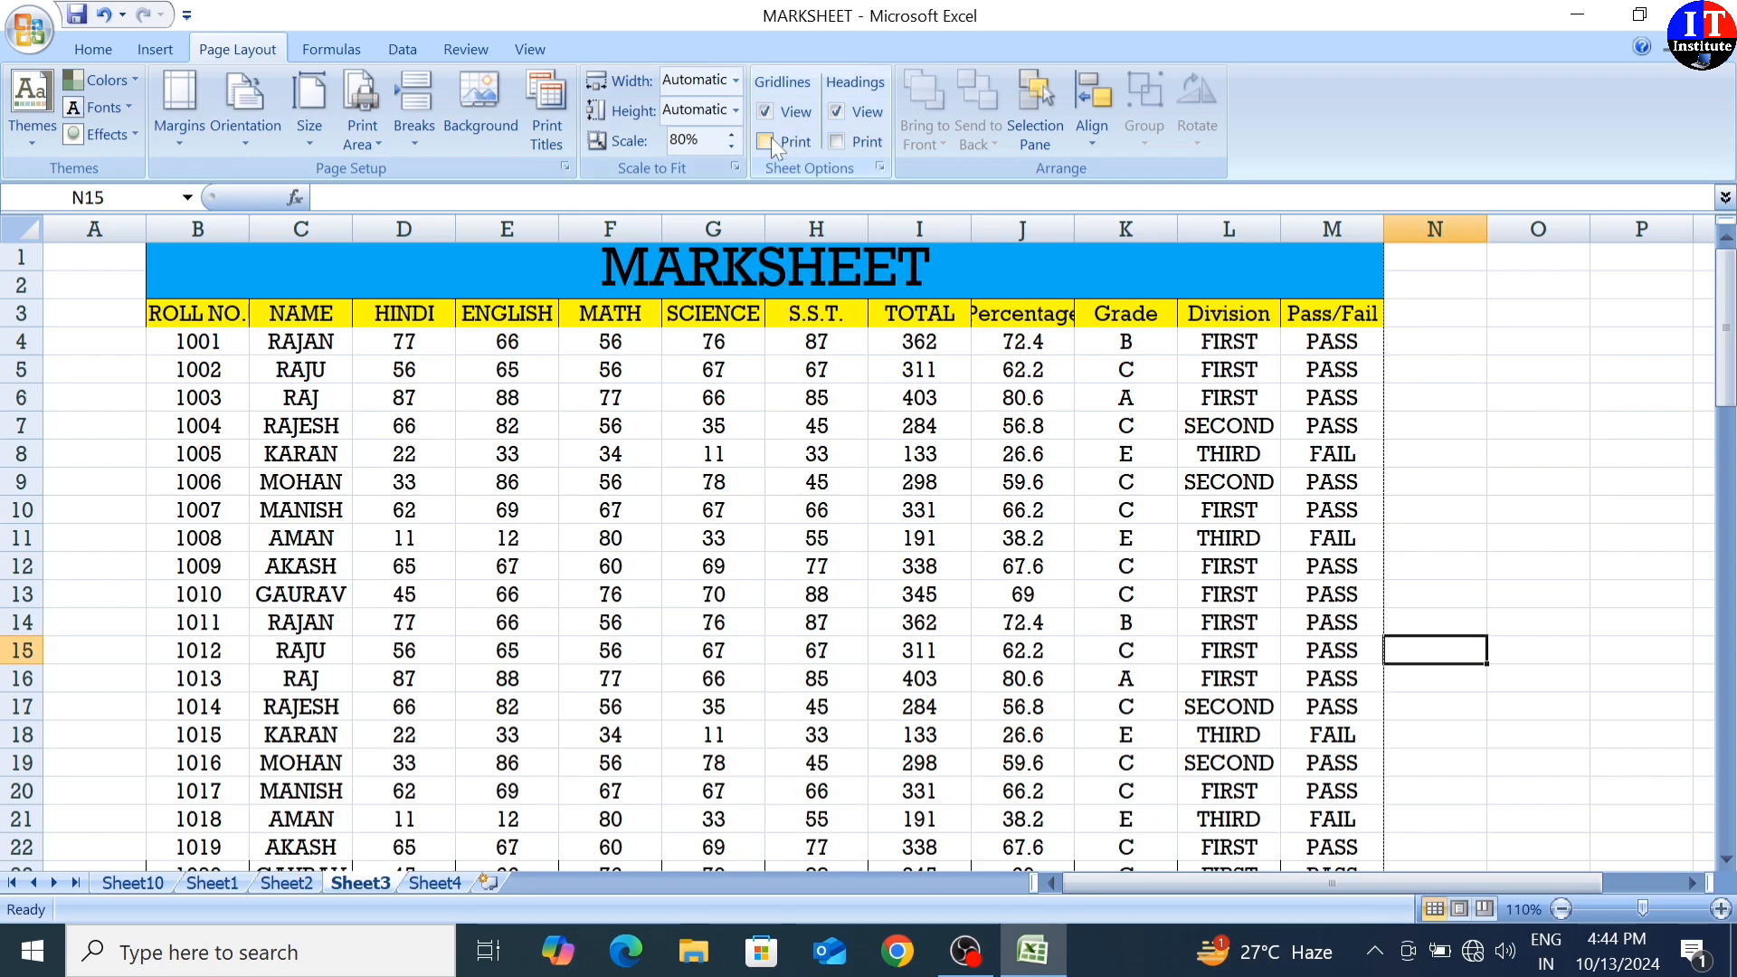
- Undo the border removal on the marksheet records in B4:M22 and clear the range selection
scroll(1018, 575, "down", 3)
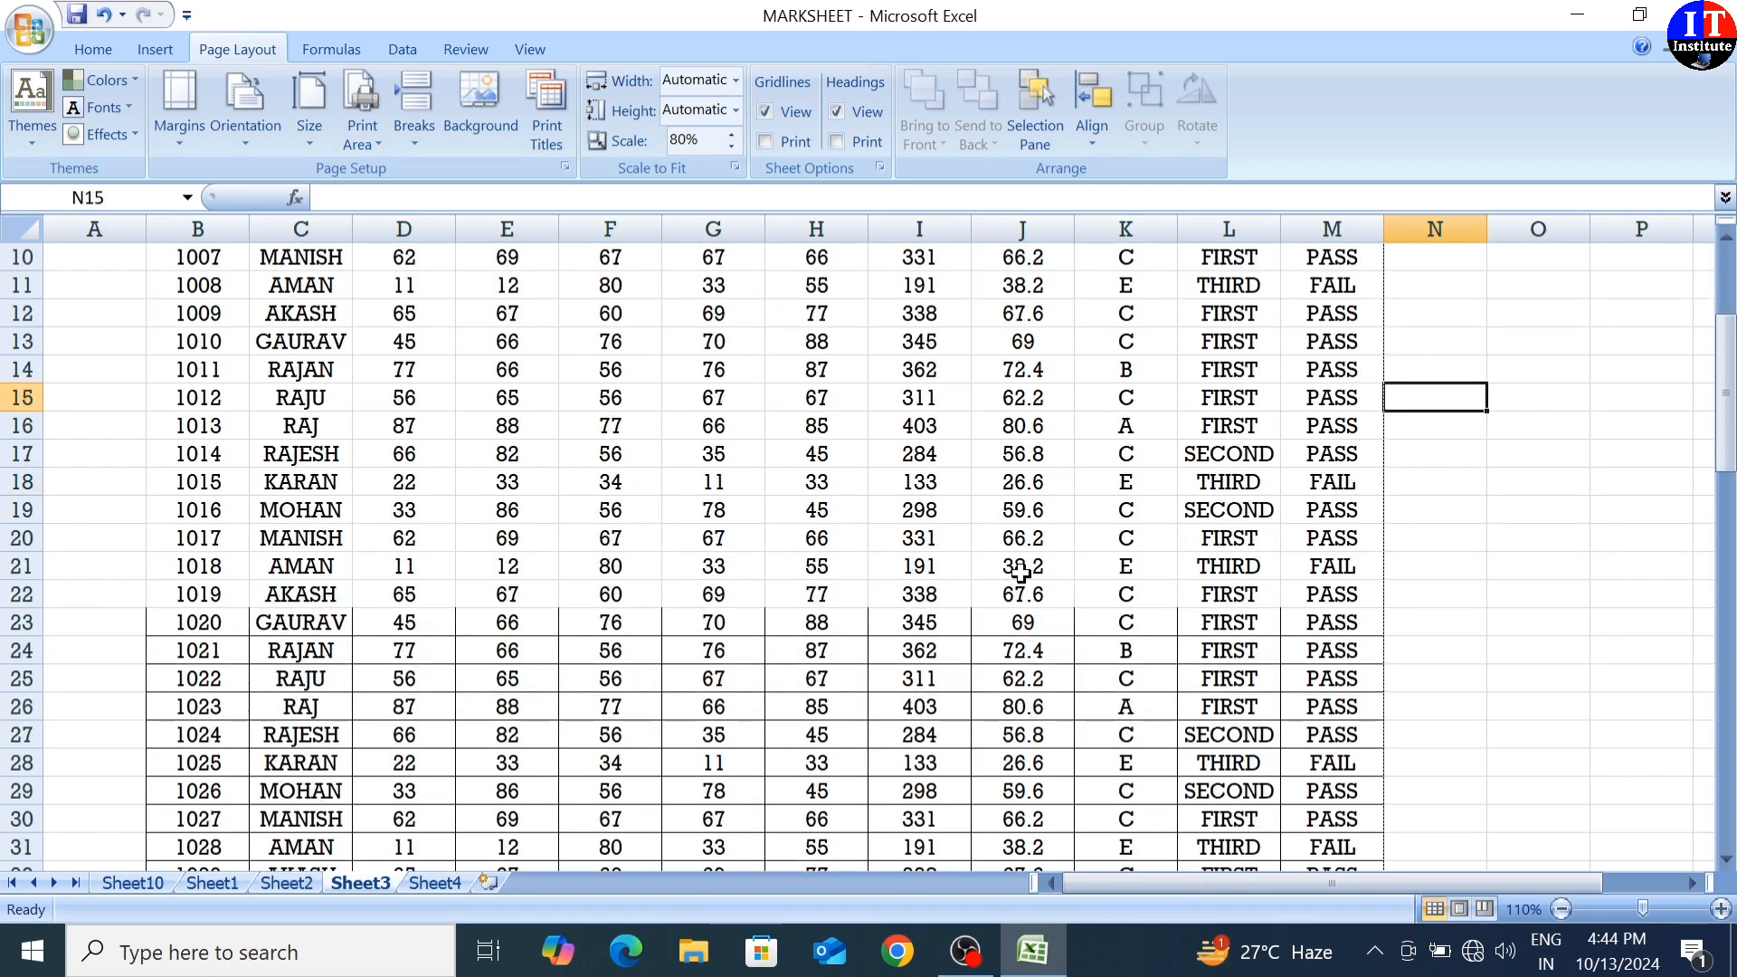
key("ctrl+z")
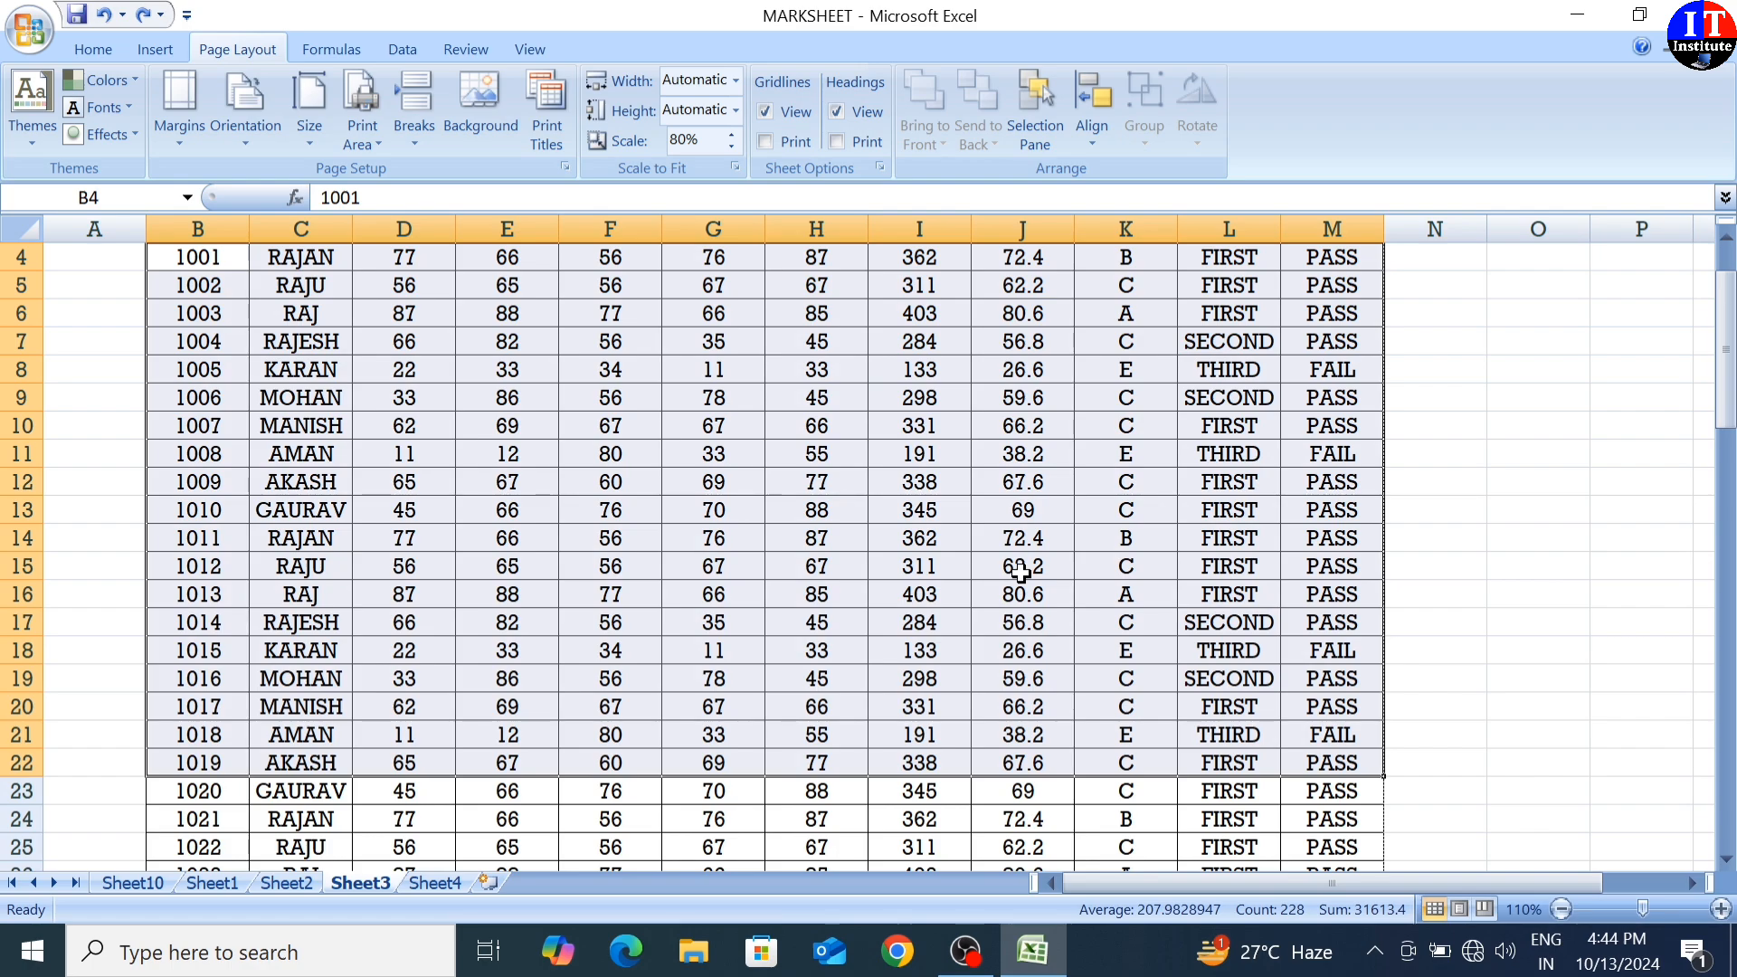
left_click(899, 504)
scroll(900, 504, "up", 1)
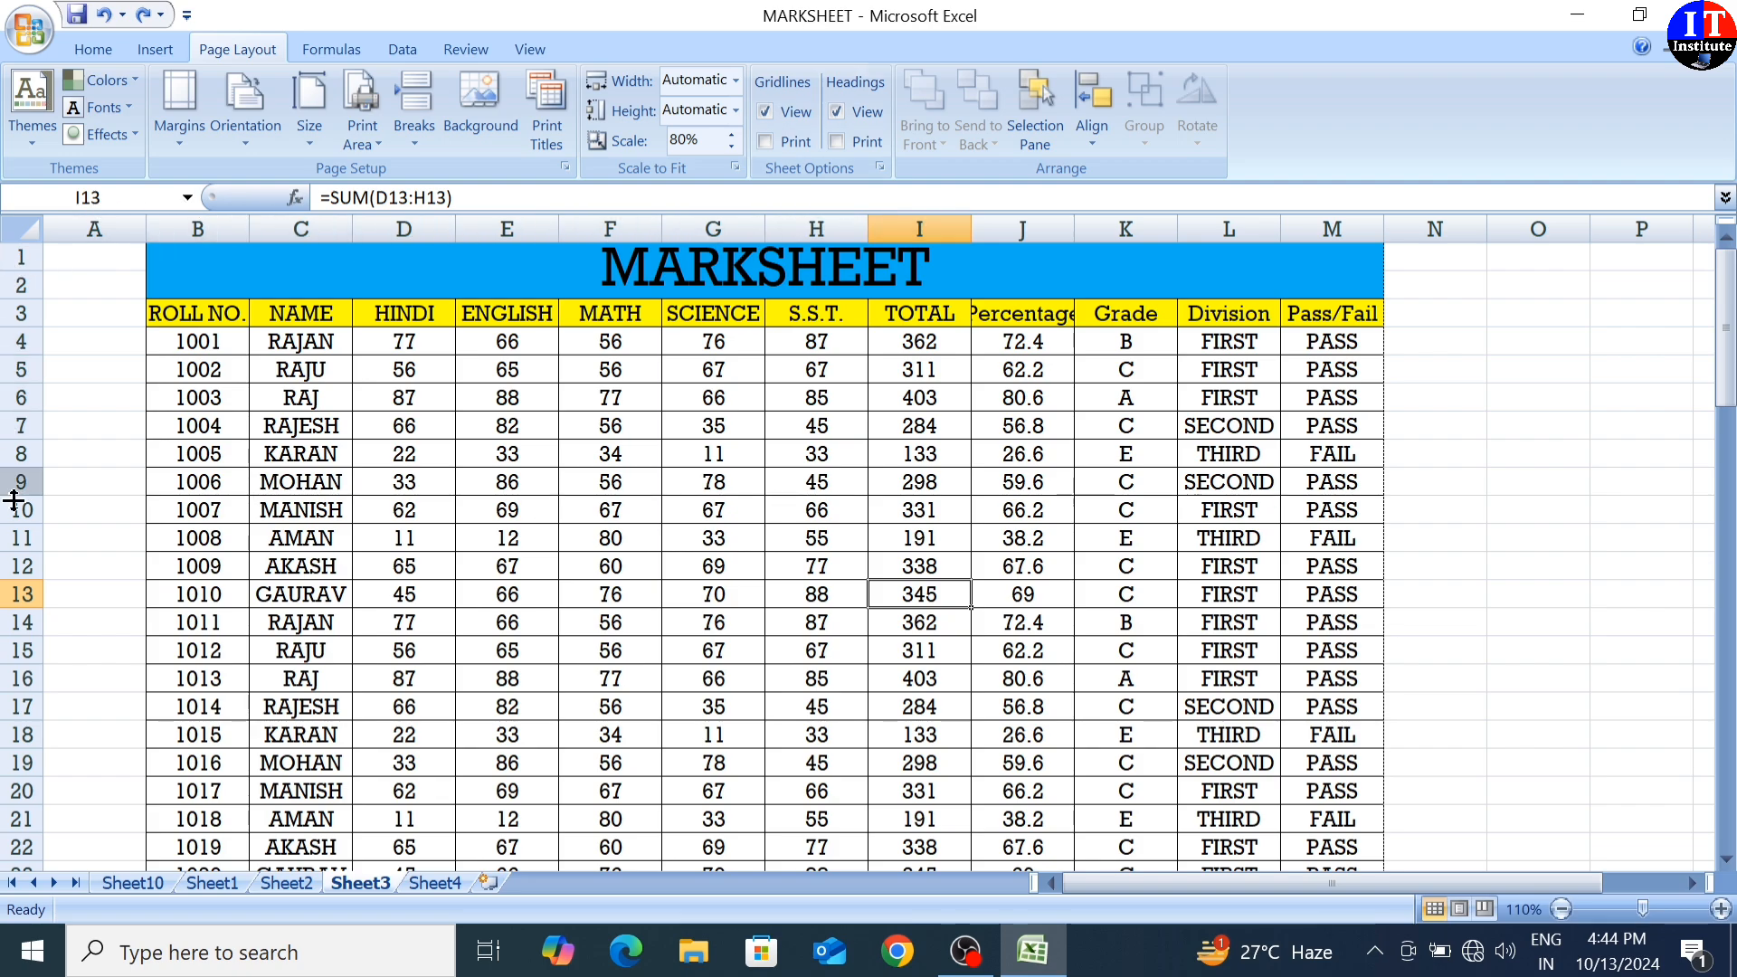
- Hide the row and column headings of the worksheet and show them again
left_click(837, 111)
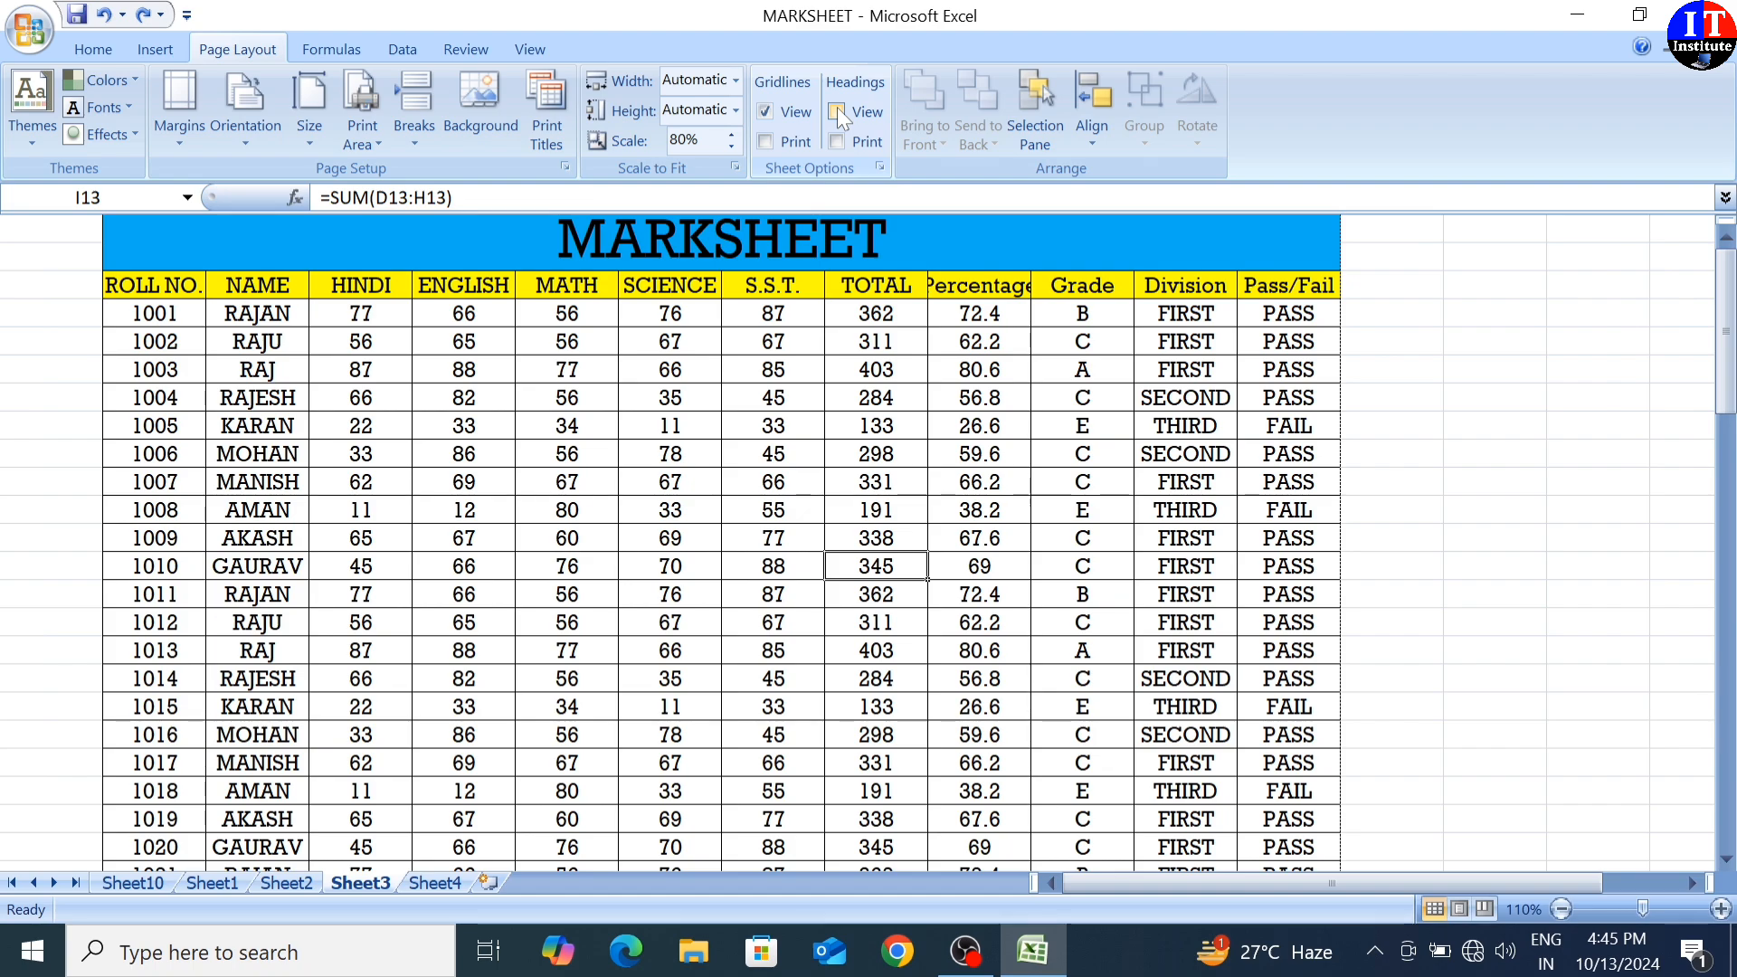
left_click(837, 111)
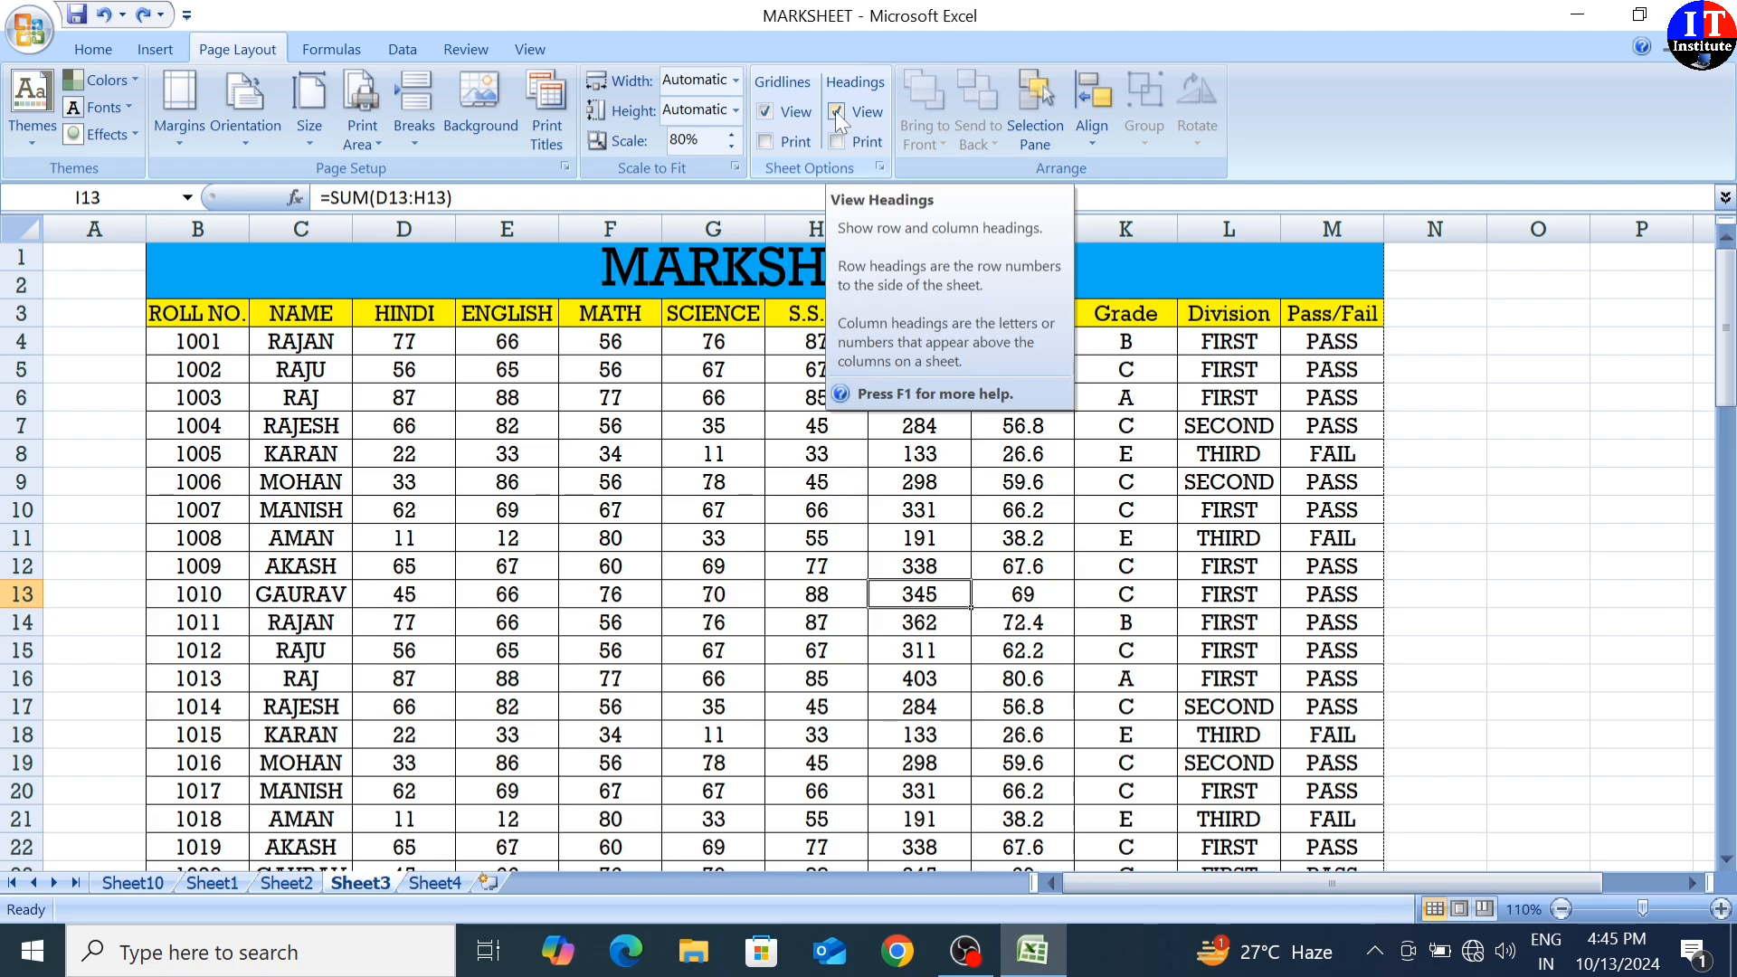
left_click(835, 111)
left_click(834, 111)
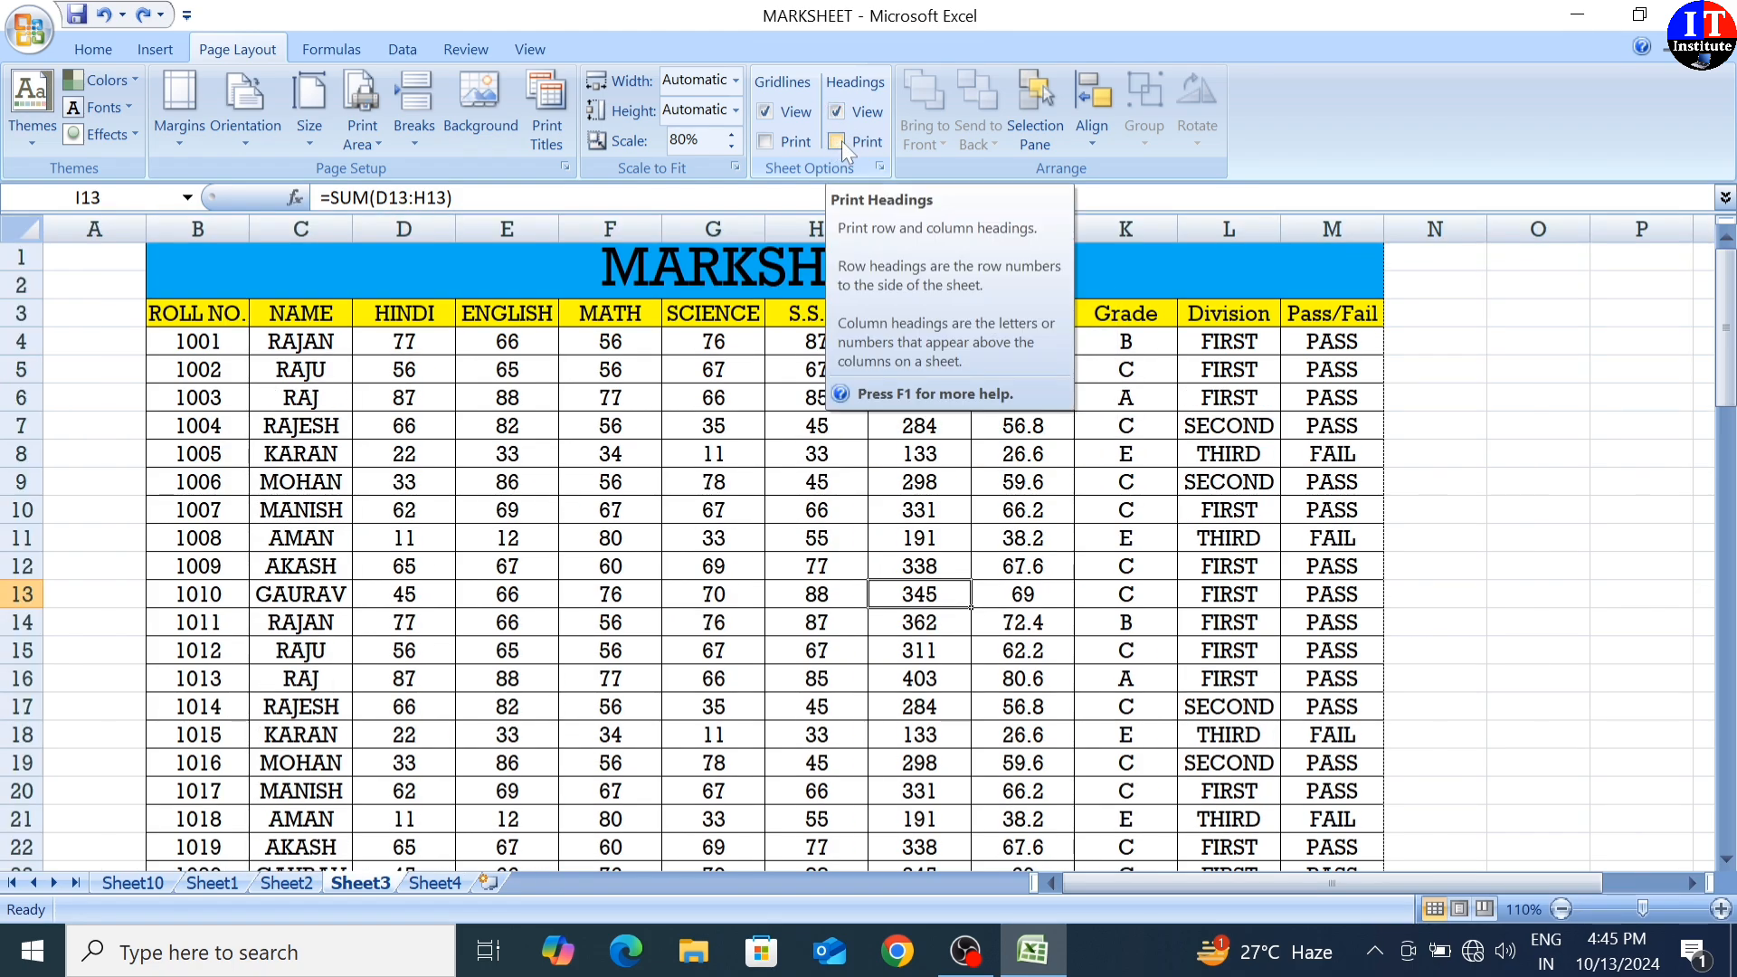
- Turn on printing of the row and column headings and check the page in Print Preview
left_click(836, 141)
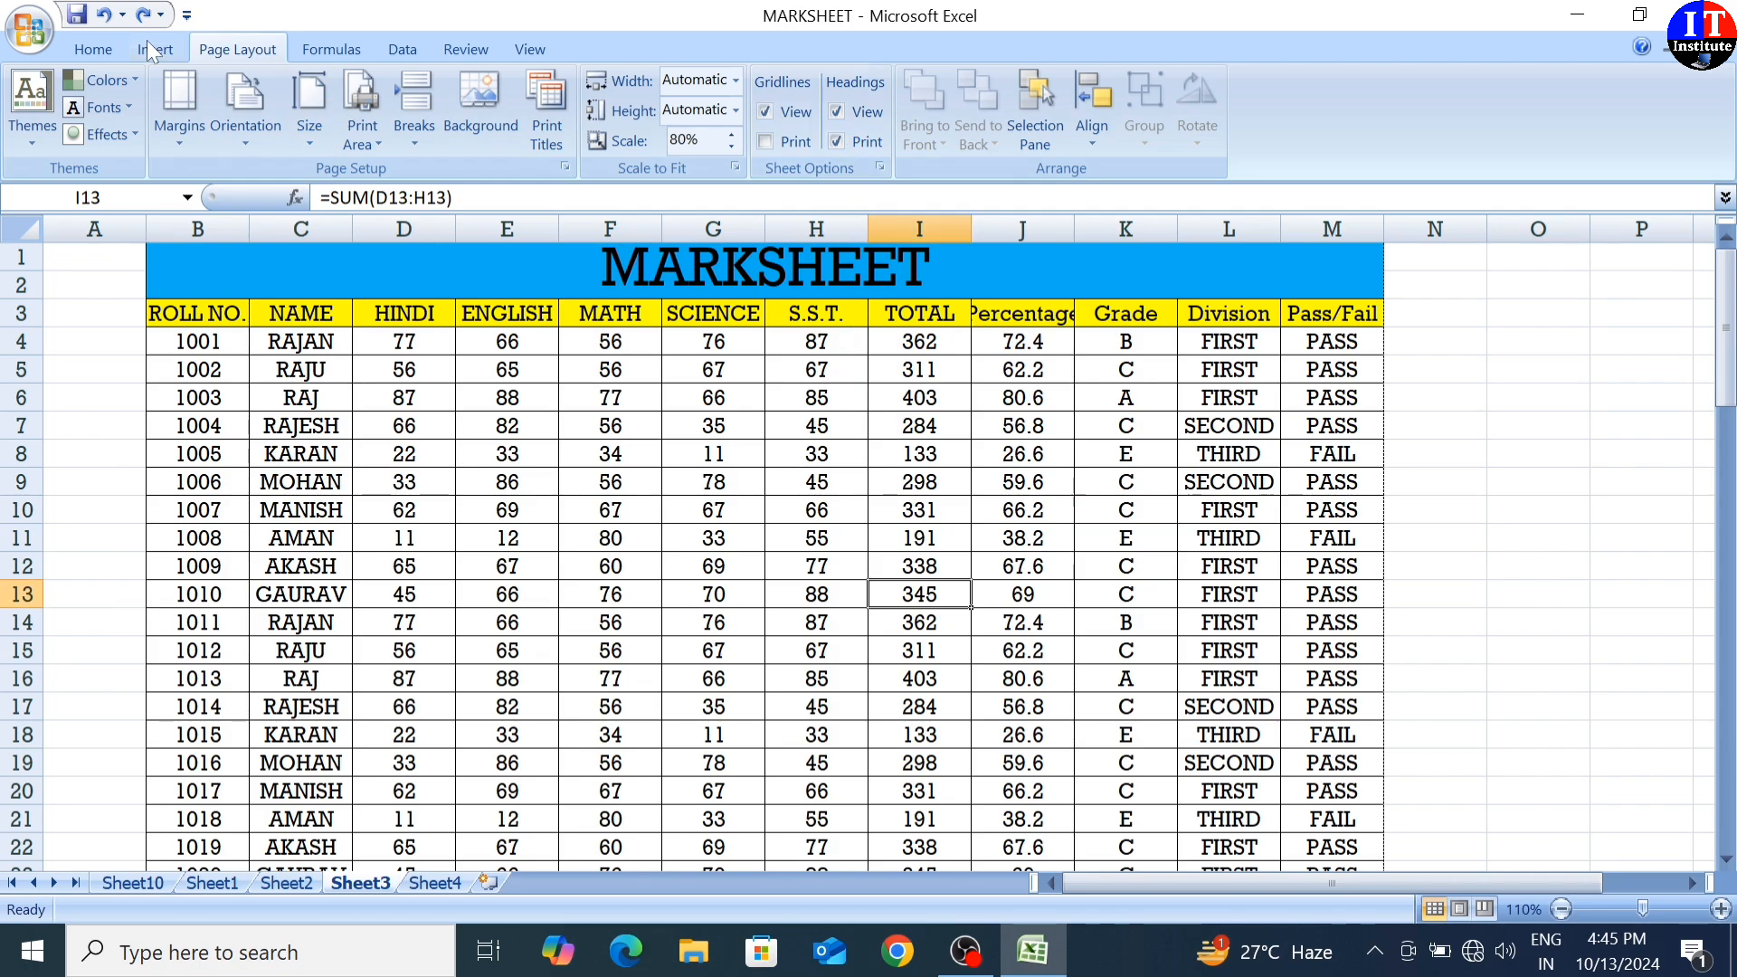
key("ctrl+F2")
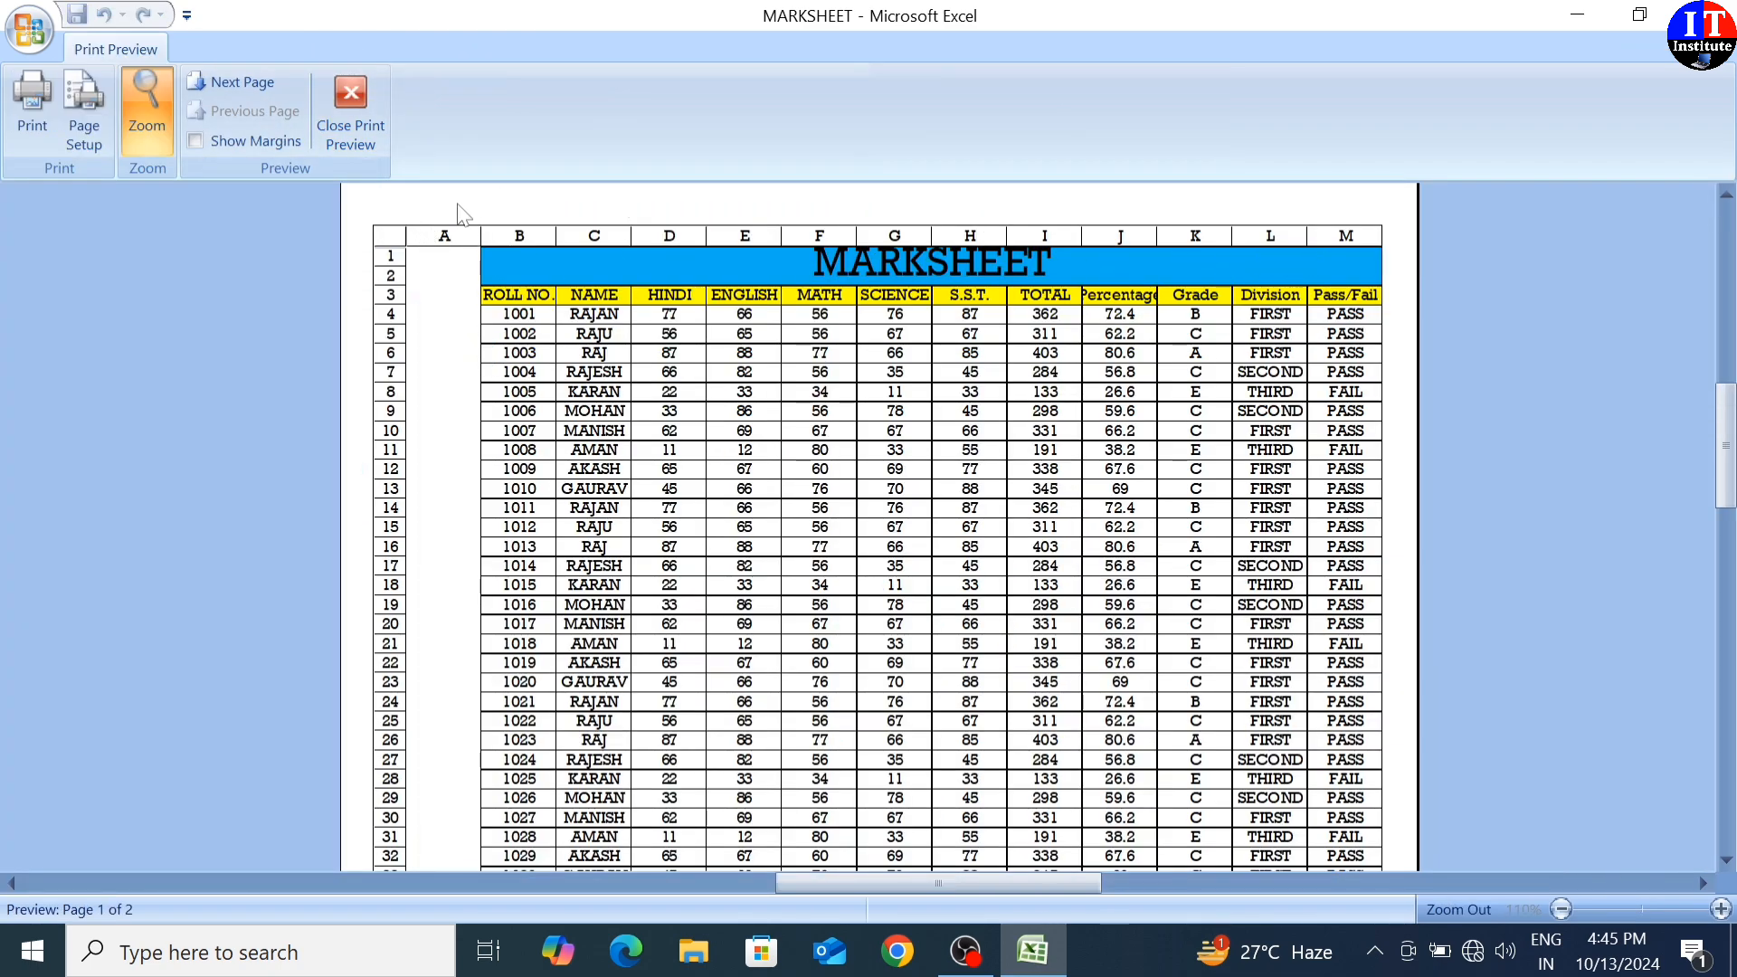
left_click(360, 102)
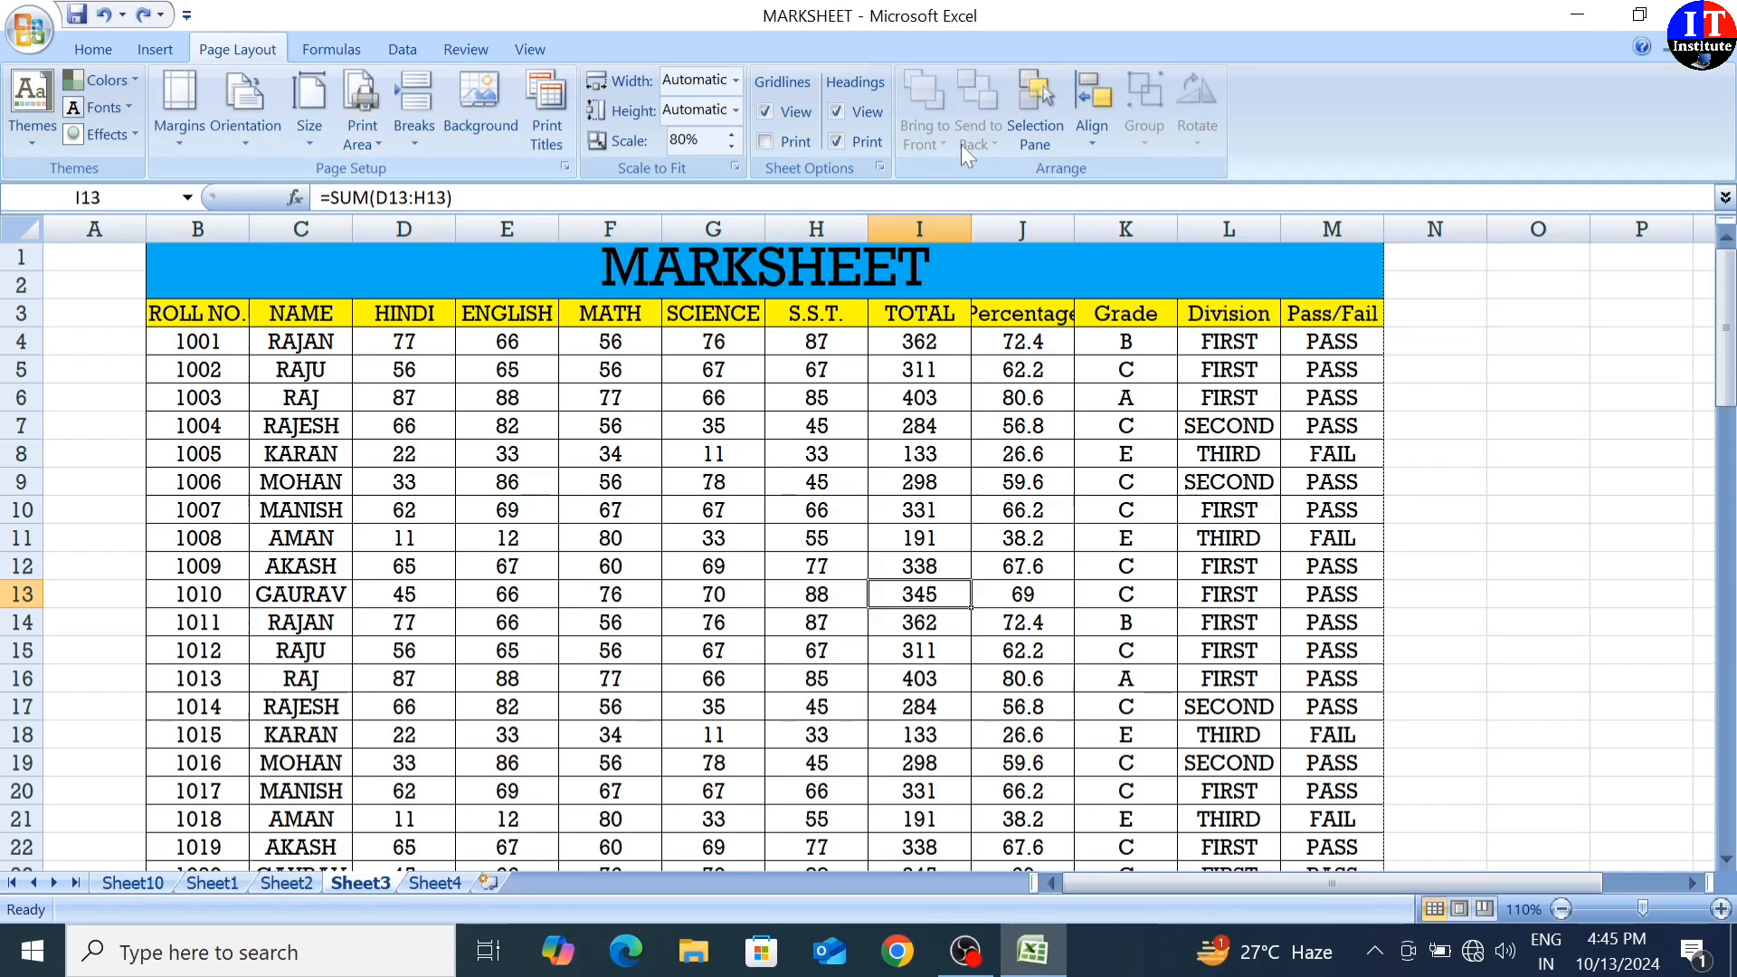
- Turn off printing of the row and column headings, preview the page again, and return to the worksheet
left_click(836, 142)
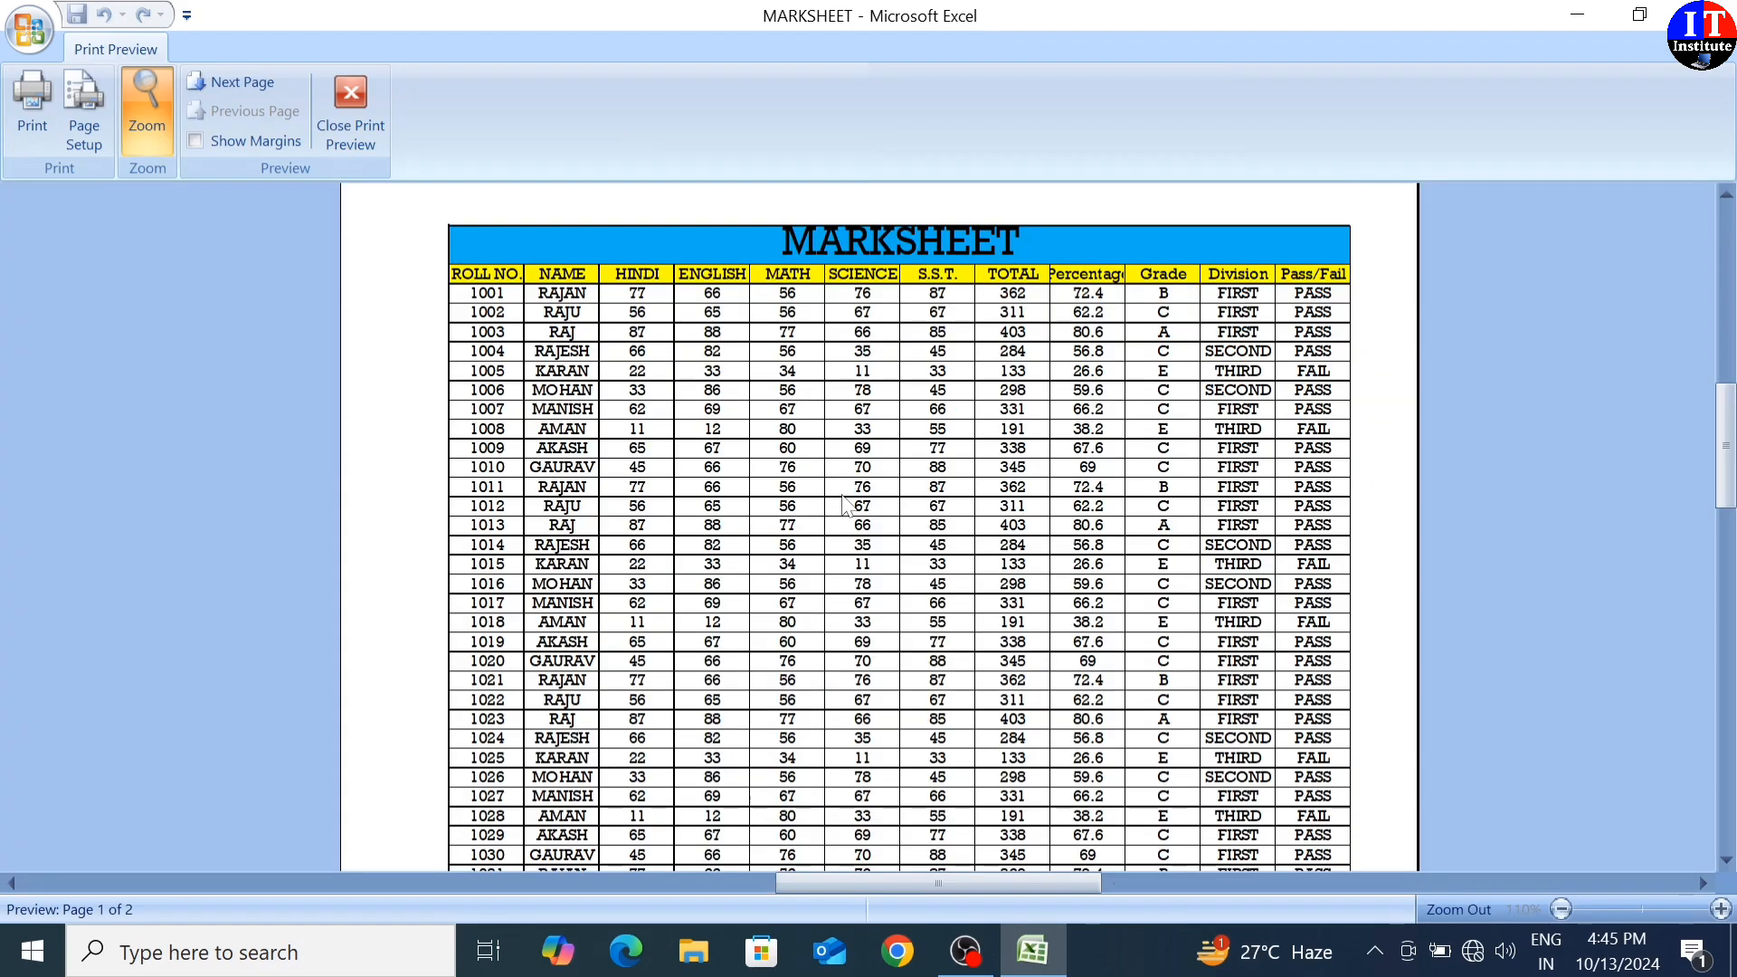
scroll(1039, 453, "up", 3)
key("Escape")
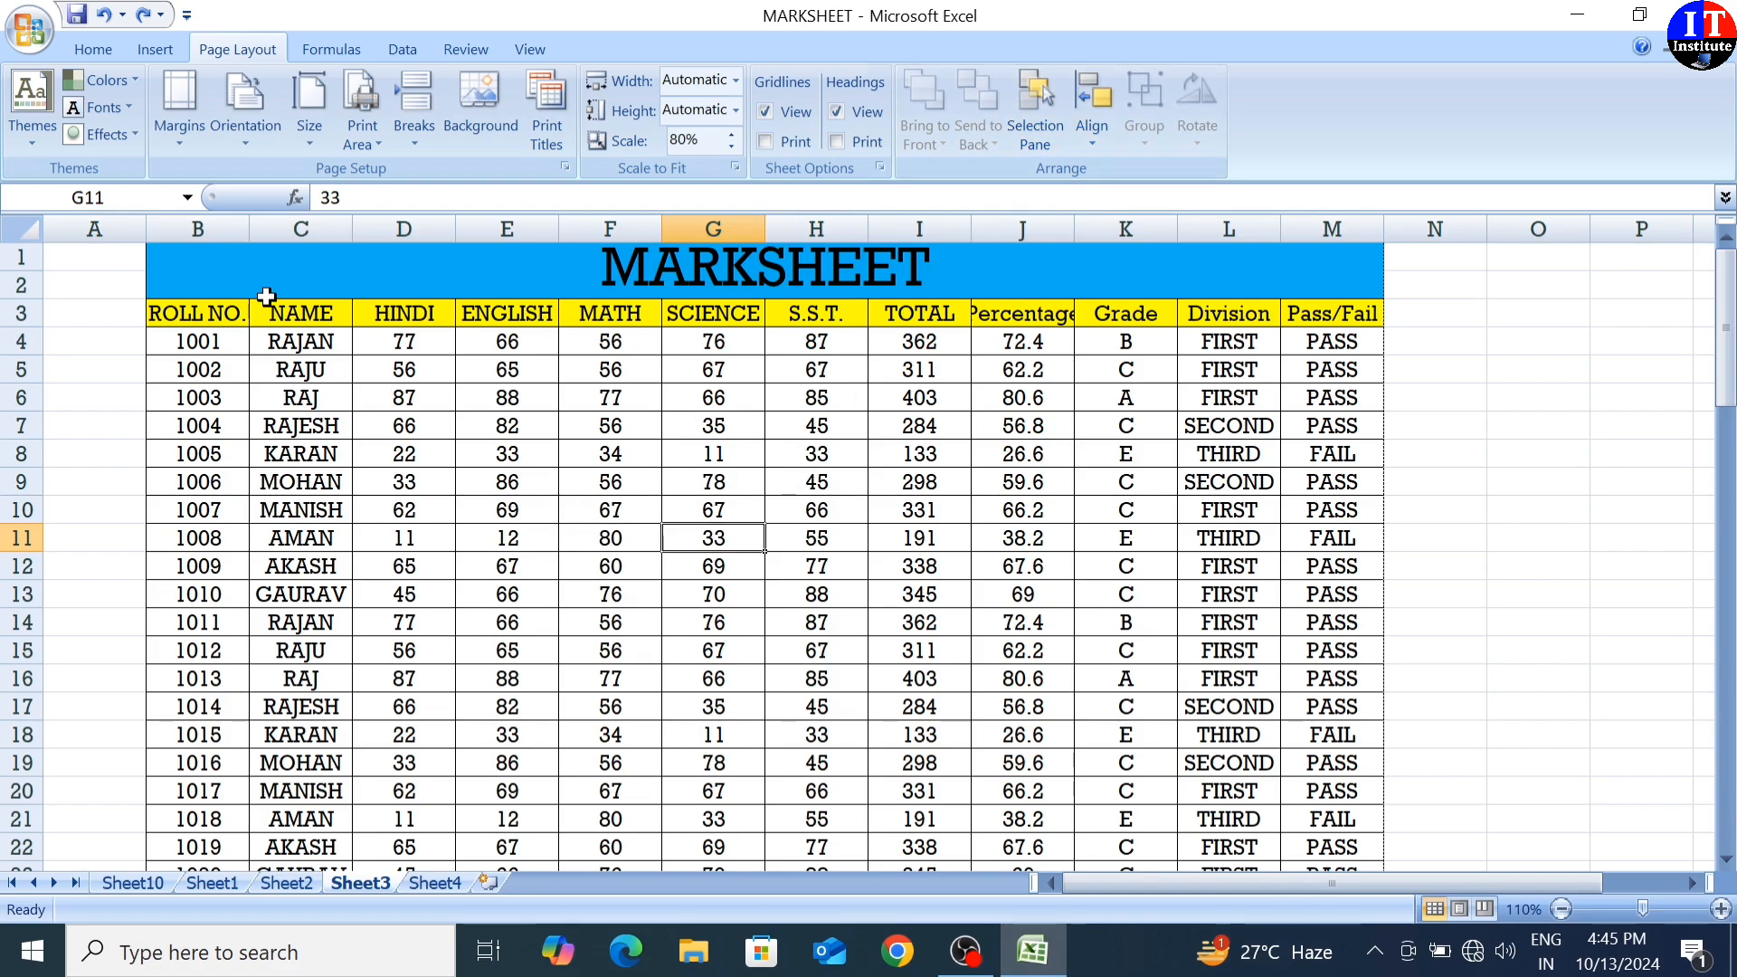
- Draw a Smiley Face shape about 2.47" high and 2.49" wide over the middle of the marksheet
left_click(154, 49)
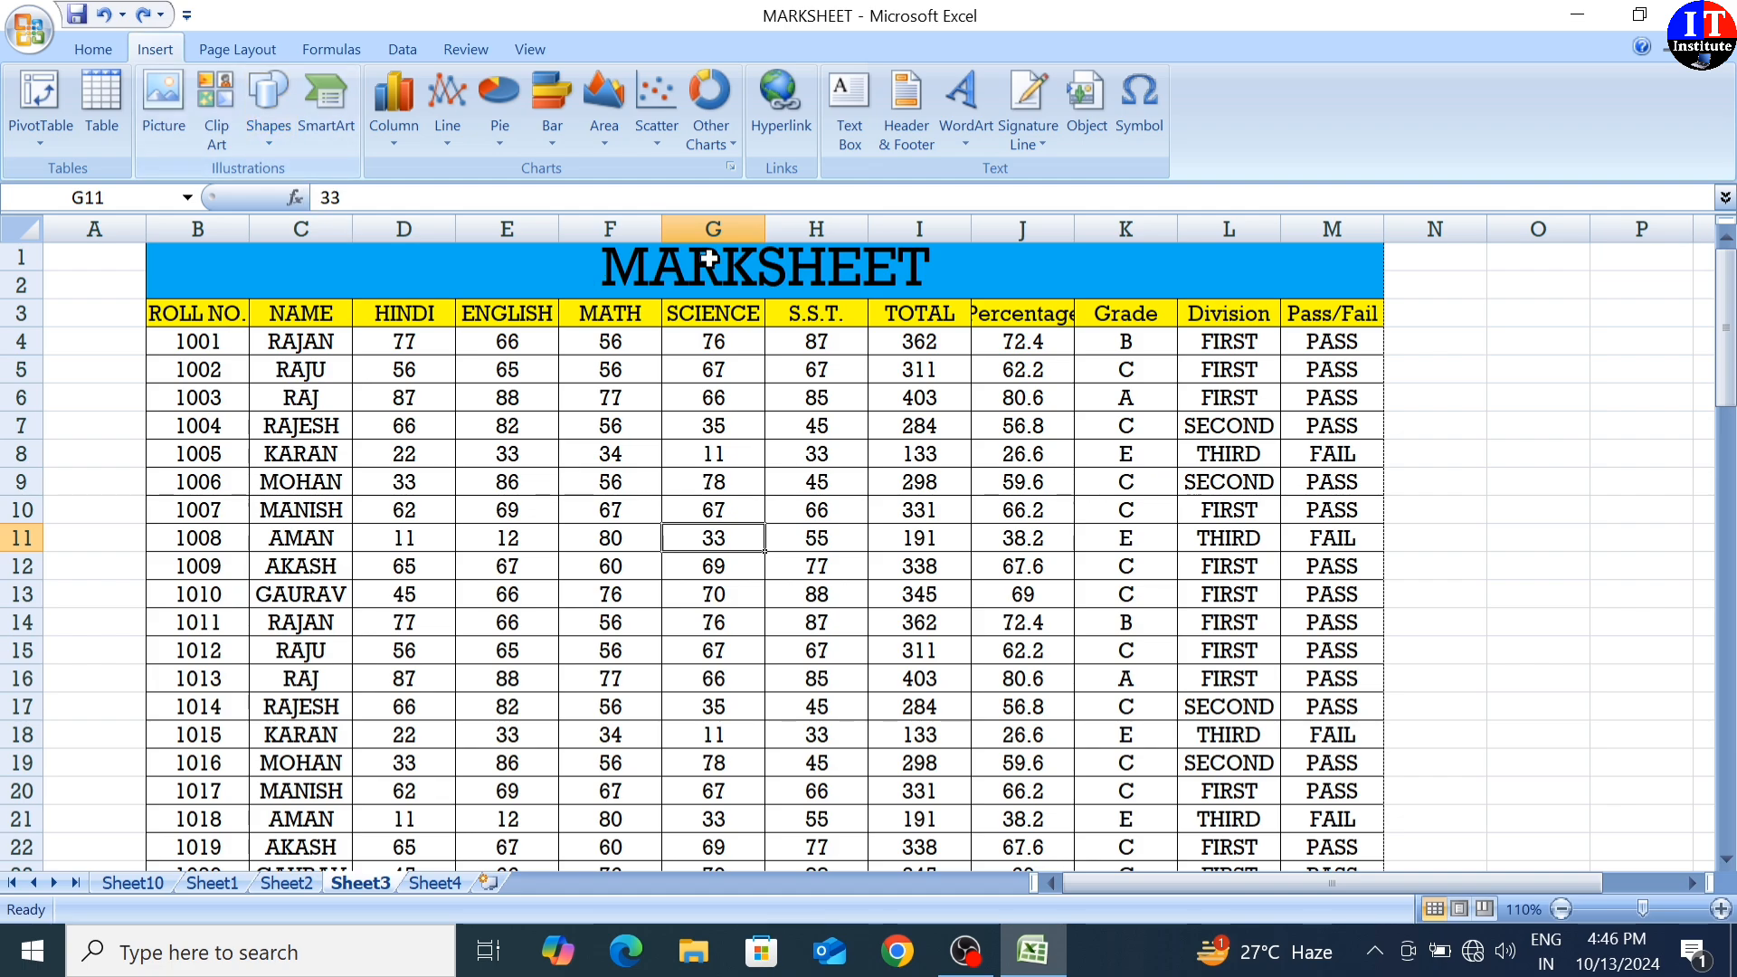
left_click(268, 136)
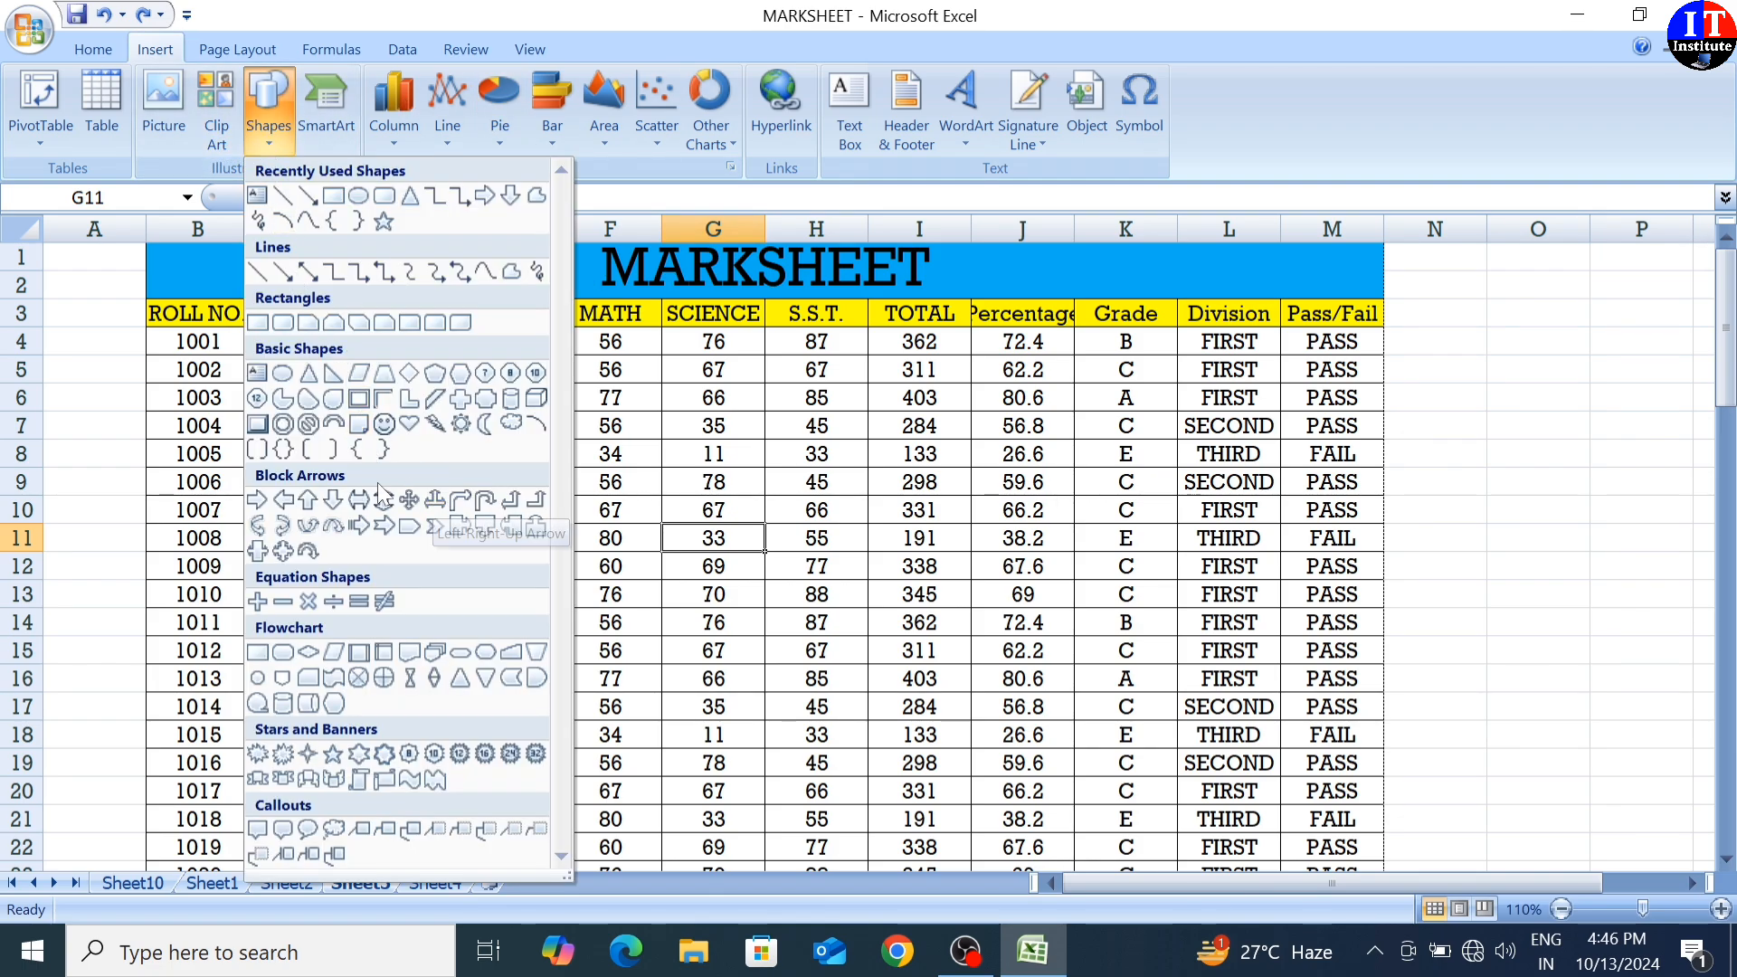
left_click(382, 433)
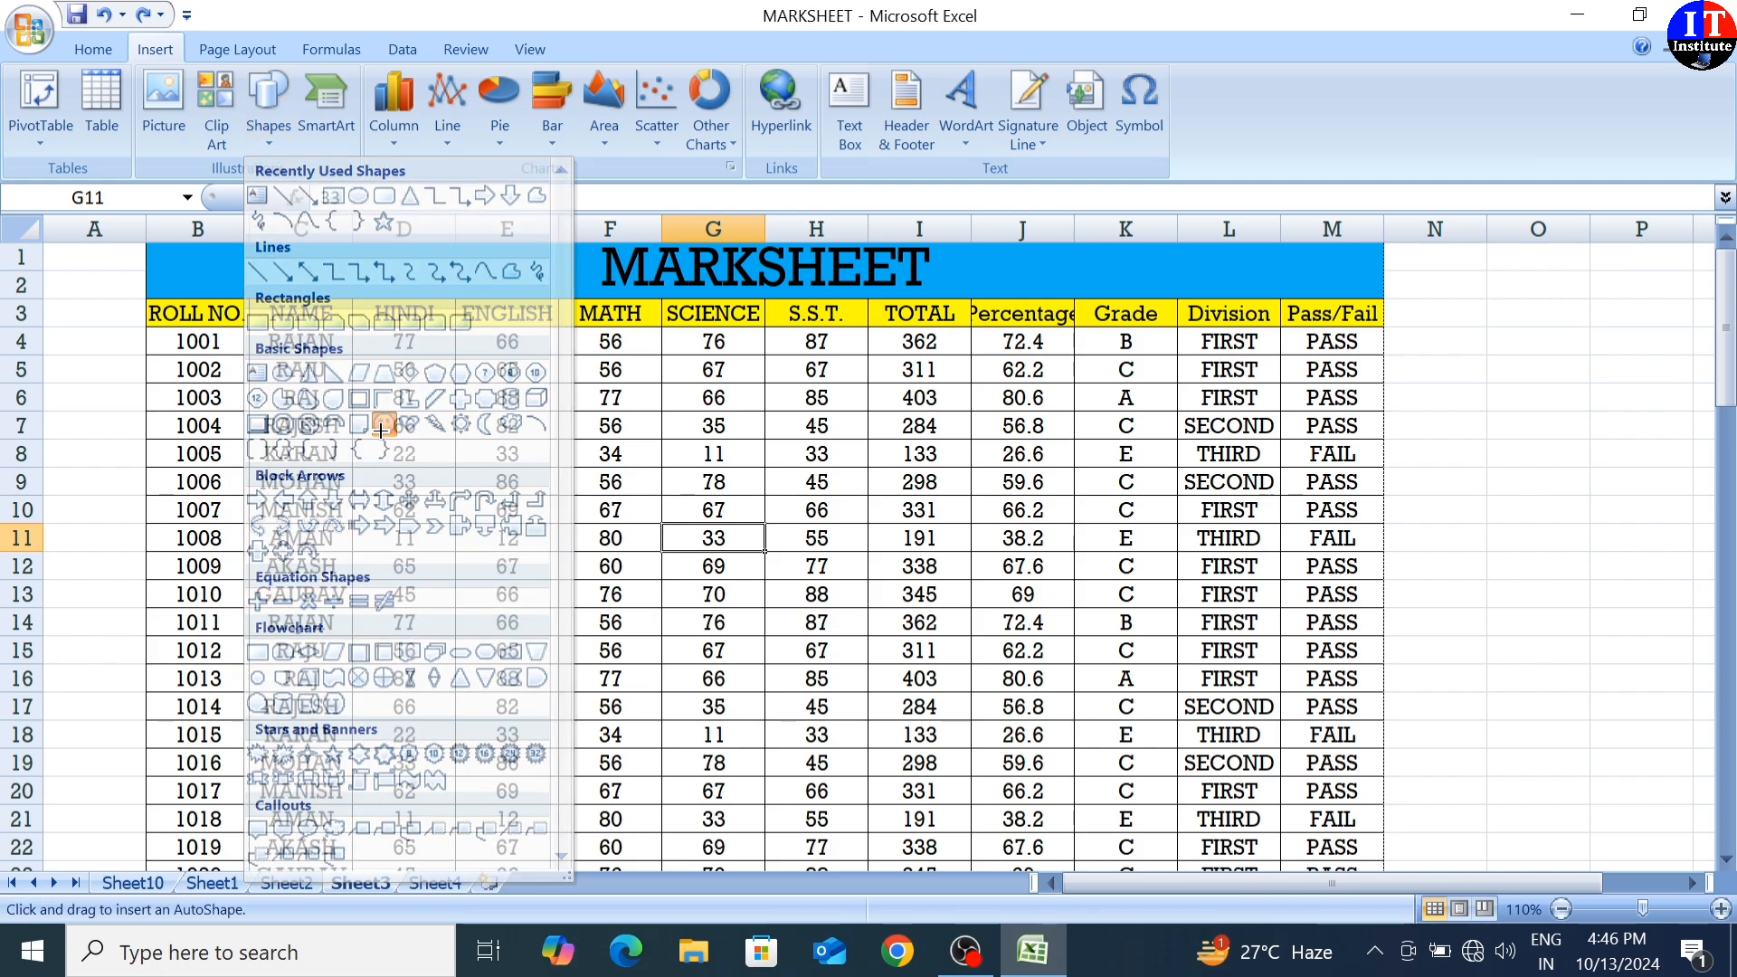
mouse_move(538, 426)
left_mouse_down()
mouse_move(755, 671)
mouse_move(895, 779)
left_mouse_up()
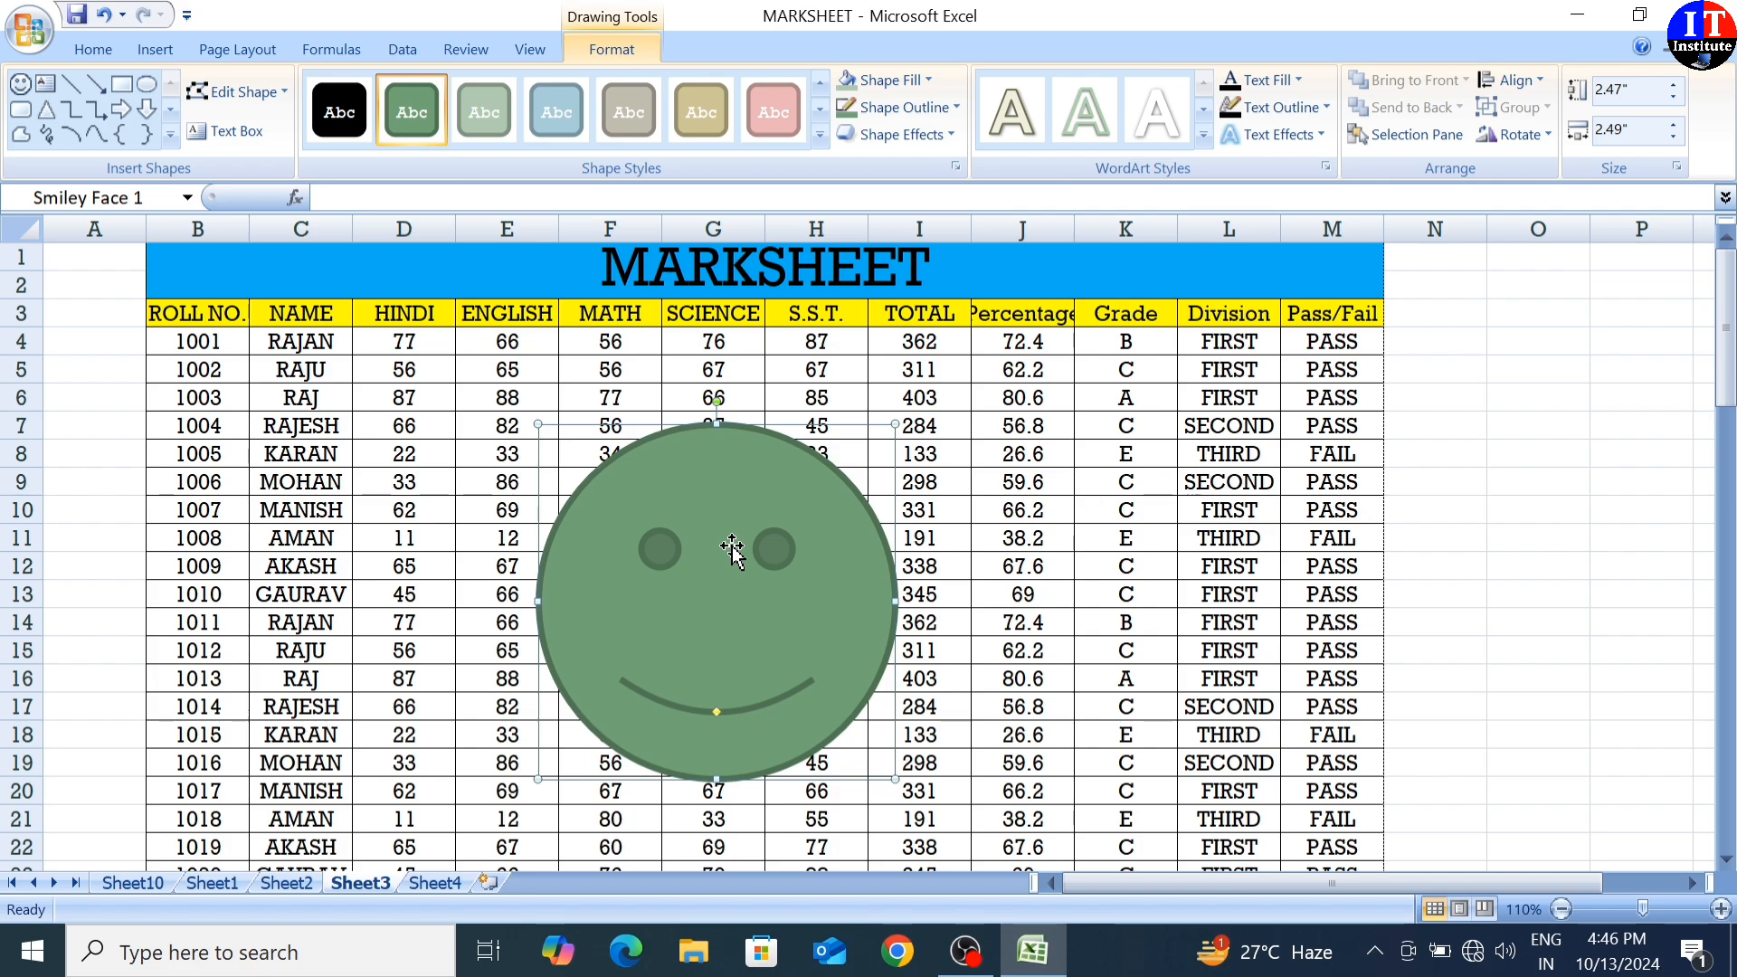
- Duplicate the smiley face, place the copy beside the original, and give it the black gradient shape style
key("ctrl+d")
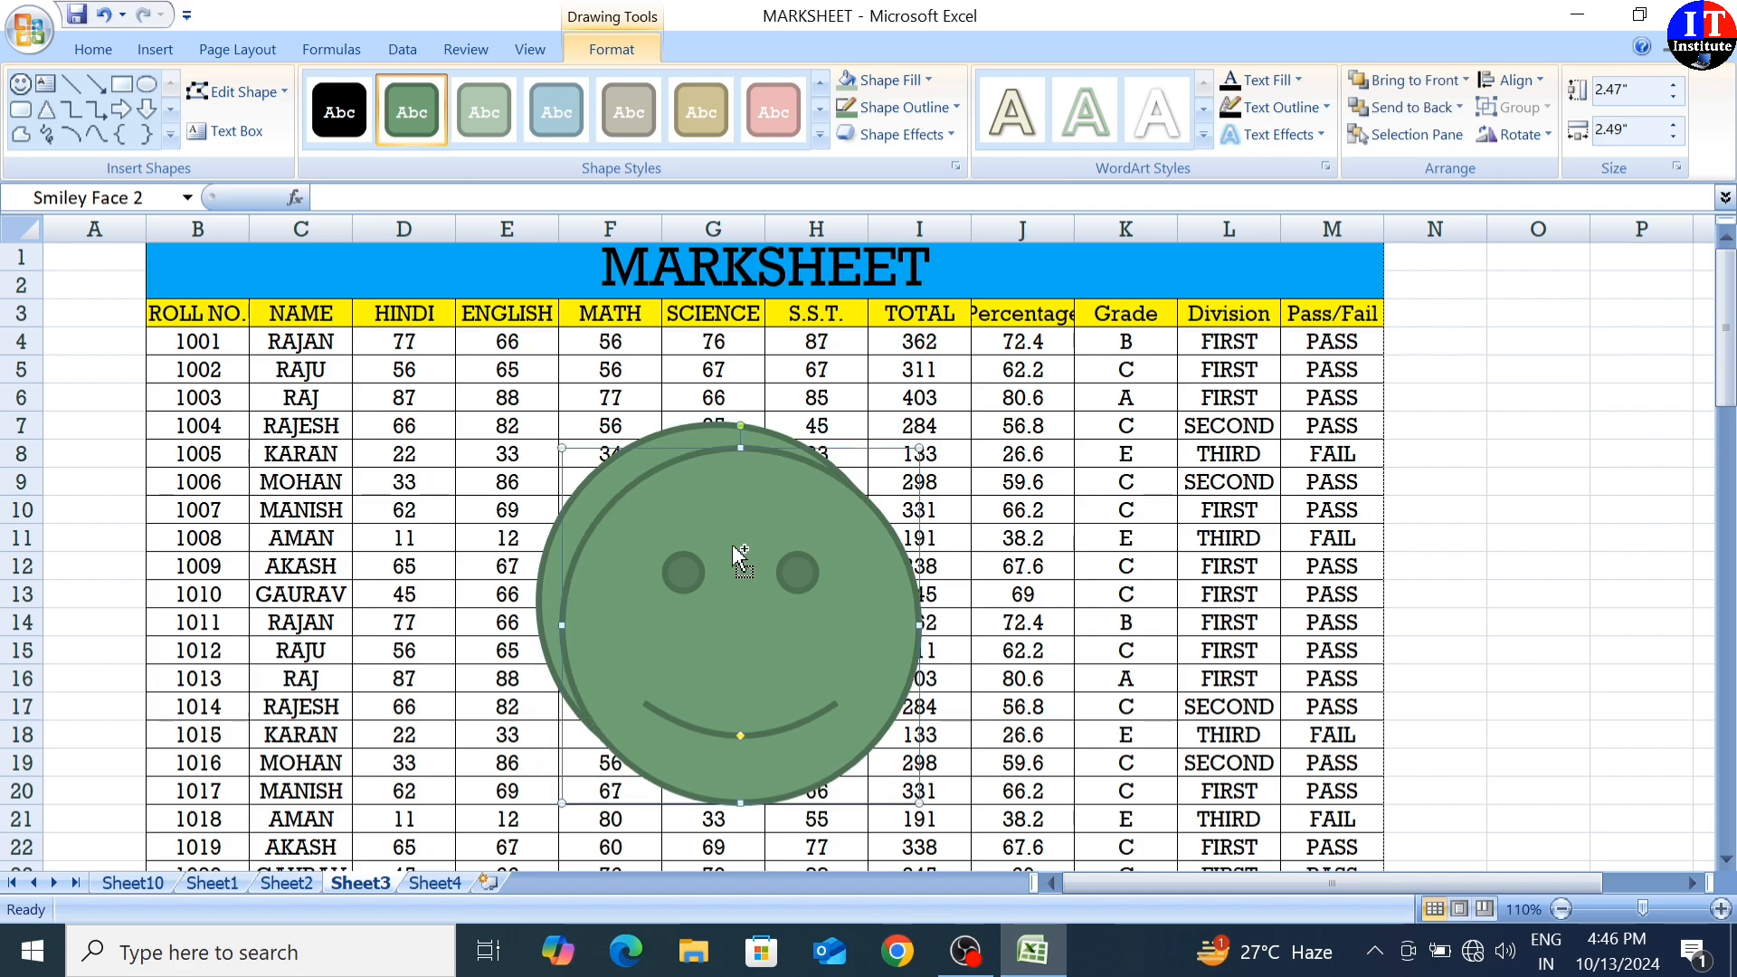
left_click_drag(732, 549, 1078, 516)
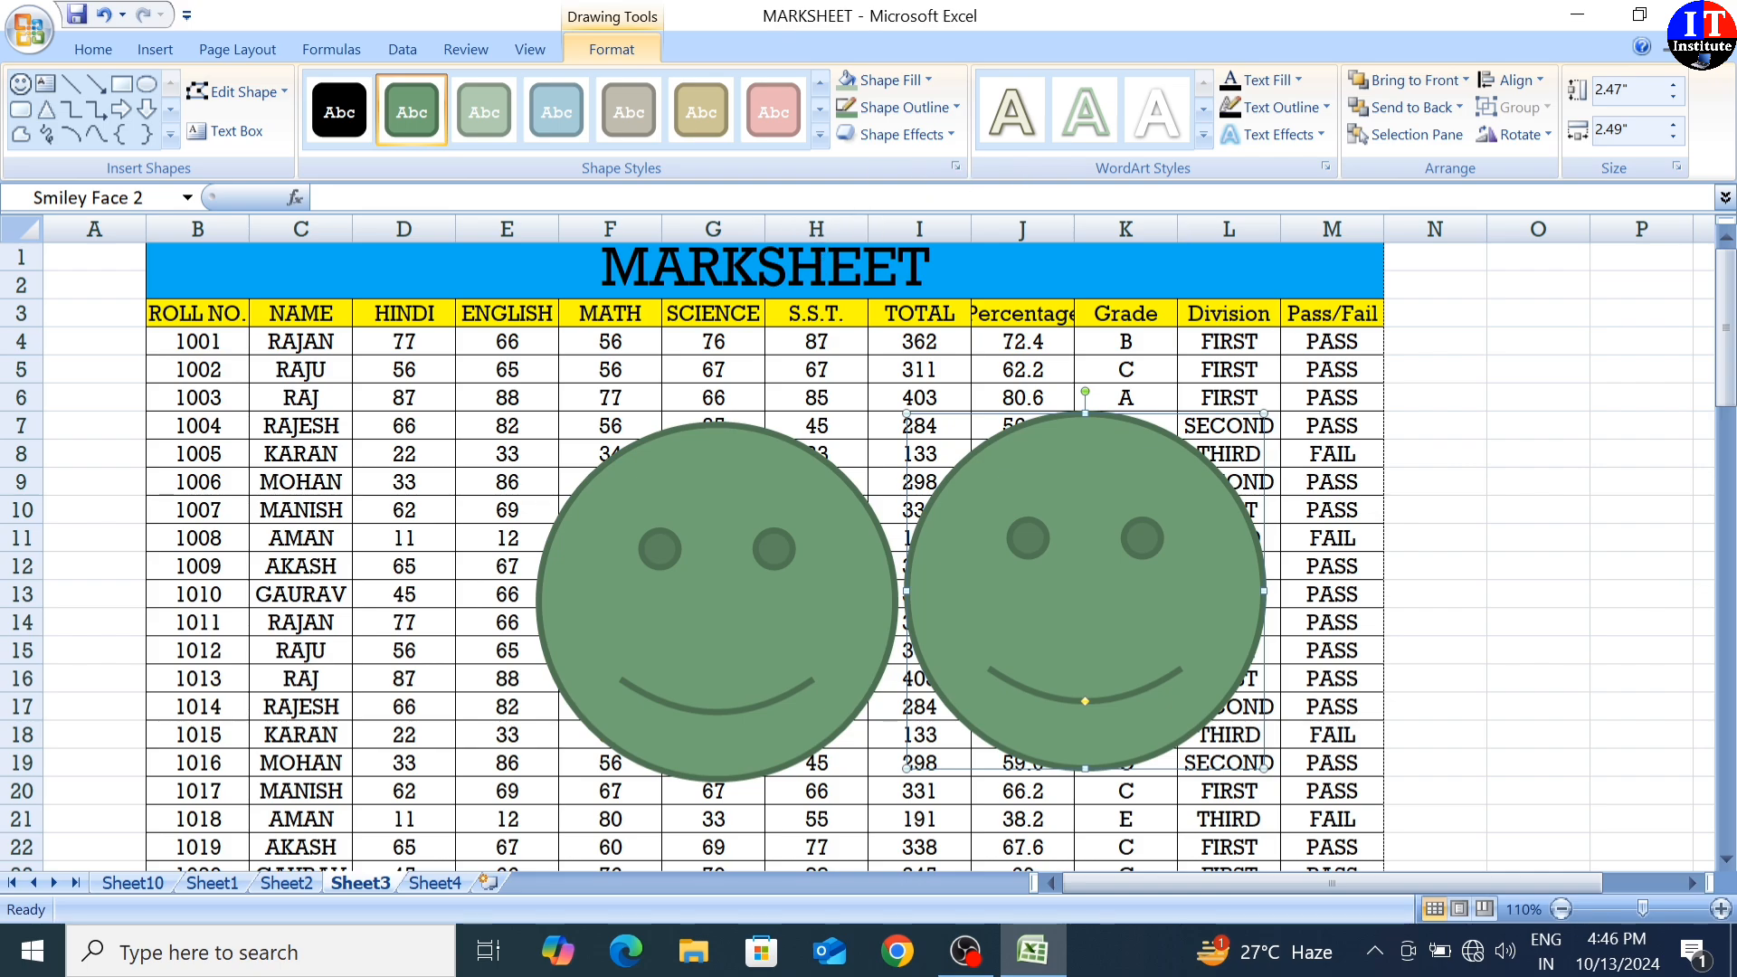
left_click(820, 138)
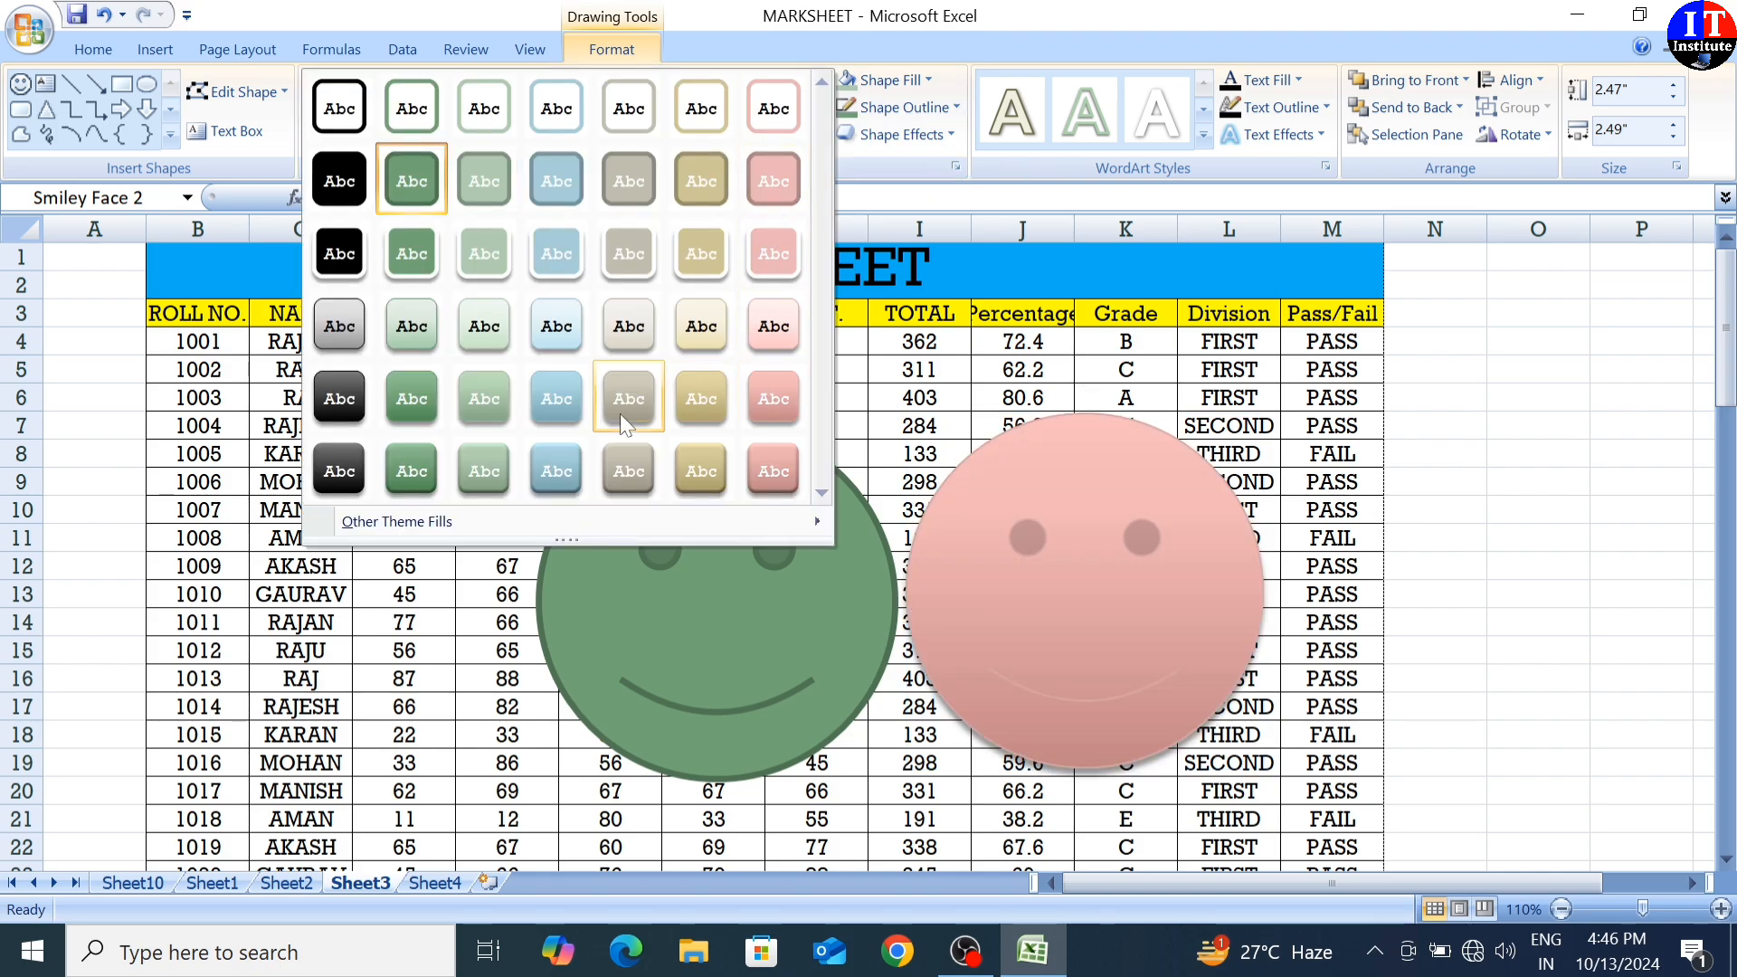
left_click(341, 390)
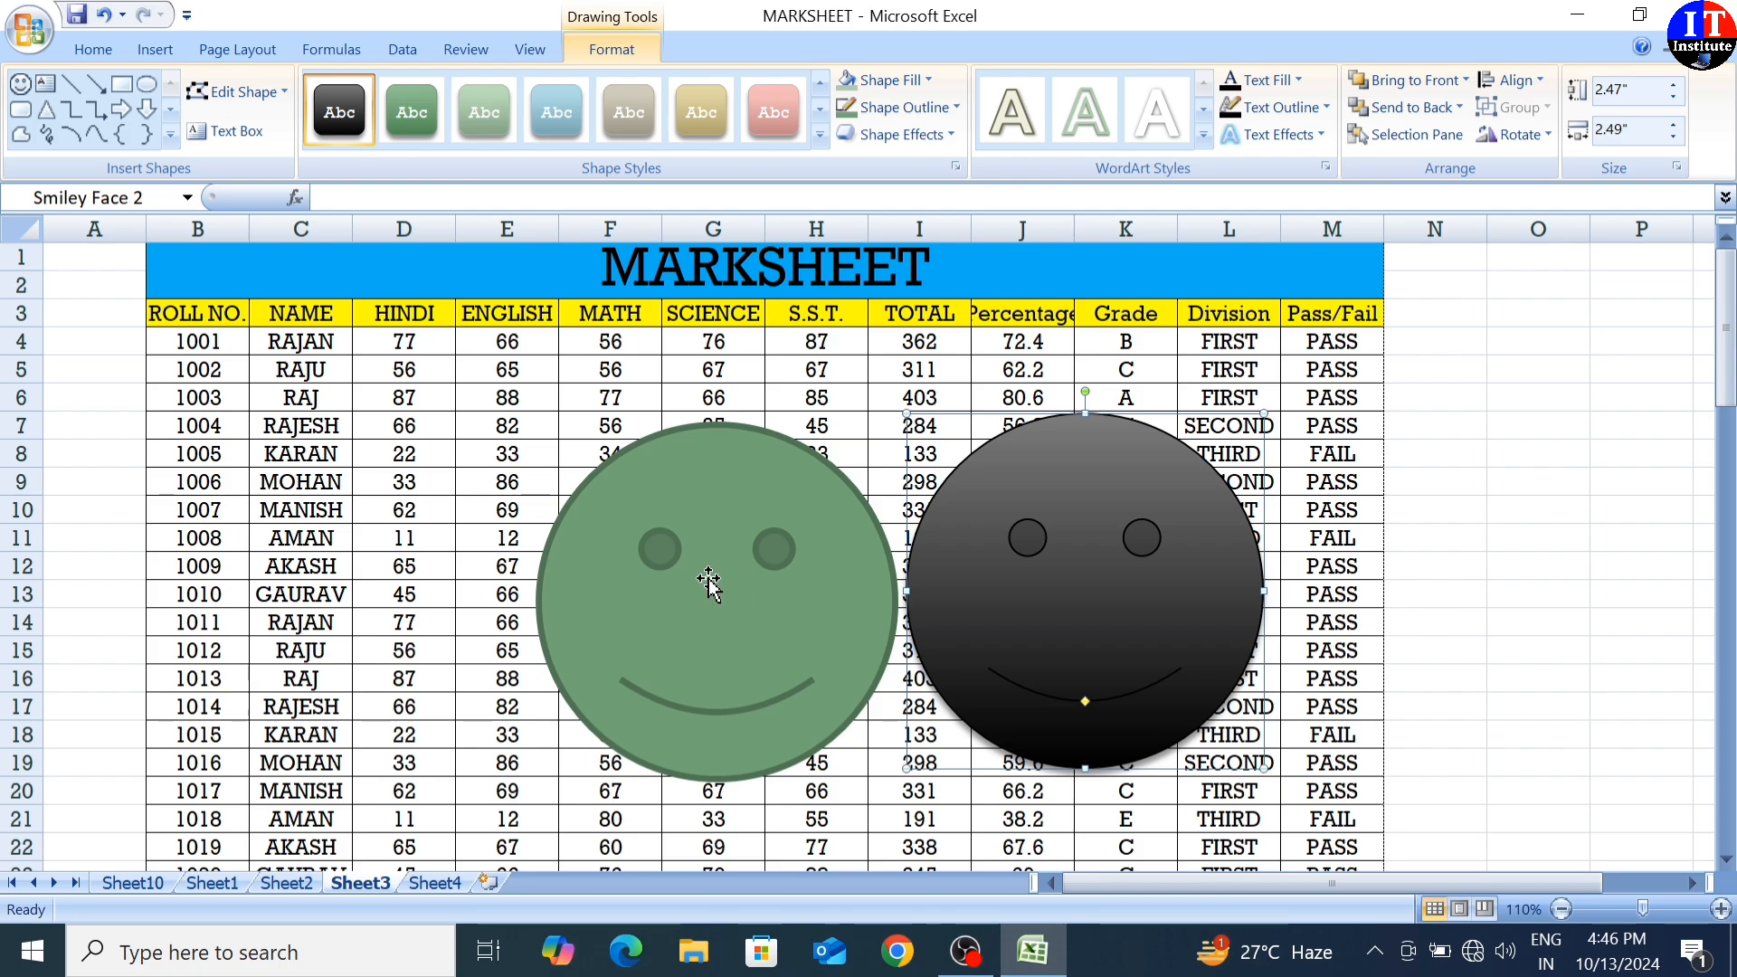
- Move the black smiley face to overlap the green one, send it to the back, and bring it to the front again
left_click(245, 41)
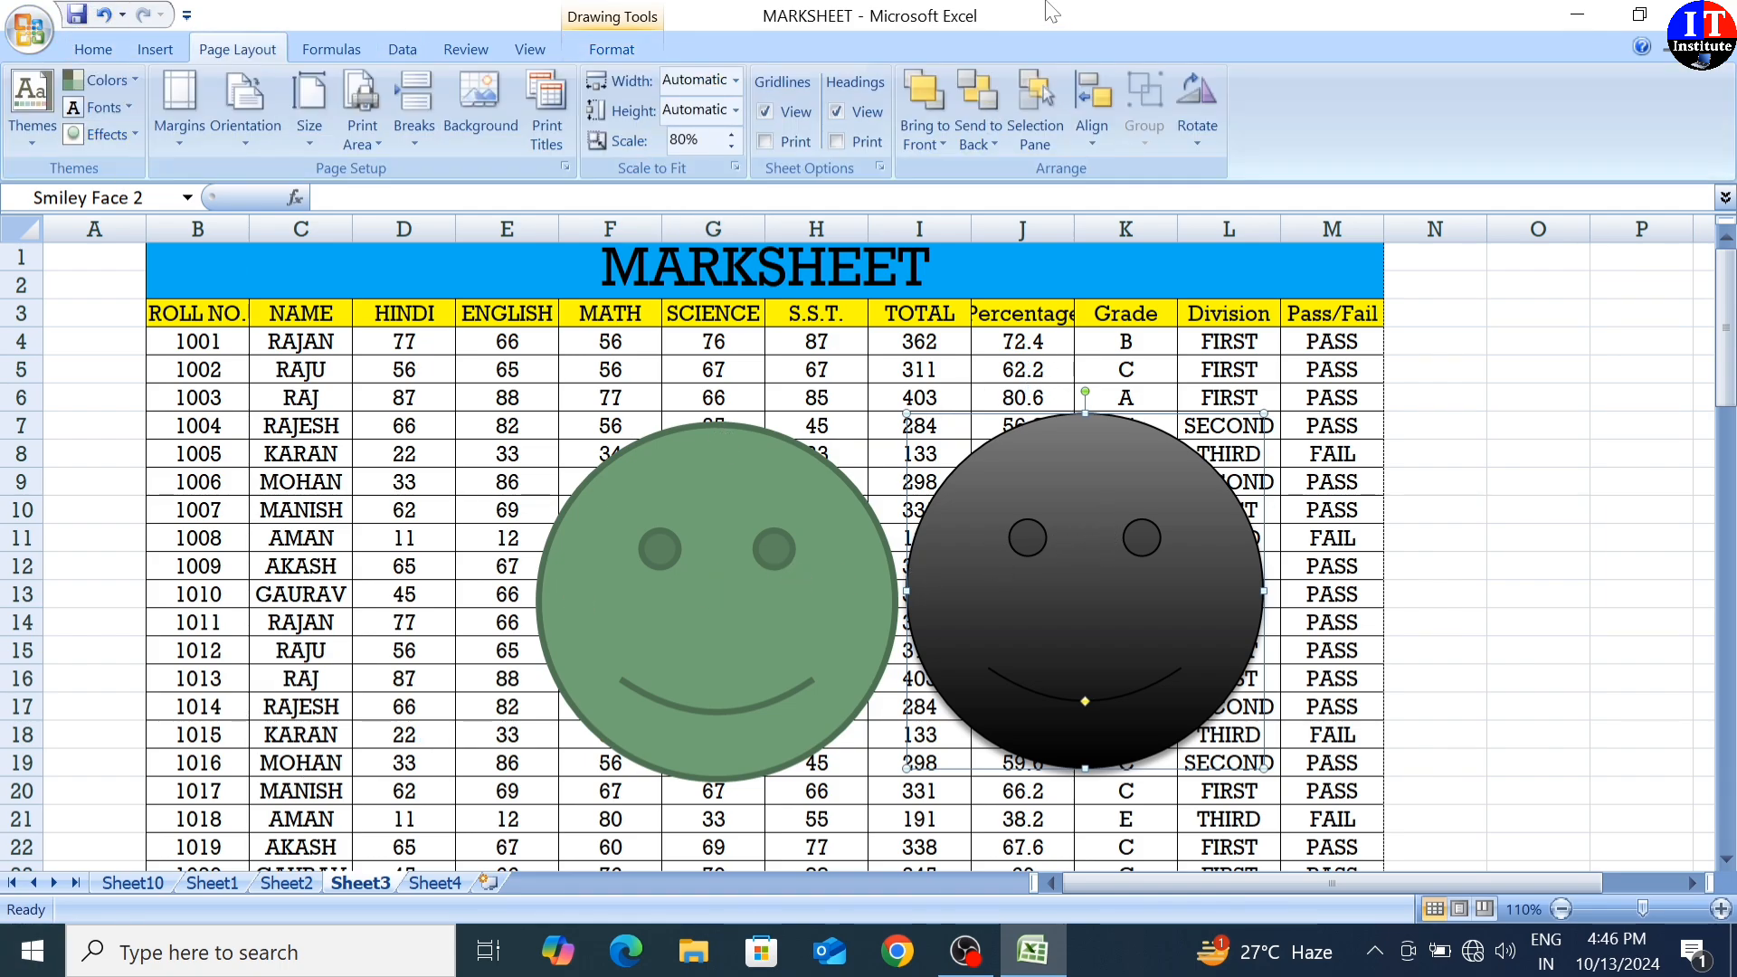
left_click_drag(1053, 421, 853, 438)
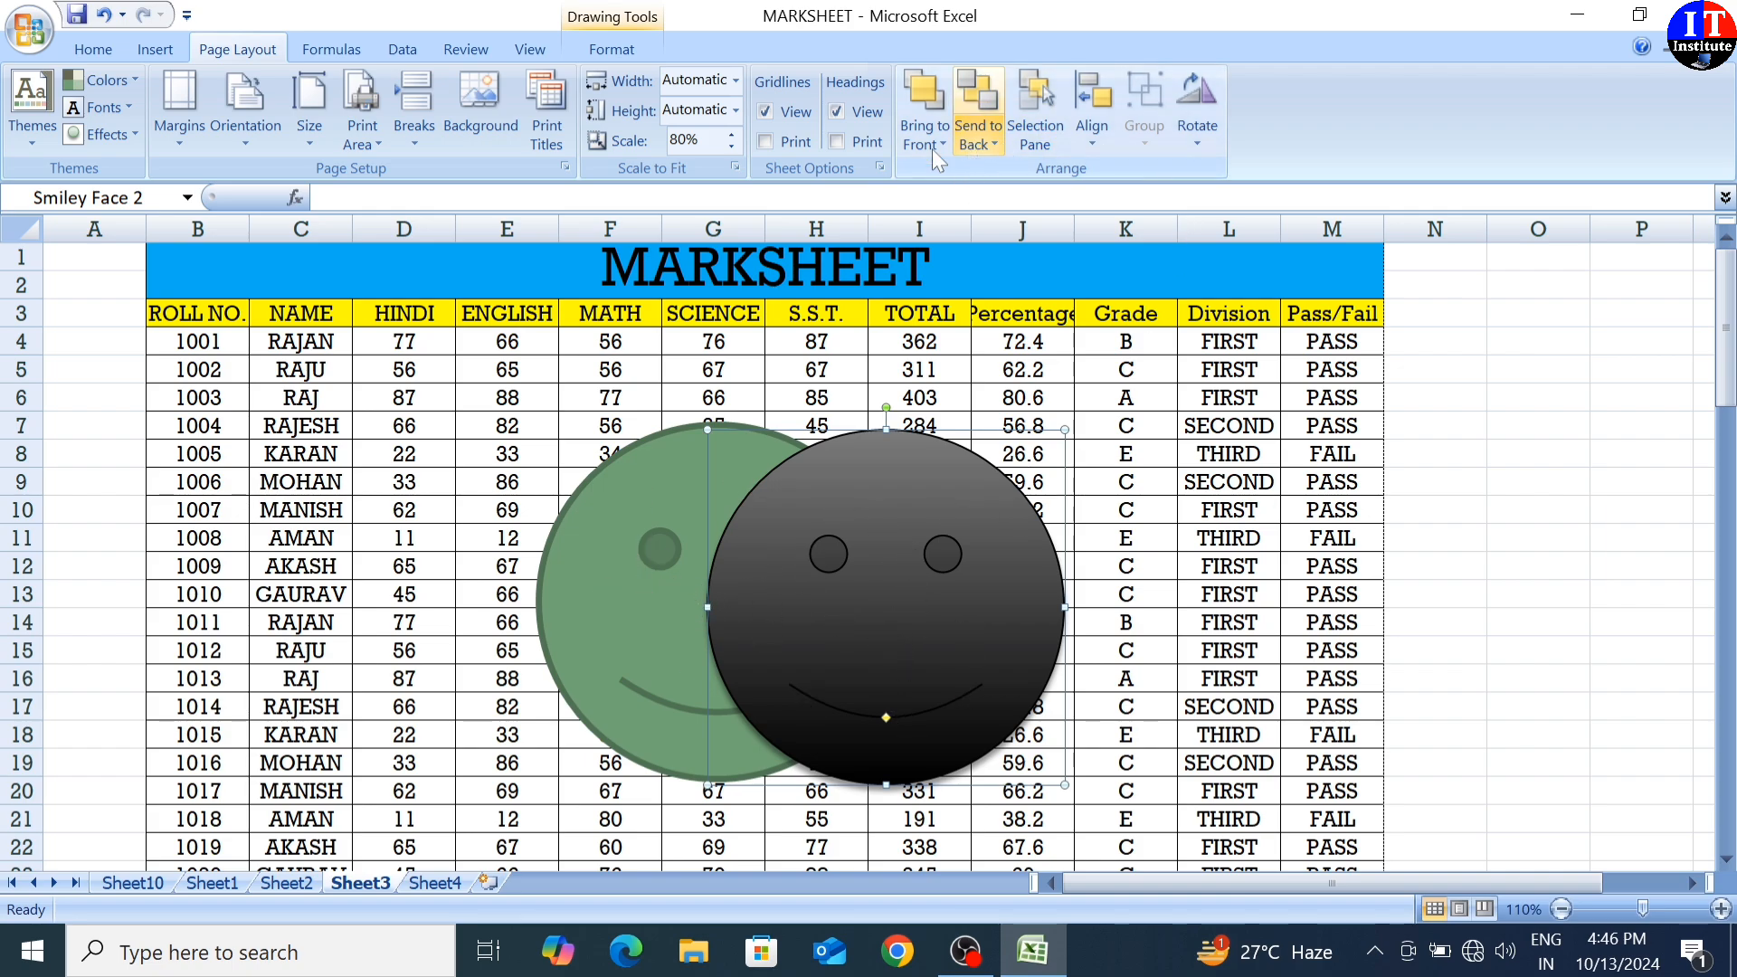
left_click(998, 133)
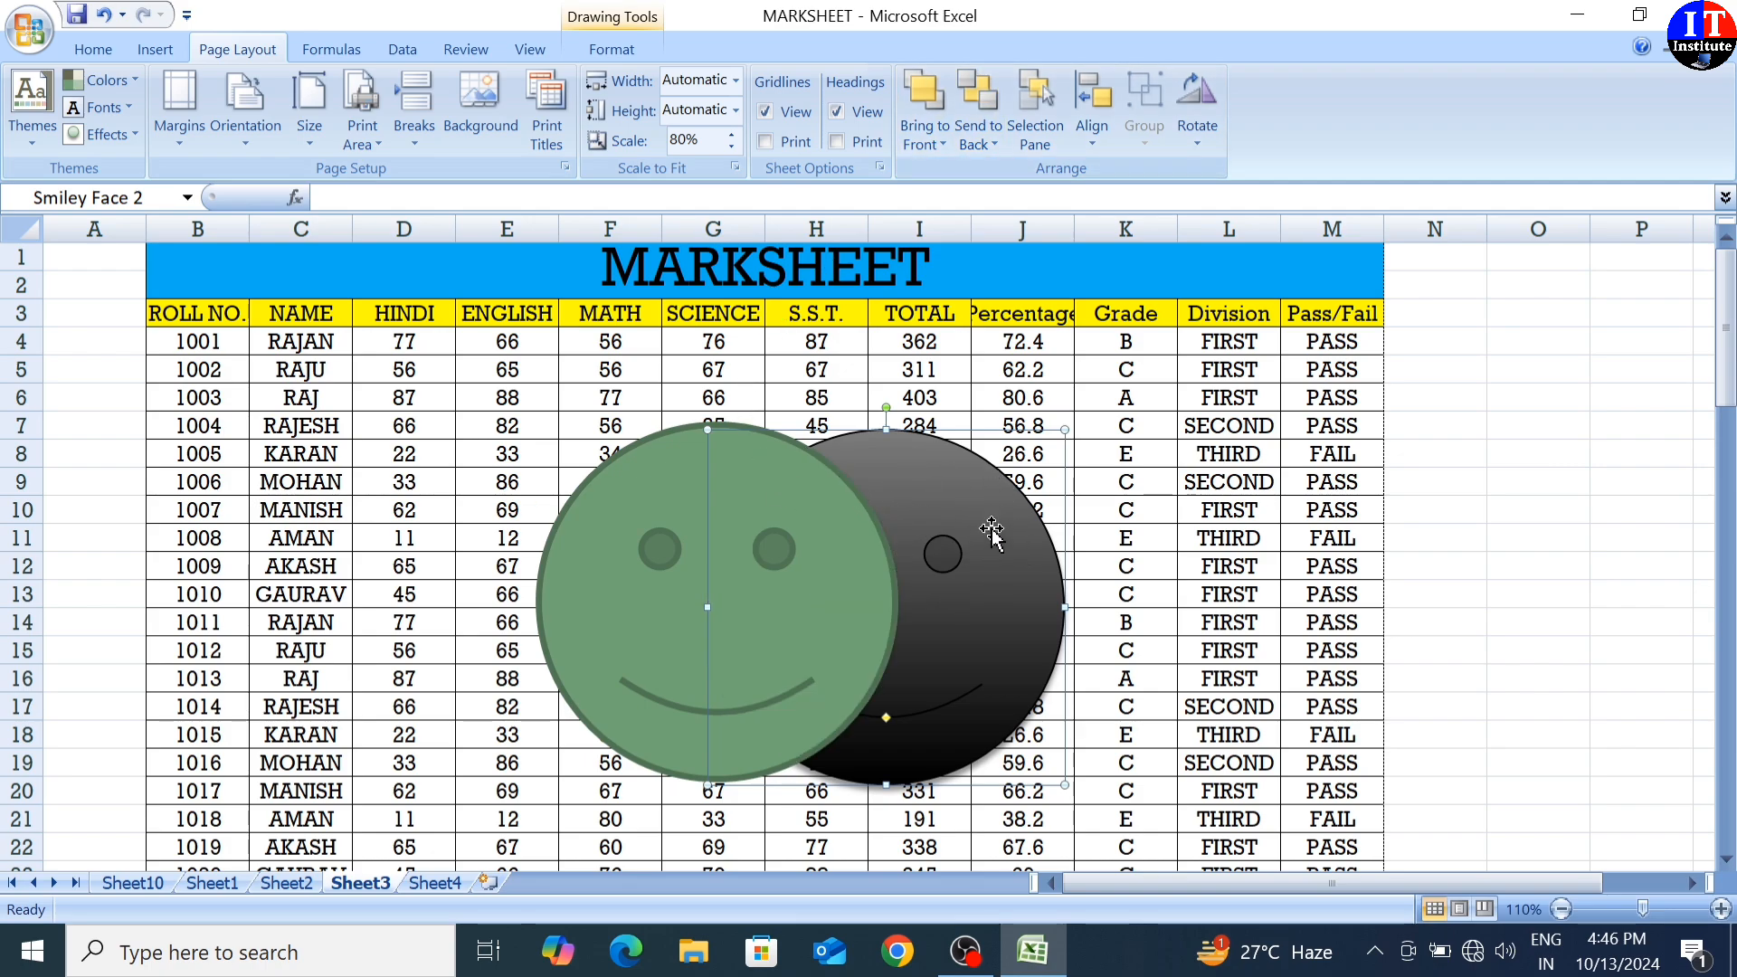
left_click(923, 108)
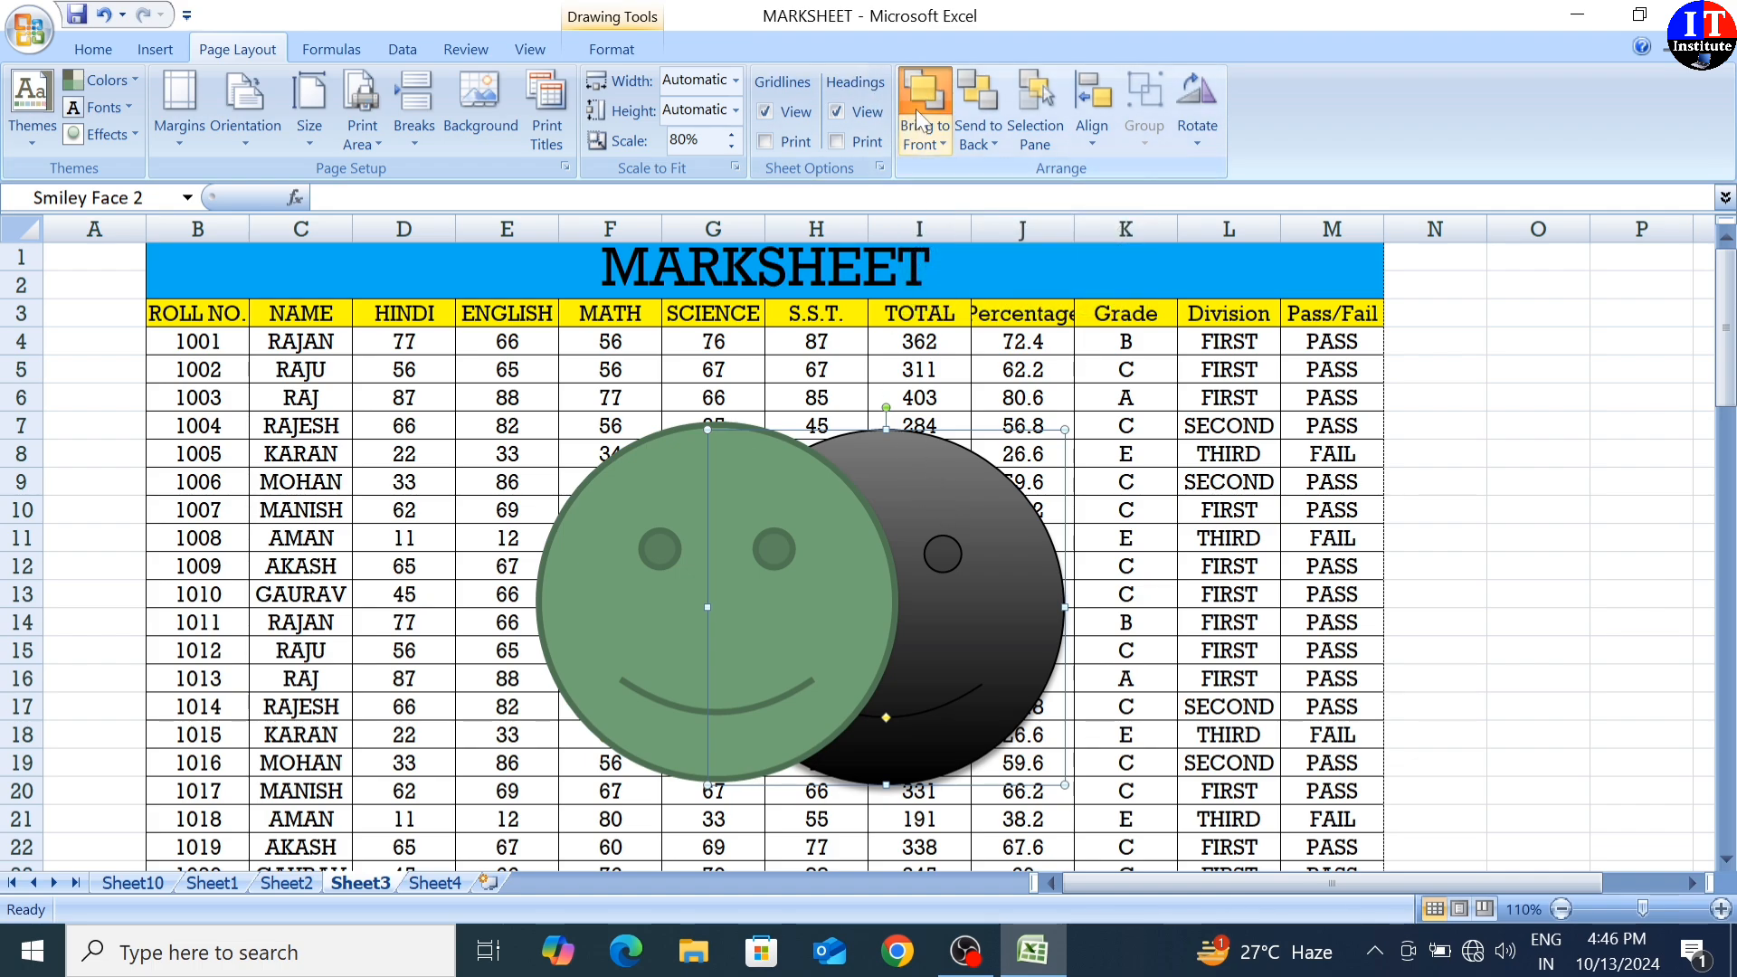
- Hide and show Smiley Face 2 and Smiley Face 1 in turn using the Selection Pane, and close the pane
left_click(1033, 107)
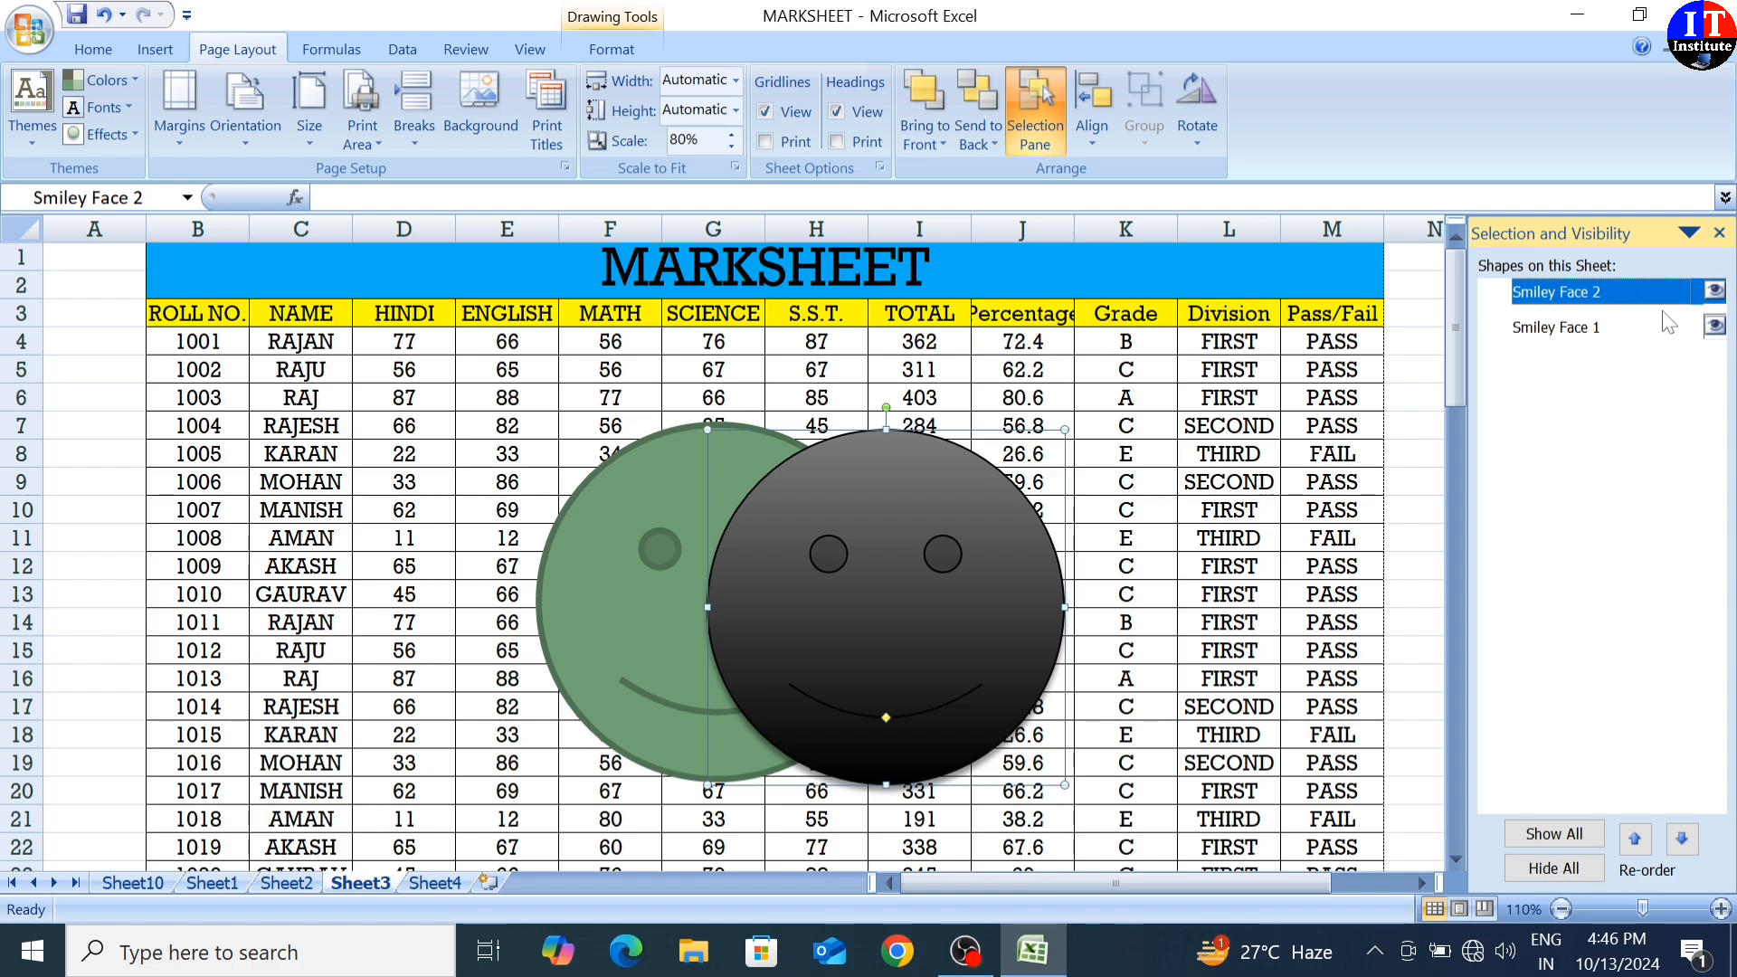
left_click(1715, 291)
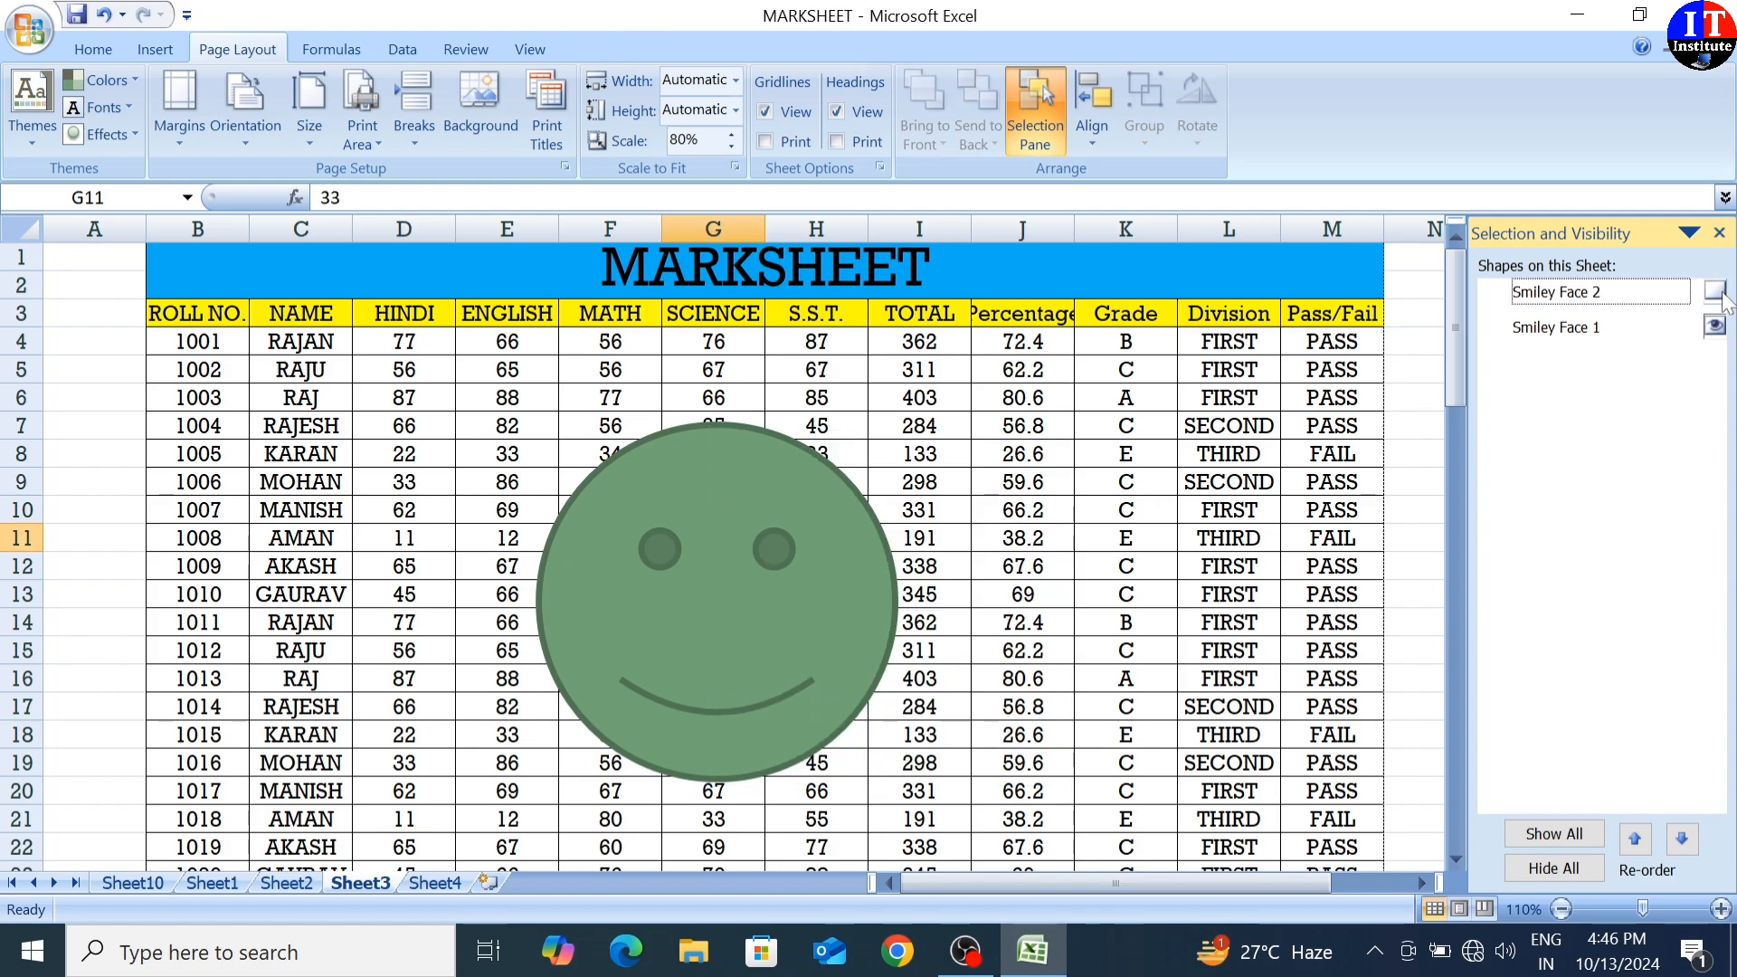
left_click(1714, 292)
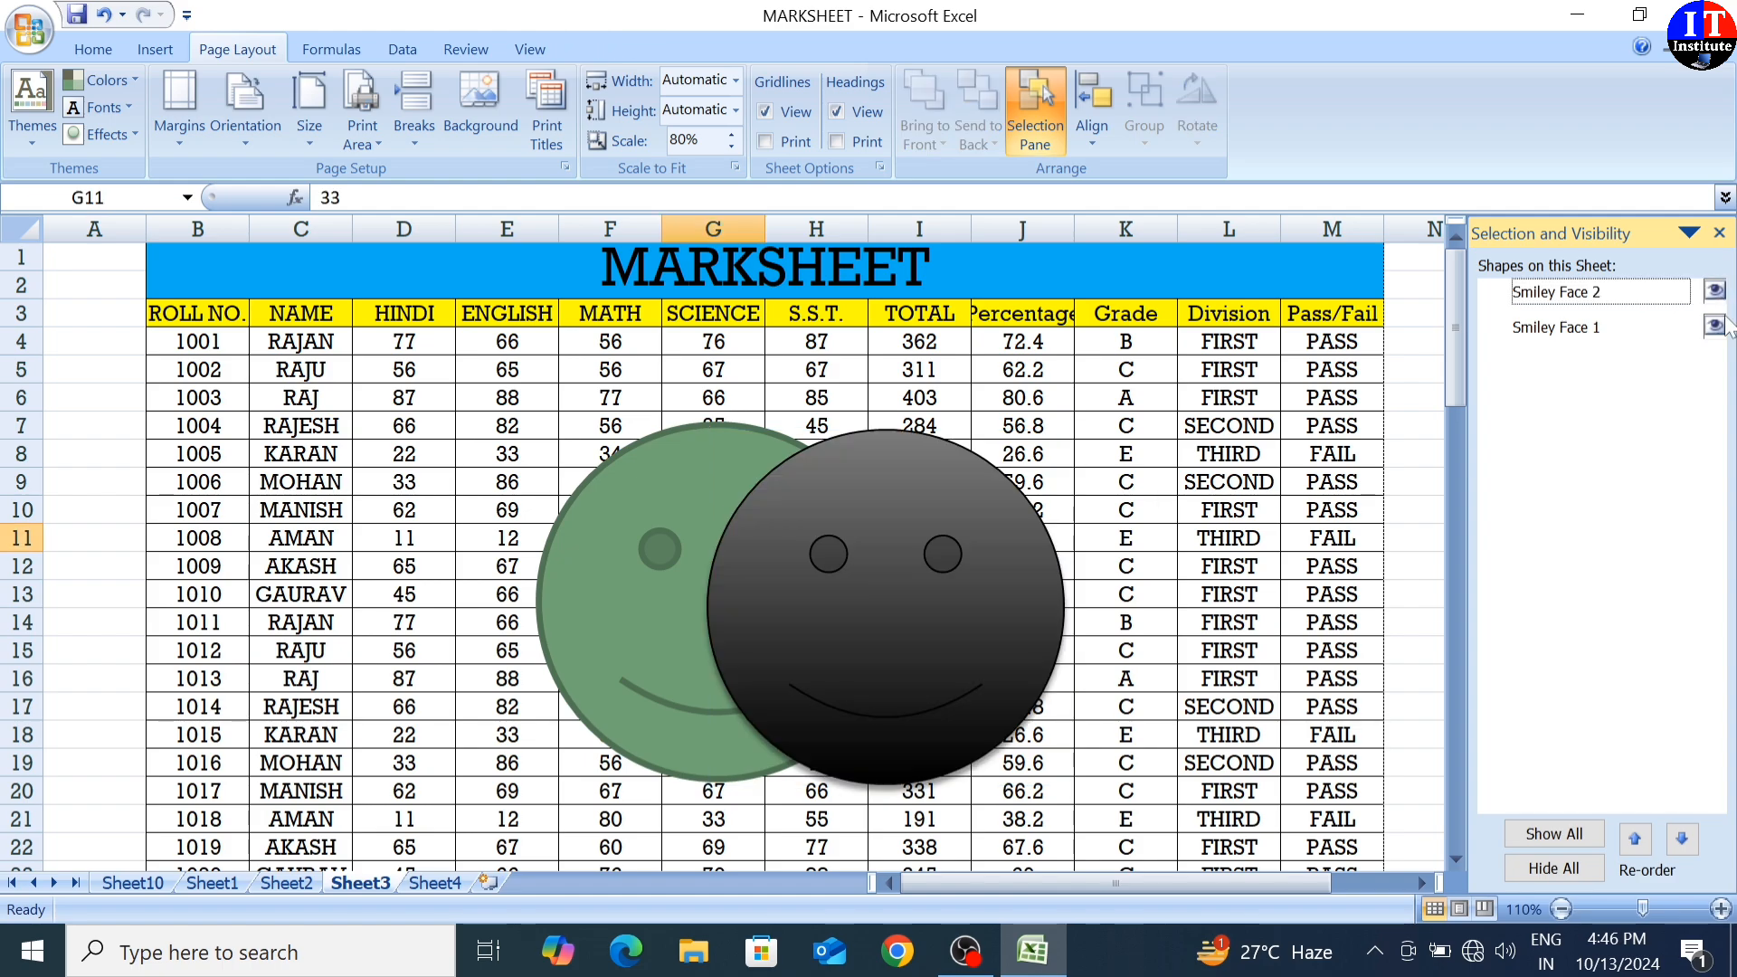
left_click(1716, 328)
left_click(1715, 328)
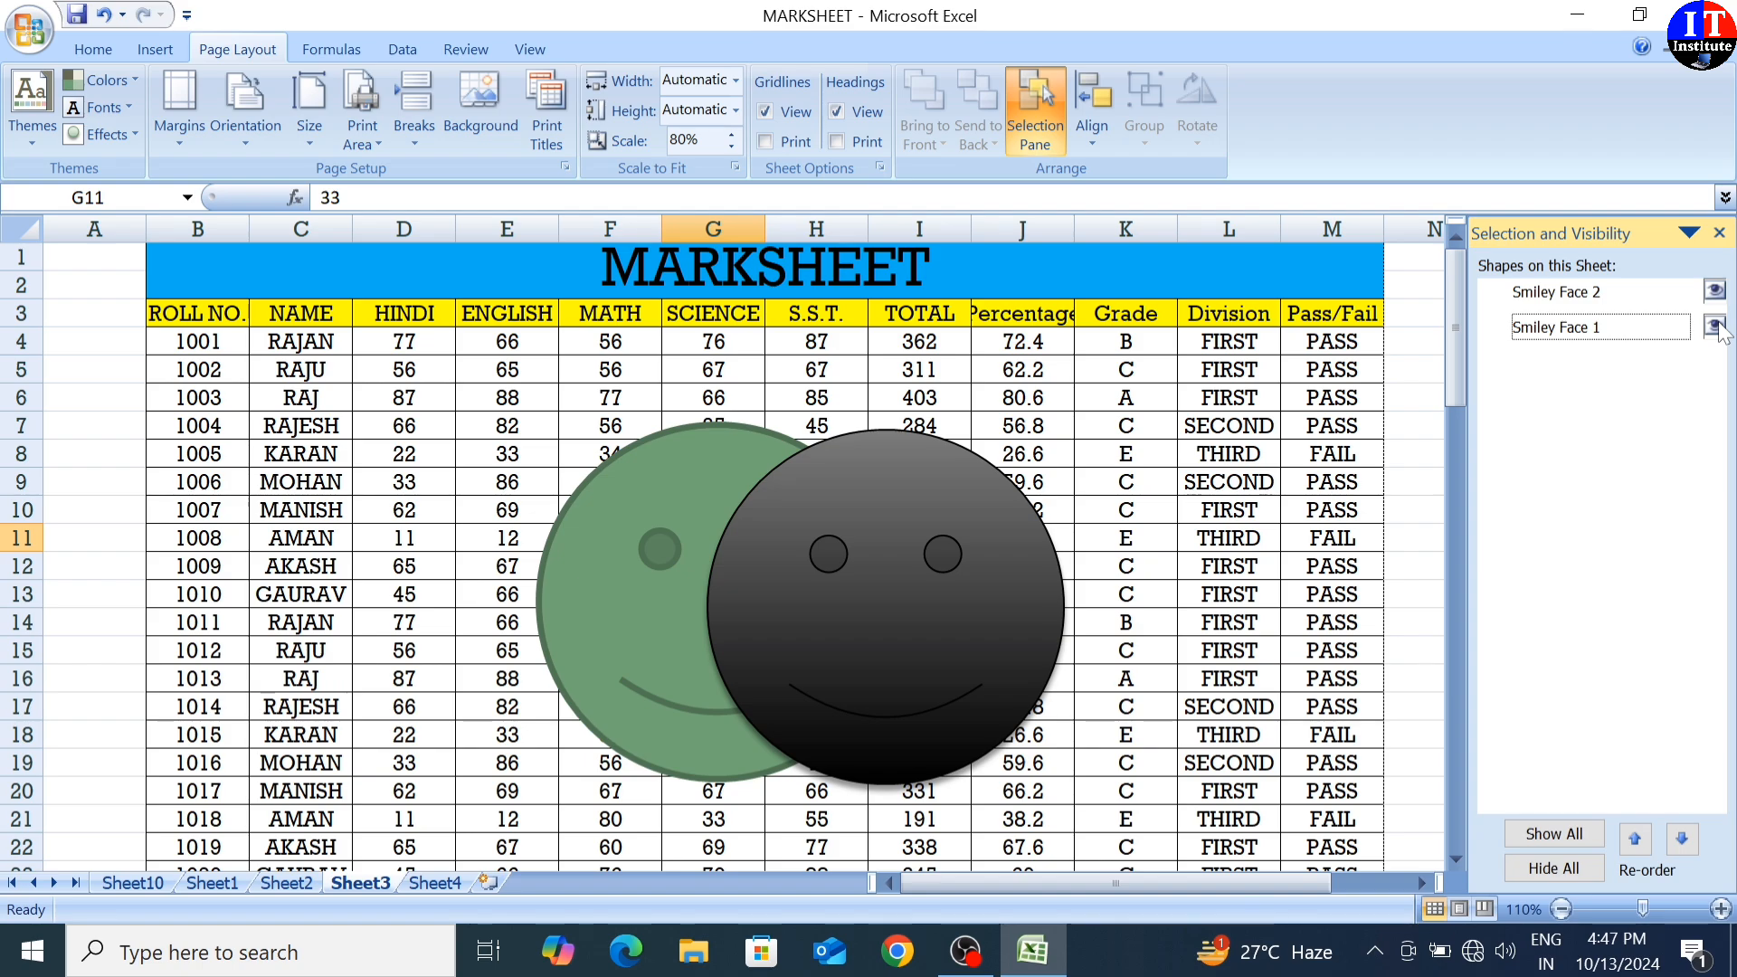
left_click(1716, 327)
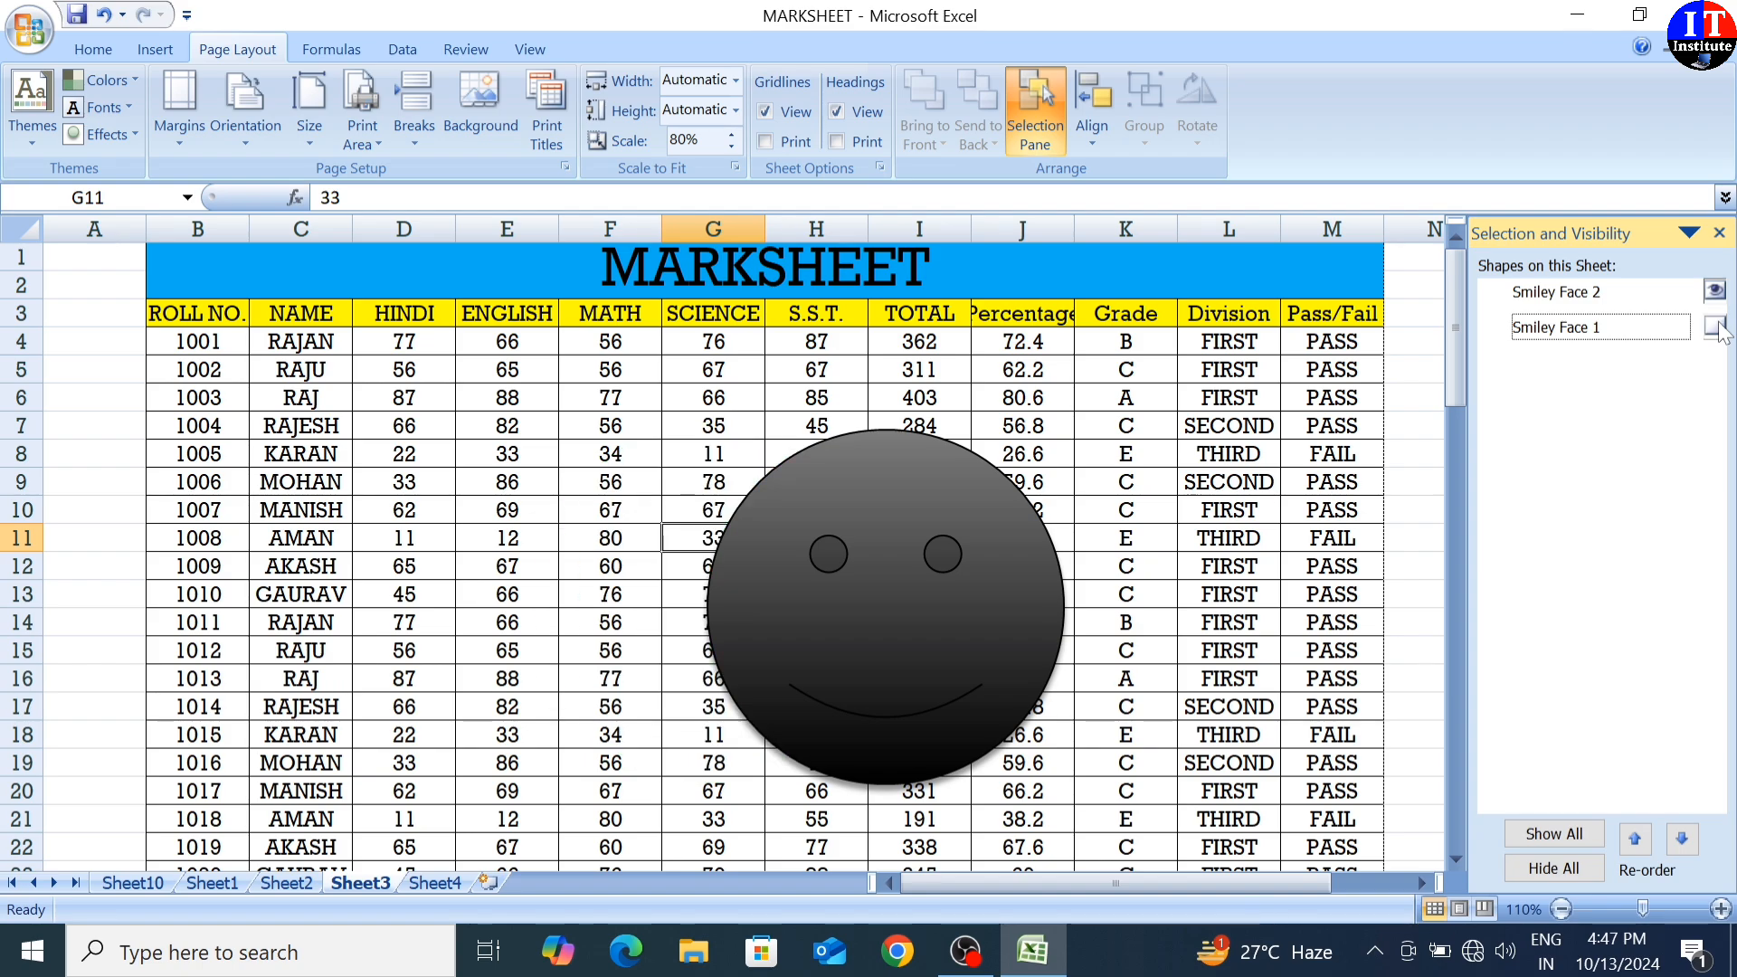
left_click(1716, 328)
left_click(1715, 292)
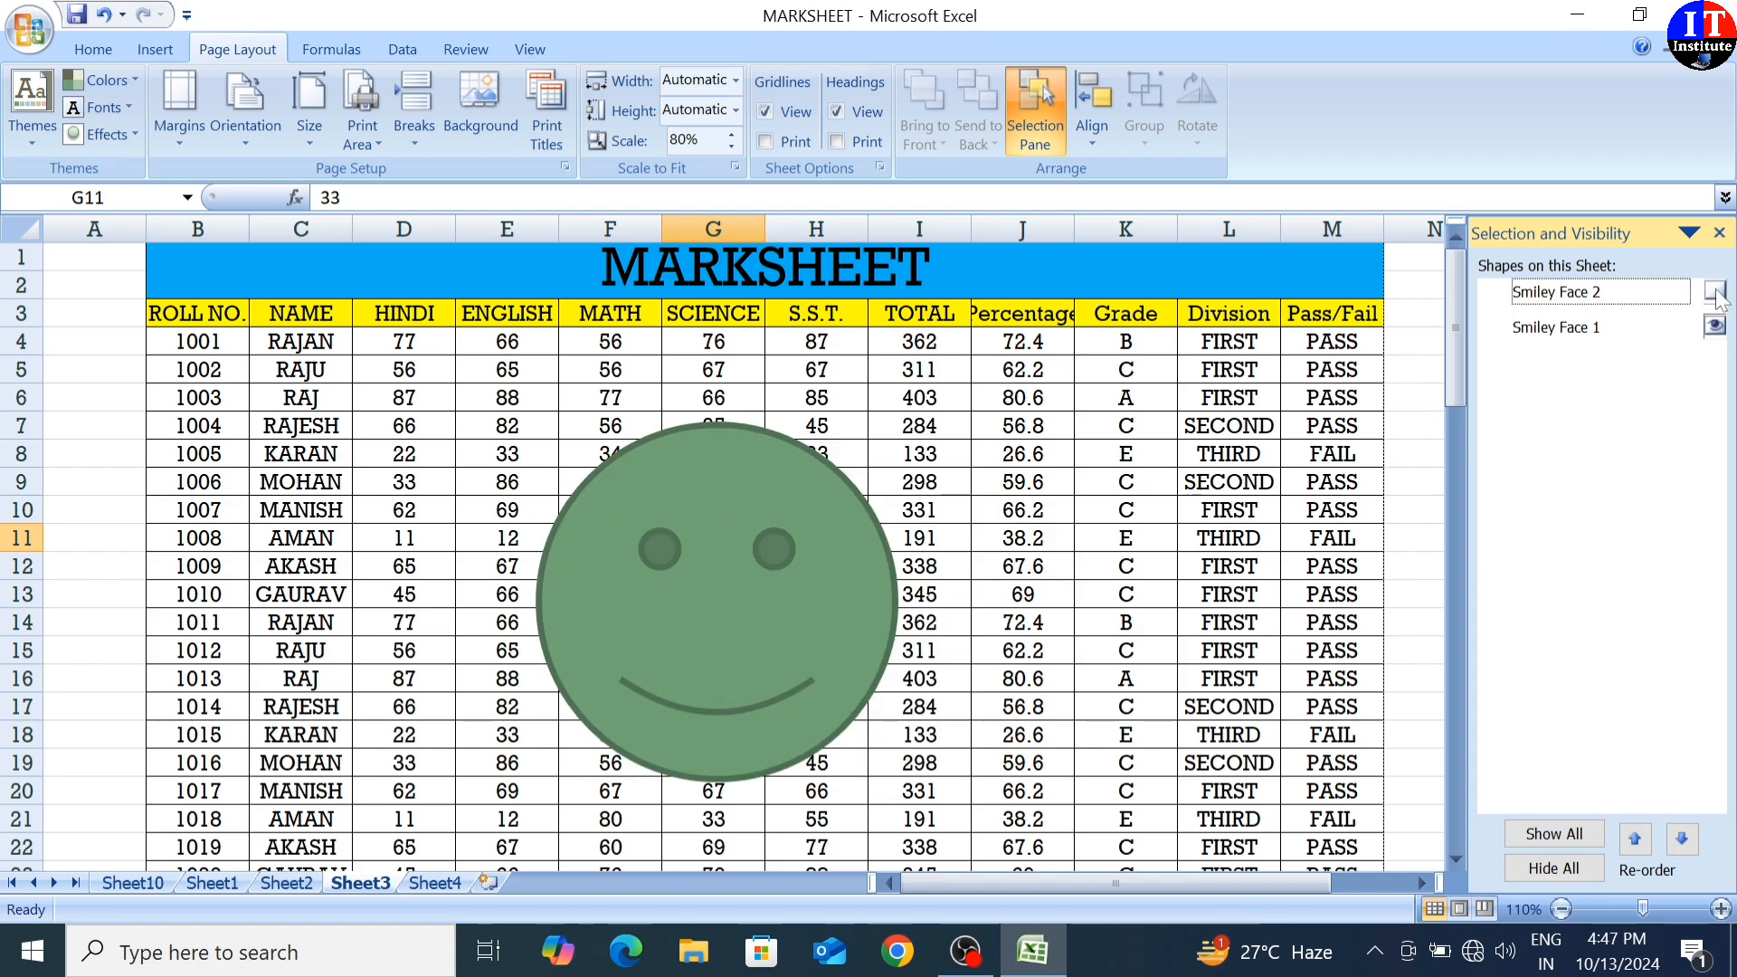
left_click(1716, 291)
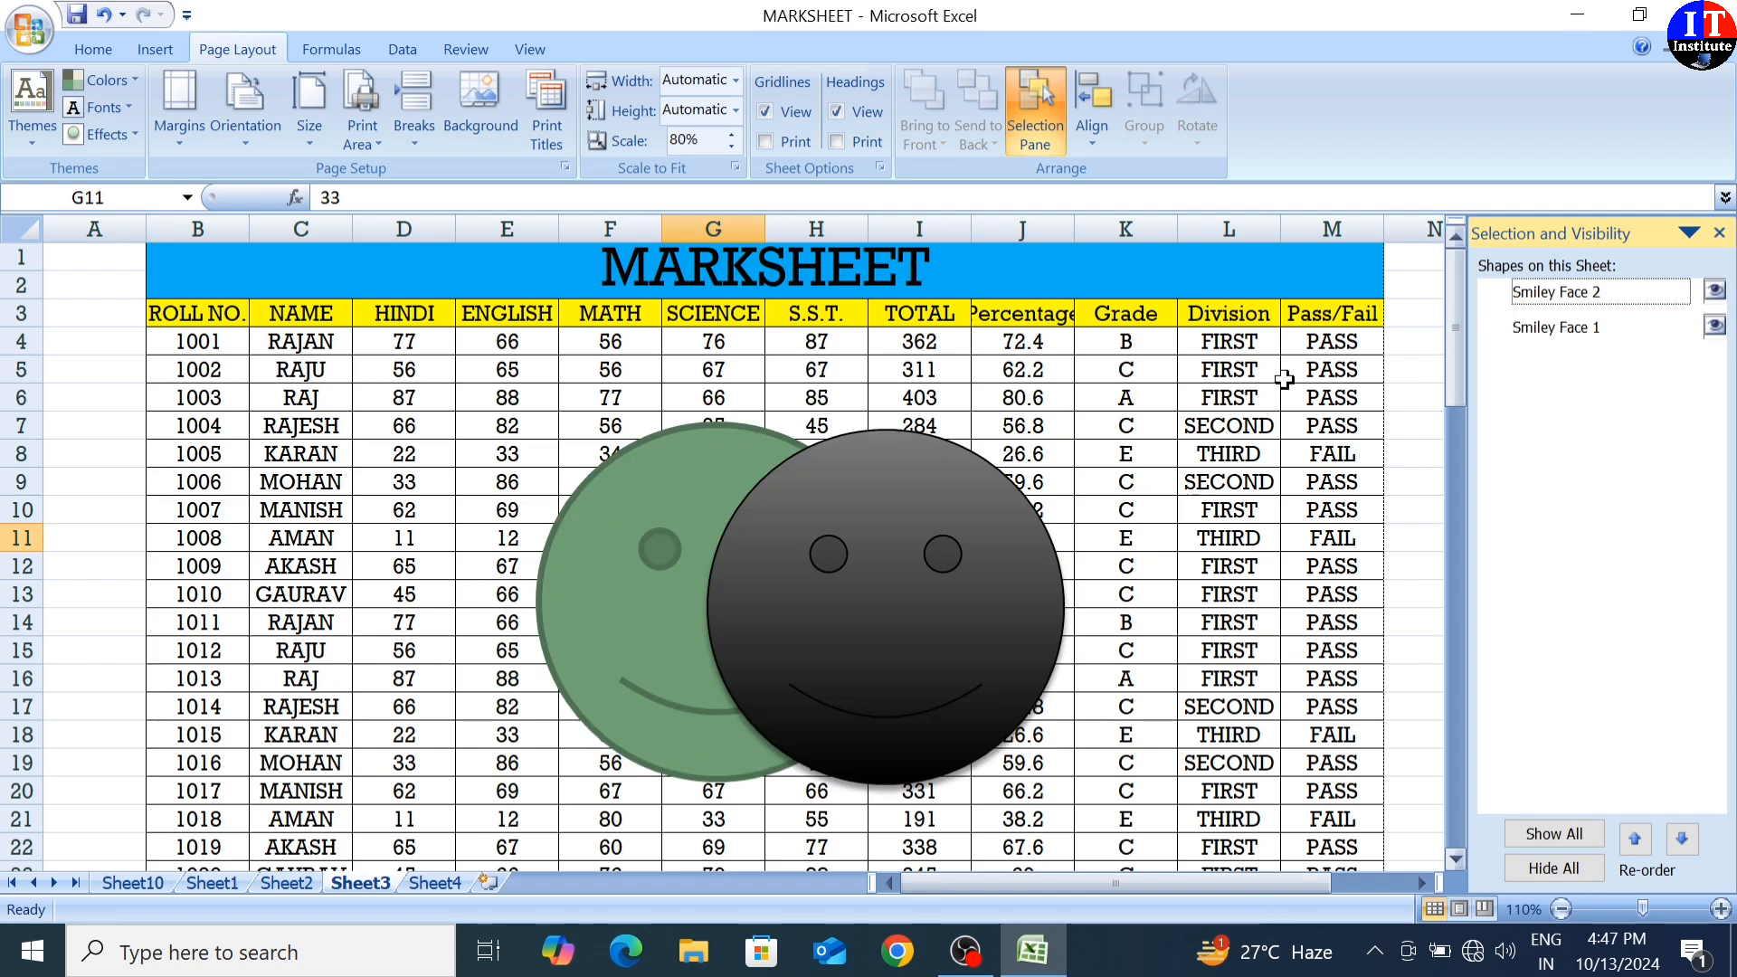
left_click(1720, 233)
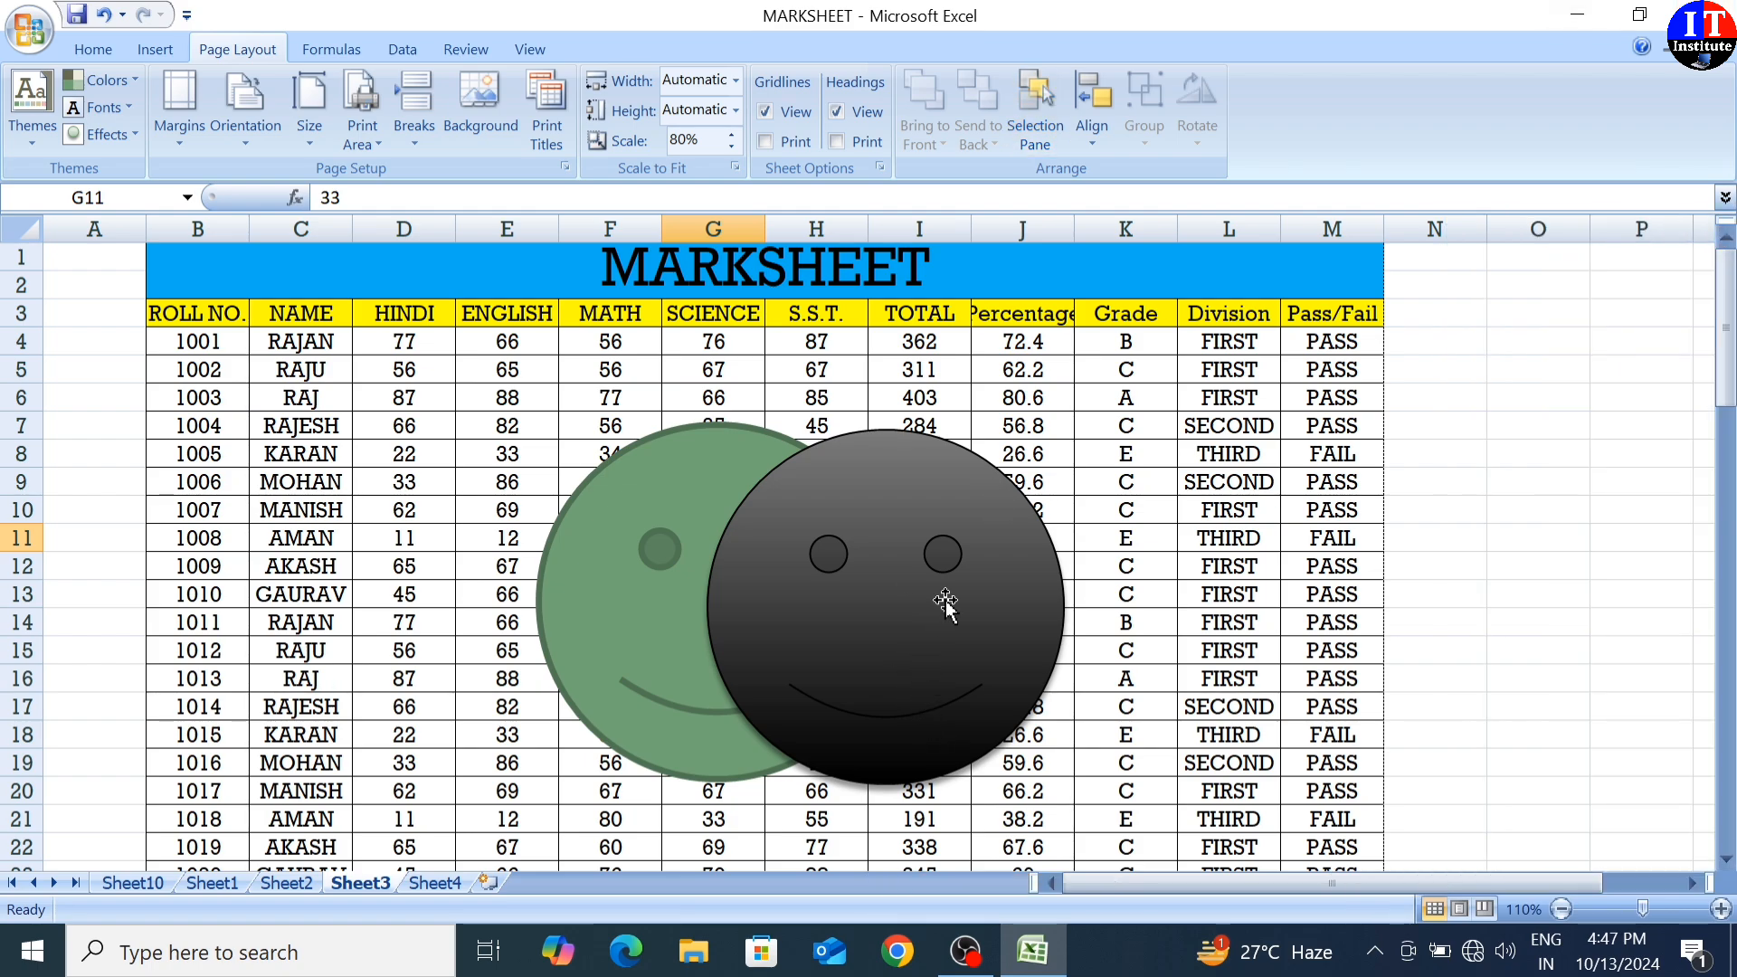
- Select both smiley faces and apply Align Center to them
left_click(1095, 145)
left_click(872, 601)
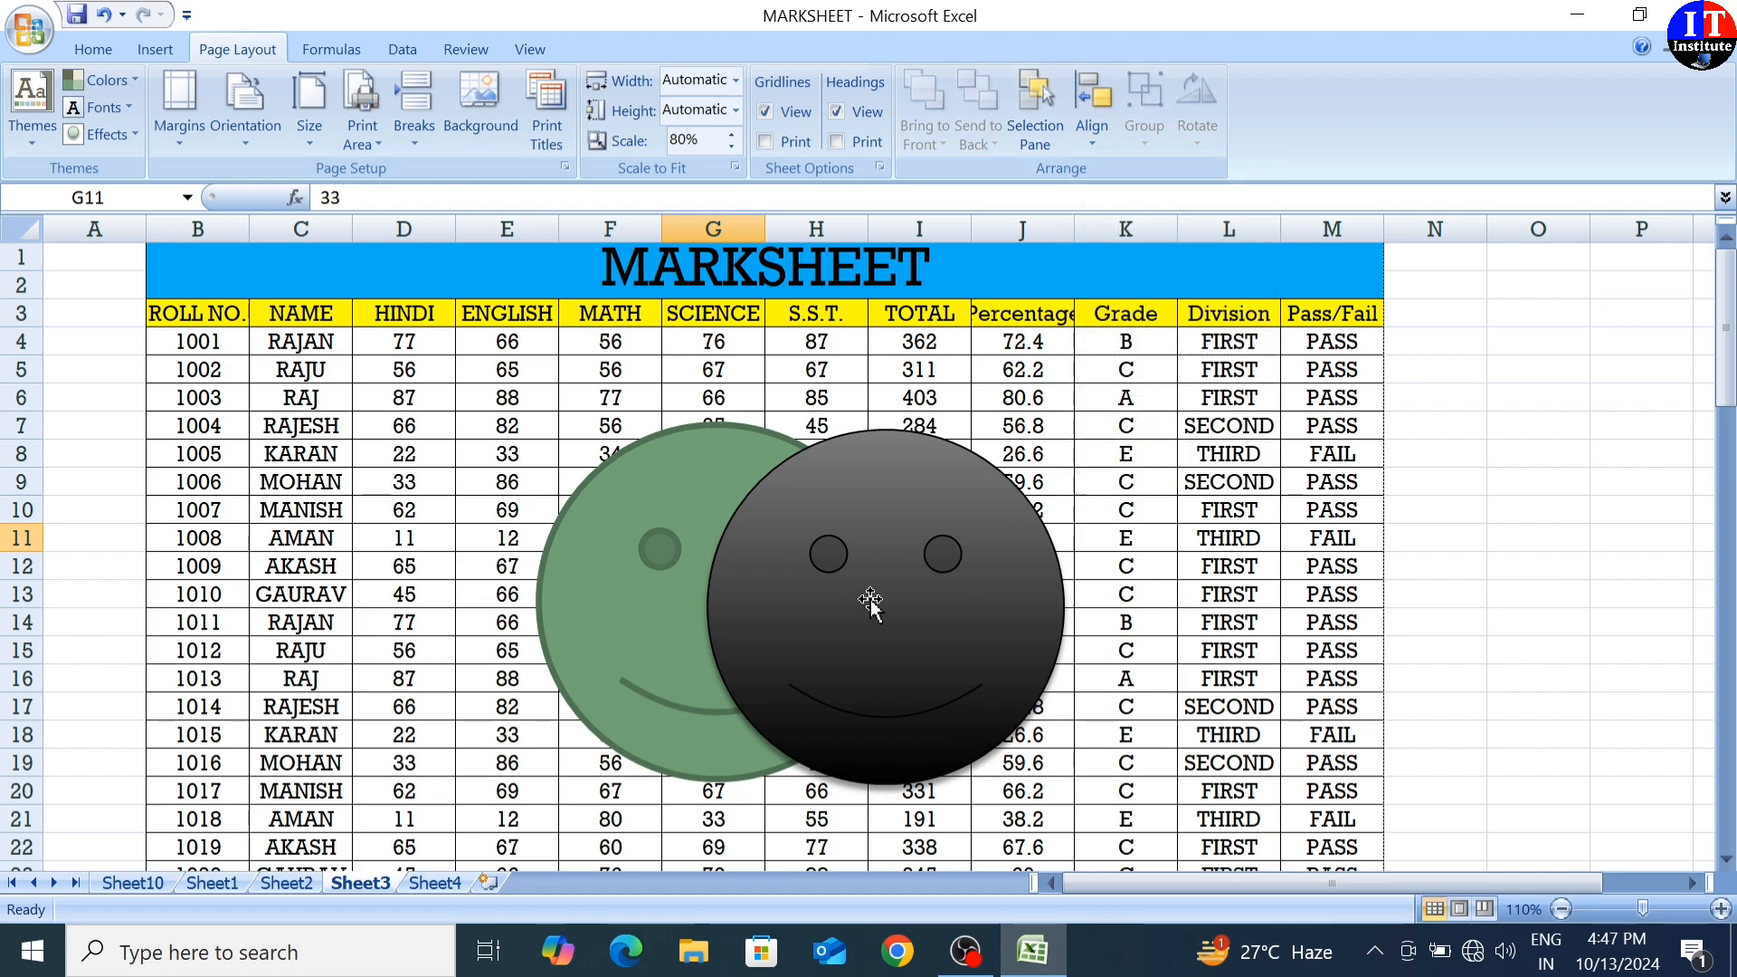
left_click(874, 600)
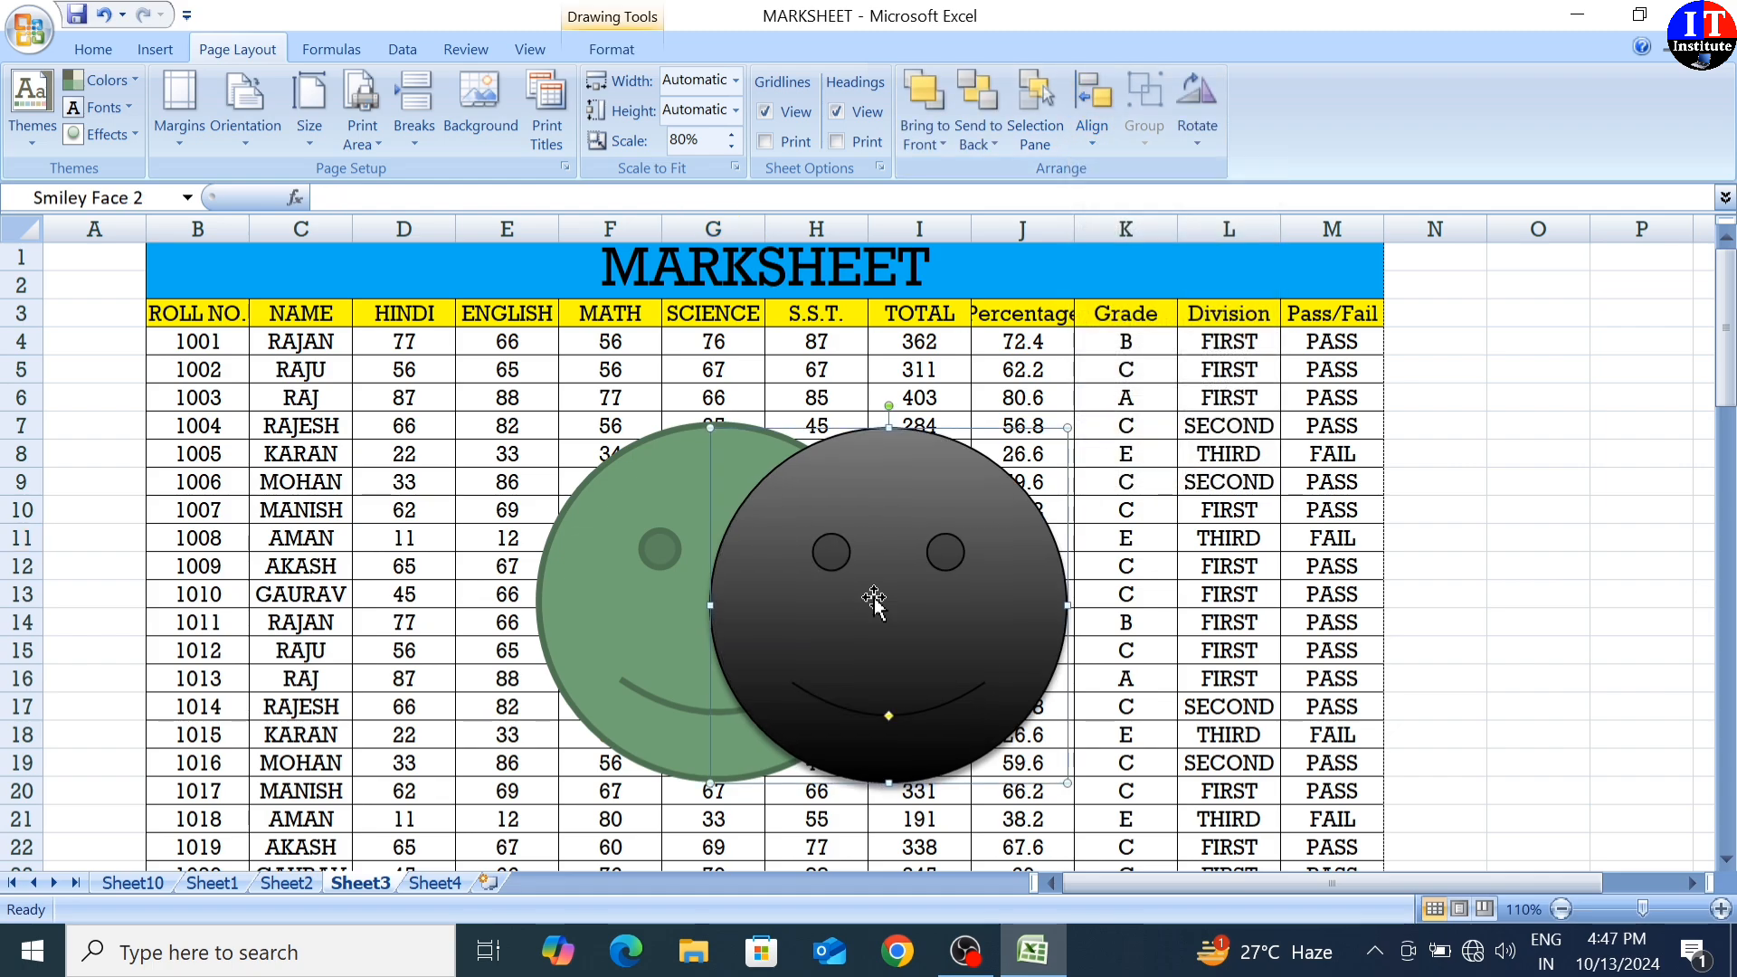
left_click(1095, 145)
left_click(811, 624)
left_click(592, 549, "shift")
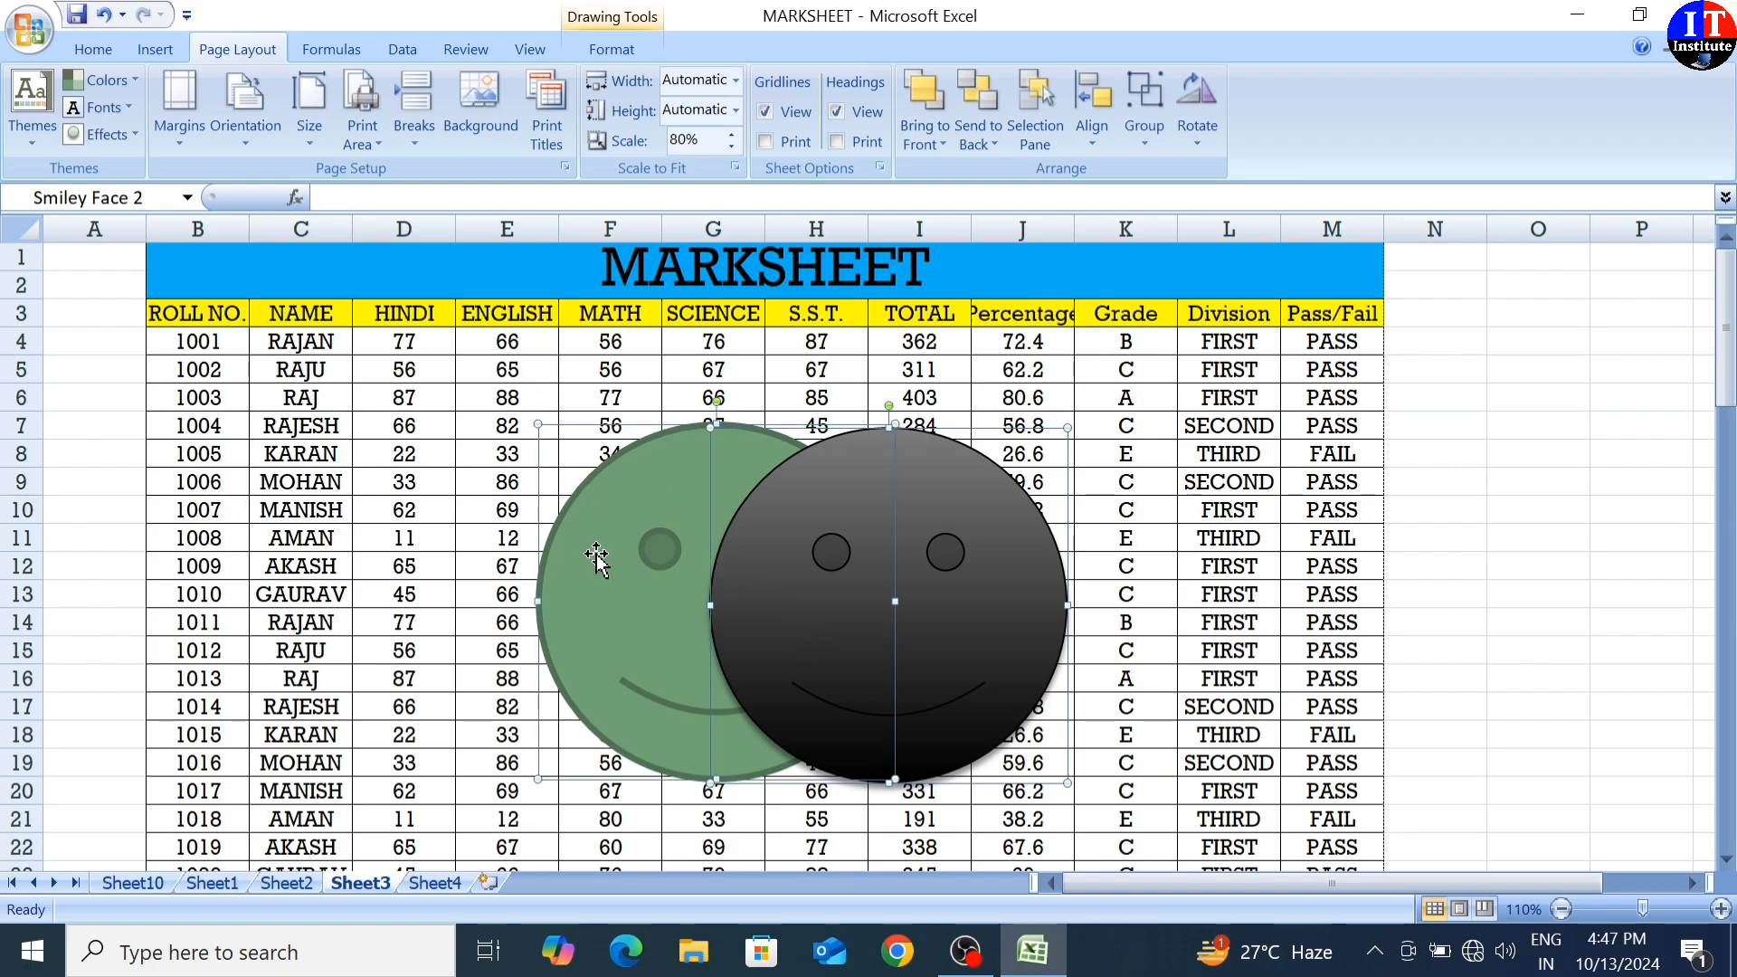
left_click(1093, 136)
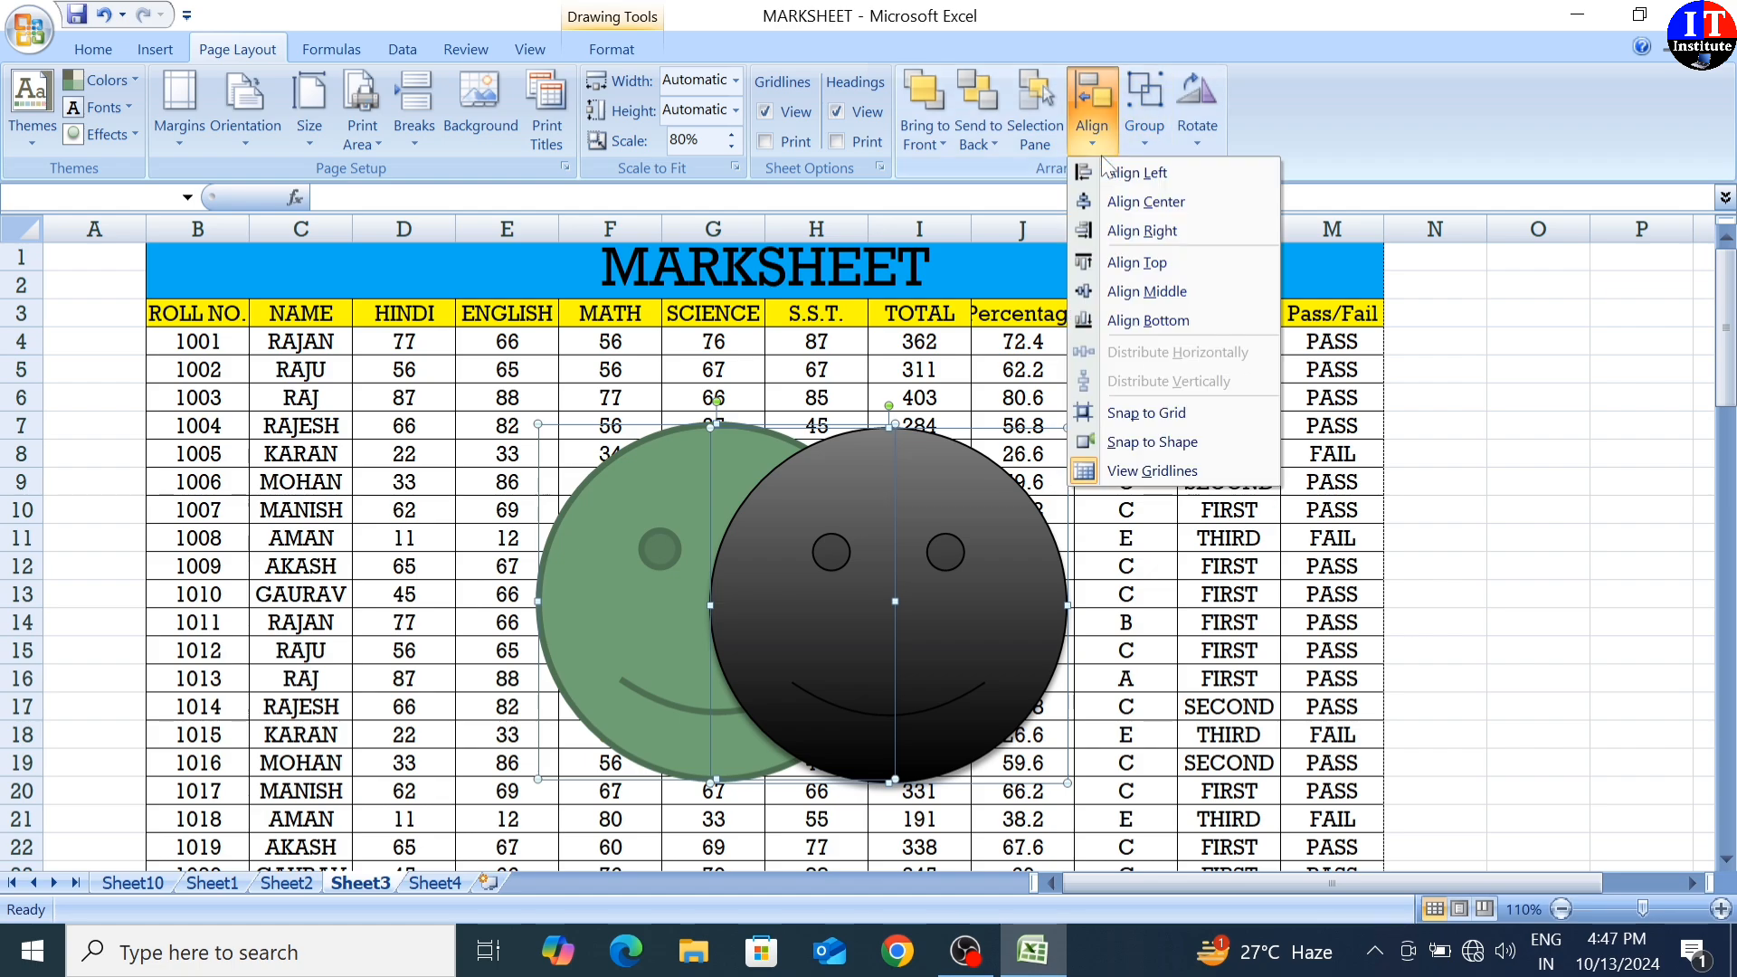
left_click(1145, 202)
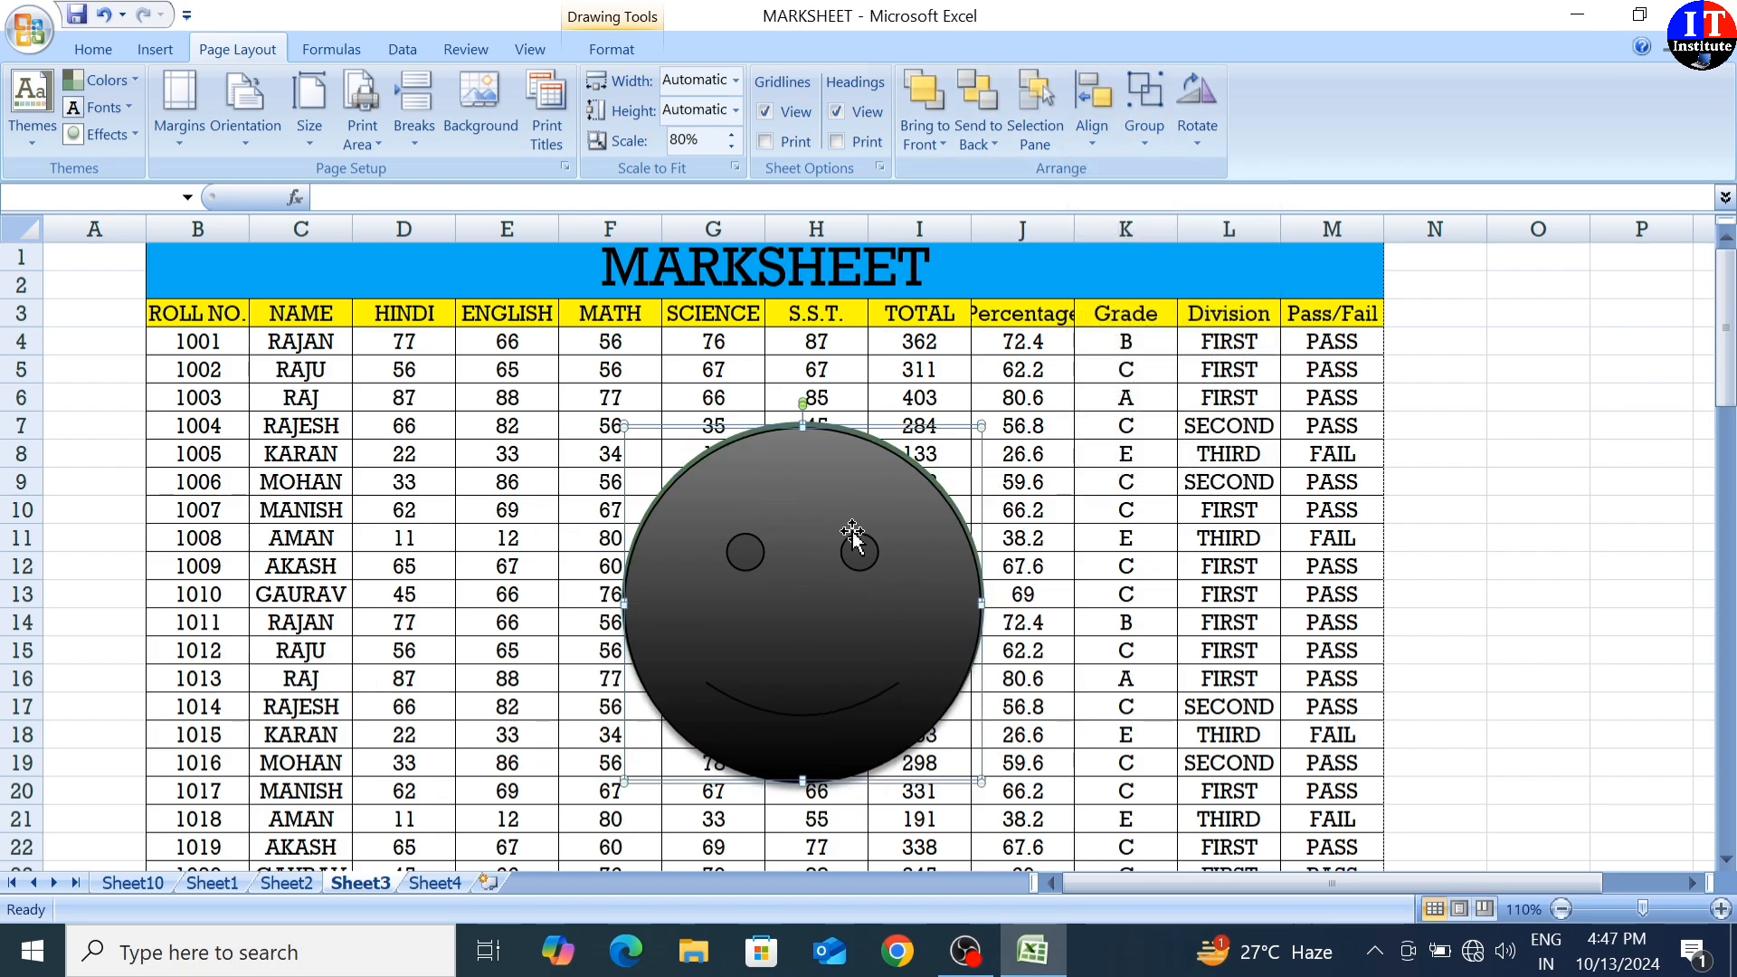
- Try Align Left and Align Top on the two smiley faces
left_click(1108, 149)
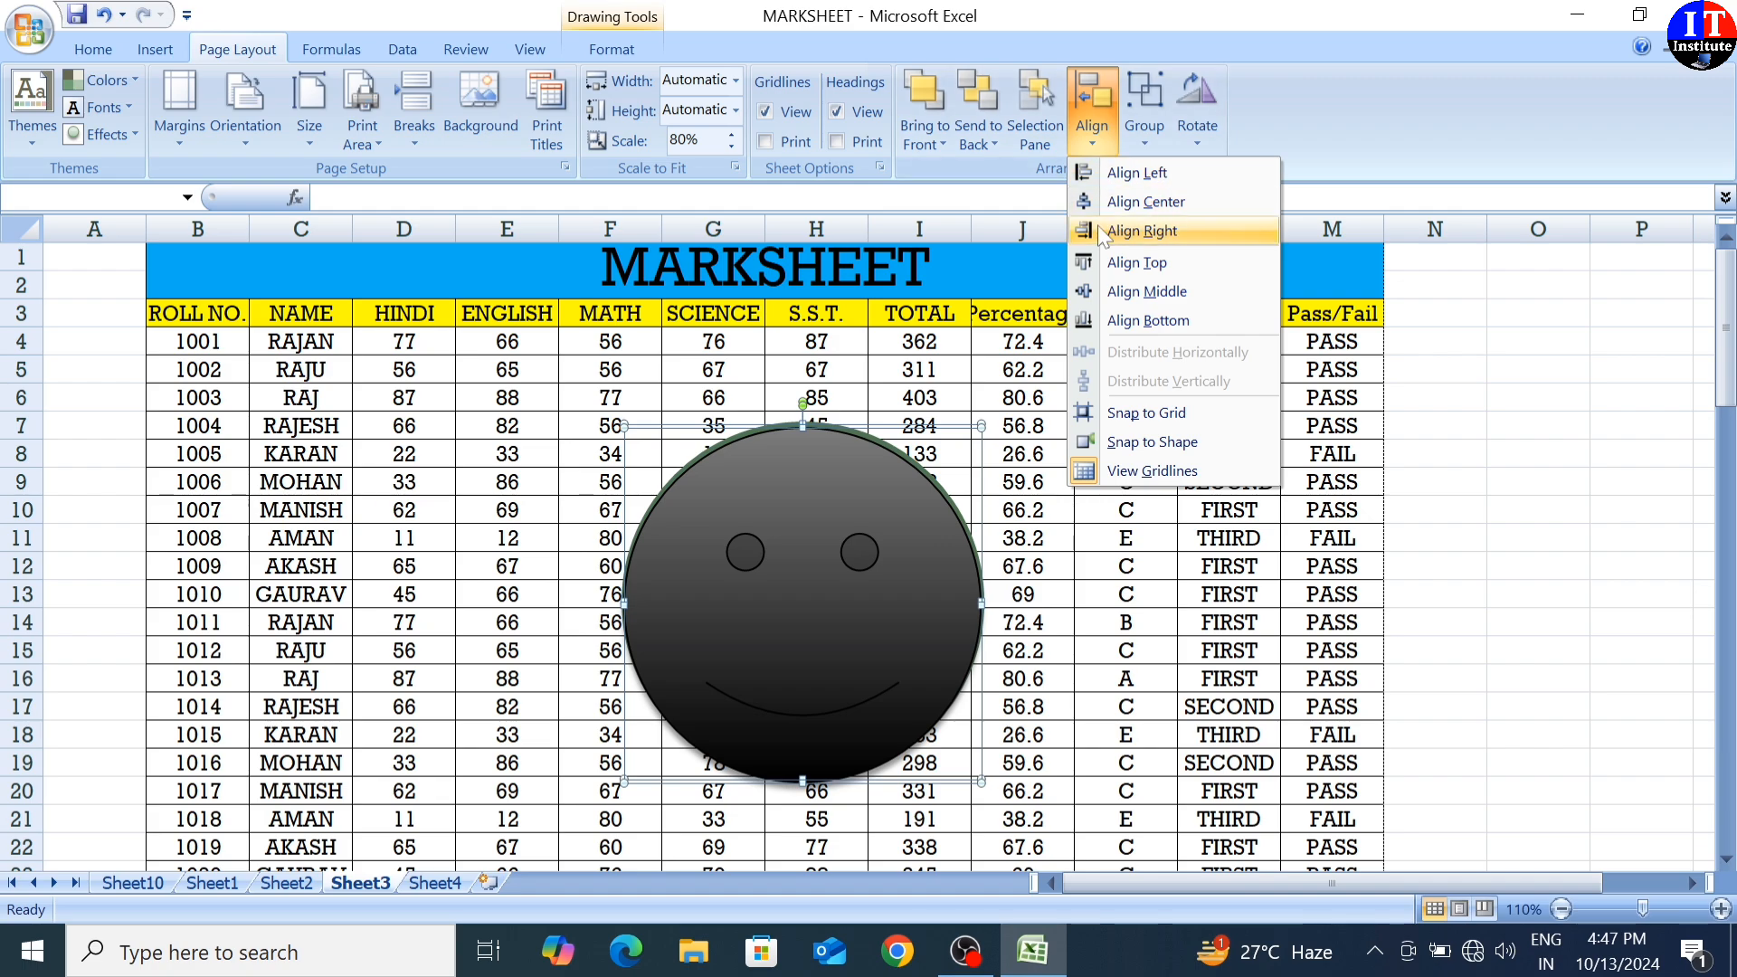
left_click(1138, 172)
left_click(1108, 140)
left_click(1129, 264)
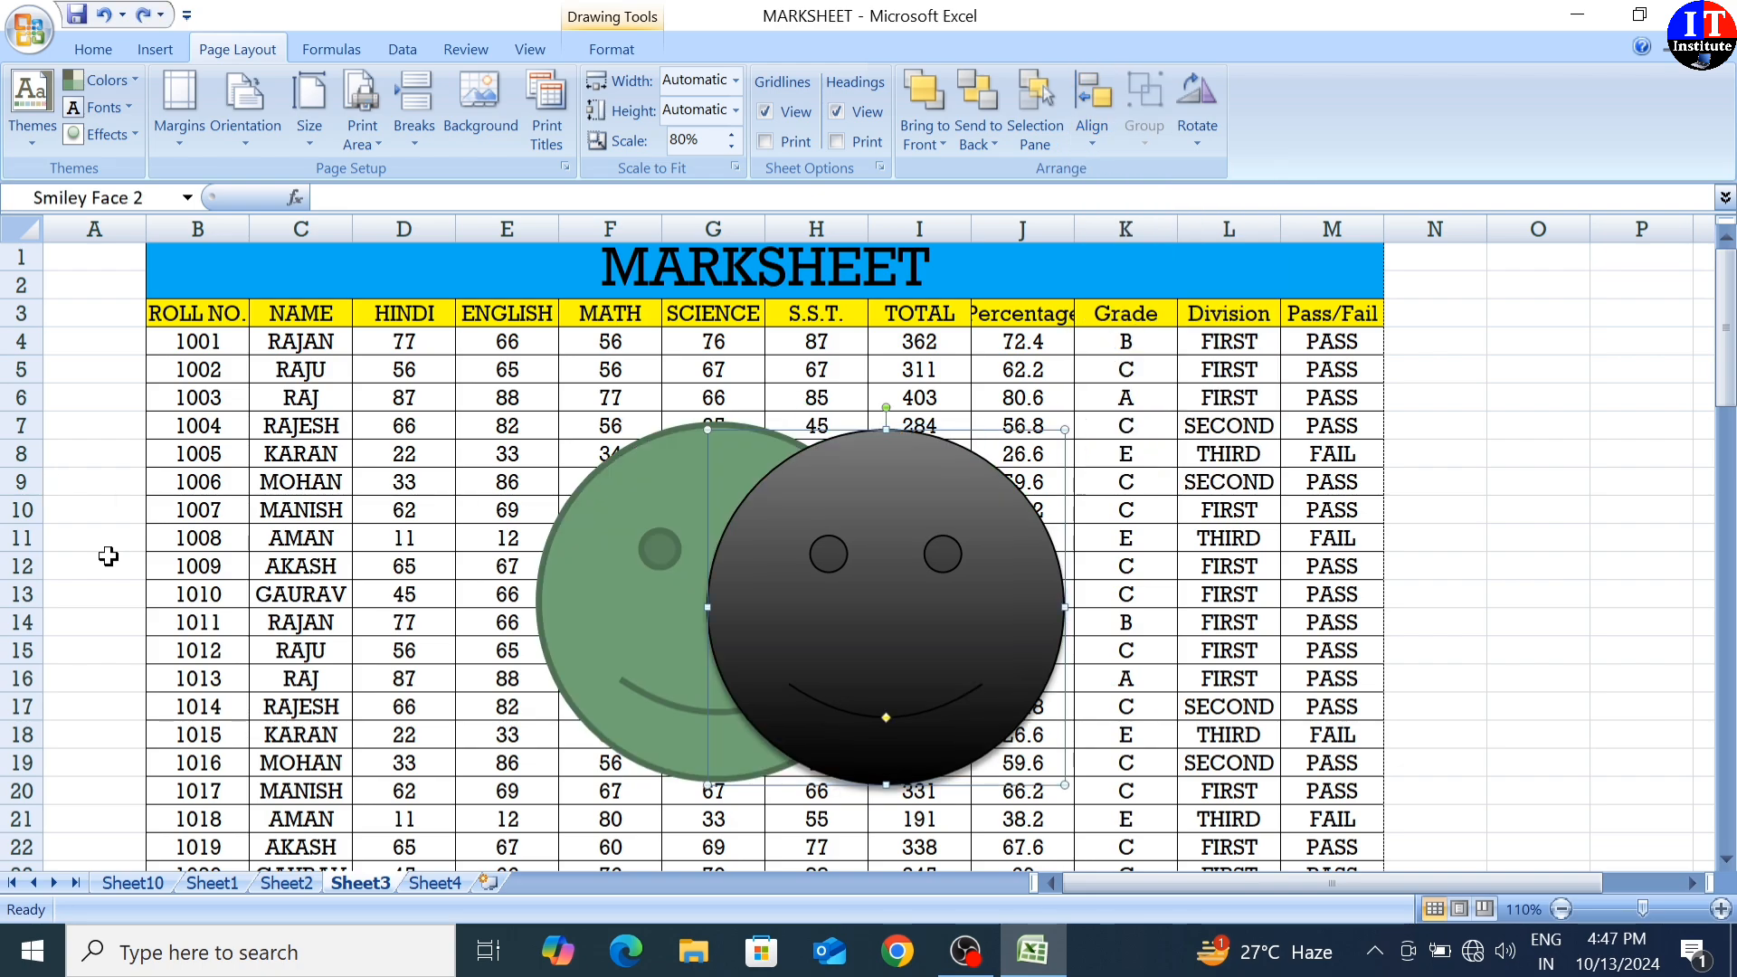
- Select the green and black smiley faces together and group them
left_click(648, 591)
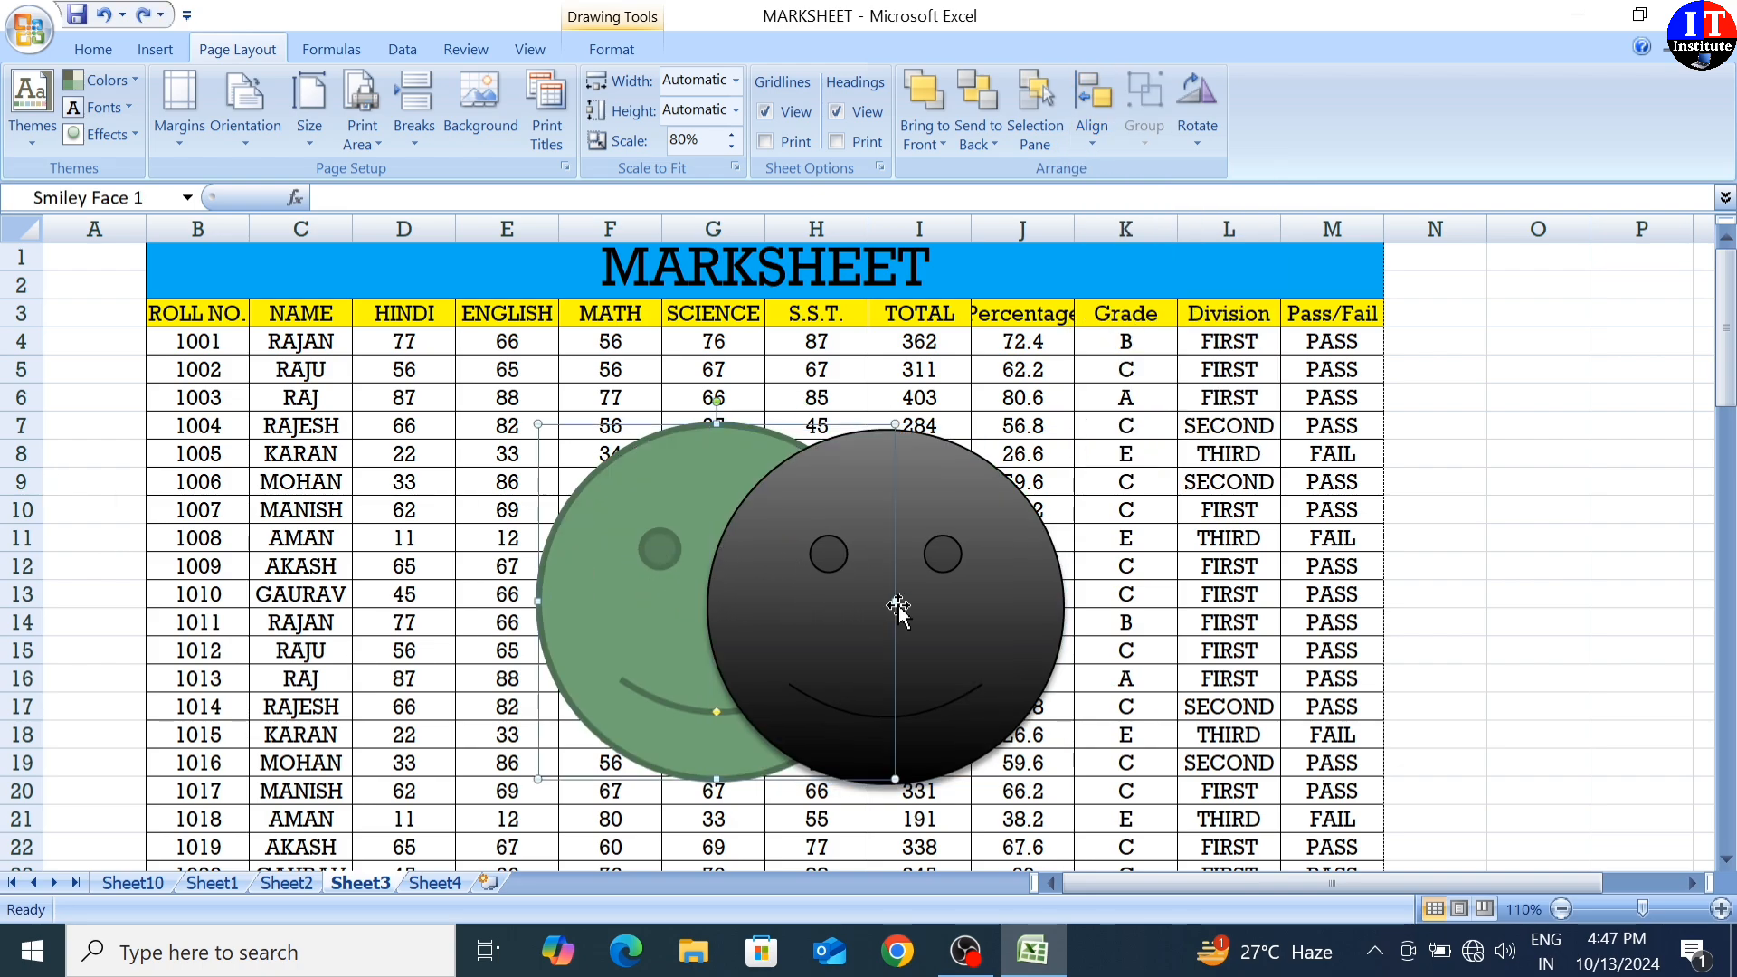
left_click(833, 680, "shift")
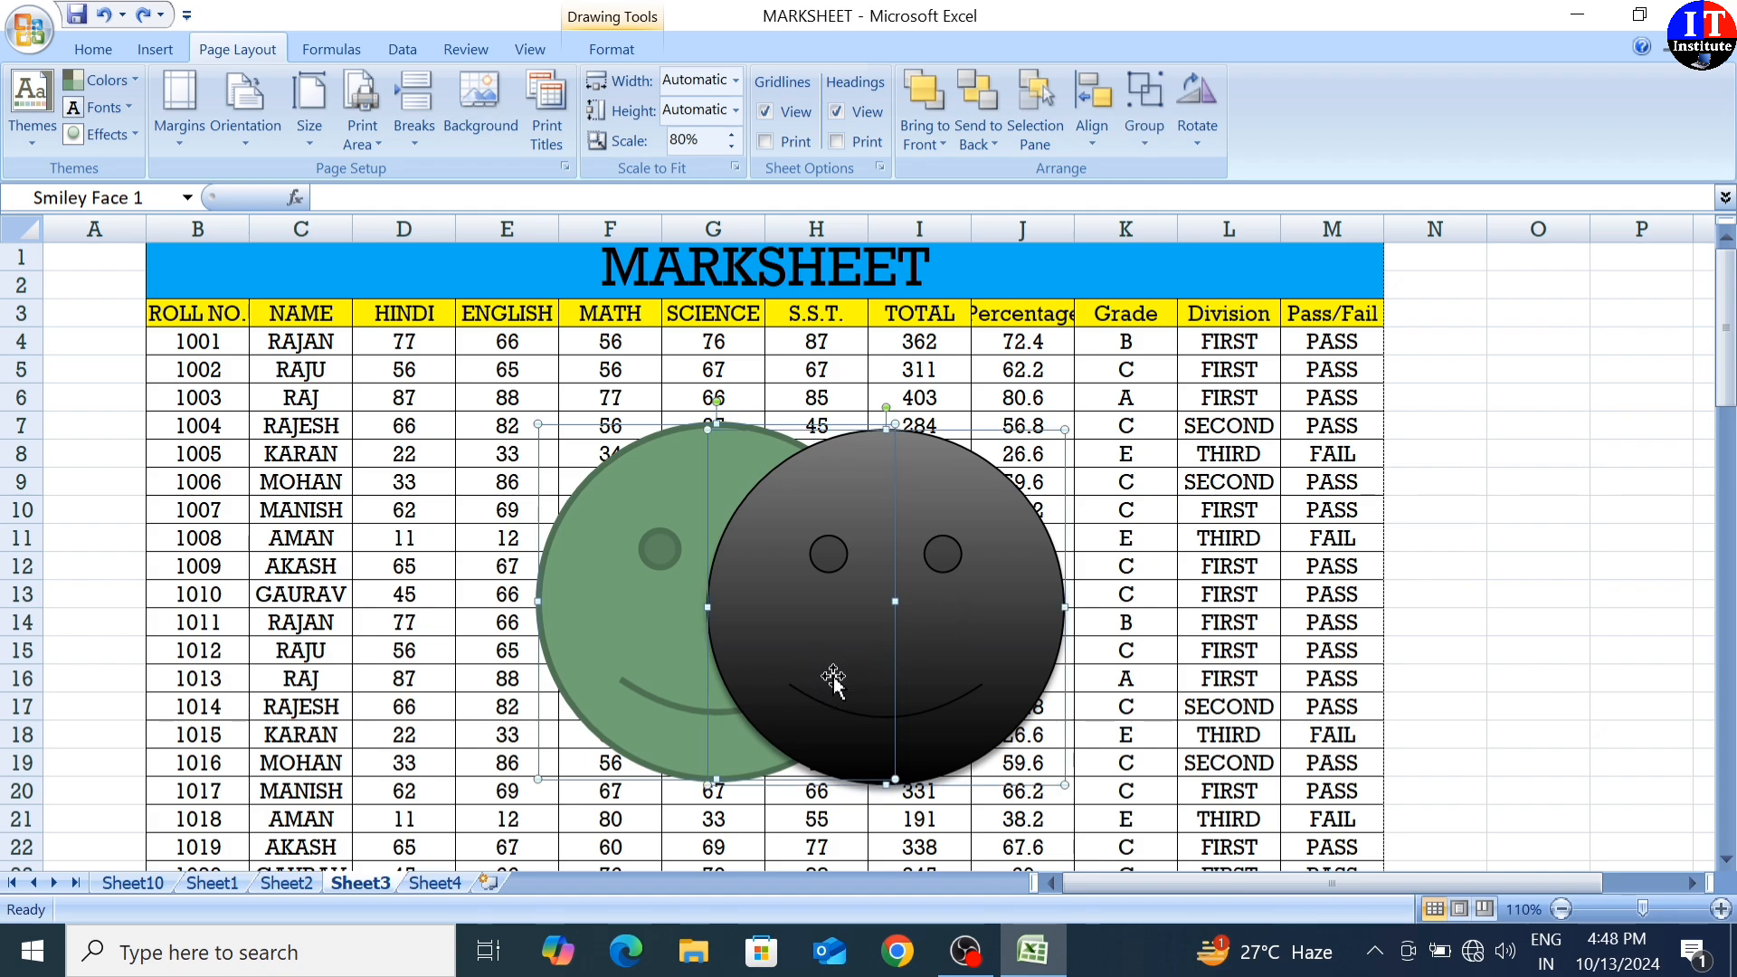
left_click(832, 675, "shift")
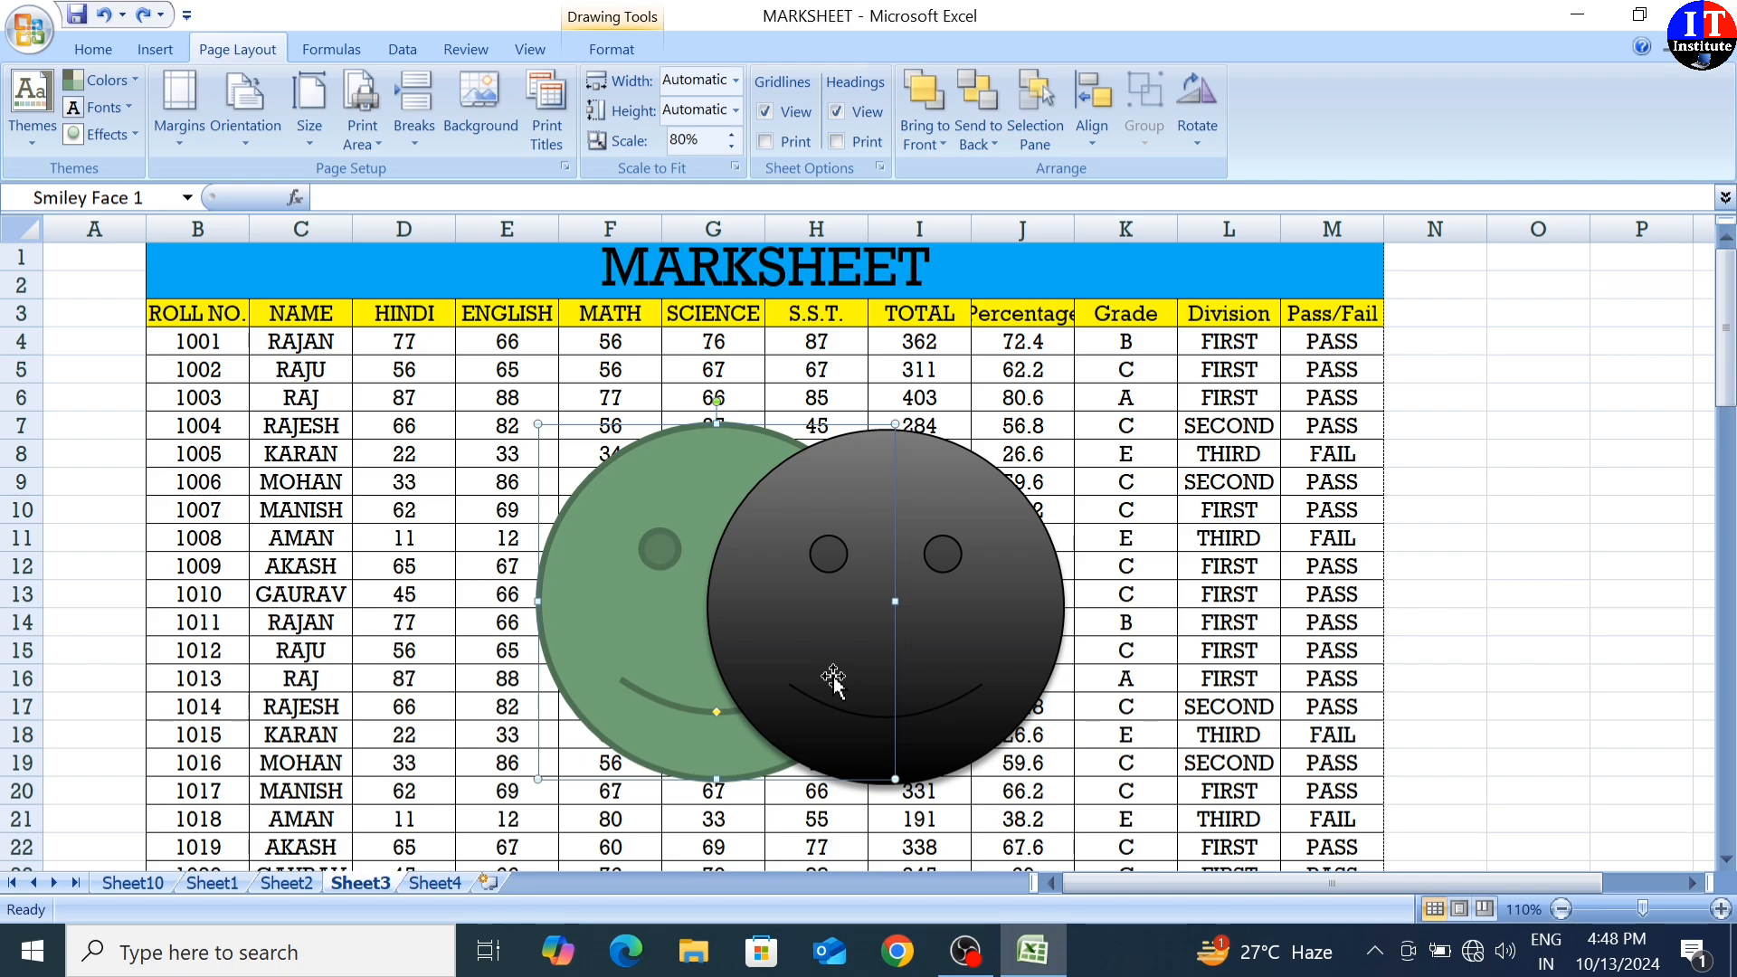
left_click(833, 680, "shift")
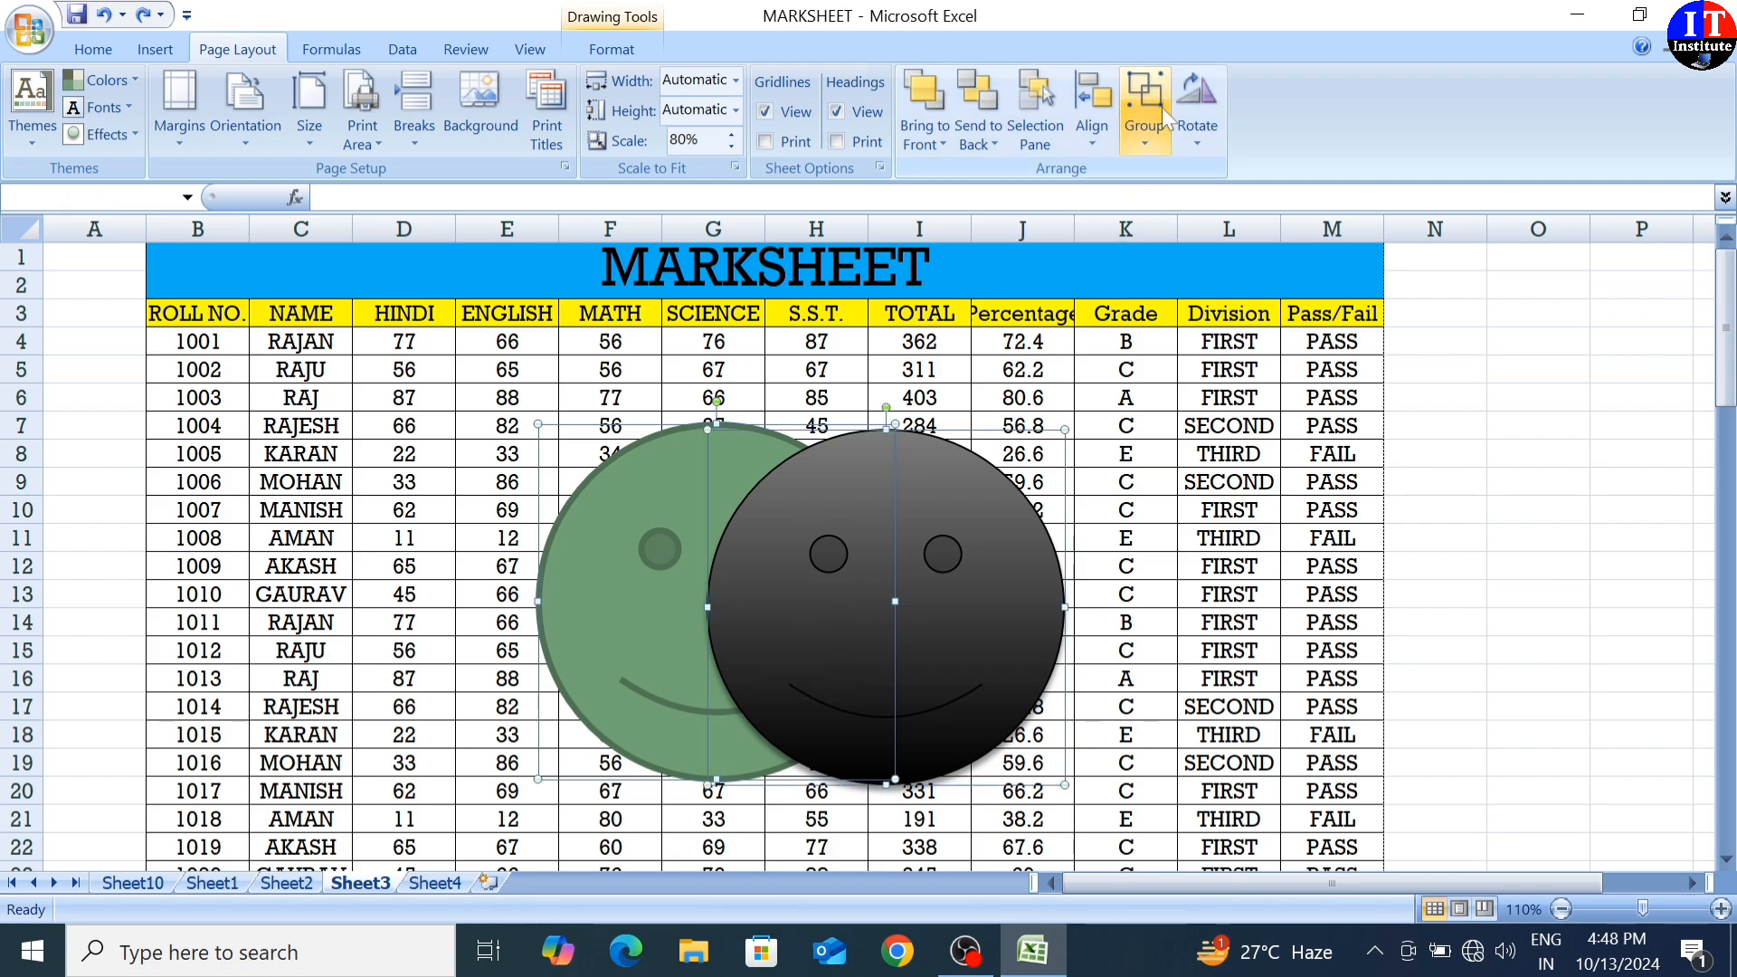
left_click(1144, 145)
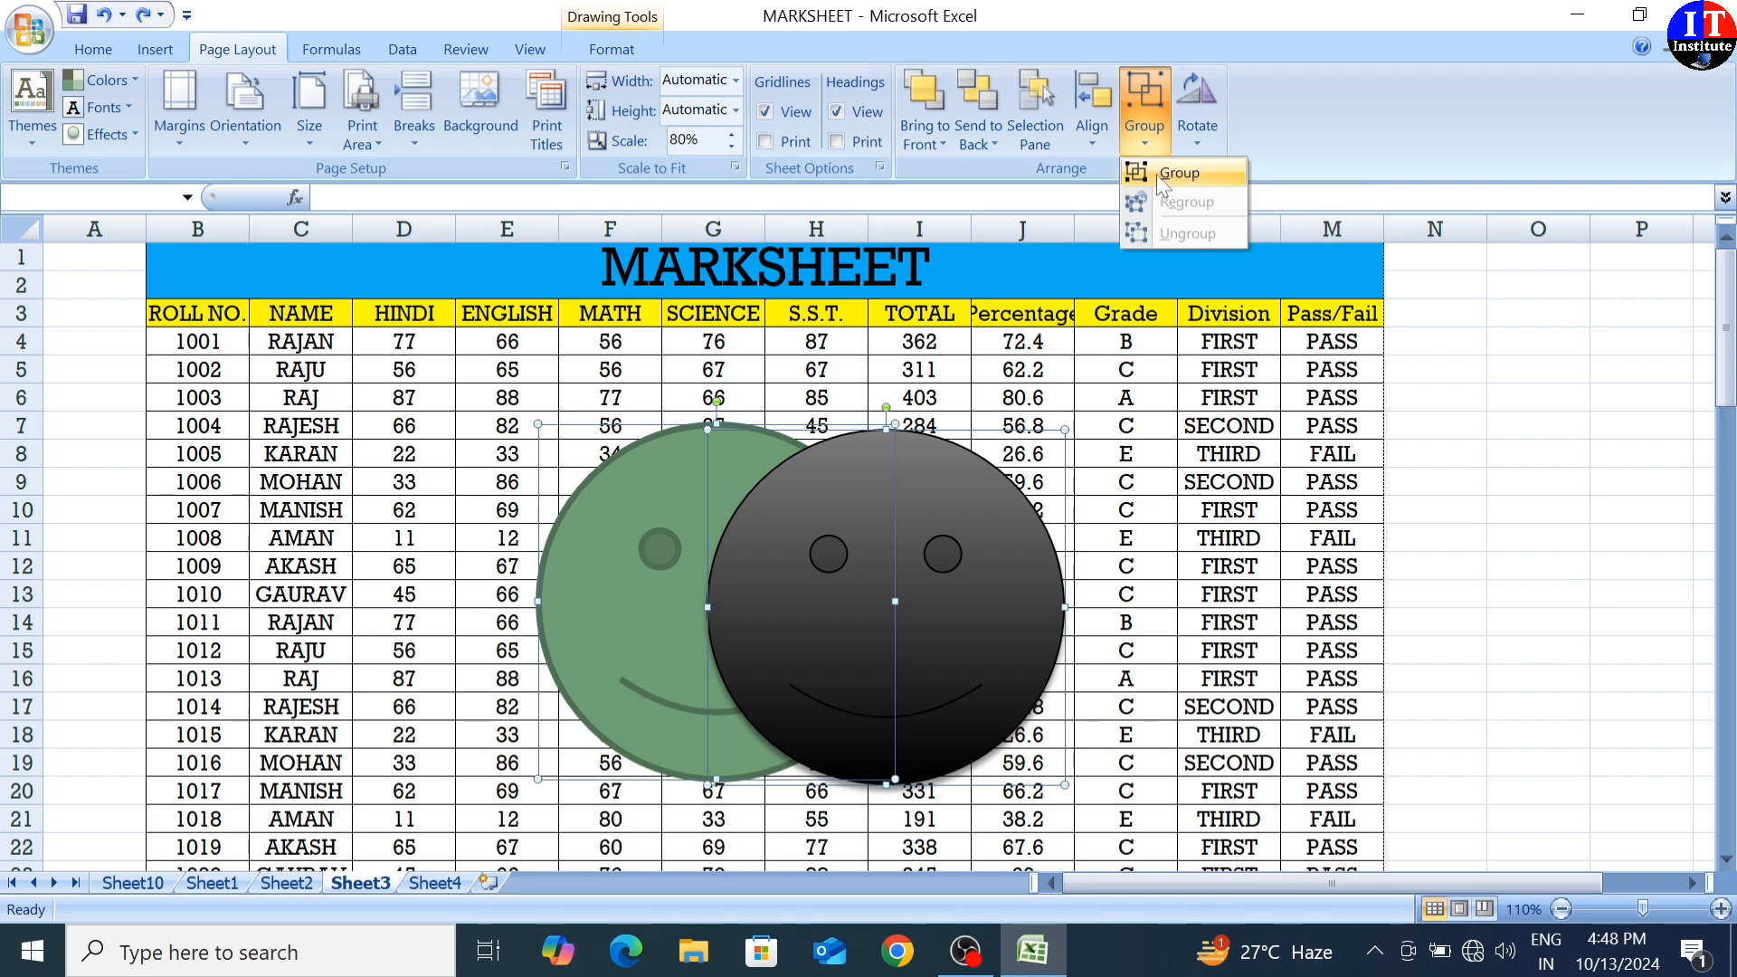
left_click(1176, 173)
- Move the grouped smiley faces up and to the right over the marksheet, and ungroup them
left_click_drag(894, 622, 888, 547)
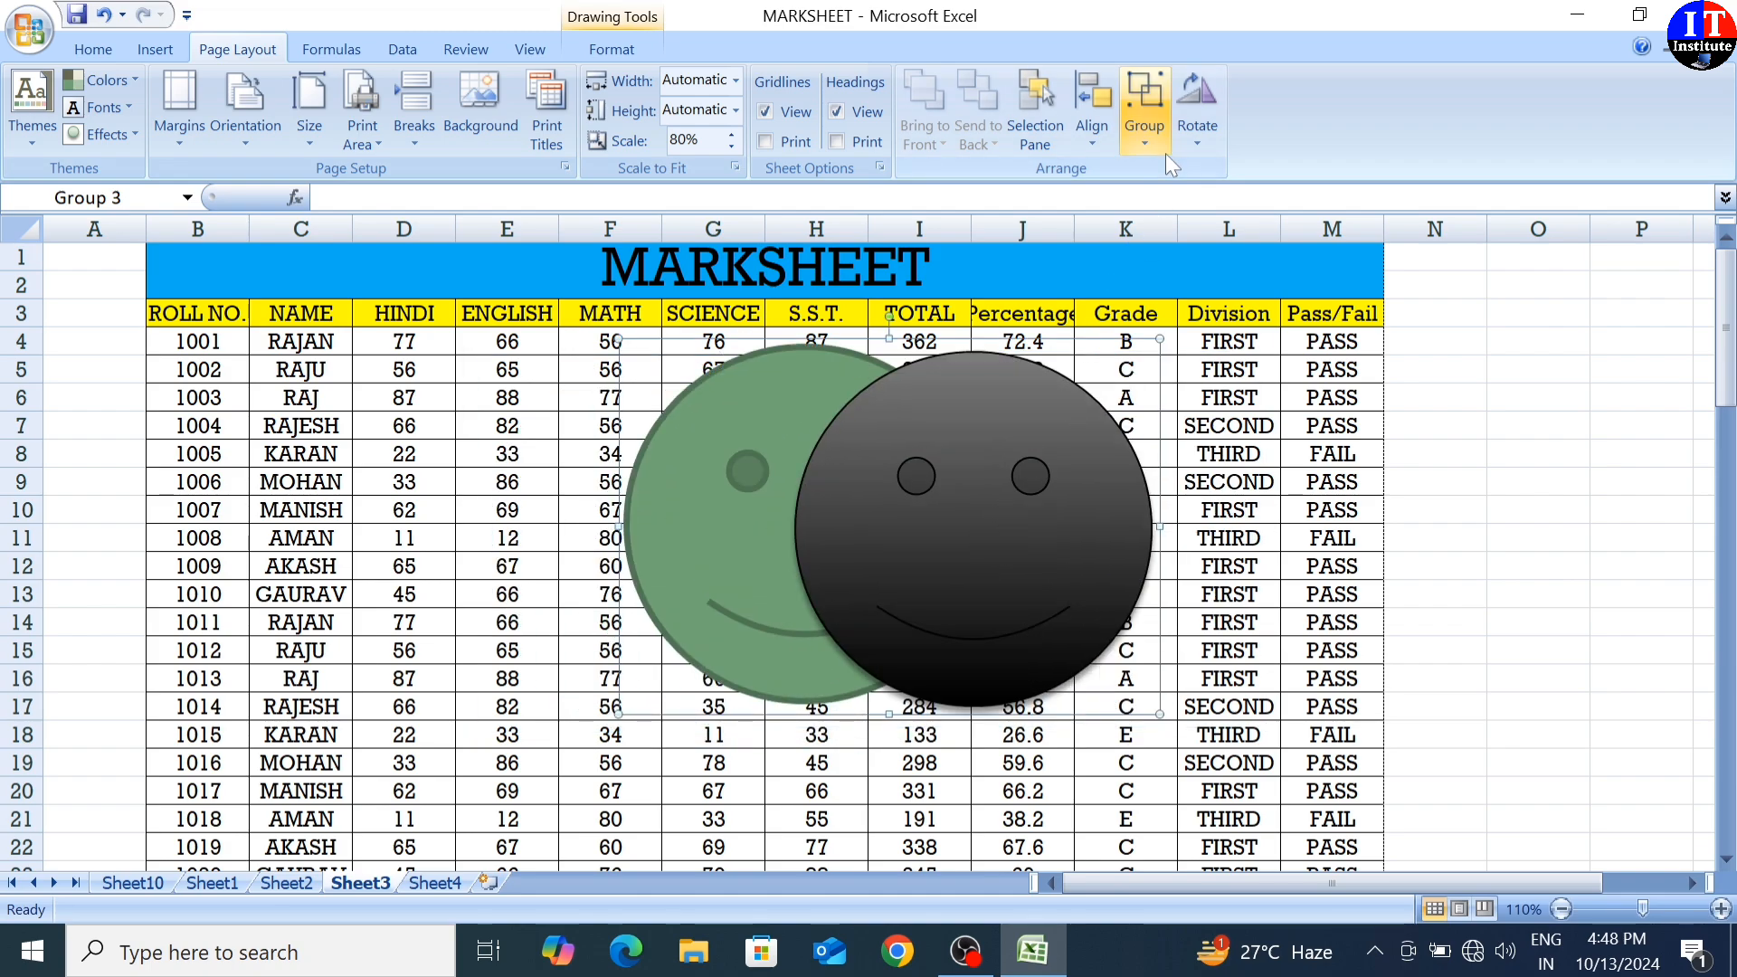
left_click(1144, 141)
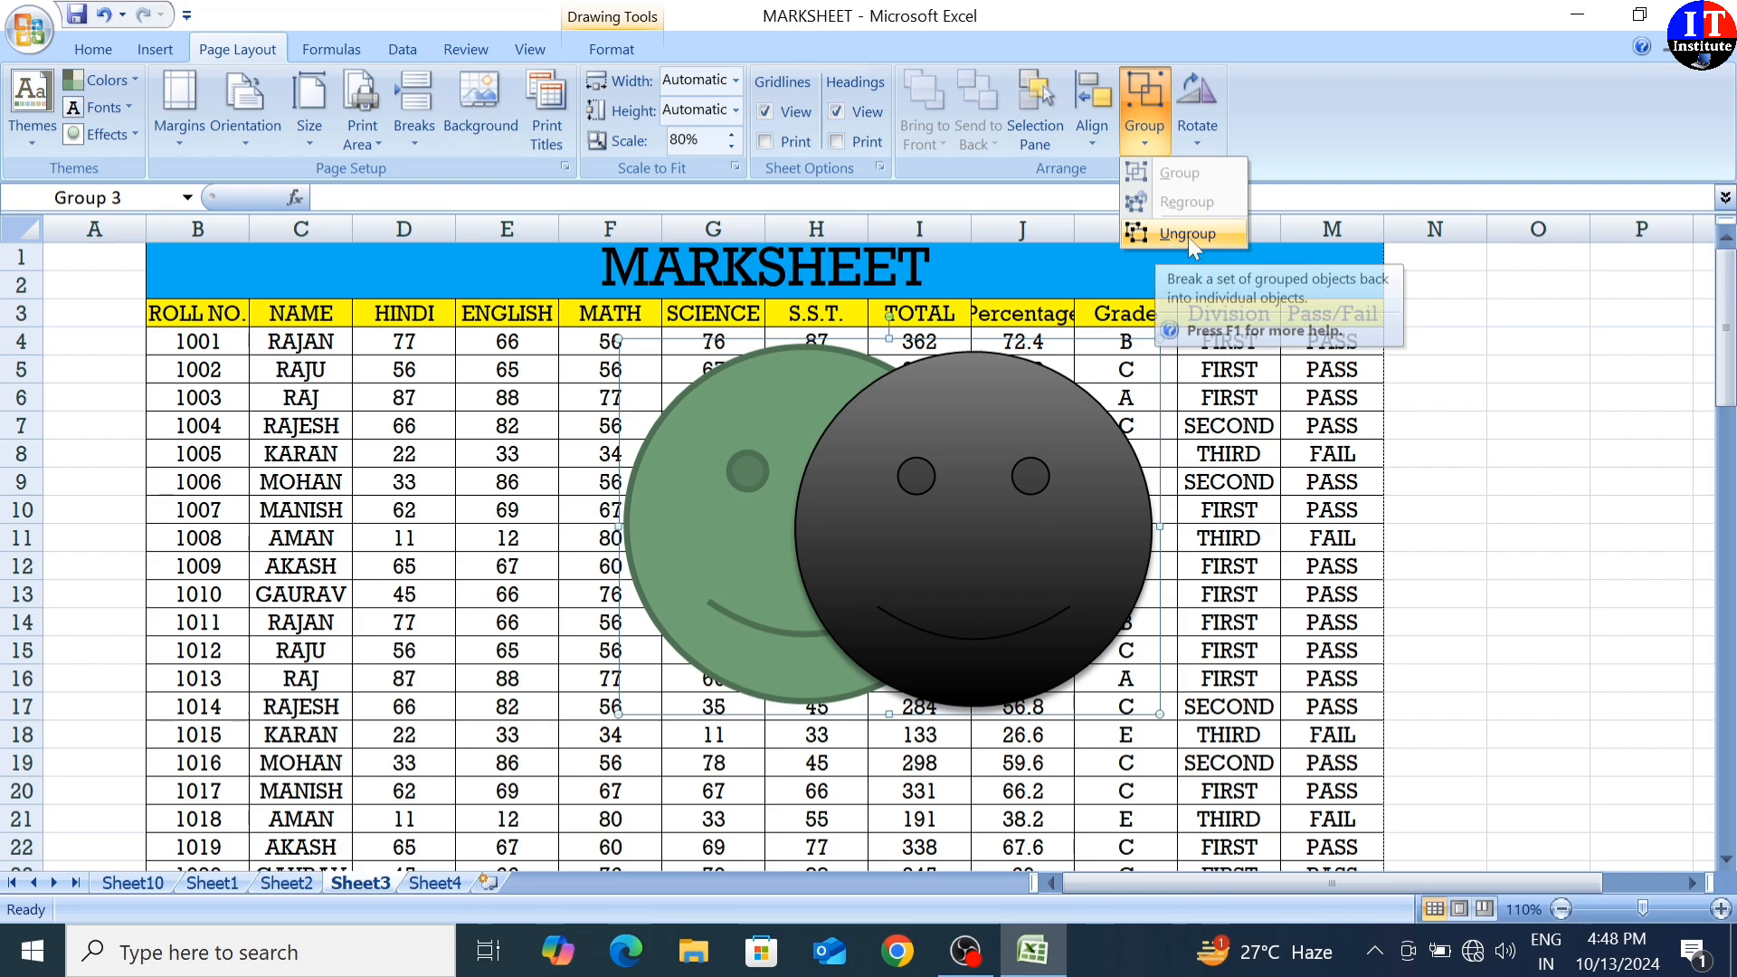
left_click(1191, 237)
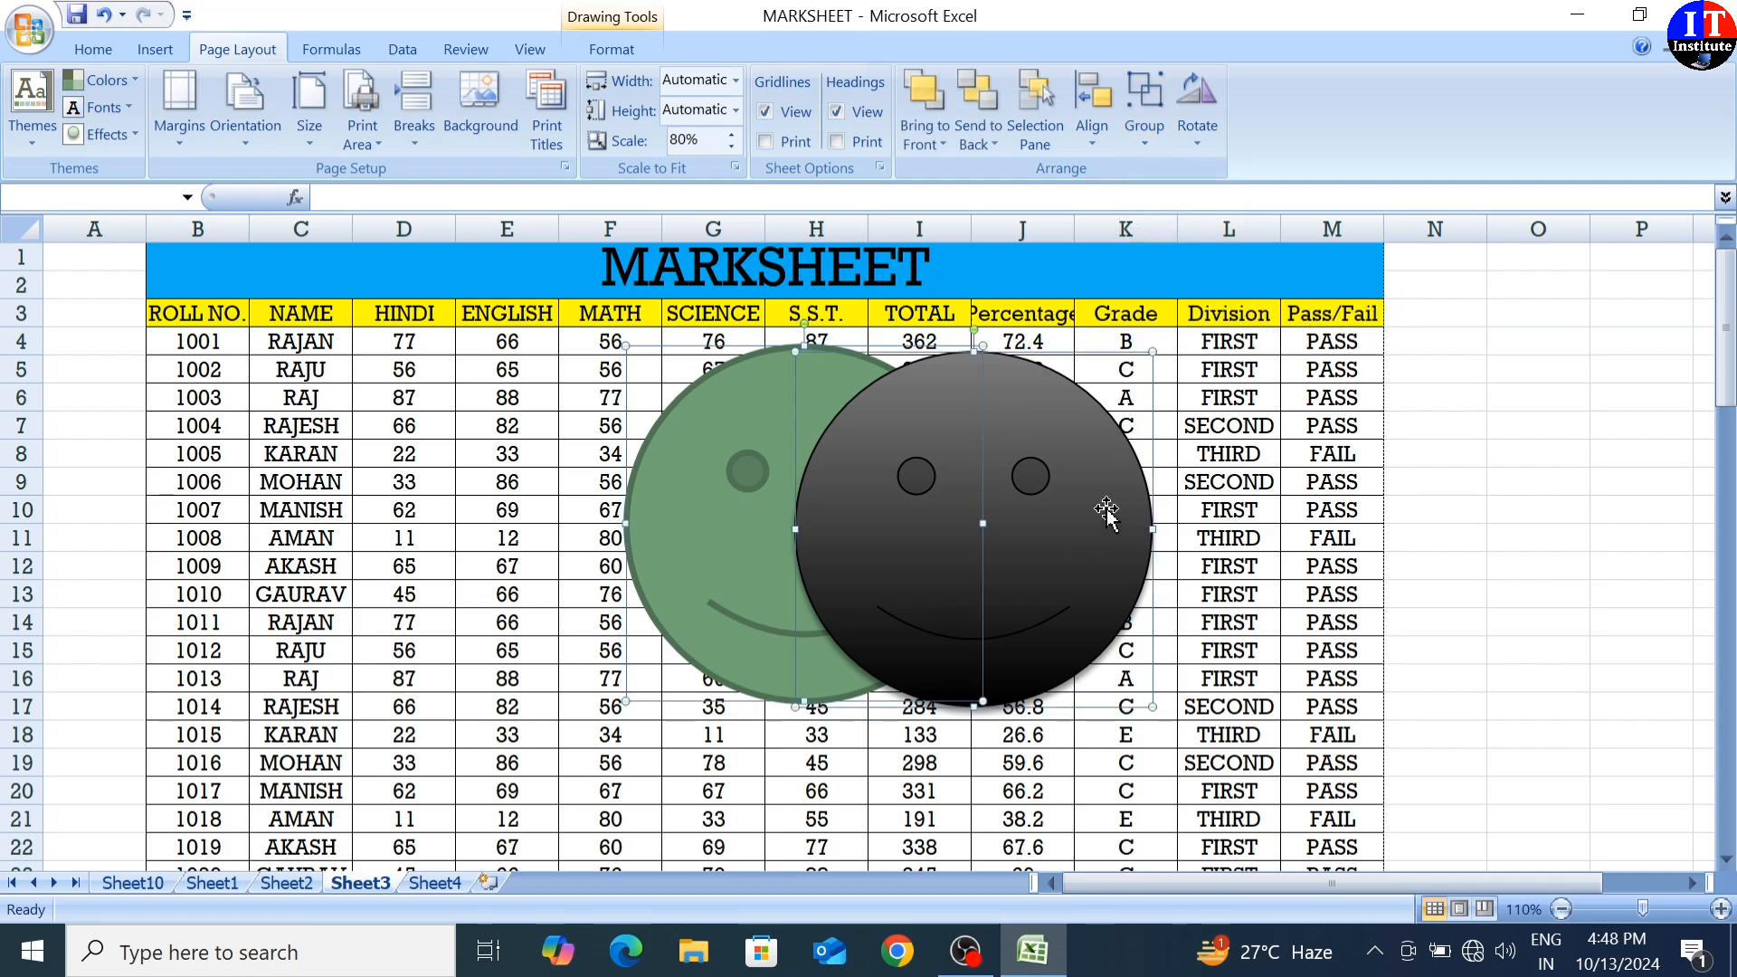
- Move the ungrouped green and black smiley faces separately, leaving the black one partly overlapping the green one
key("Escape")
mouse_move(1092, 489)
left_mouse_down()
mouse_move(1194, 588)
mouse_move(1173, 604)
left_mouse_up()
left_click_drag(823, 540, 738, 556)
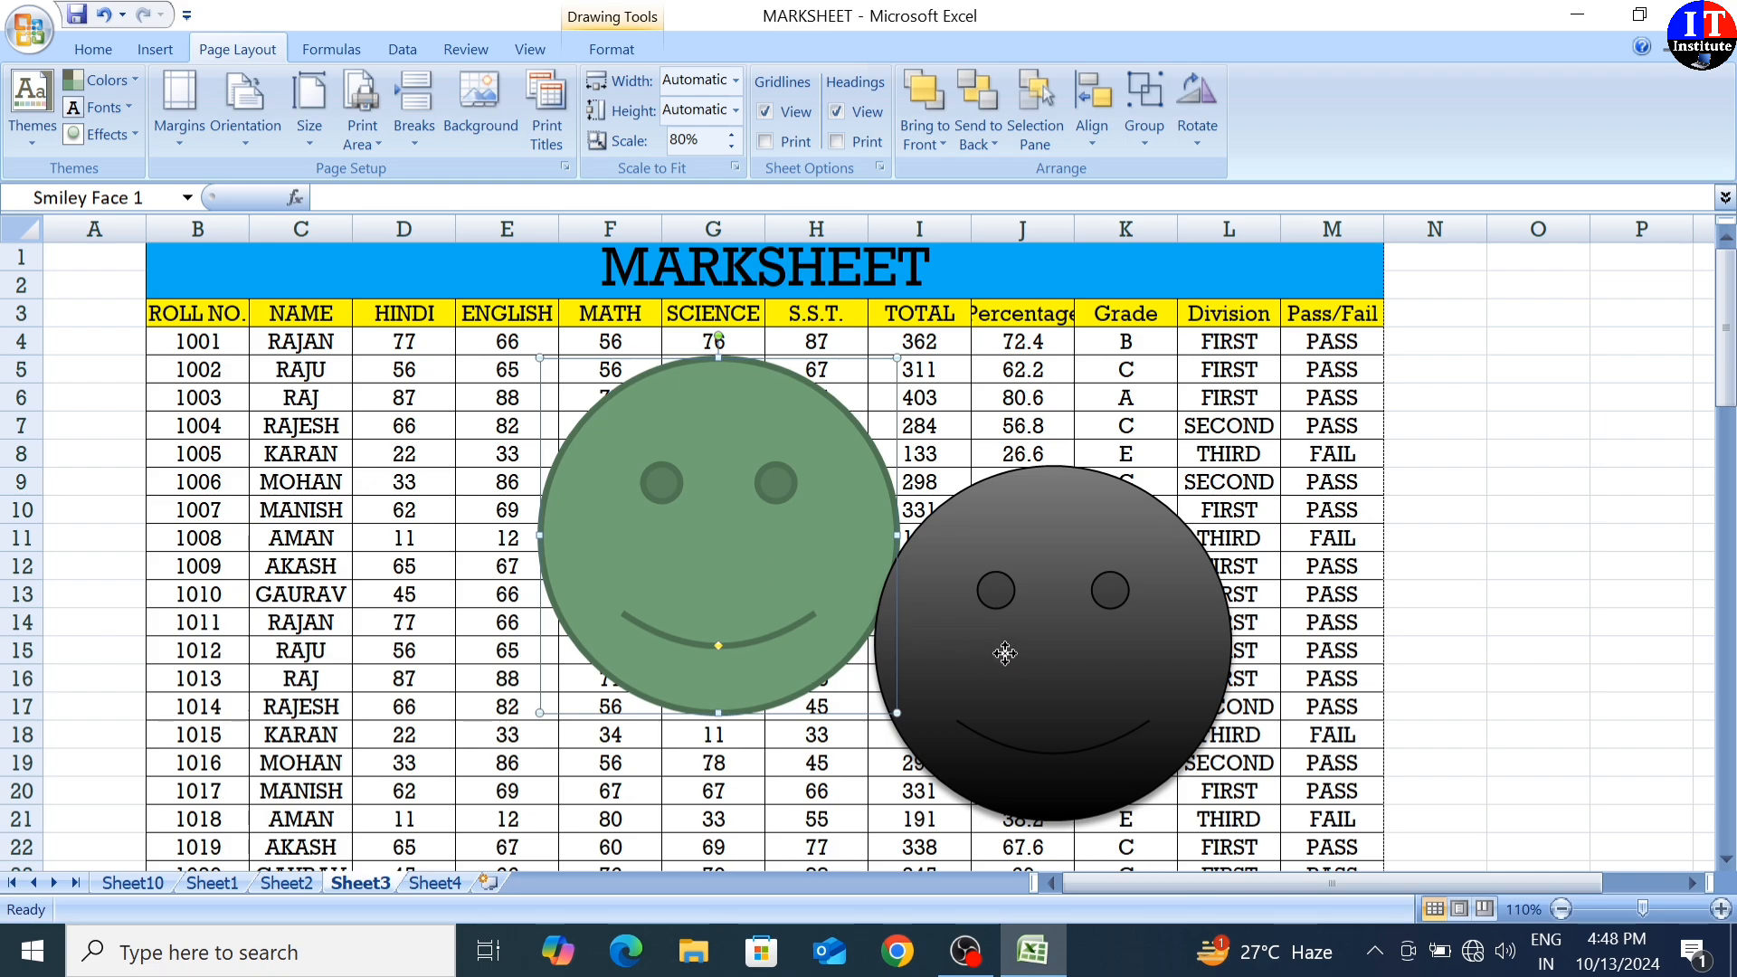
left_click_drag(1005, 651, 966, 601)
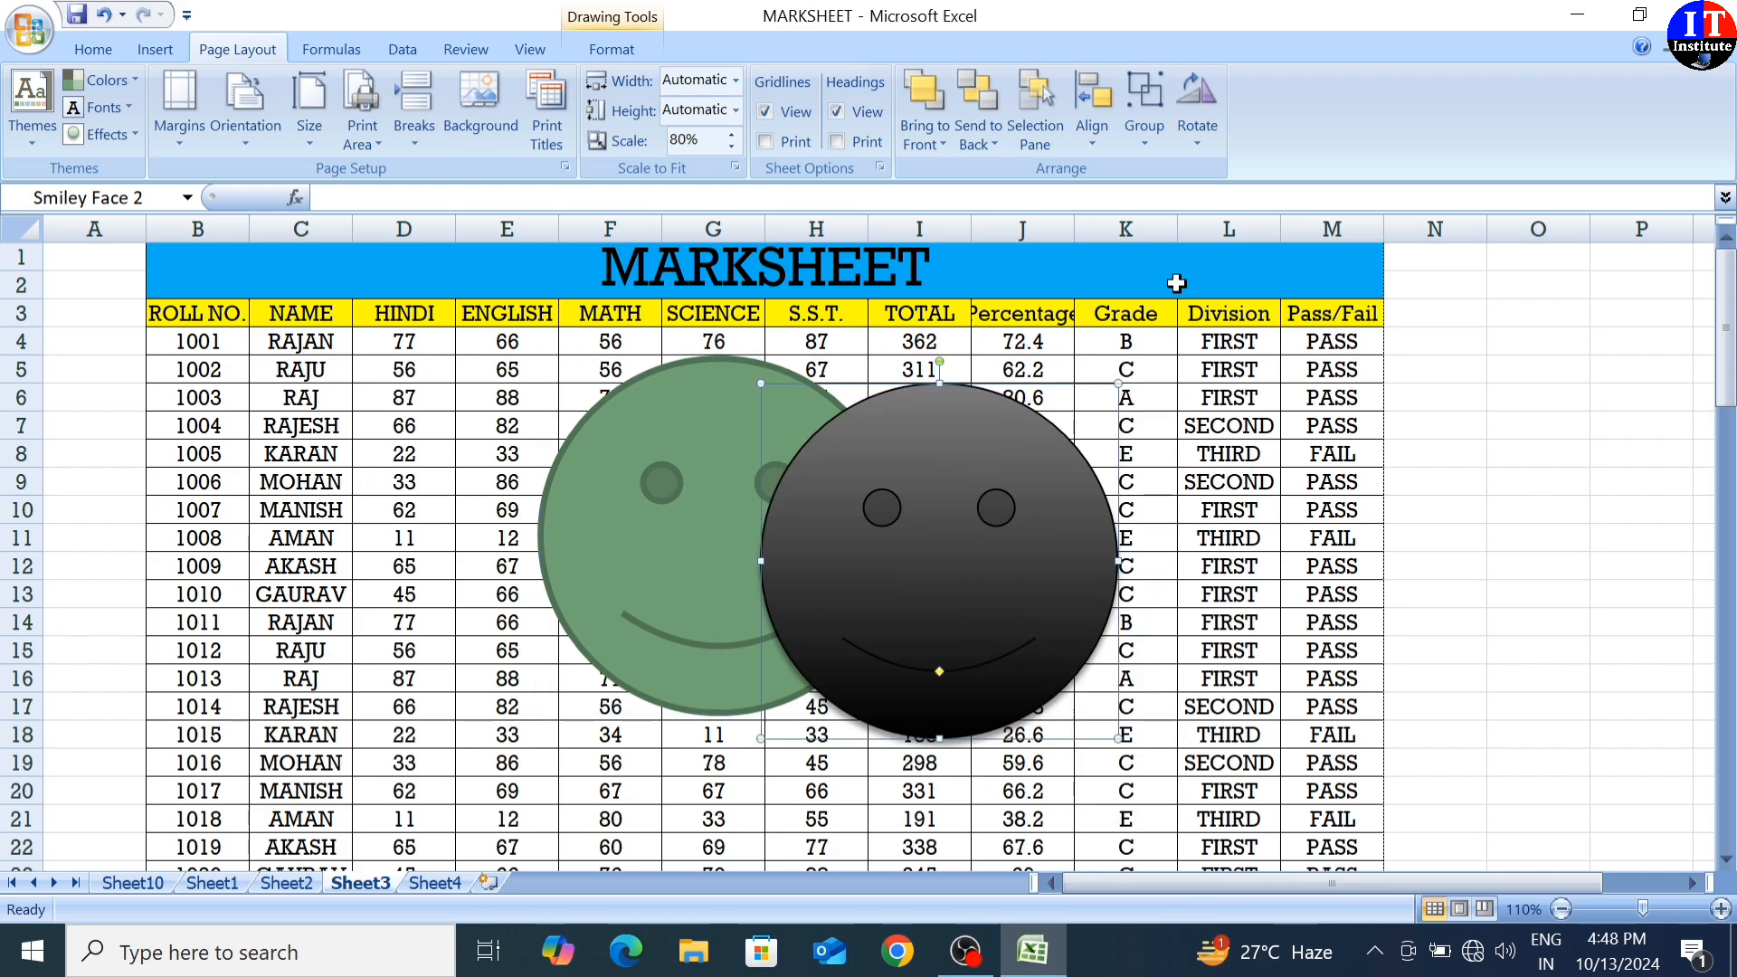
- View the available rotate and flip options for the black smiley face without applying any
left_click(1208, 143)
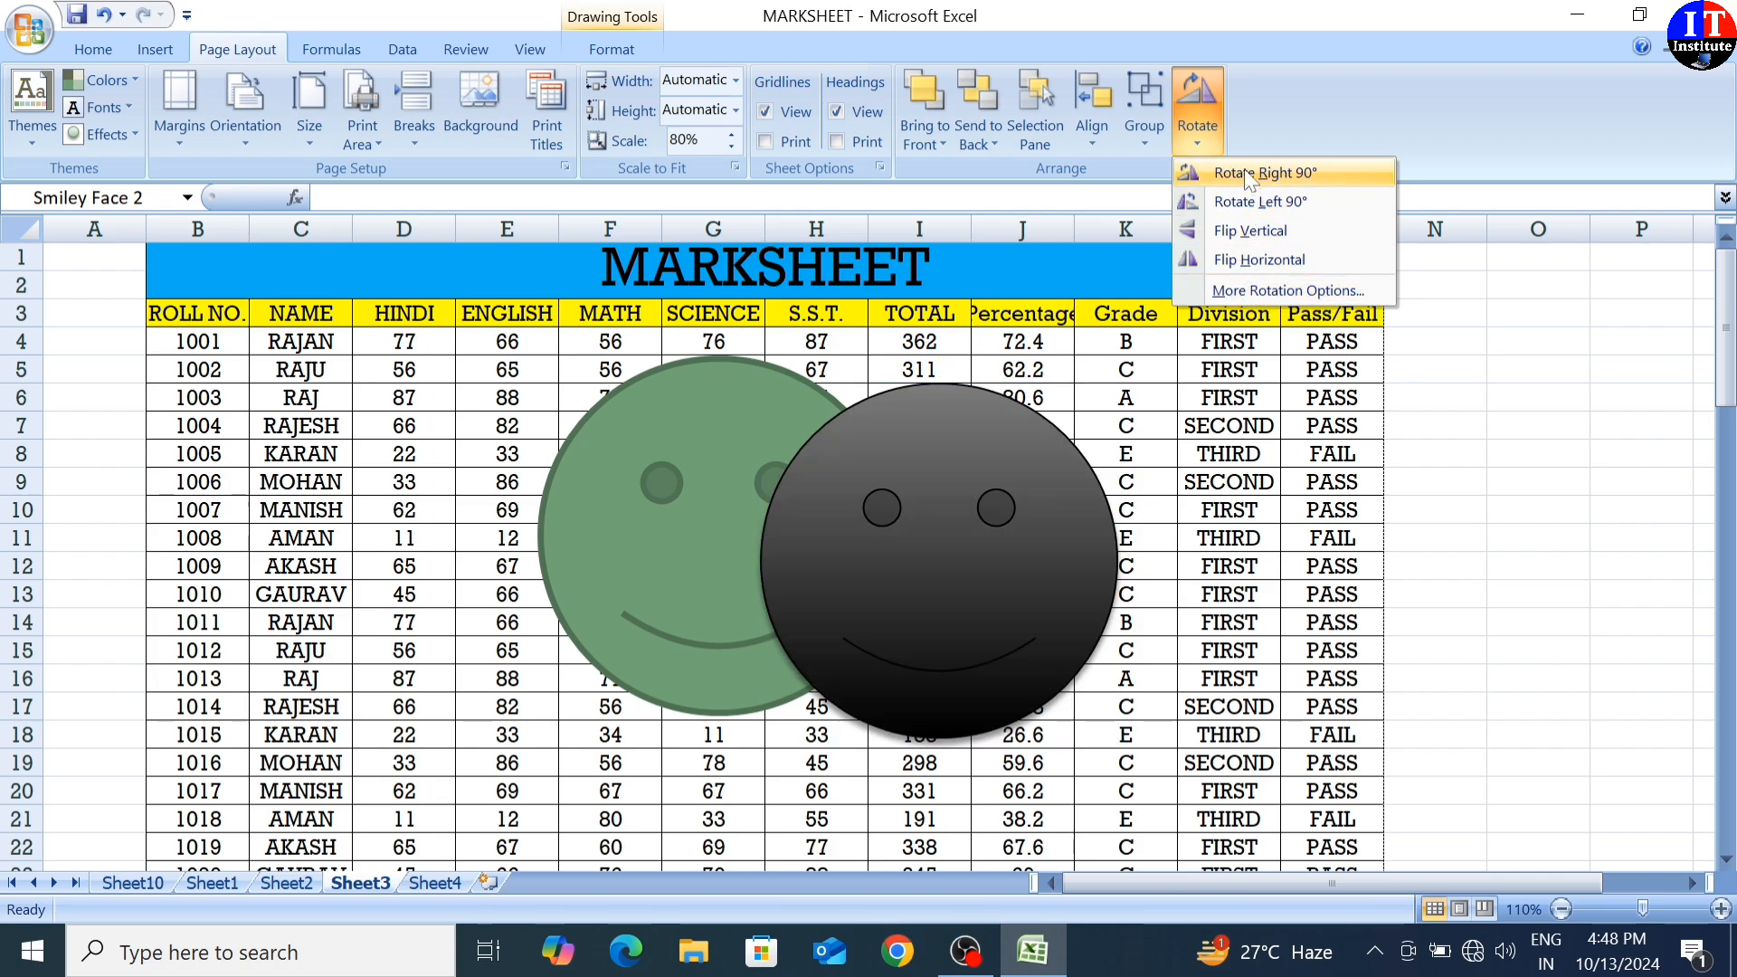
left_click(1256, 486)
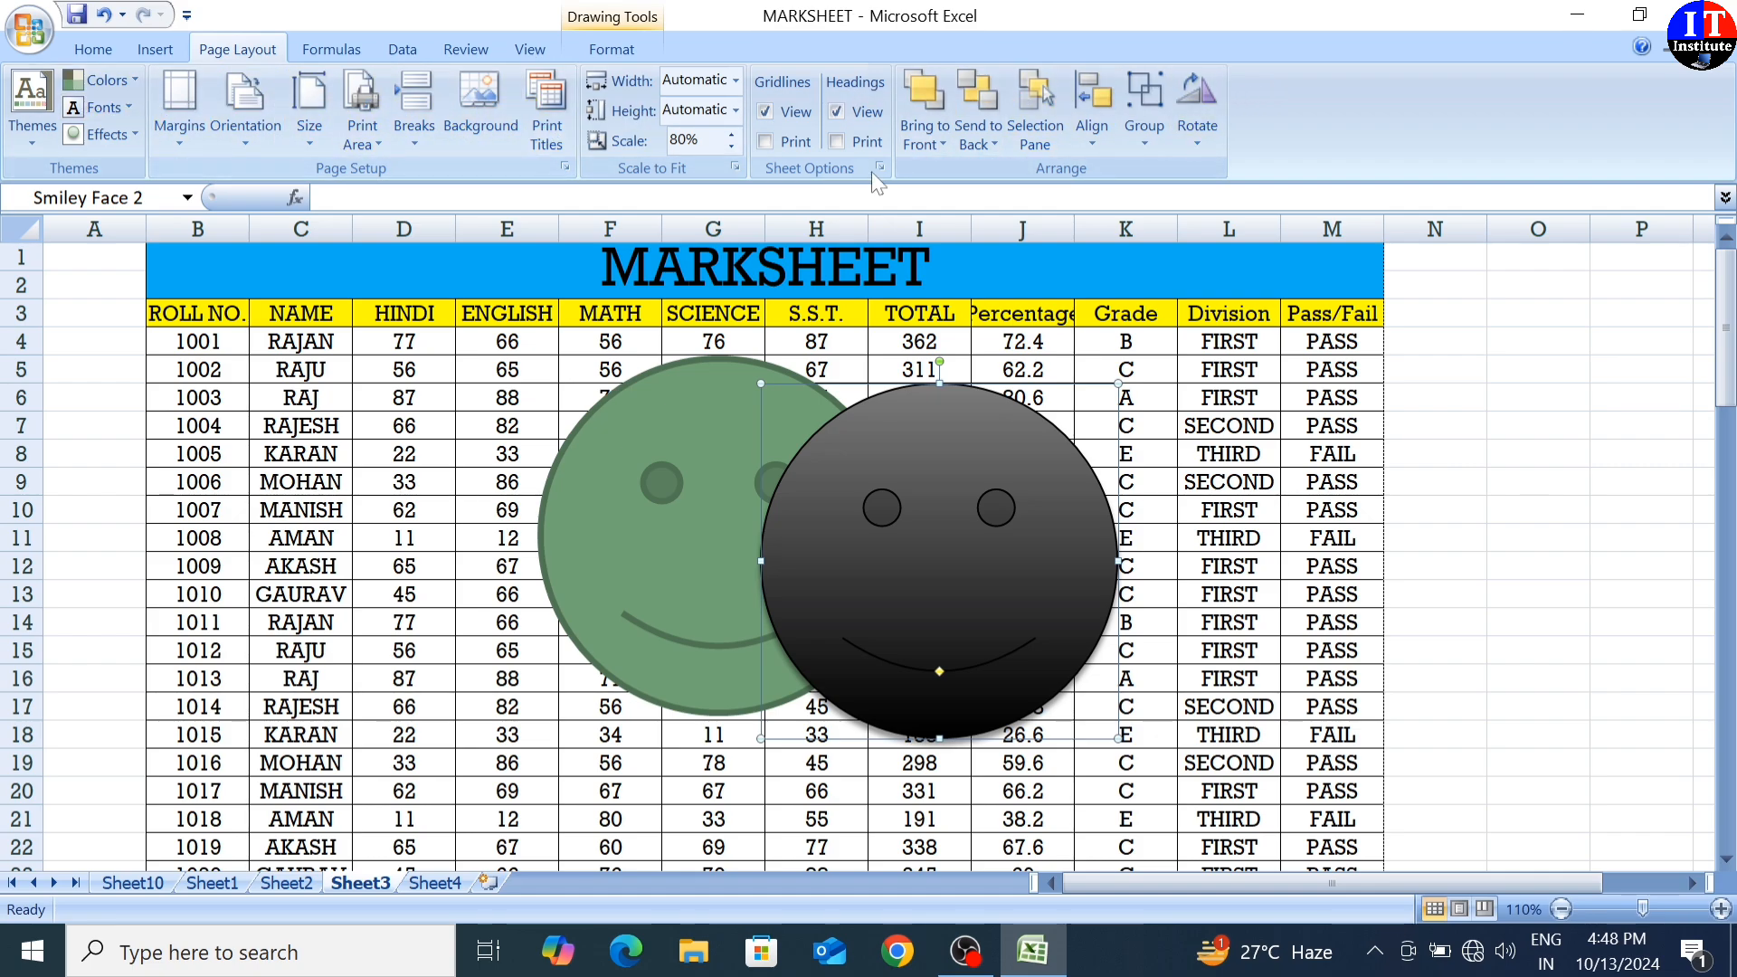
- Move the black smiley face past the marksheet's Pass/Fail column and the green one over columns H to K, and delete the black one
left_click_drag(946, 513, 1415, 558)
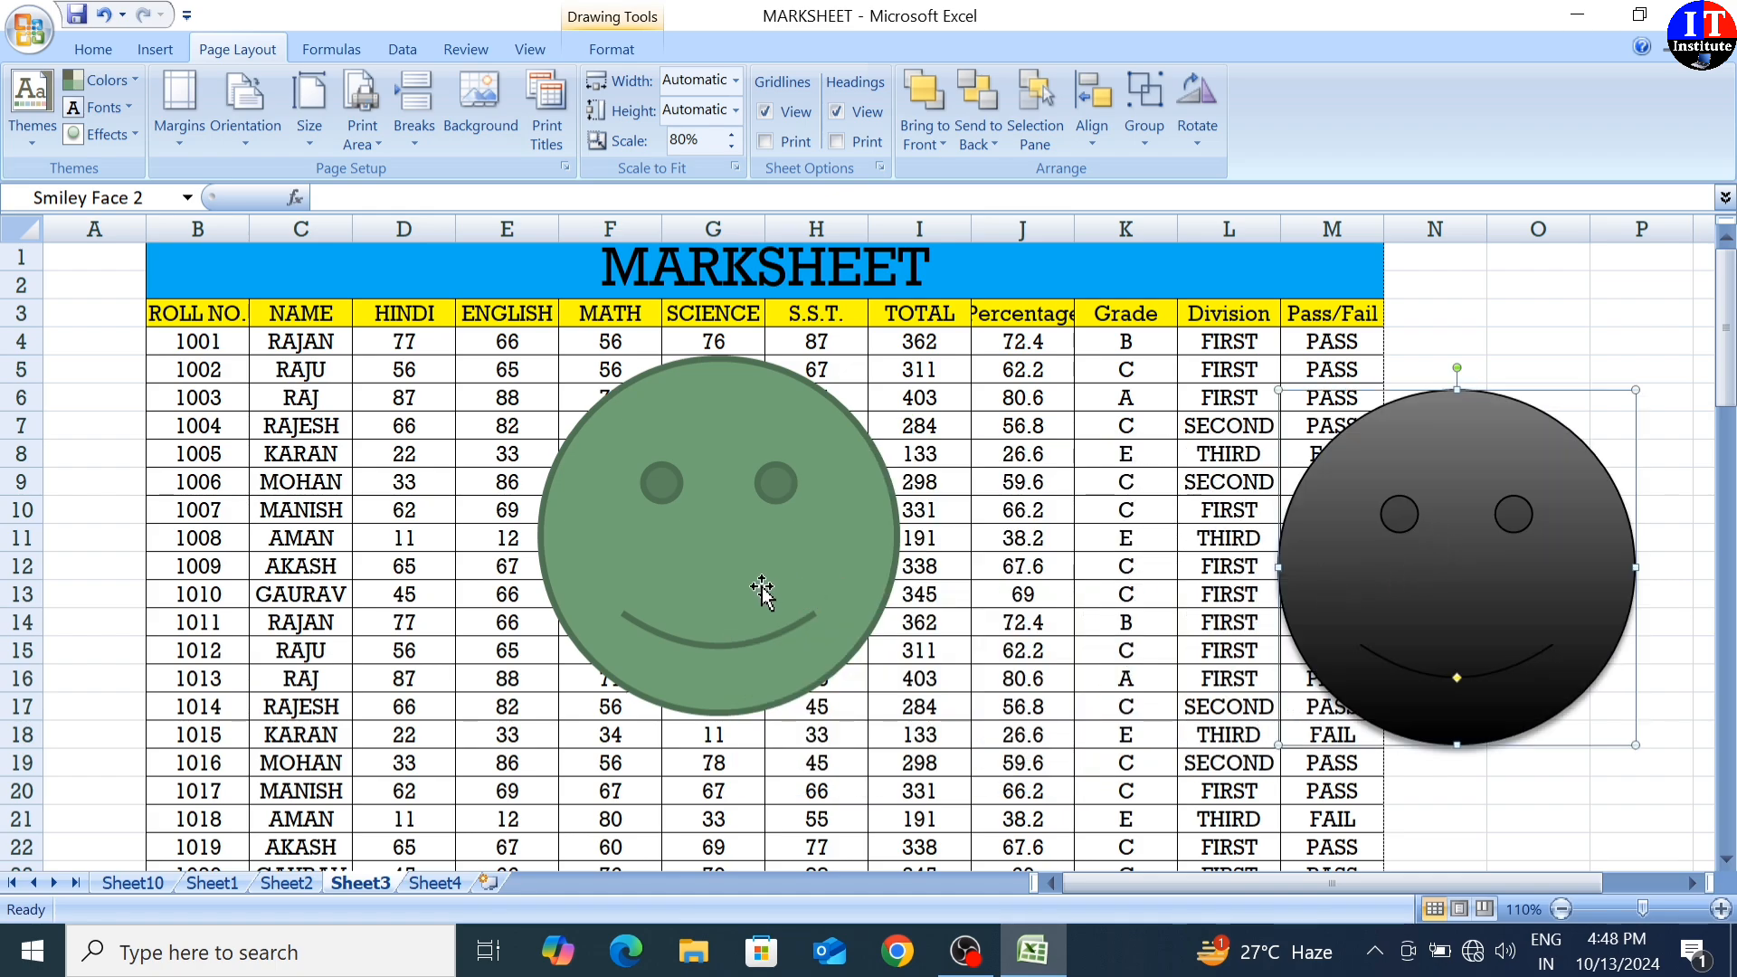
left_click_drag(719, 589, 768, 611)
left_click_drag(947, 626, 948, 631)
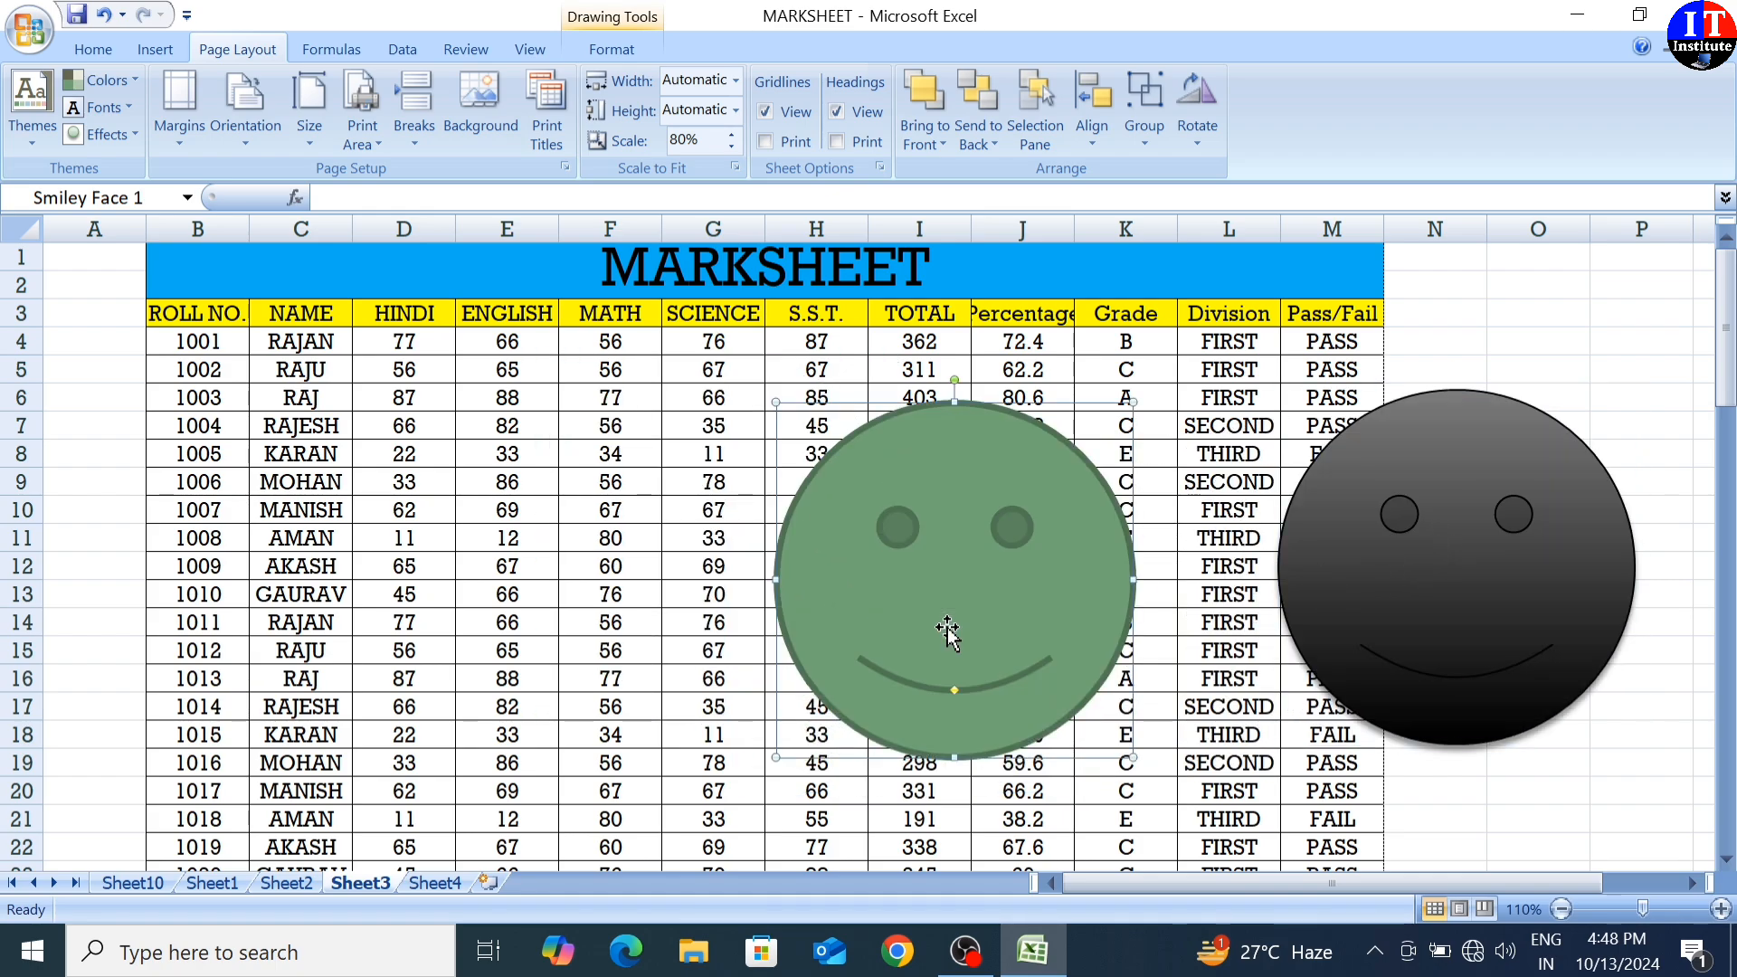
key("Delete")
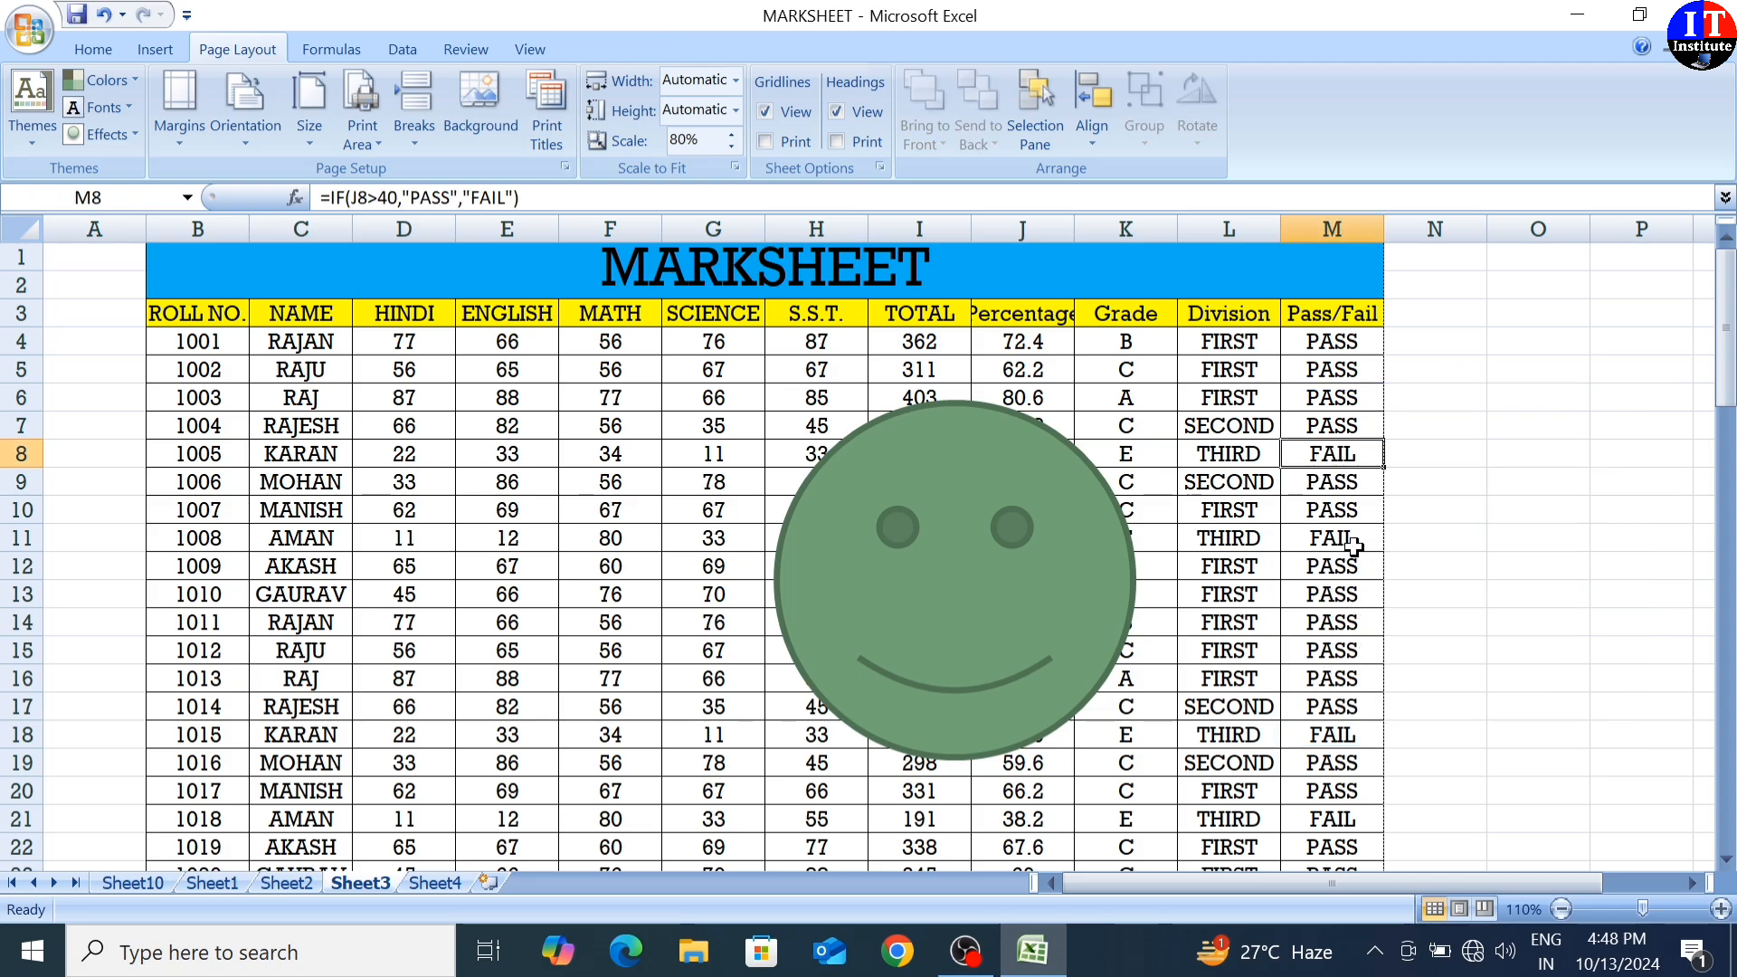